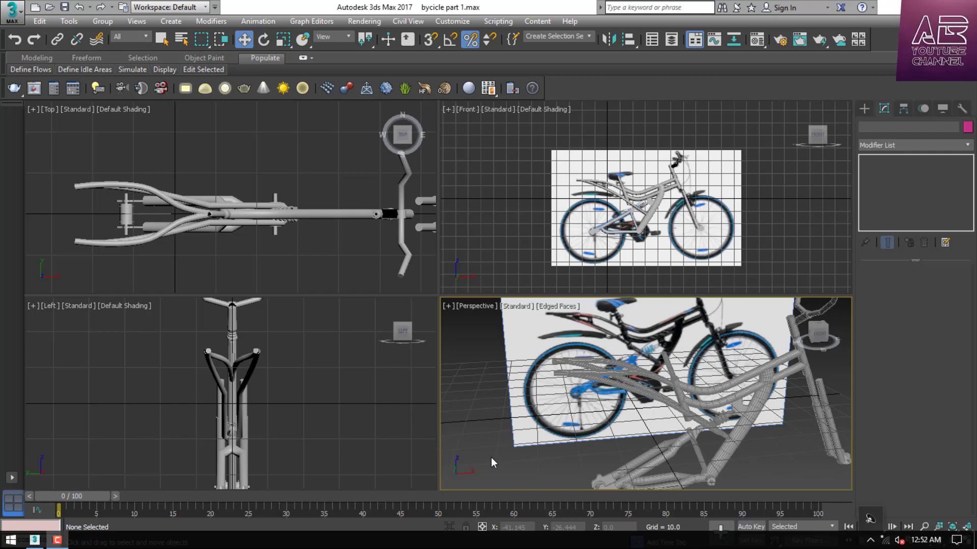
Draw a circle of about 25.4 radius in the Front view, centred on the rear hub and following the reference tyre.
key("alt+w")
scroll(553, 306, "up", 5)
scroll(553, 306, "down", 7)
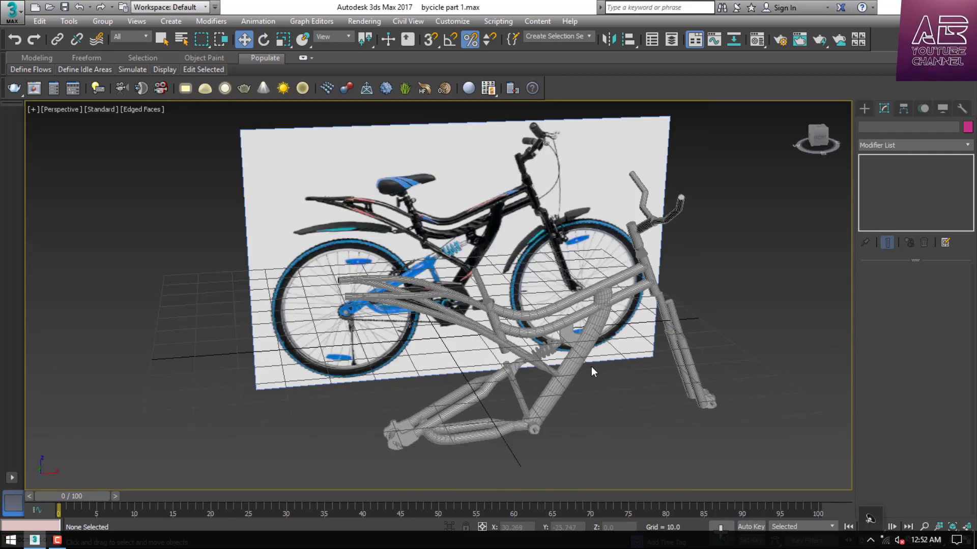
left_click(815, 142)
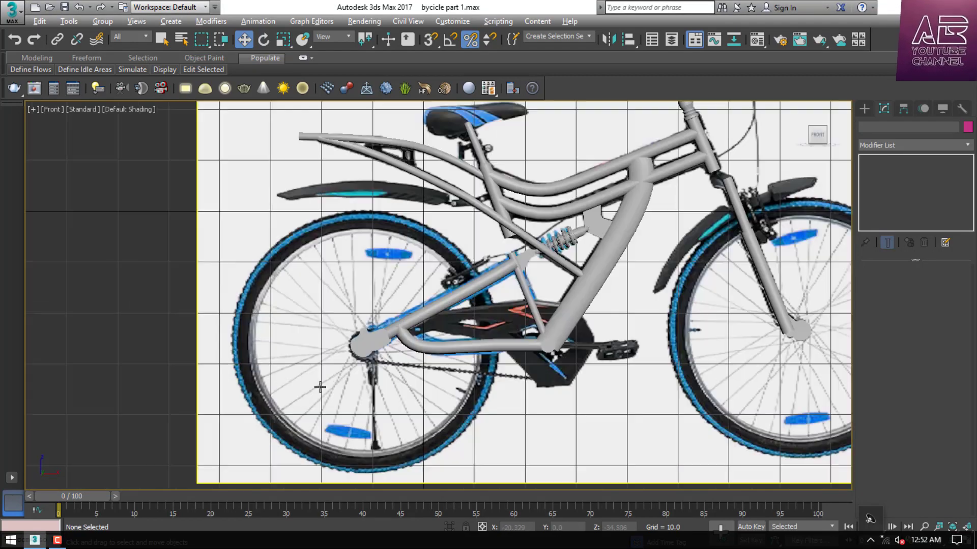
scroll(439, 305, "up", 5)
scroll(440, 304, "up", 2)
left_click(864, 108)
left_click(880, 126)
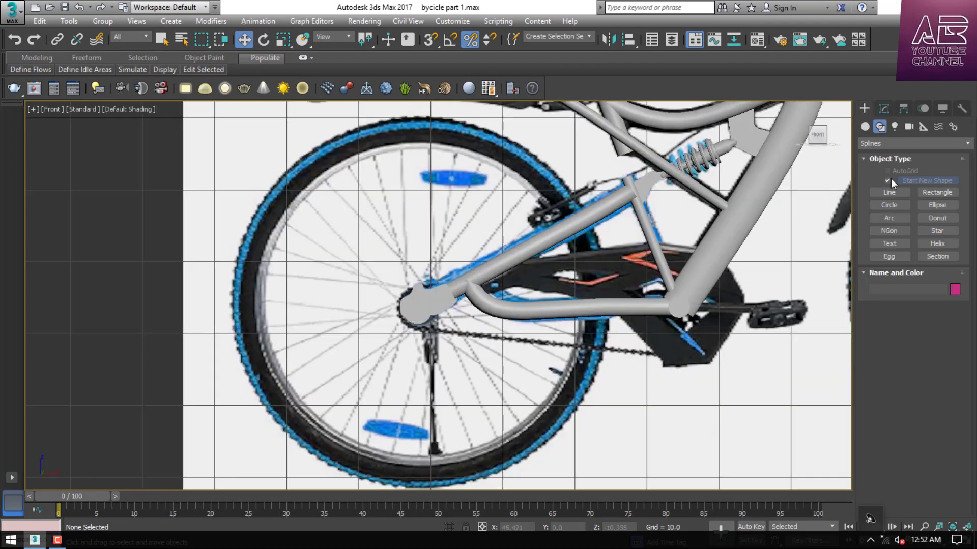
left_click(889, 205)
key("F3")
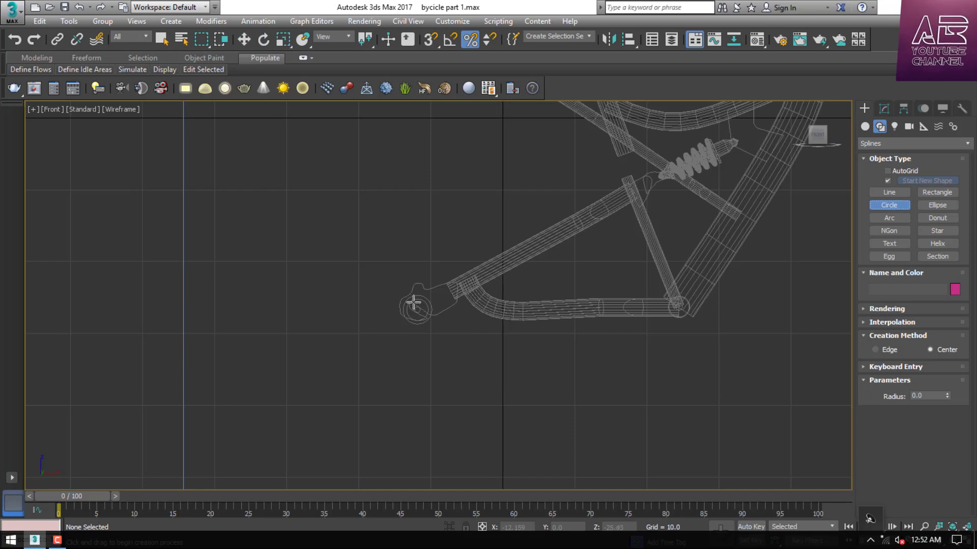
key("F3")
left_click_drag(417, 310, 573, 216)
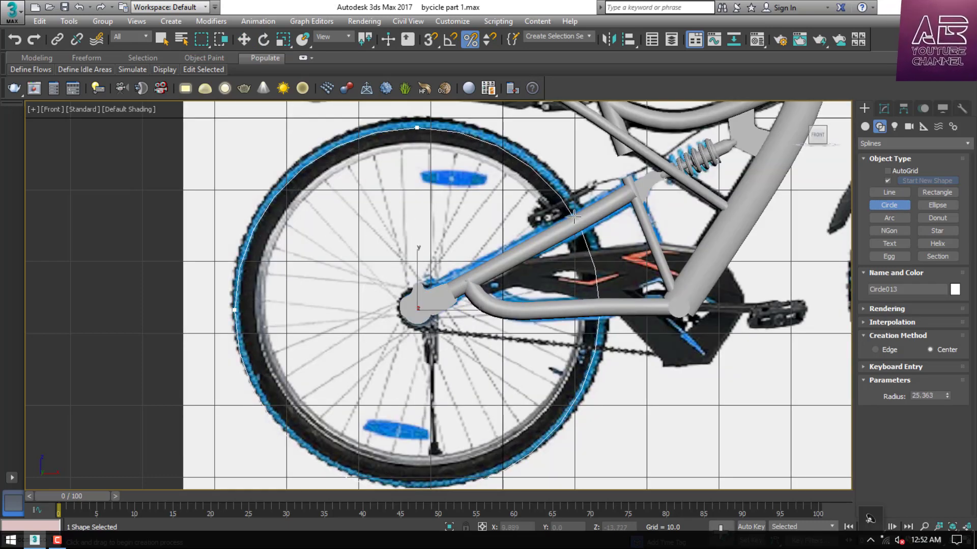
Set the tyre circle's interpolation steps to 20.
left_click(895, 367)
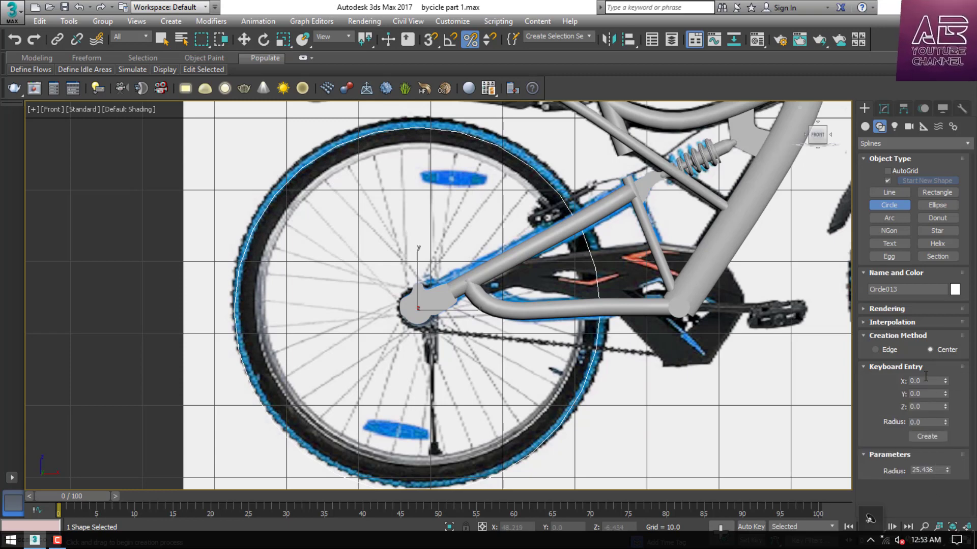
left_click(904, 324)
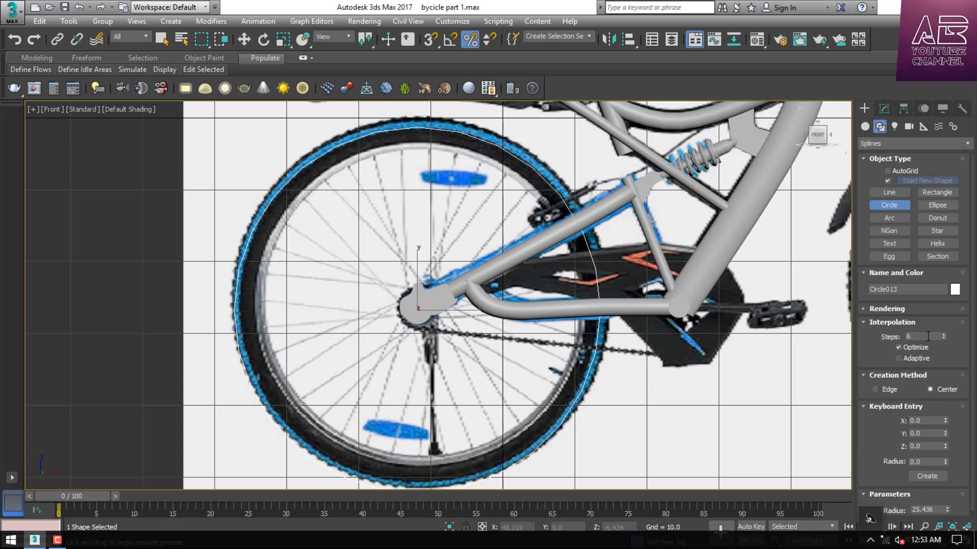
double_click(928, 336)
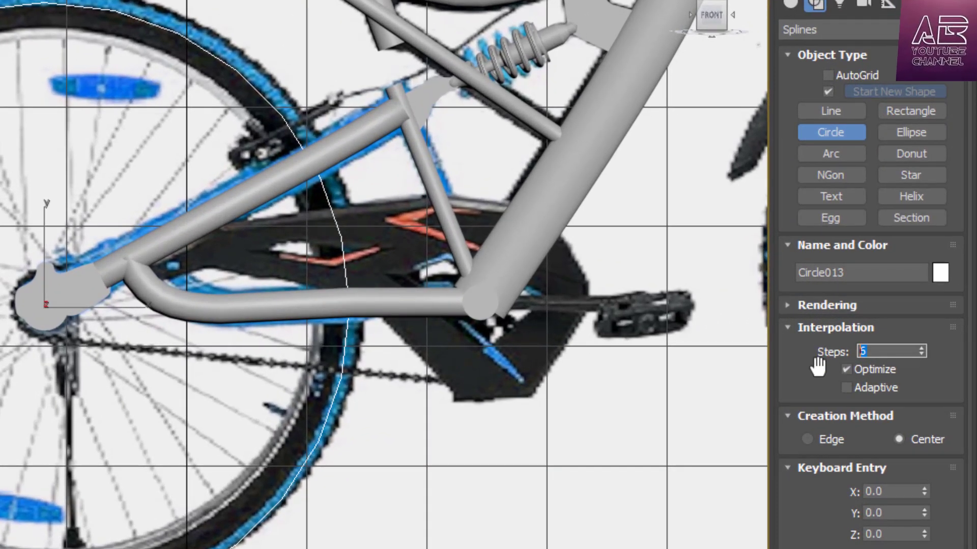
type("20")
key("Return")
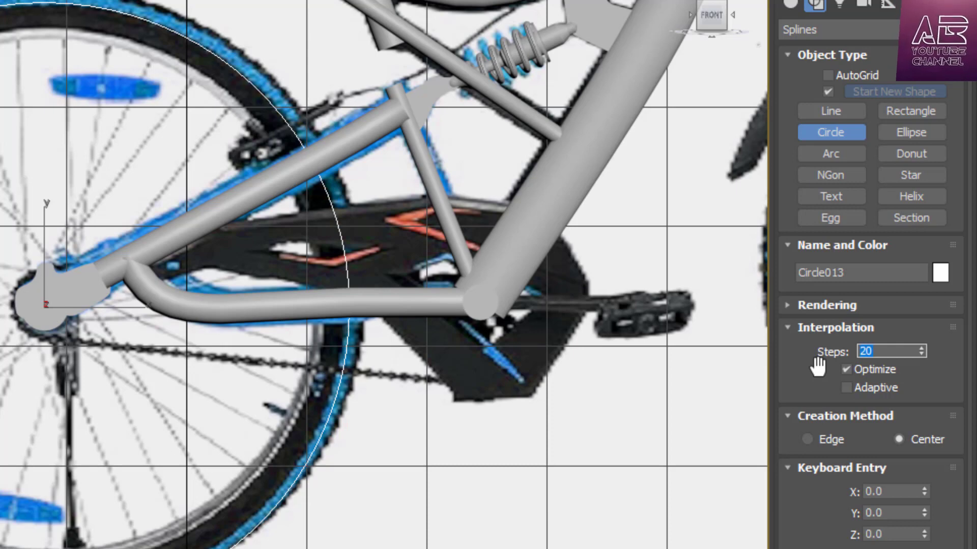
Enable the tyre circle in the renderer and viewport, and set its radial thickness to 4.
left_click(838, 304)
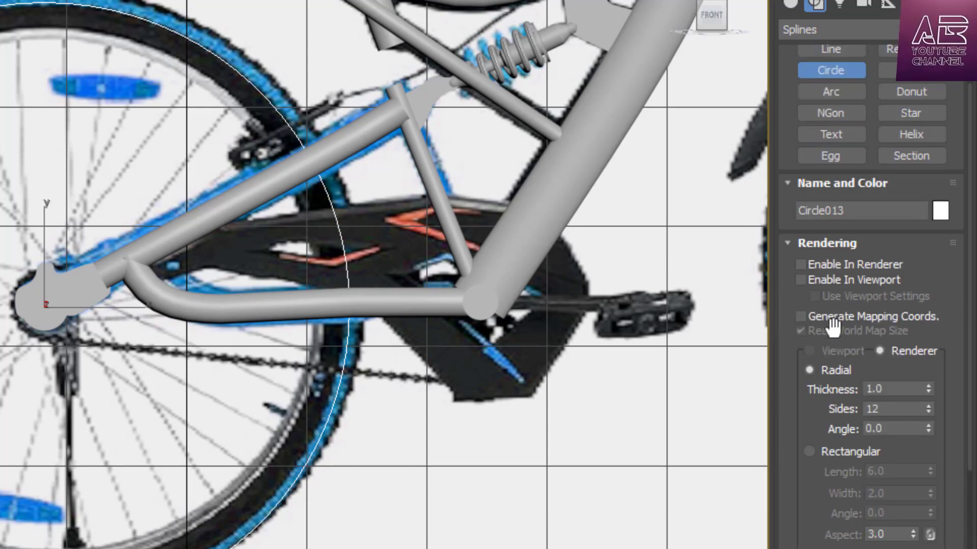
left_click(838, 266)
left_click(837, 280)
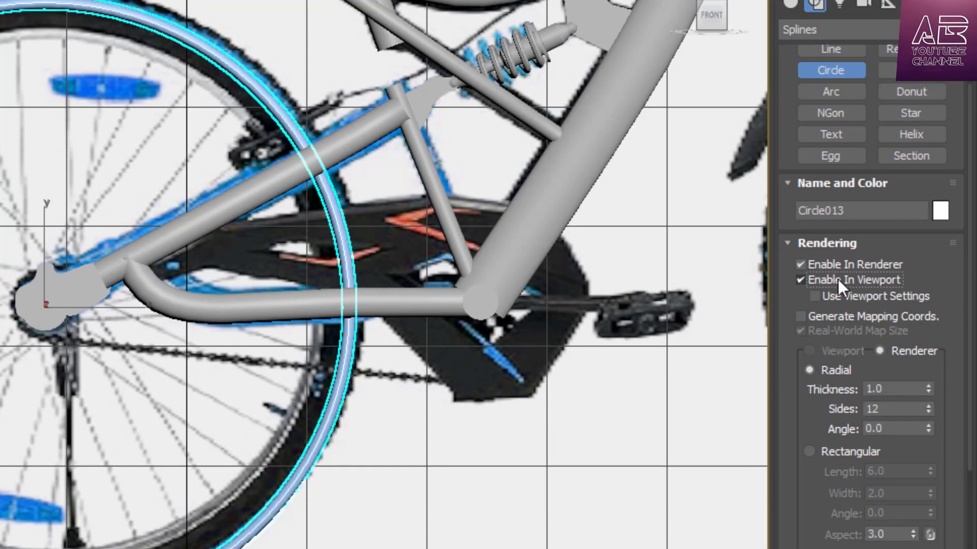
scroll(417, 307, "down", 3)
scroll(167, 94, "up", 3)
scroll(168, 95, "up", 4)
left_click_drag(928, 389, 649, 385)
type("4")
key("Return")
scroll(307, 120, "down", 2)
scroll(58, 22, "up", 1)
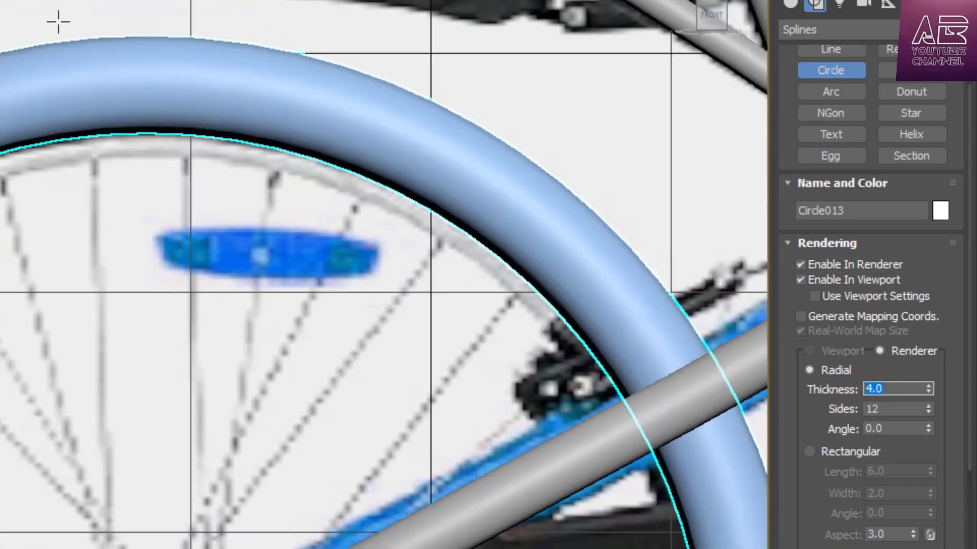
Reduce the tyre circle's radius slightly to fit the reference tyre, and finish creating the circle.
scroll(841, 429, "down", 6)
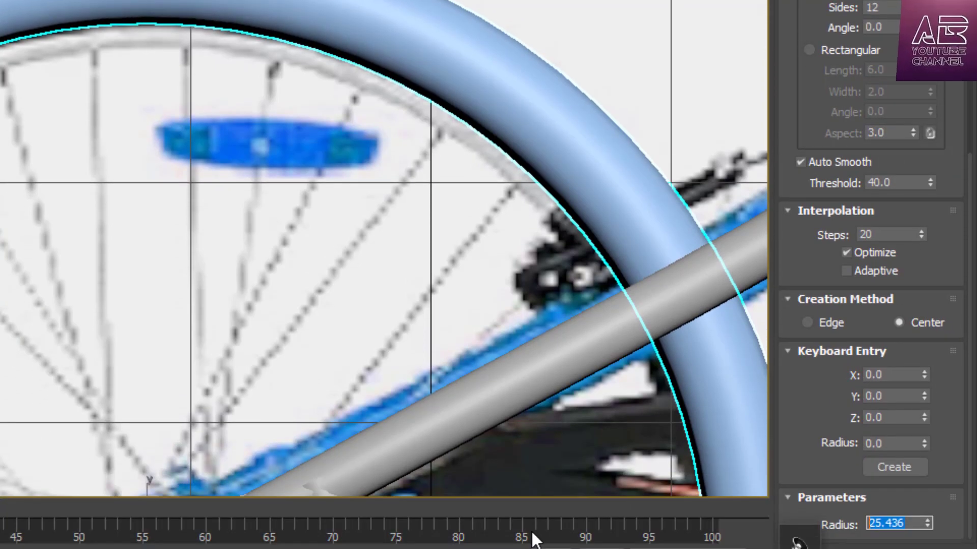
key("Return")
right_click(382, 204)
key("z")
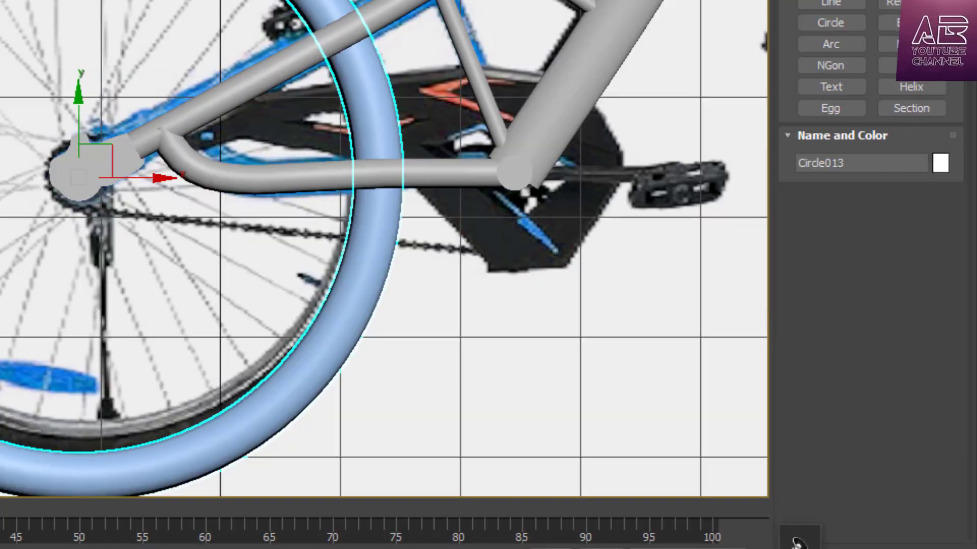
Clone the tyre circle as a copy and set the copy's radius to 23.
right_click(558, 167)
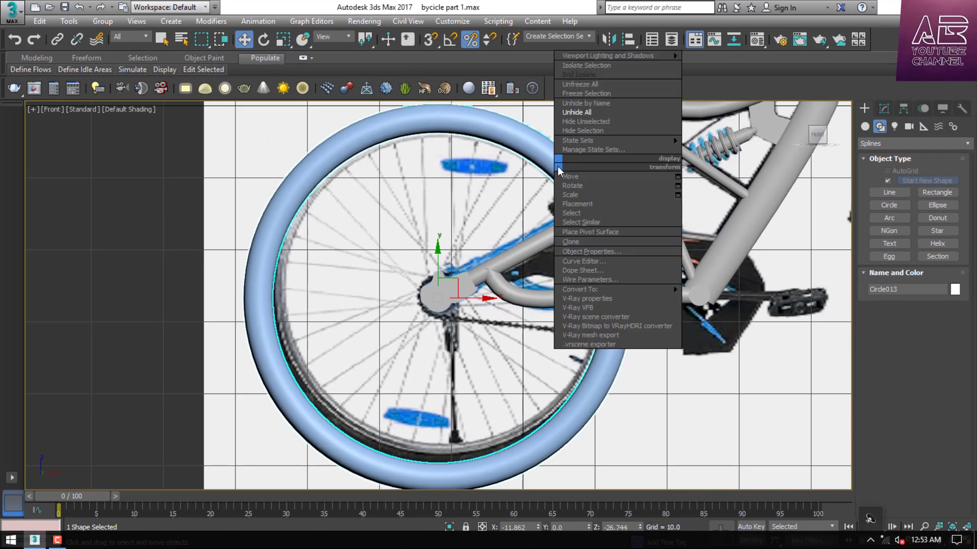
left_click(585, 241)
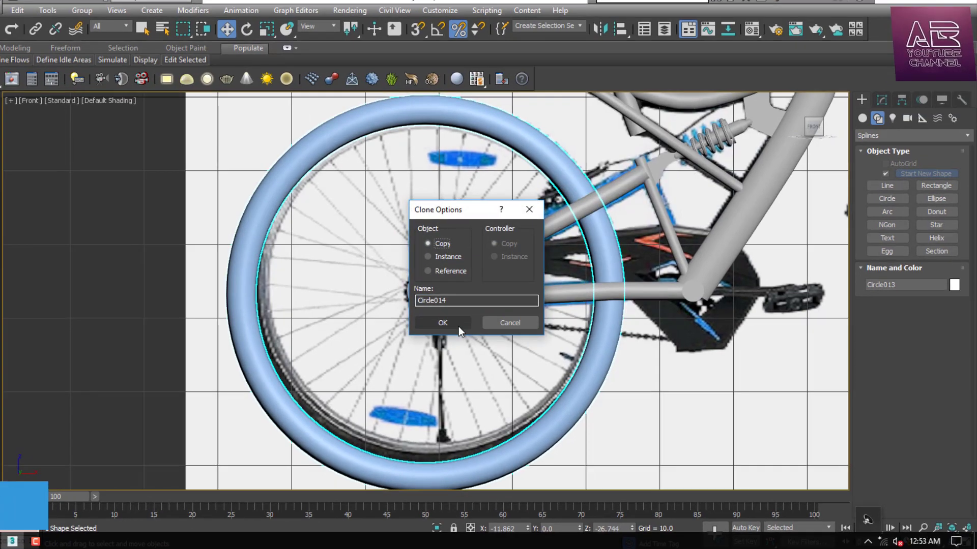
left_click(455, 326)
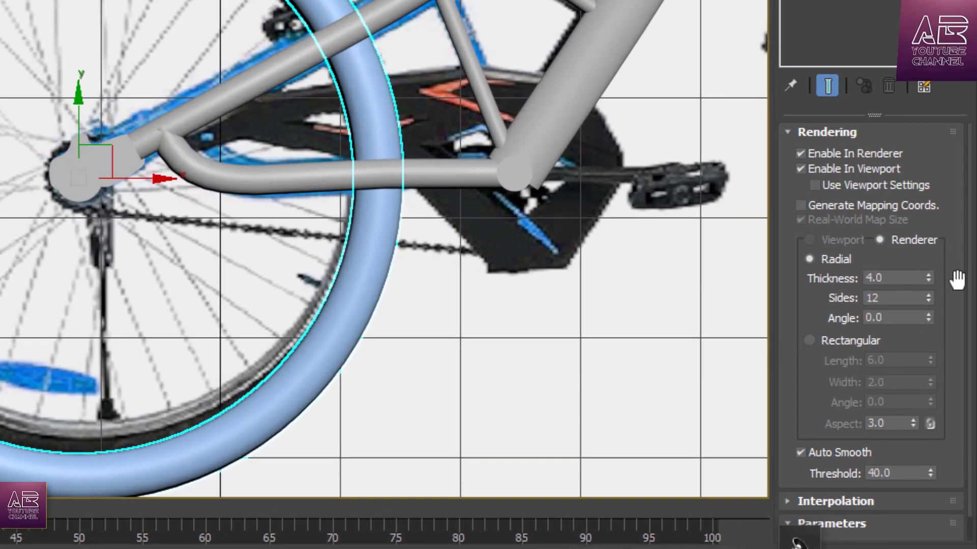
scroll(963, 356, "down", 2)
left_click_drag(932, 529, 932, 535)
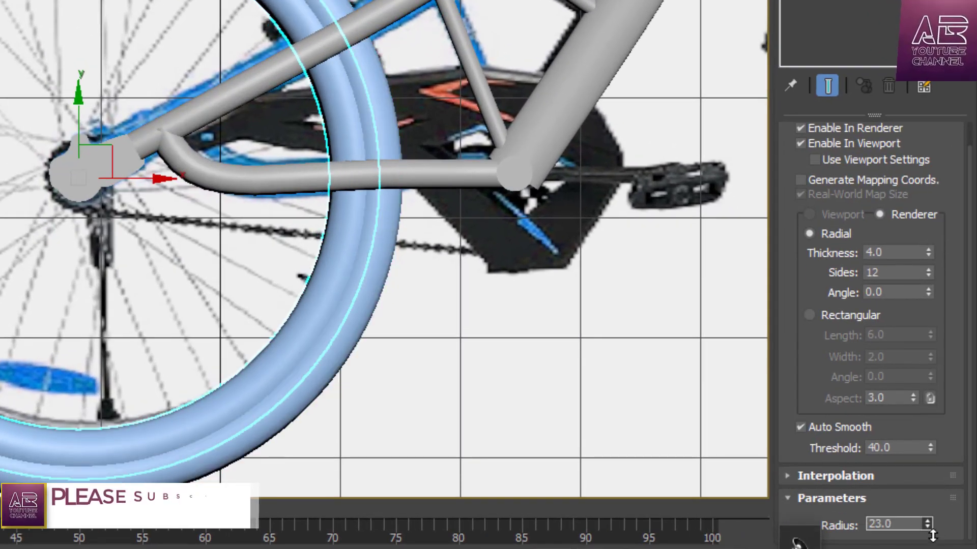
Give the inner copy a rectangular cross-section with length 3.72 and width 0.54 to form the rim.
left_click(860, 318)
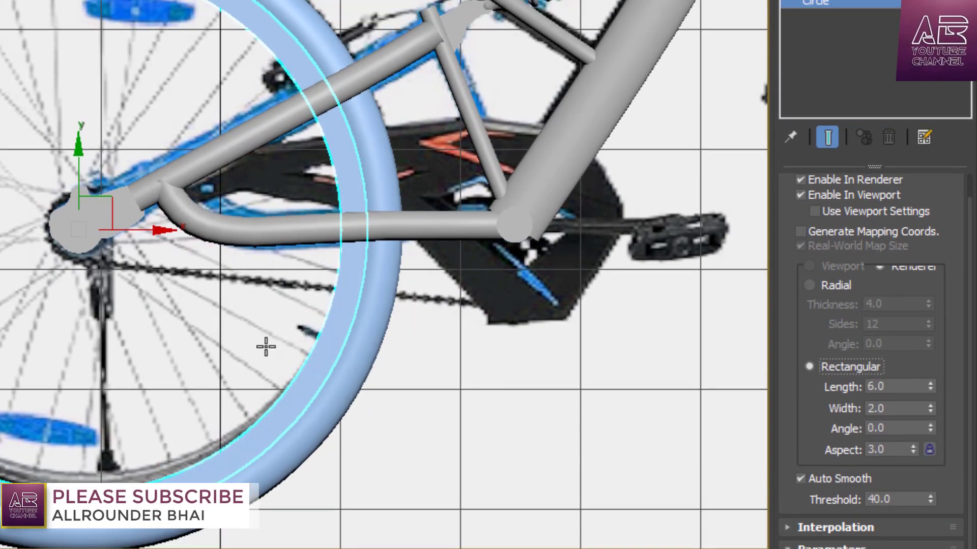
scroll(270, 282, "up", 2)
left_click_drag(930, 387, 935, 485)
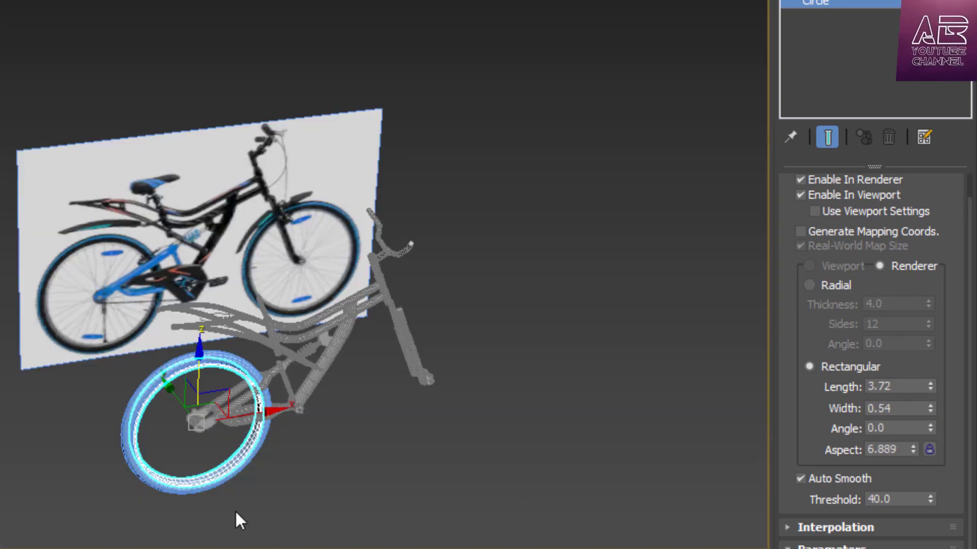
scroll(262, 501, "up", 4)
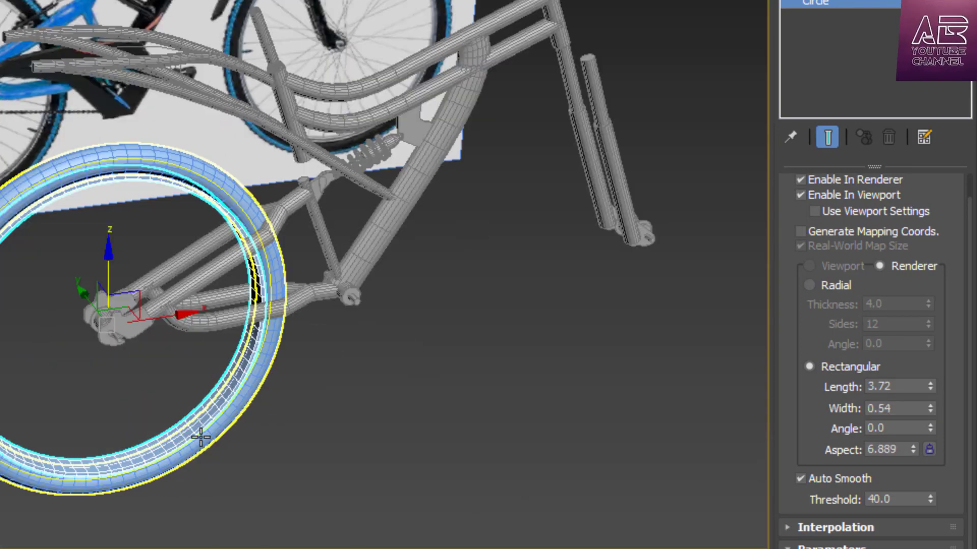
scroll(200, 438, "up", 4)
Set the rim's rectangular cross-section to a width of 0.75 and a length of 3.
left_click_drag(894, 409, 768, 411)
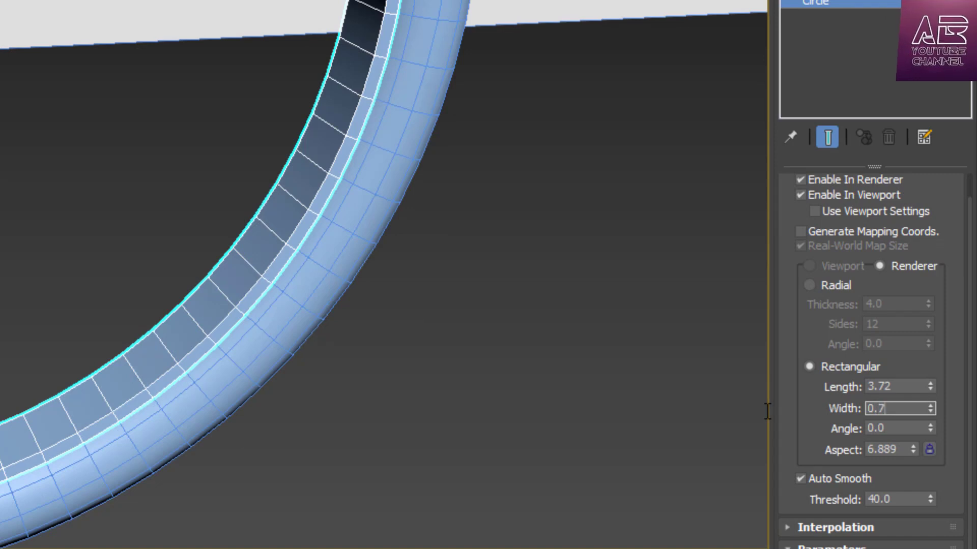
type("5")
key("Return")
key("shift+Tab")
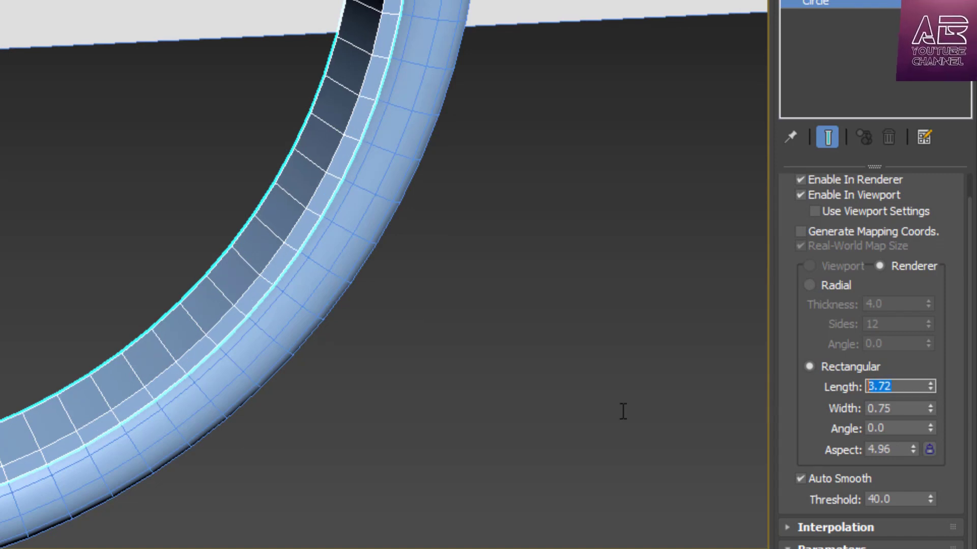
type("2.5")
key("Return")
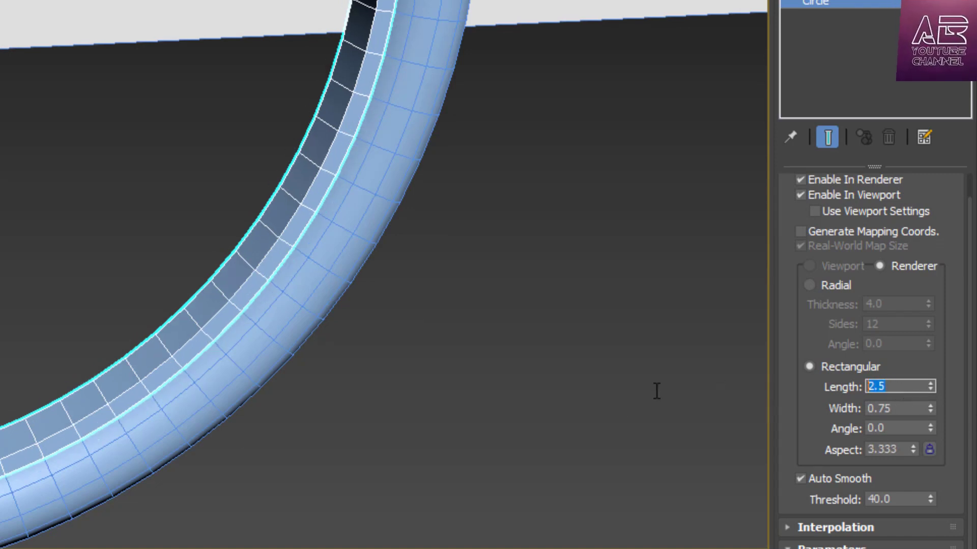
type("3")
key("Return")
scroll(397, 377, "down", 5)
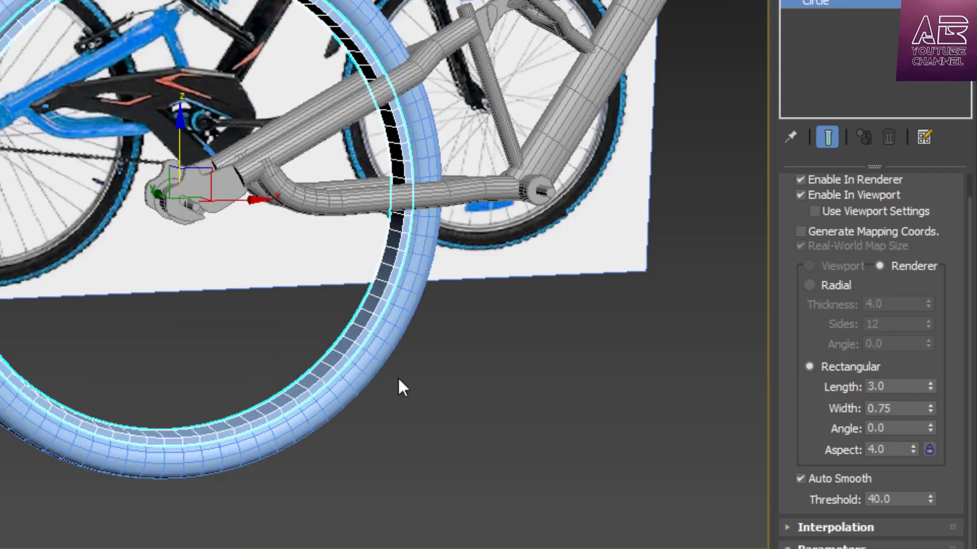
Clone the rectangular rim circle in place.
right_click(335, 339)
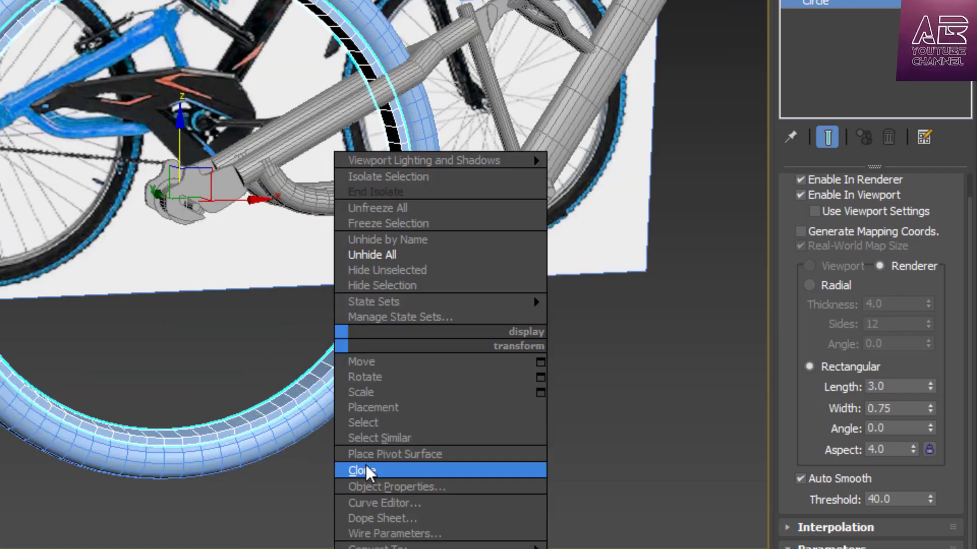
left_click(365, 465)
key("Return")
scroll(234, 360, "up", 3)
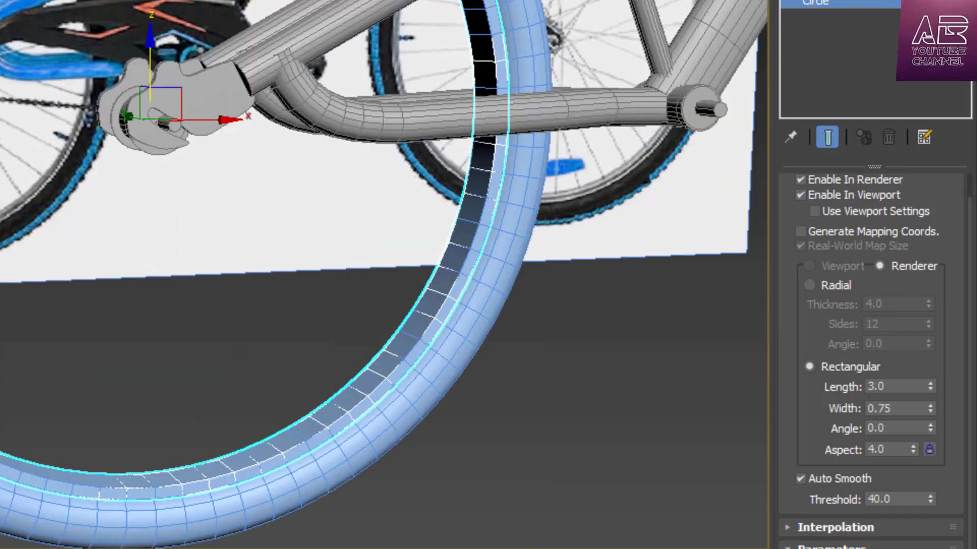
Switch the cloned rim circle to a radial cross-section with a thickness of 2.
left_click(828, 287)
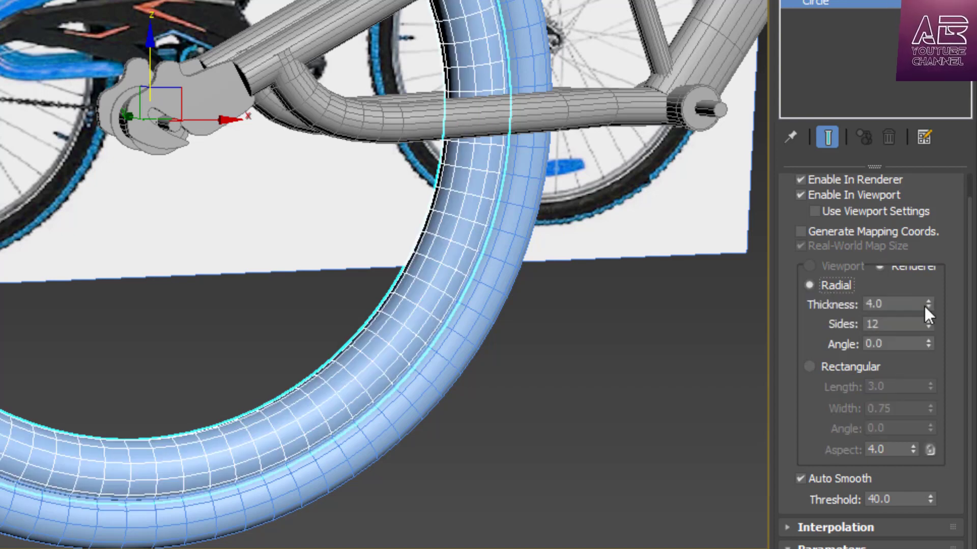
left_click_drag(926, 305, 940, 375)
left_click_drag(905, 304, 822, 300)
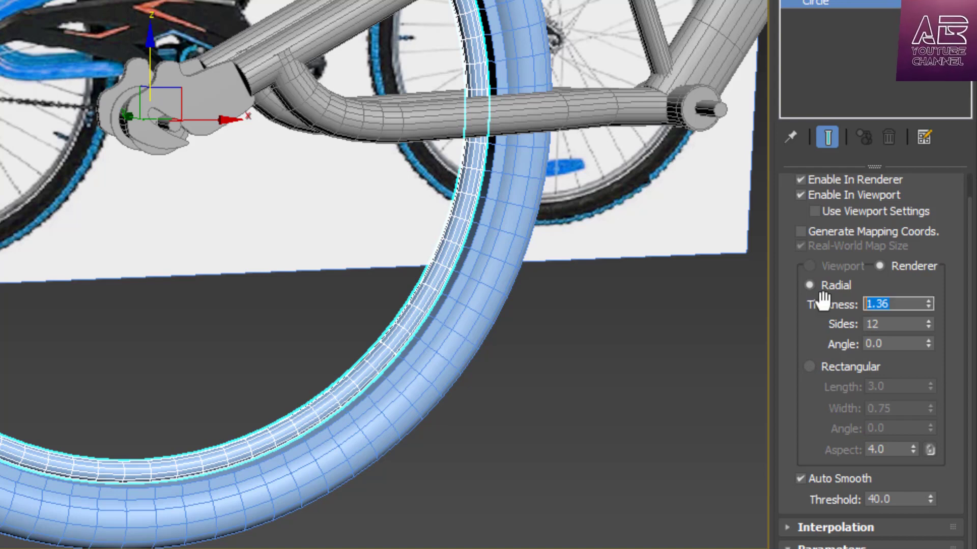
type("2")
key("Return")
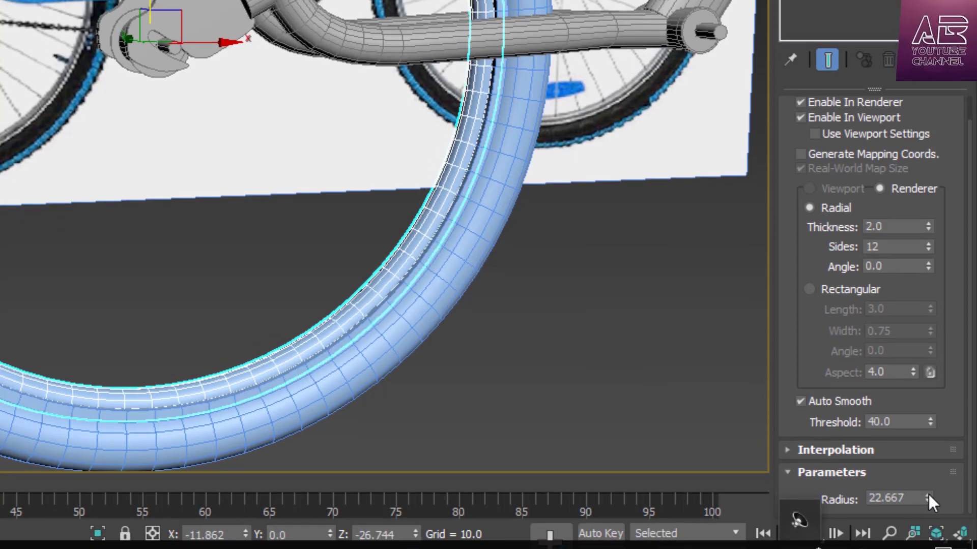
Set the radial rim circle's radius to 23.122 and its sides to 20, and deselect it.
left_click_drag(928, 492, 927, 495)
key("Return")
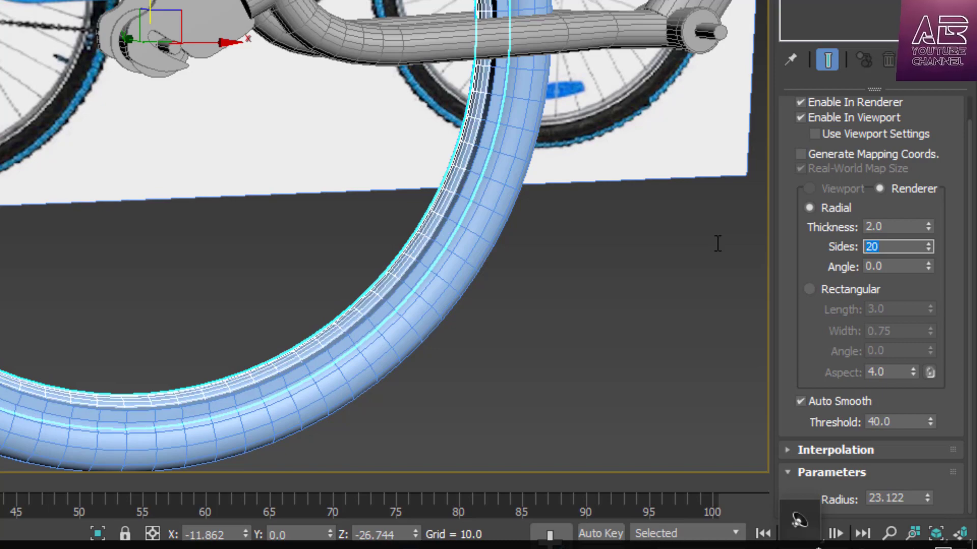
left_click(635, 318)
Examine the tyre, rim rings and rear hub from several angles in perspective, and return to the Front view.
scroll(473, 320, "down", 5)
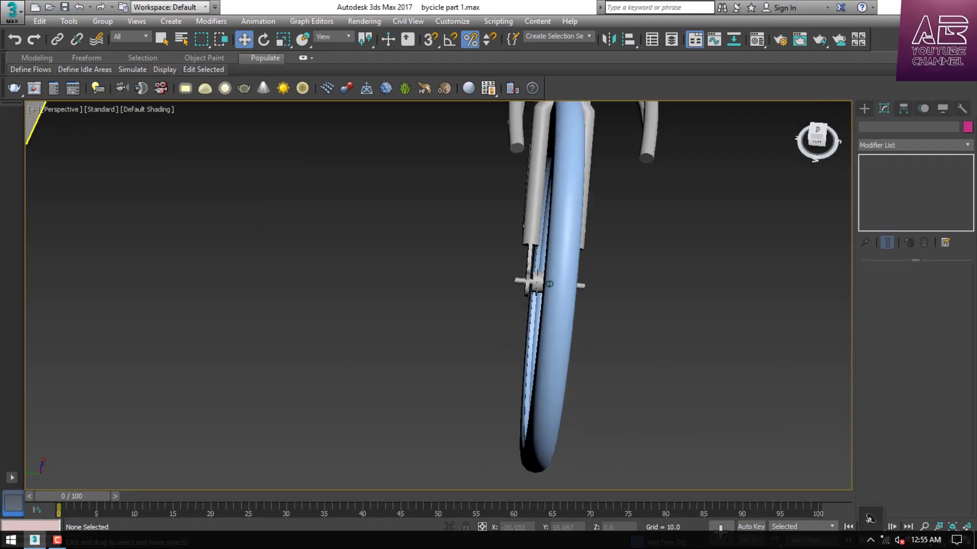
middle_click_drag(550, 284, 652, 224, "alt")
scroll(653, 225, "up", 5)
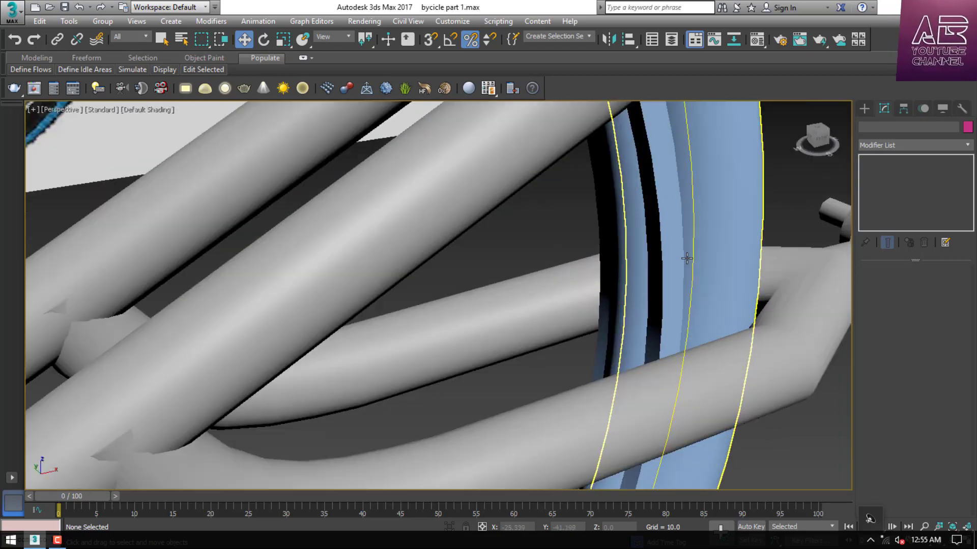
scroll(653, 224, "down", 8)
scroll(557, 350, "up", 5)
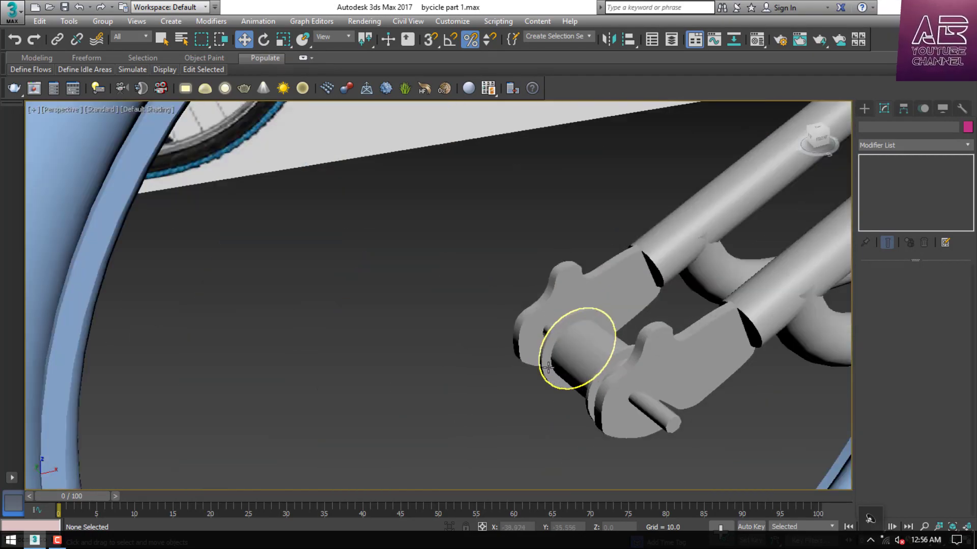
scroll(361, 333, "down", 8)
key("f")
scroll(478, 355, "up", 5)
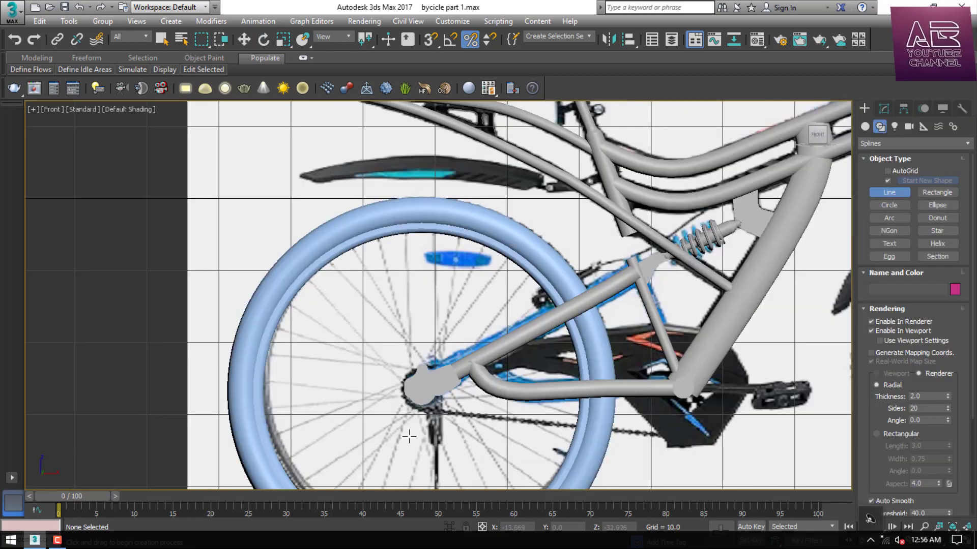
Draw a straight spoke line from the rear hub up to the wheel's inner rim, following the reference image.
scroll(409, 437, "up", 2)
scroll(405, 309, "down", 2)
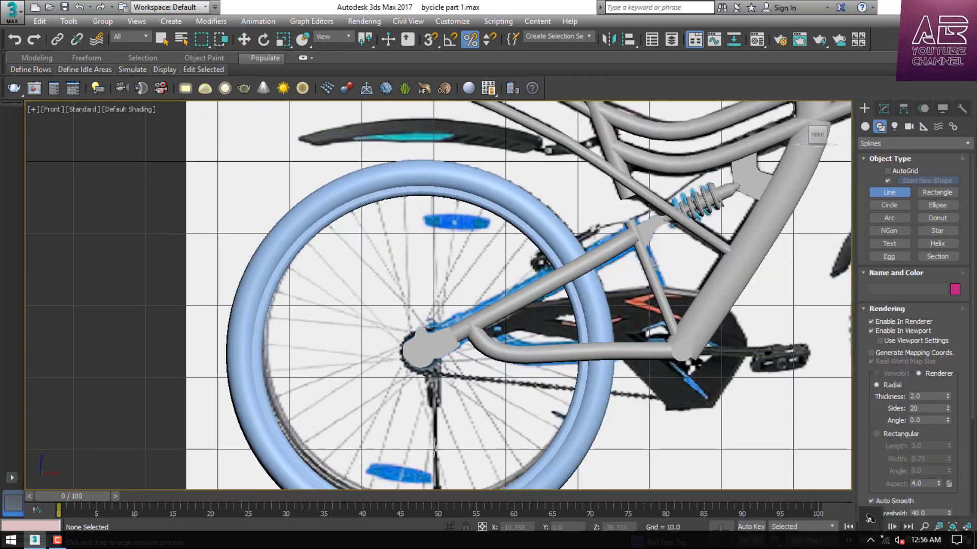
scroll(434, 450, "up", 2)
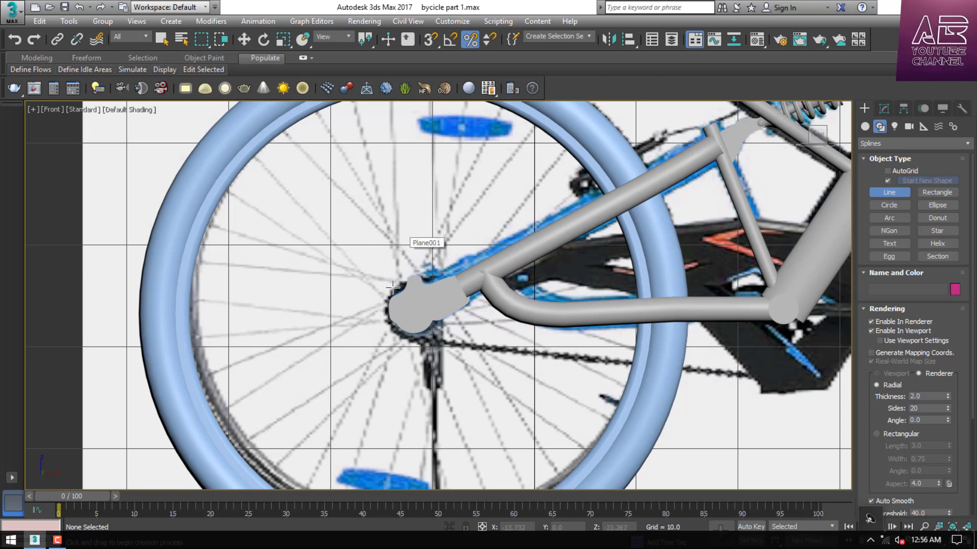
scroll(398, 313, "up", 2)
middle_click_drag(397, 312, 377, 421)
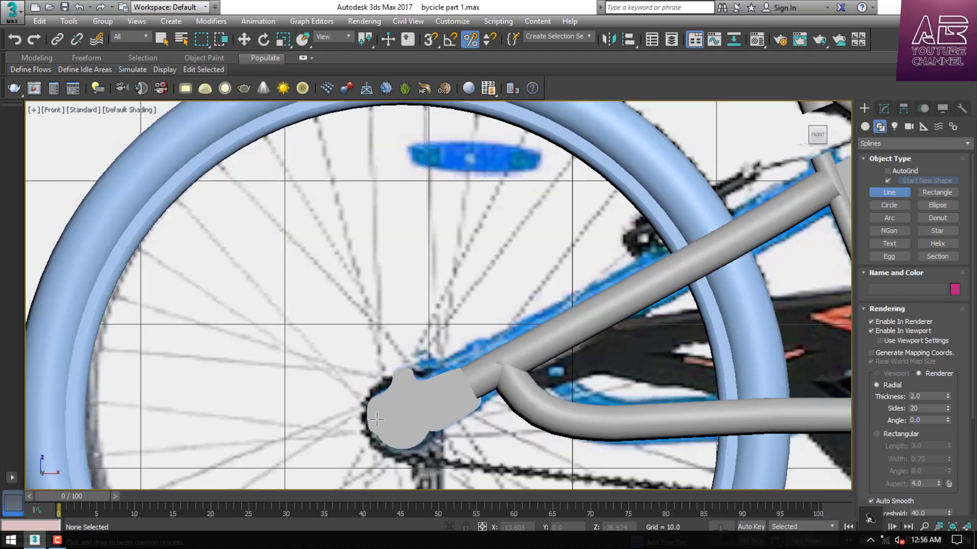
left_click(376, 420)
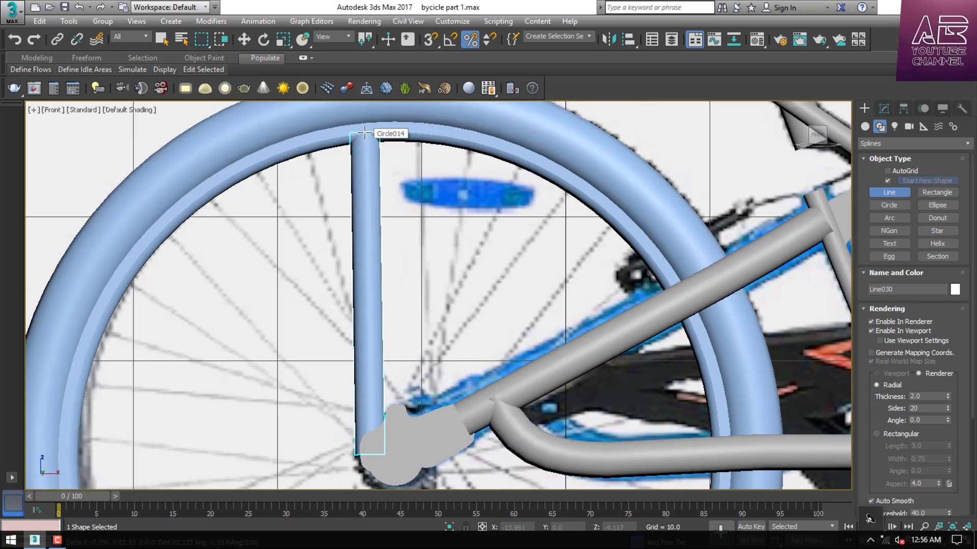
left_click(362, 124)
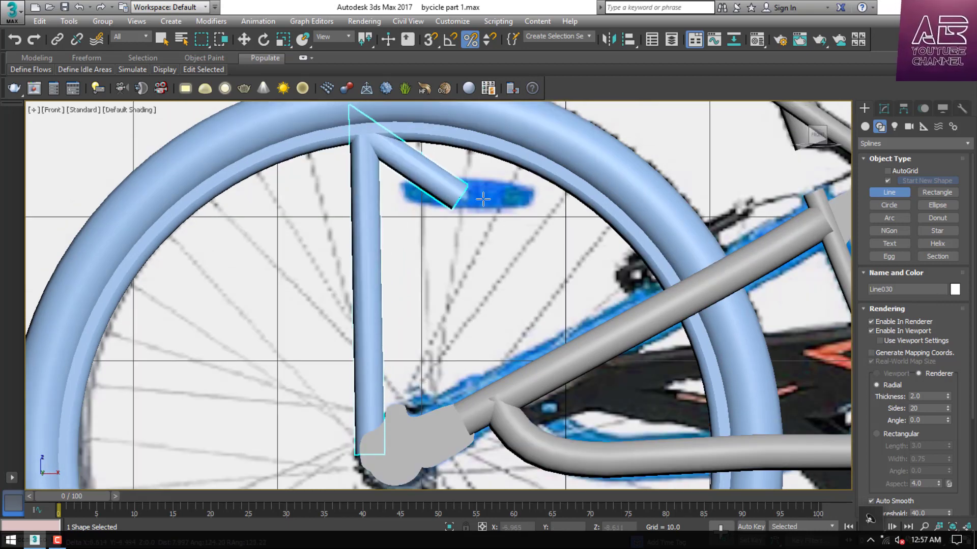
right_click(488, 198)
scroll(488, 203, "down", 2)
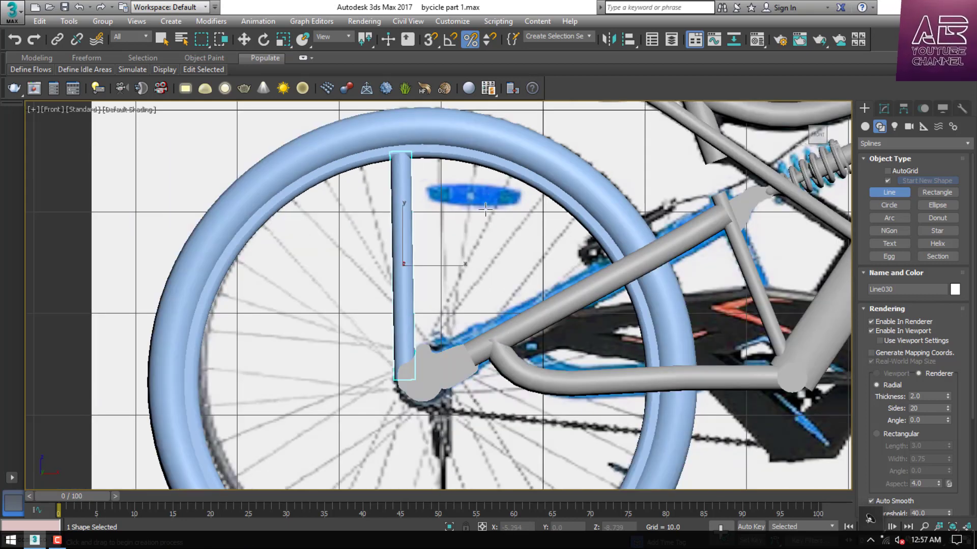
Set the spoke's radial rendering to 6 sides and a thickness of 0.25.
scroll(414, 323, "up", 4)
key("F3")
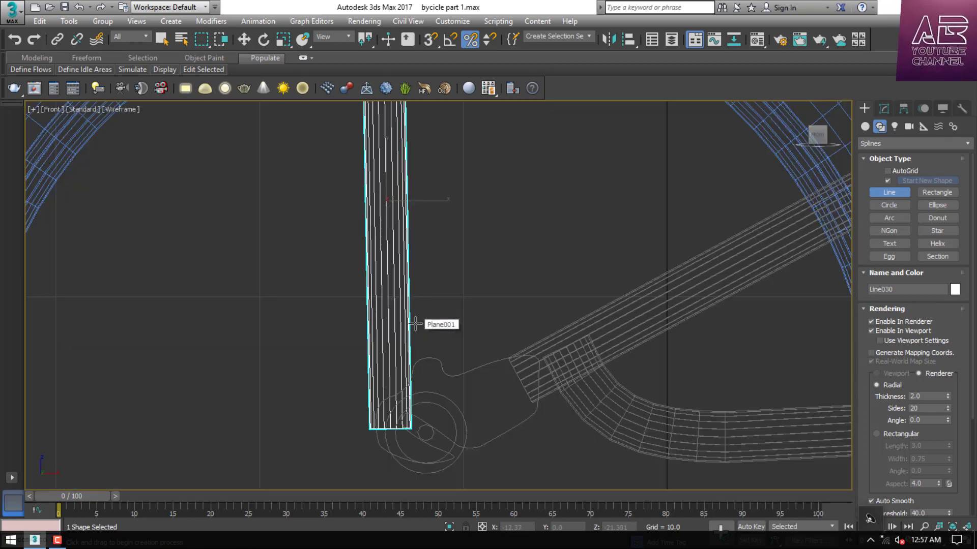
key("F3")
left_click_drag(926, 408, 829, 408)
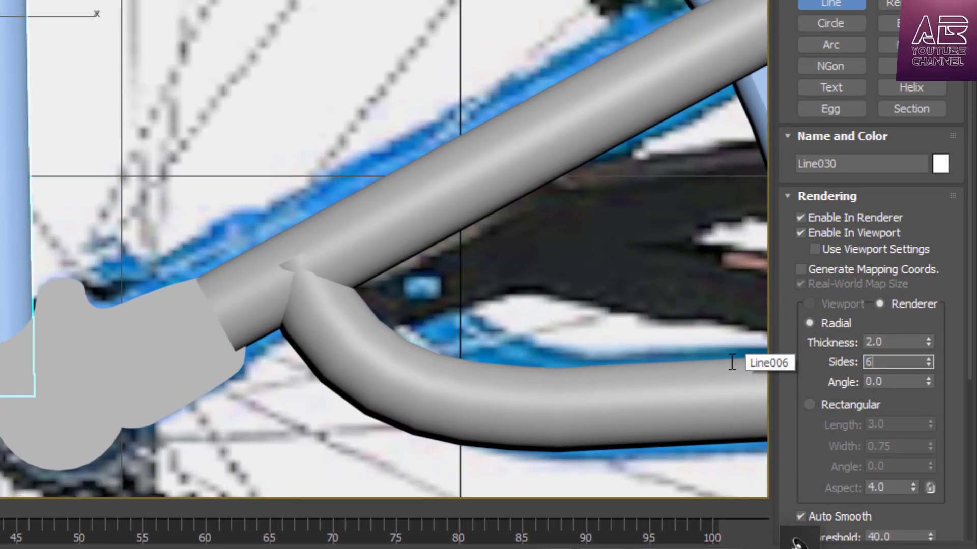
left_click_drag(928, 342, 932, 432)
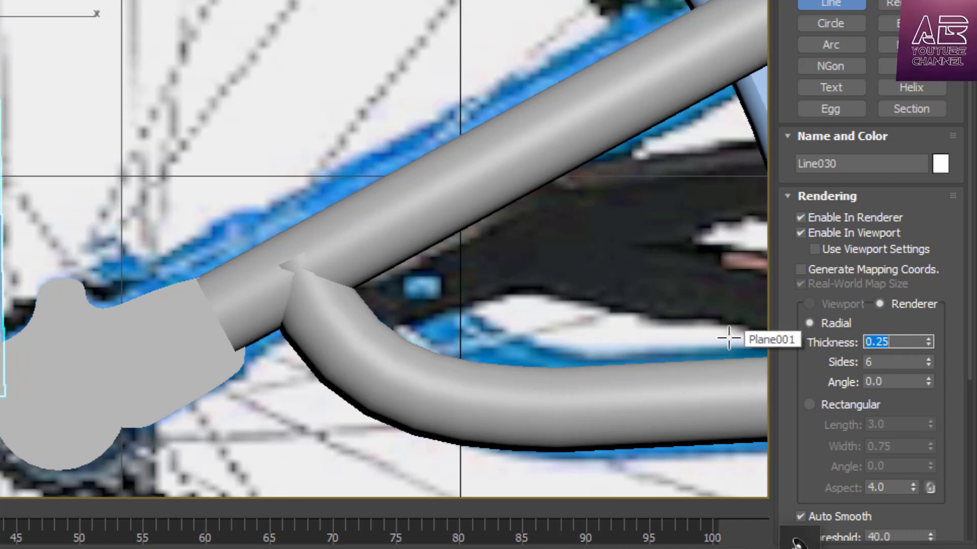
scroll(111, 275, "down", 4)
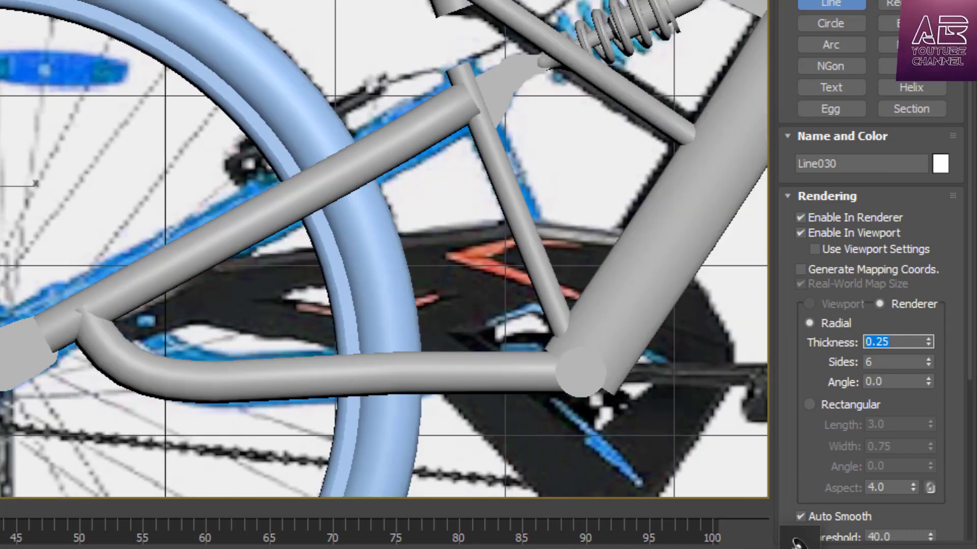
scroll(373, 398, "up", 2)
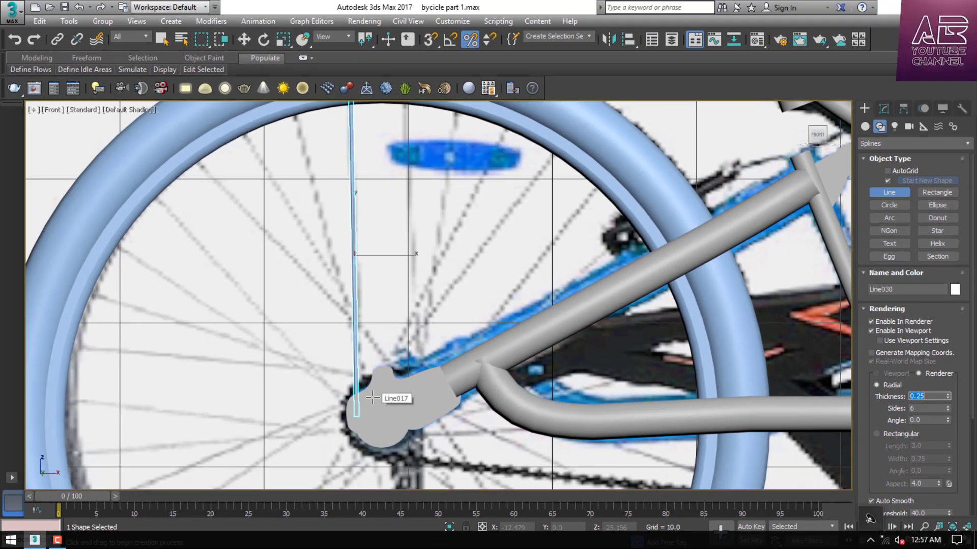
Examine the spoke's position relative to the hub in the Left view and up close in perspective.
key("l")
scroll(431, 359, "up", 4)
key("F3")
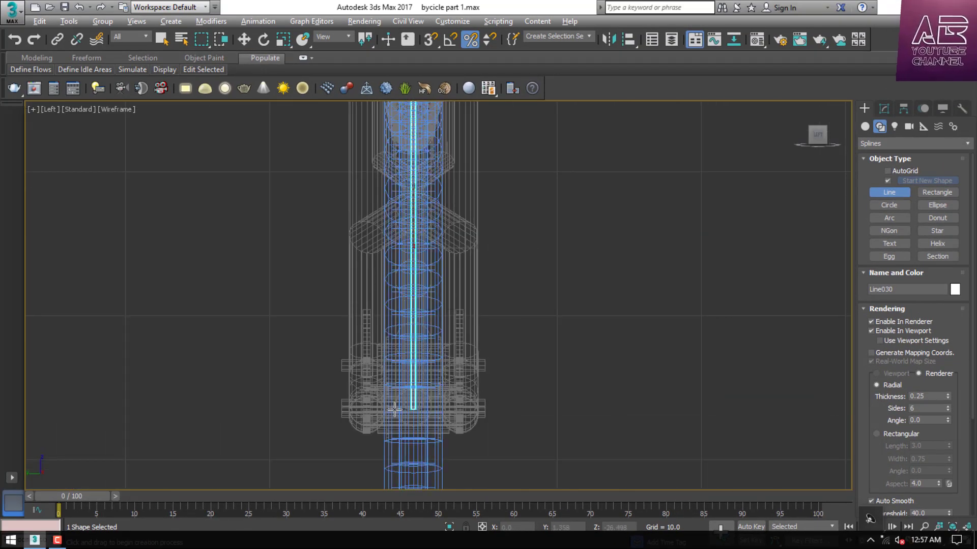
left_click(244, 39)
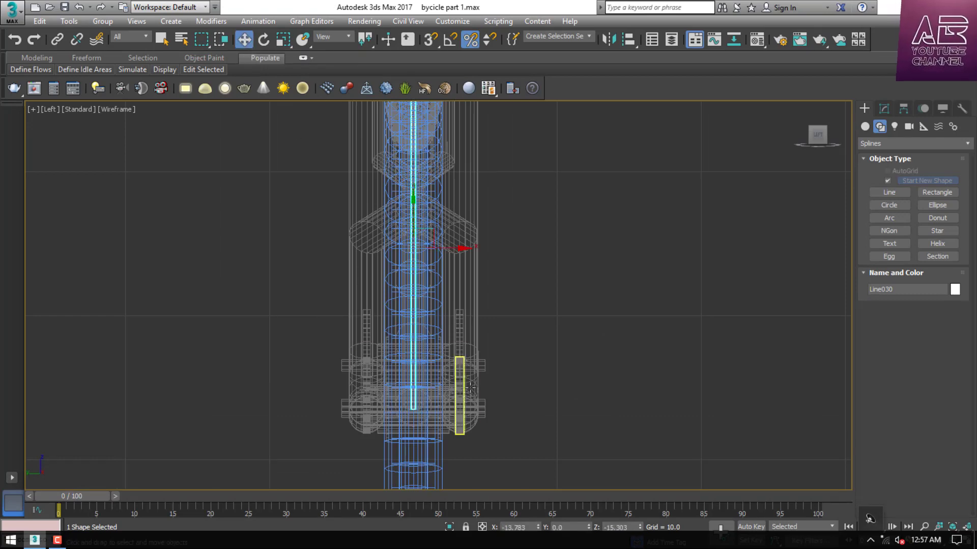
scroll(442, 415, "down", 5)
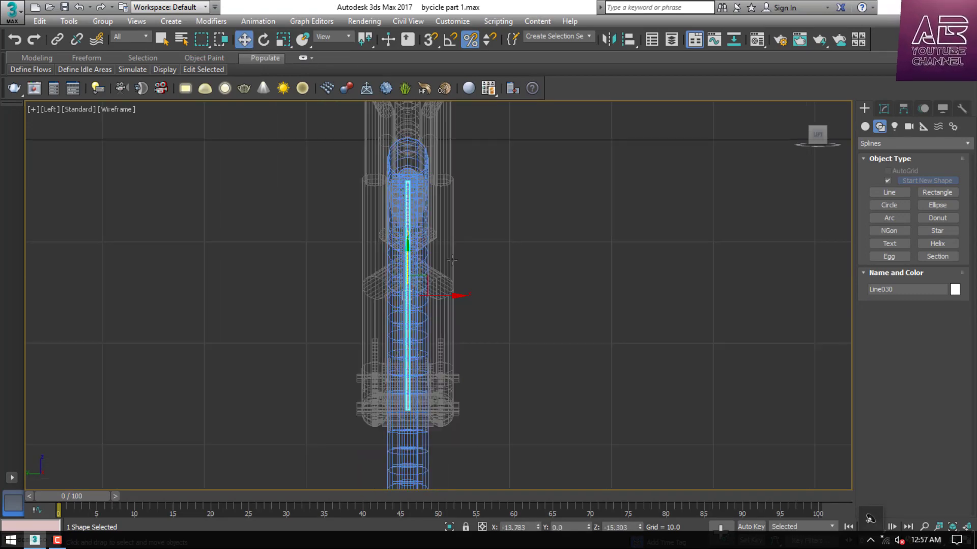
key("alt+w")
key("alt+w")
scroll(476, 311, "up", 10)
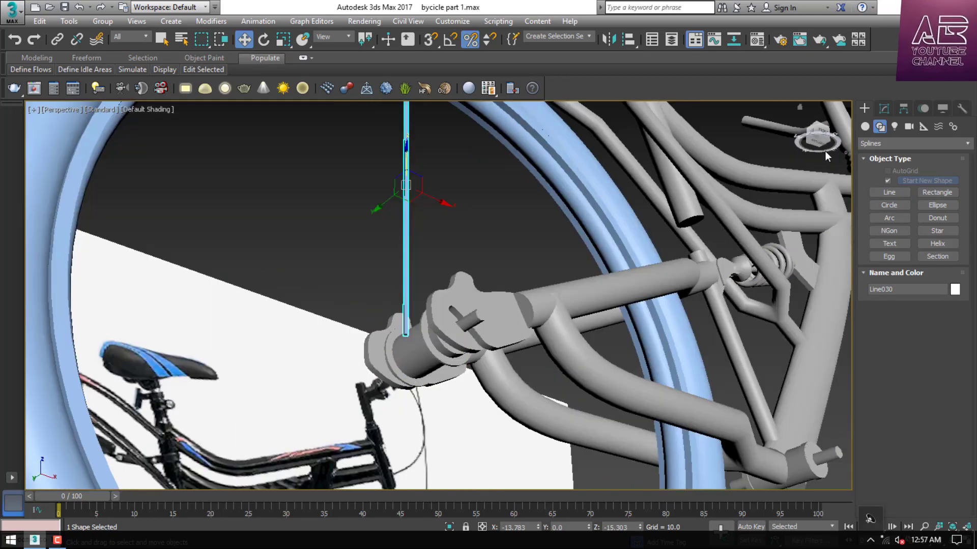
left_click_drag(818, 136, 814, 104)
middle_click_drag(432, 453, 464, 361)
scroll(464, 362, "up", 4)
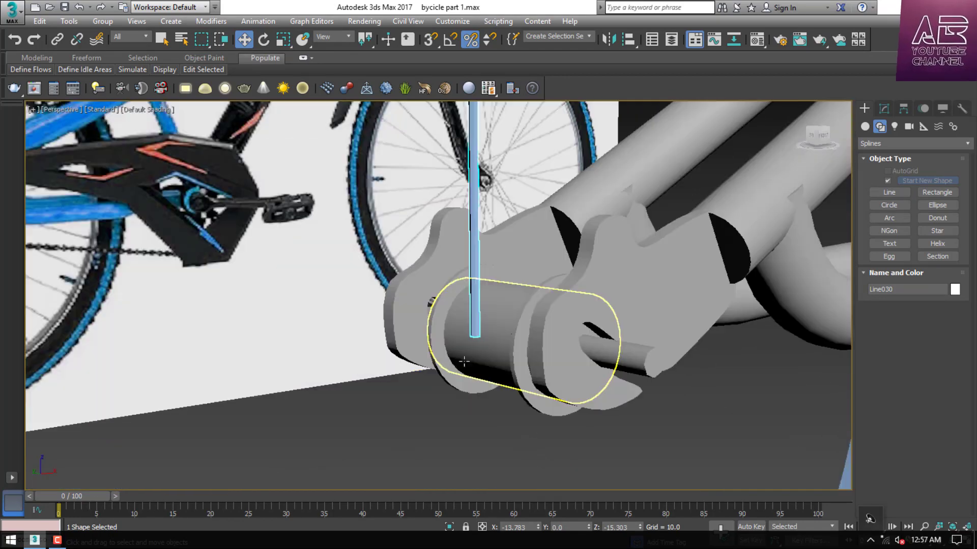
Move the spoke's hub-end vertex along Y to about -1.83, onto the hub's near flange, and leave vertex editing.
left_click(434, 350)
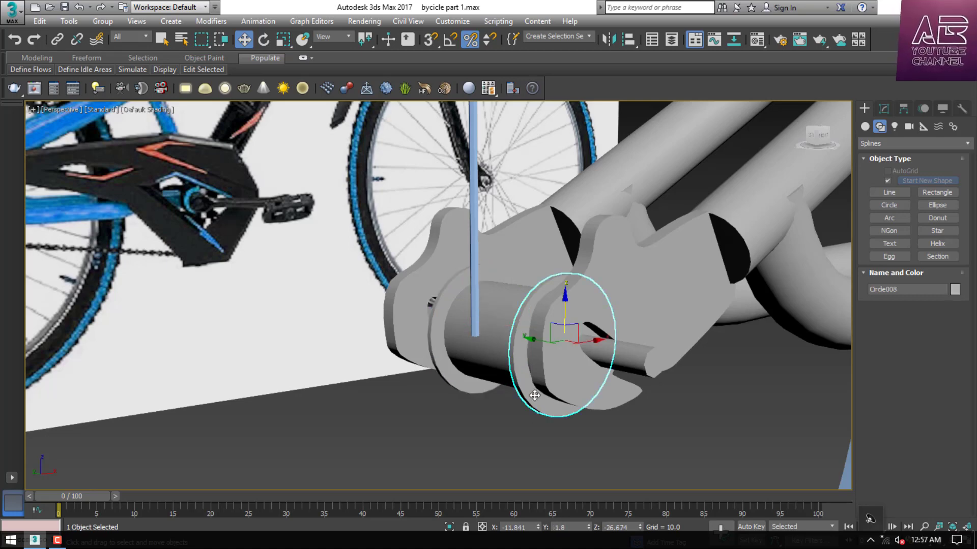
left_click(475, 326)
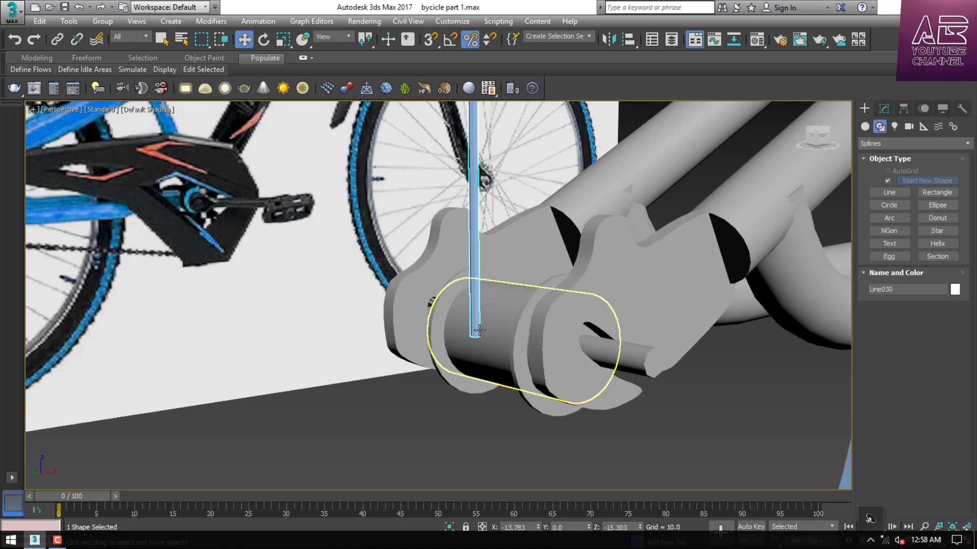
key("1")
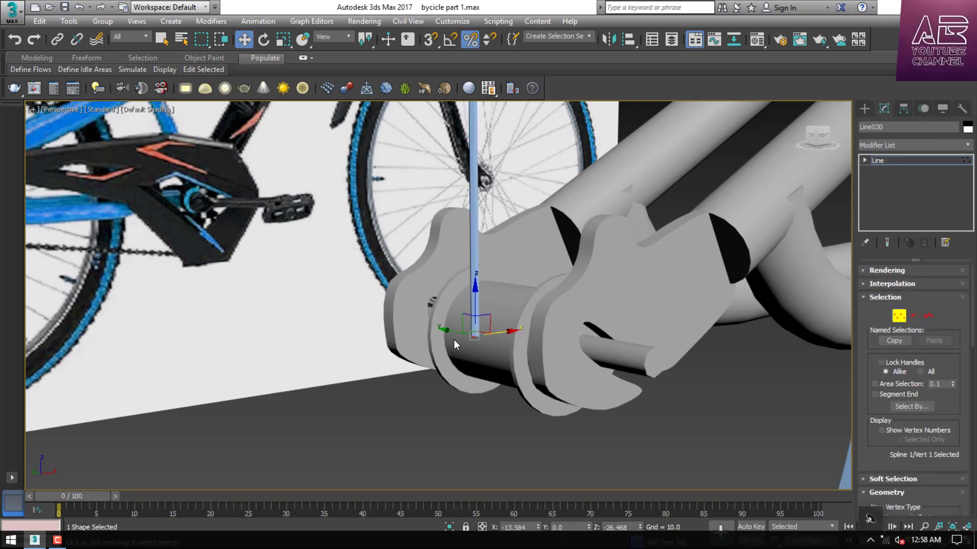
left_click_drag(444, 330, 530, 350)
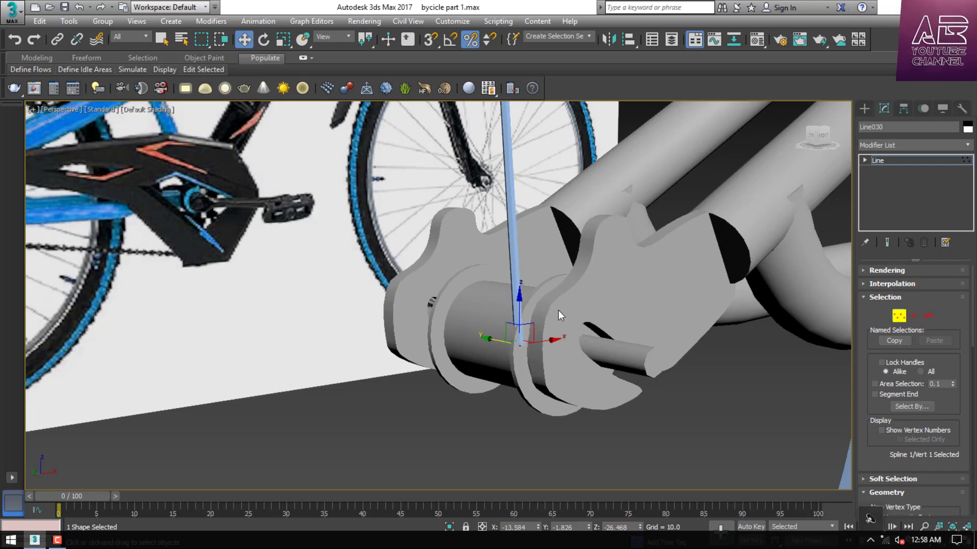
left_click(877, 160)
Move only the spoke's pivot to the centre of the rear hub in the Front view.
key("f")
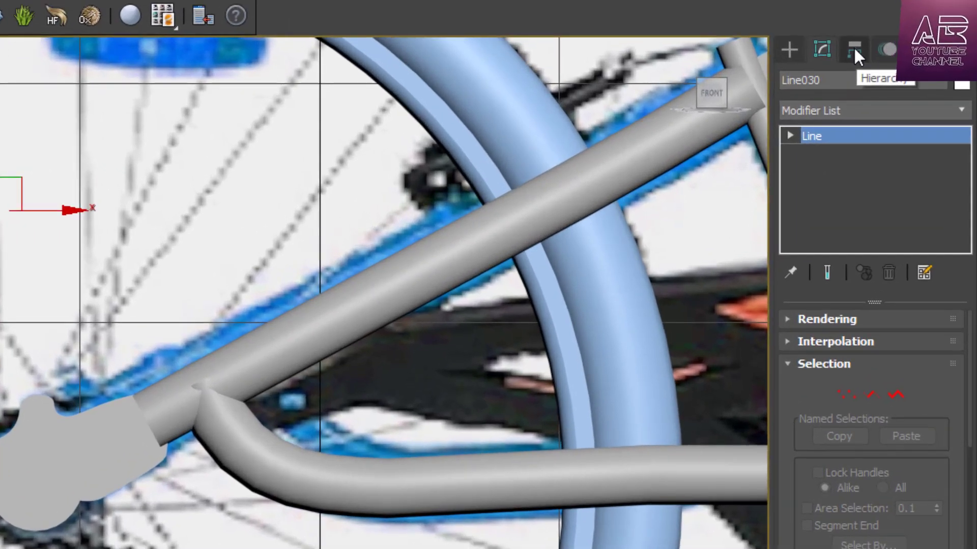
left_click(855, 50)
left_click(862, 191)
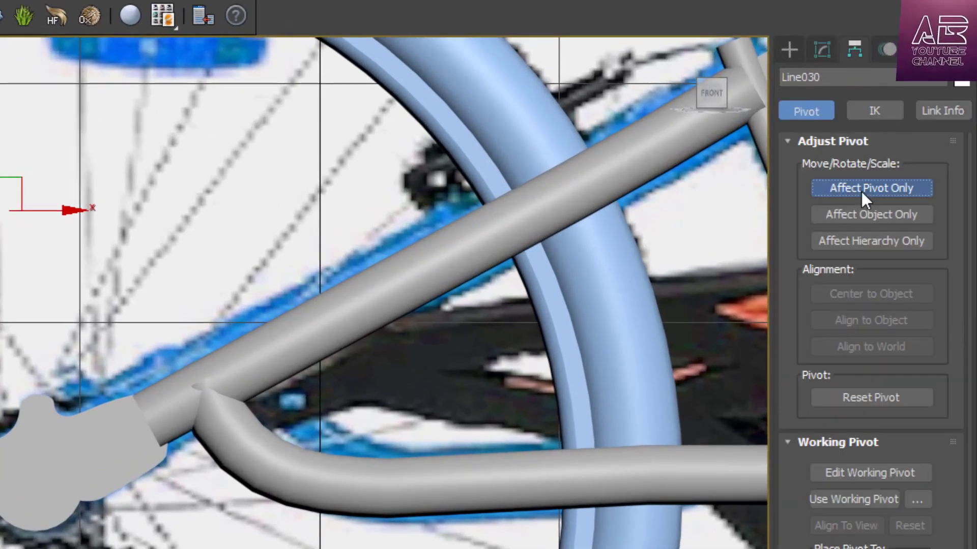
key("F3")
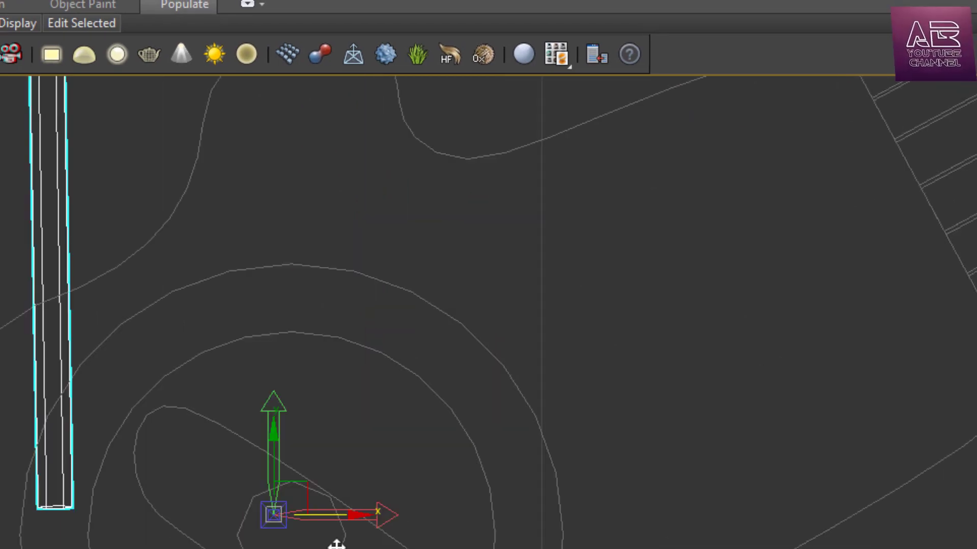
left_click_drag(336, 547, 354, 545)
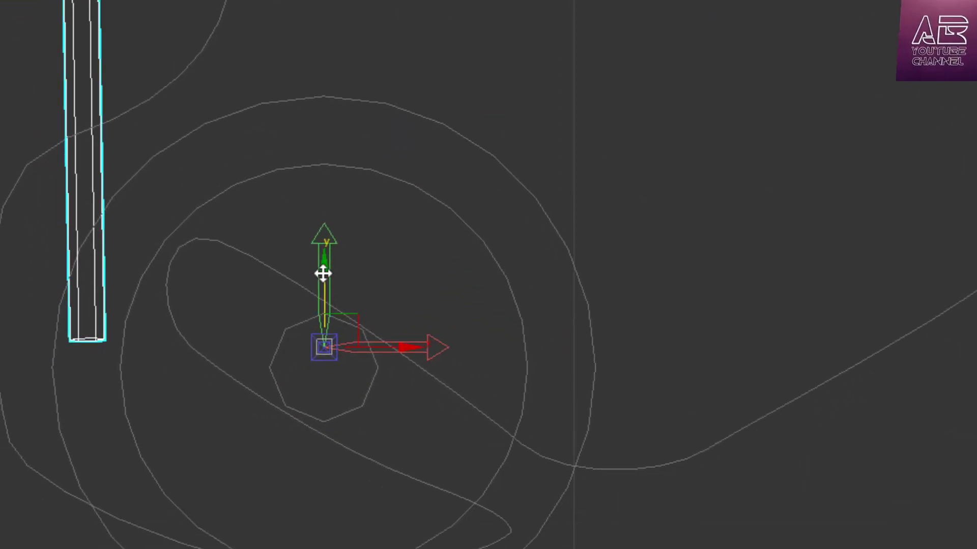
left_click_drag(291, 441, 297, 463)
left_click_drag(329, 296, 331, 293)
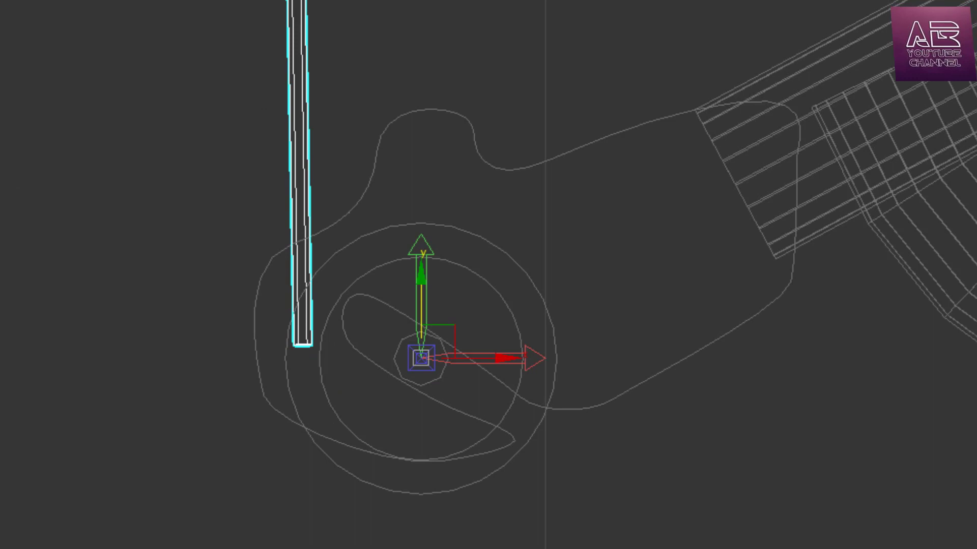
key("e")
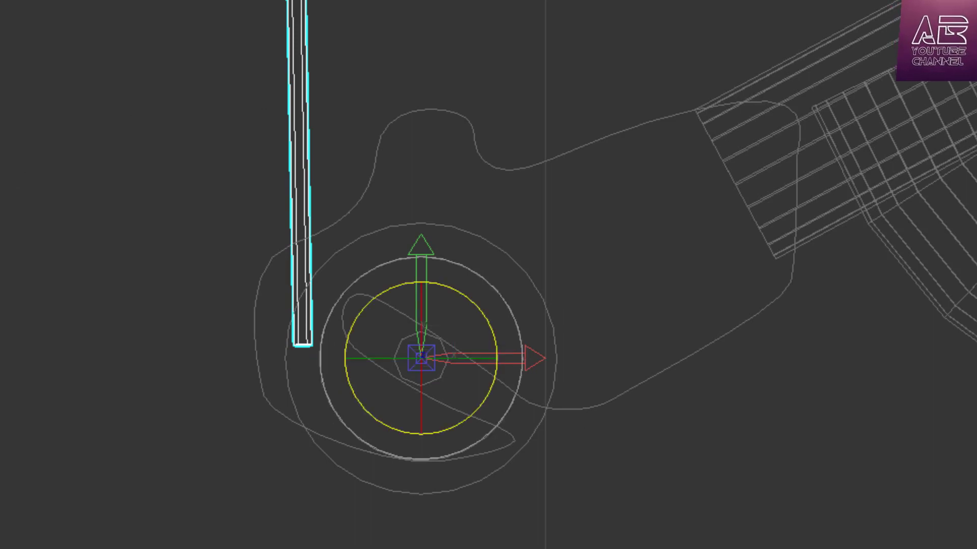
key("w")
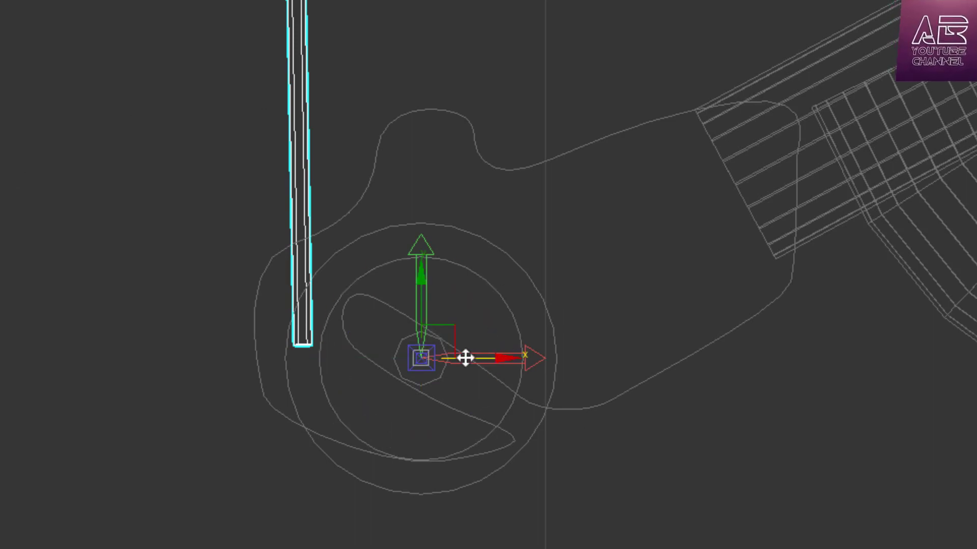
key("e")
scroll(526, 353, "down", 3)
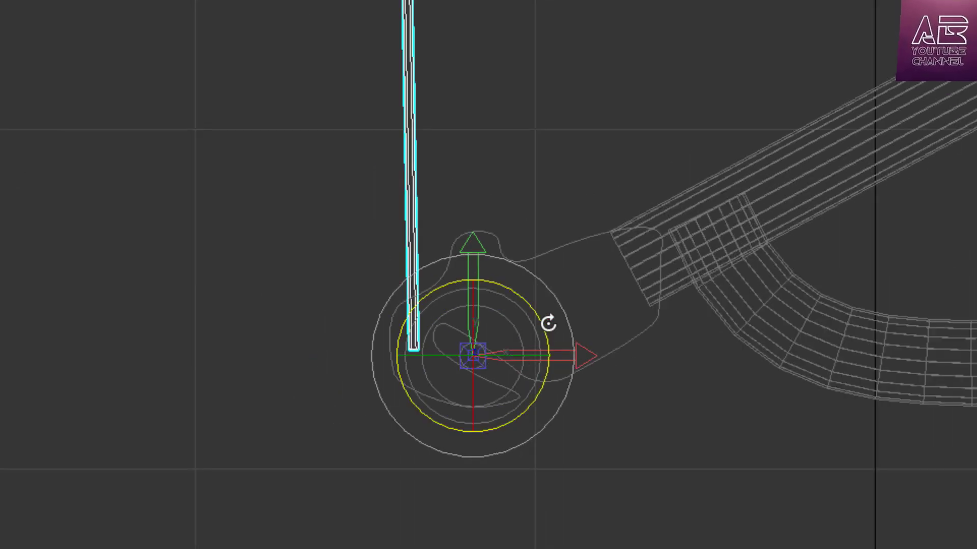
scroll(420, 456, "down", 2)
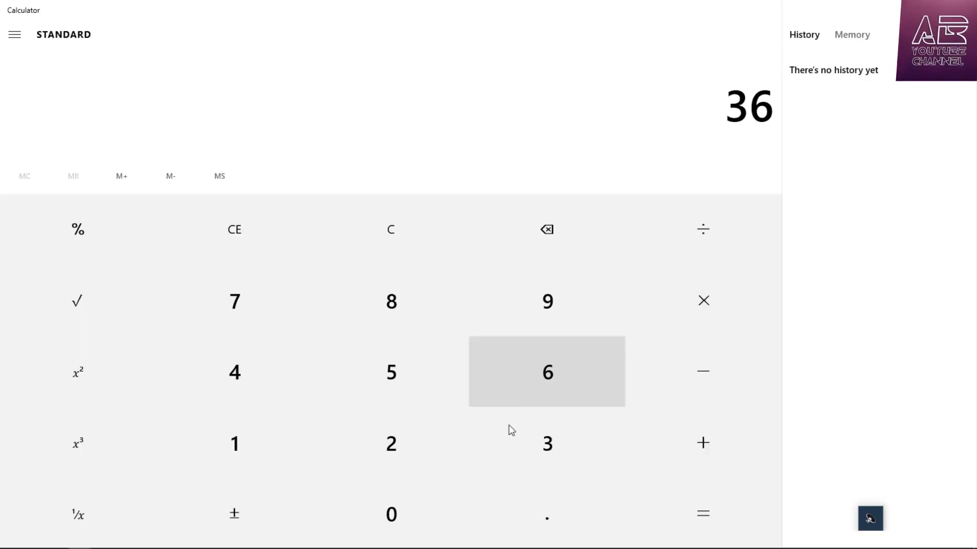
Switch to Calculator and divide 360 by 7 to get the spacing angle for the spokes.
left_click(407, 502)
left_click(724, 240)
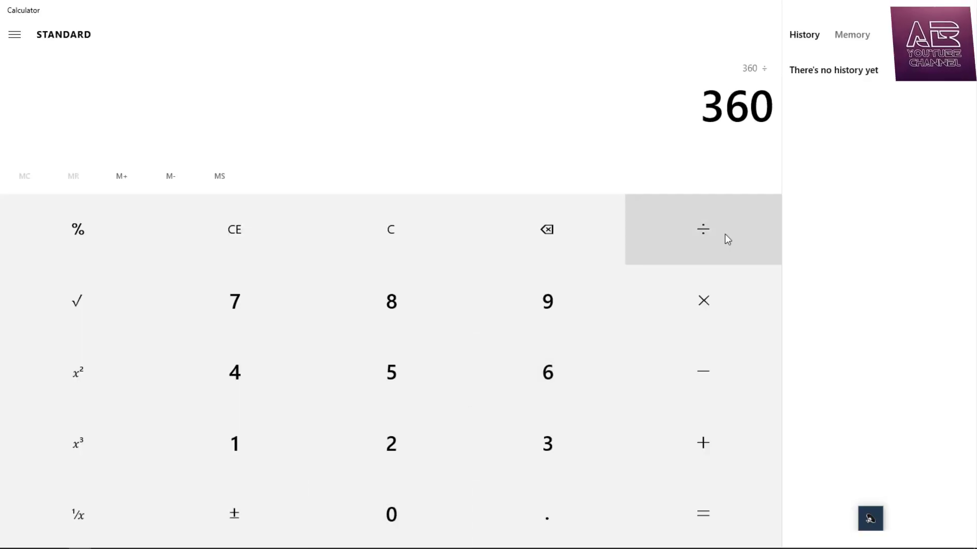
left_click(234, 308)
left_click(703, 514)
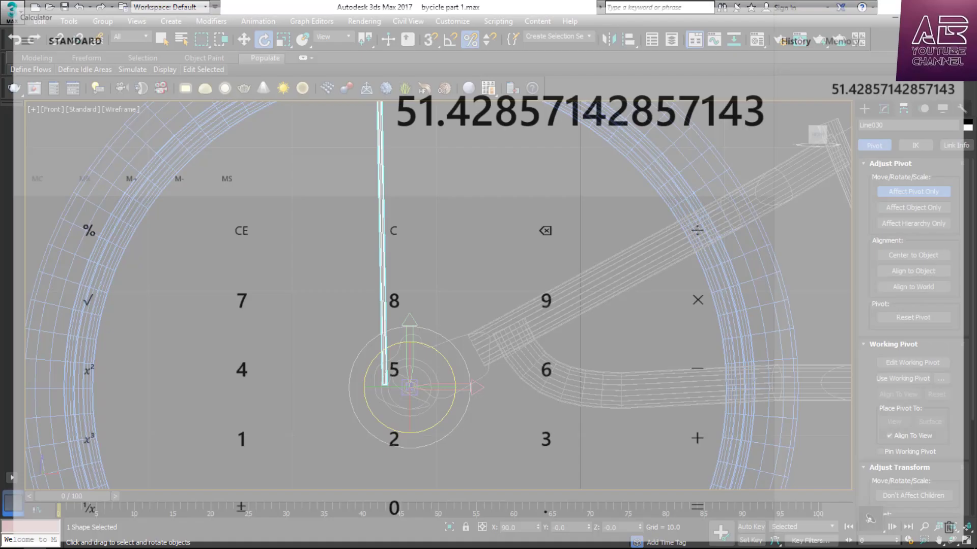
Leave pivot-only editing and rotate-clone the spoke around the rear hub as 7 instances, spaced about 51.4° apart.
scroll(428, 420, "up", 5)
scroll(427, 420, "down", 3)
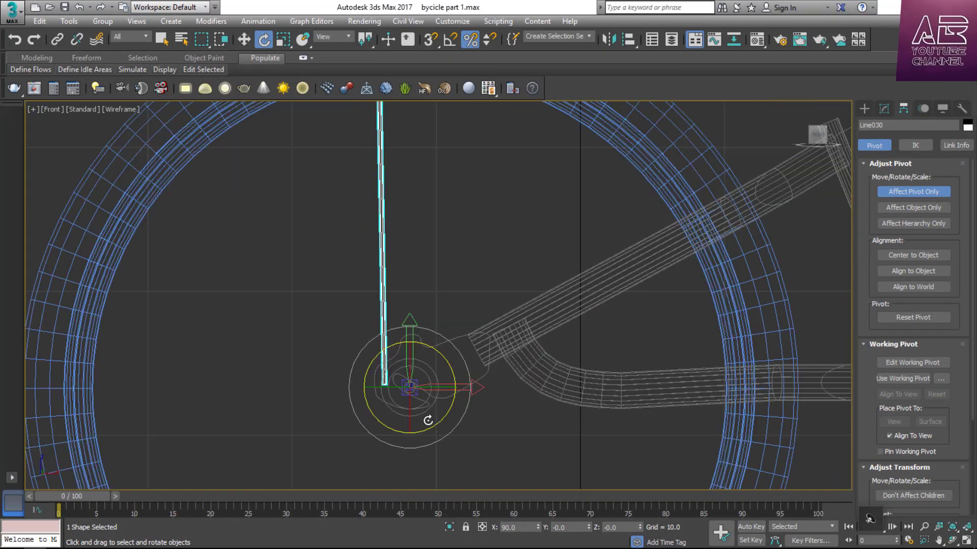
scroll(442, 404, "up", 1)
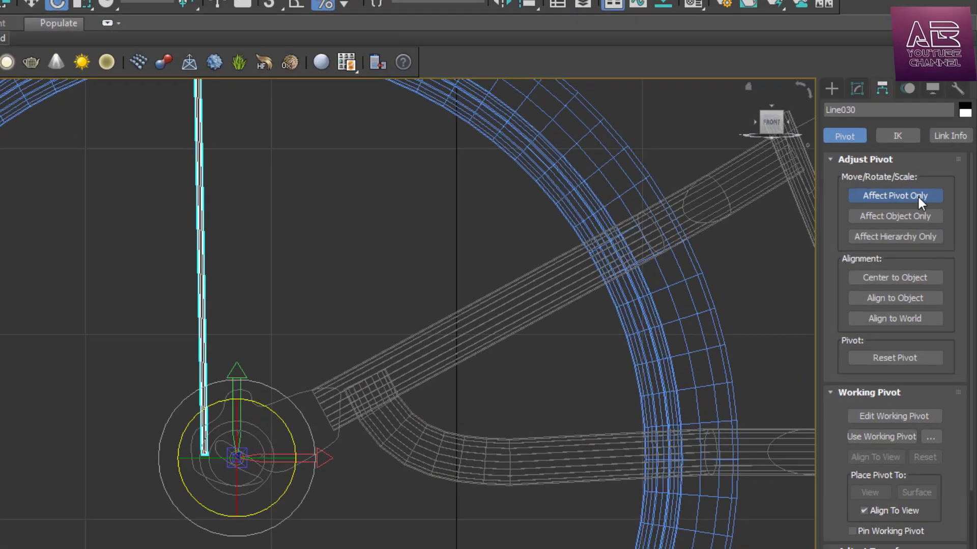
left_click(920, 199)
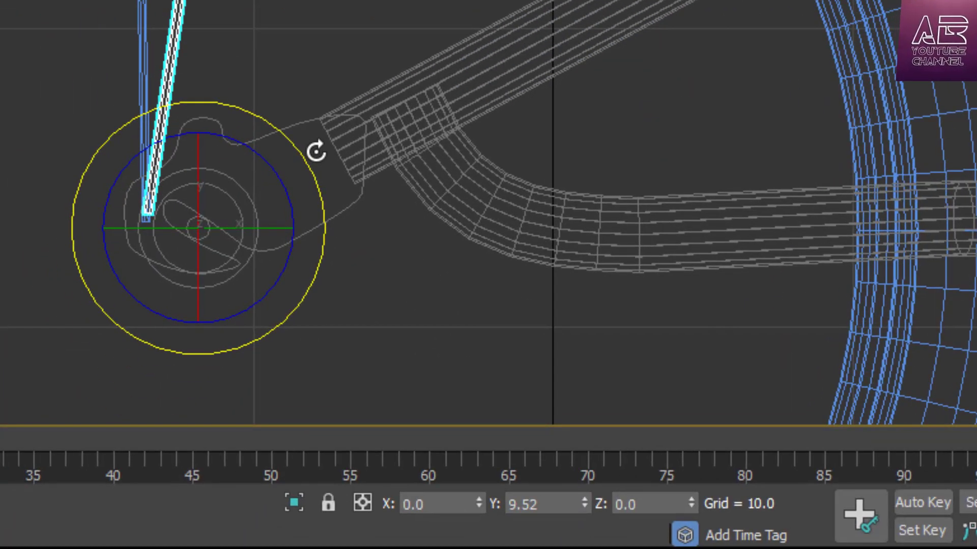
left_click_drag(316, 151, 327, 155)
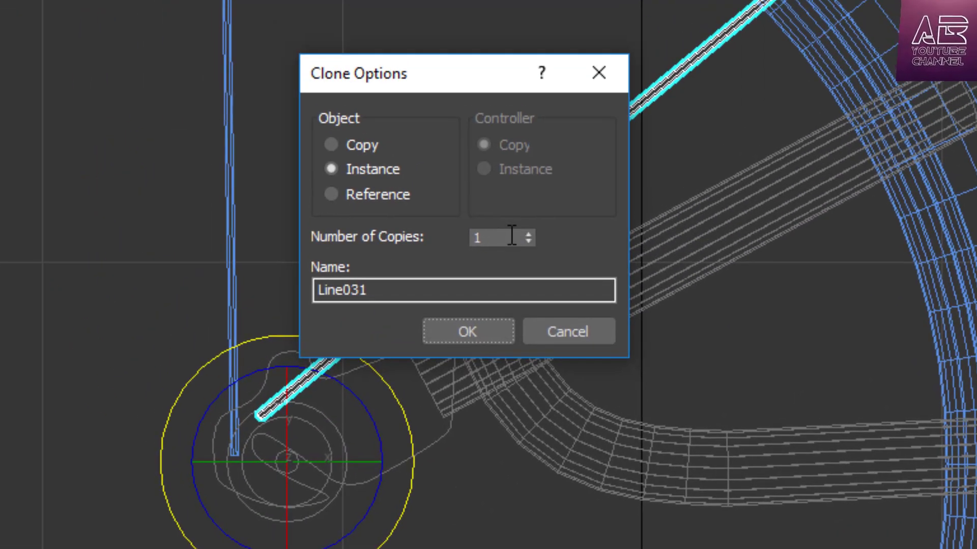
left_click_drag(510, 237, 327, 235)
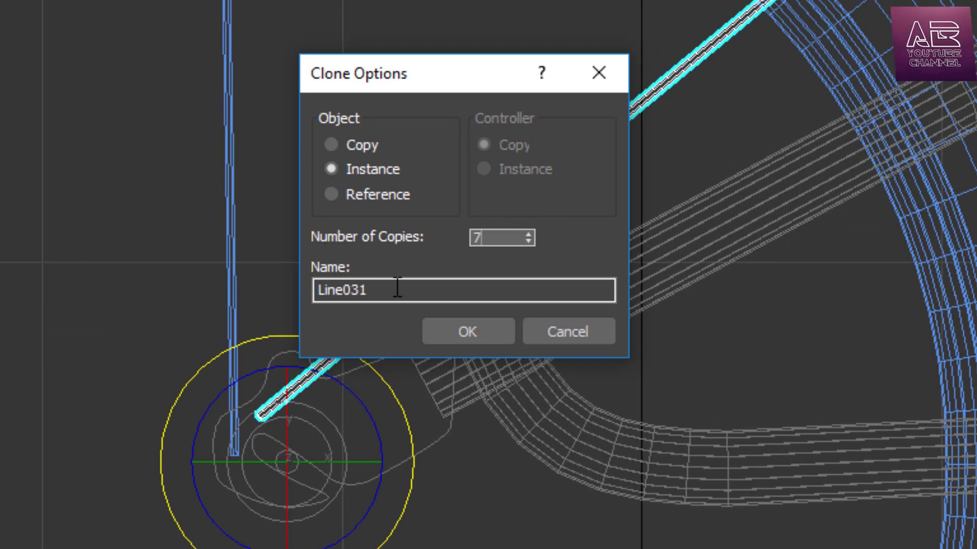
left_click(472, 328)
Select all eight spokes, enable angle snapping and clone them once as instances turned about the vertical axis.
left_click_drag(255, 137, 294, 394)
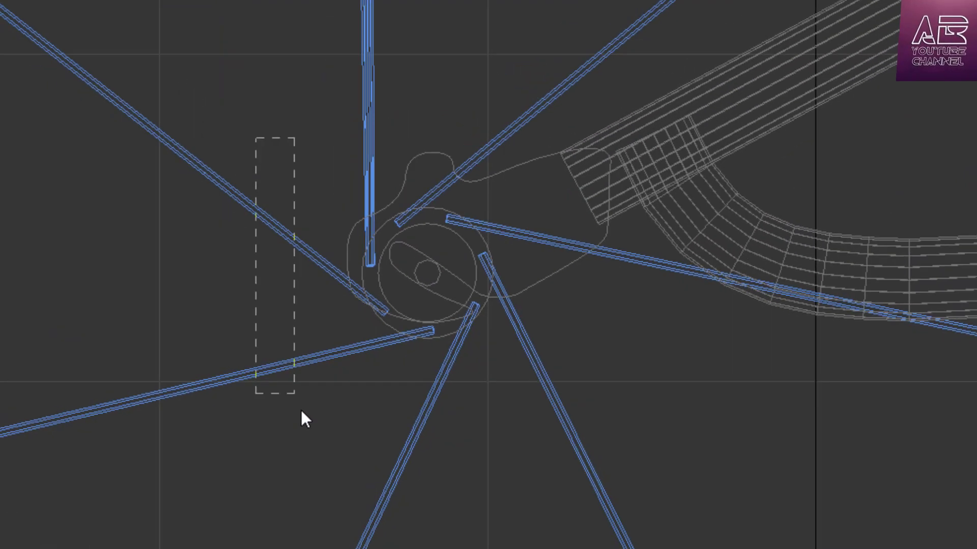
left_click_drag(454, 176, 455, 177, "ctrl")
left_click(549, 178, "ctrl")
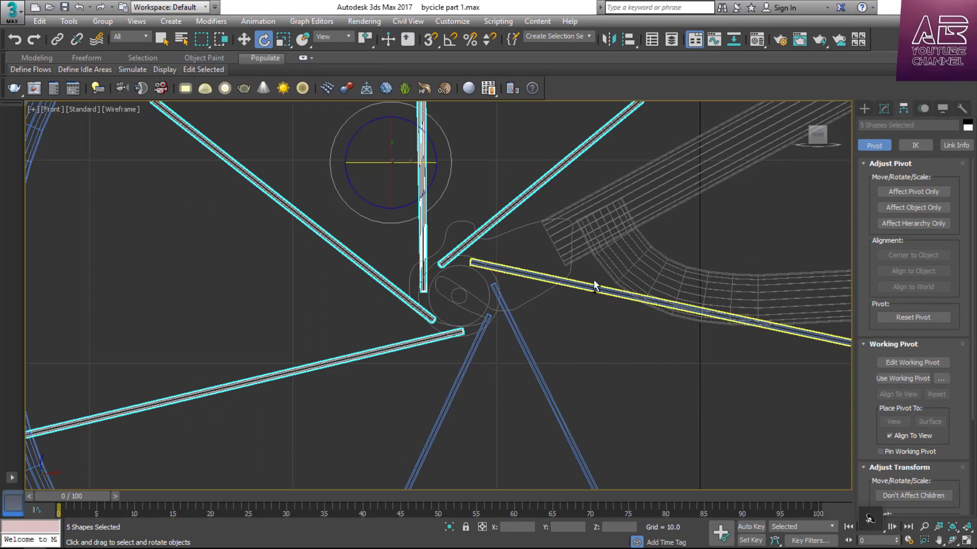
left_click(450, 42)
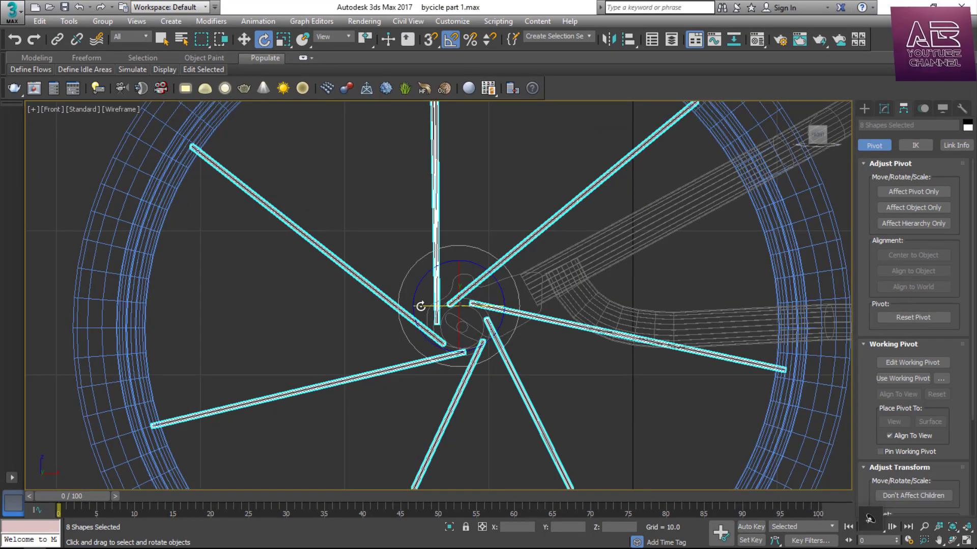
left_click_drag(421, 306, 528, 311, "shift")
left_click(493, 336)
Move the cloned set of eight spokes across the wheel's width onto the hub's opposite flange.
key("alt+w")
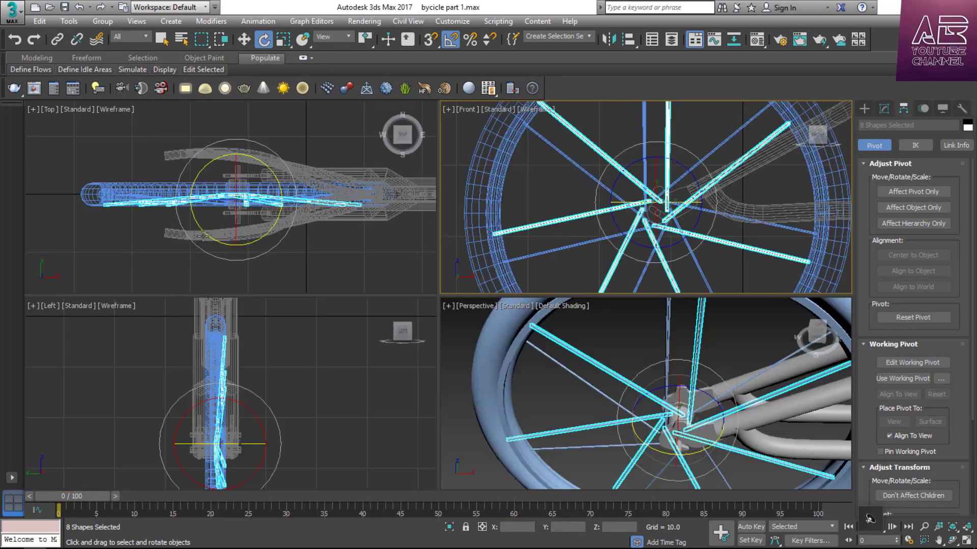
right_click(356, 203)
key("alt+w")
key("w")
mouse_move(457, 256)
left_mouse_down()
mouse_move(480, 213)
mouse_move(491, 215)
left_mouse_up()
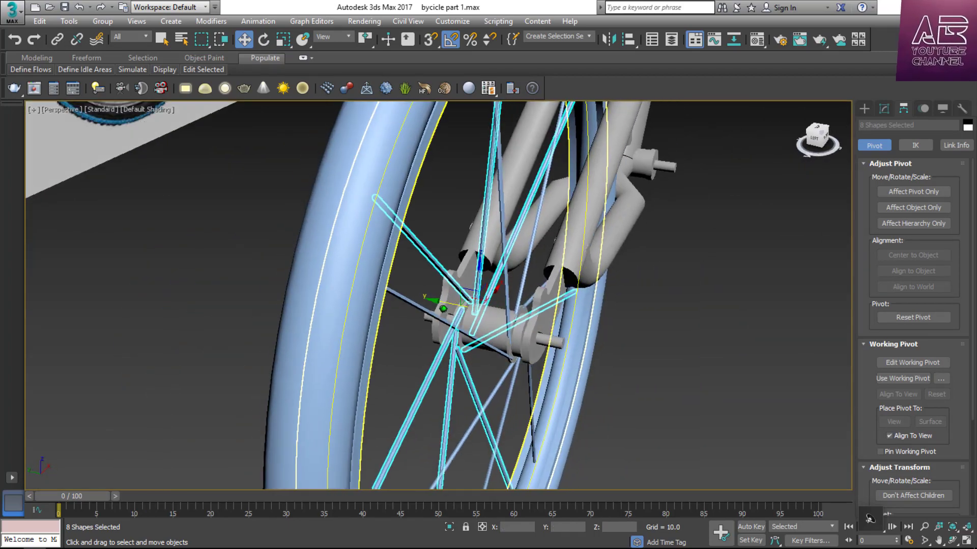
mouse_move(437, 295)
middle_mouse_down("alt")
mouse_move(468, 300)
mouse_move(441, 234)
mouse_move(453, 313)
mouse_move(483, 313)
middle_mouse_up("alt")
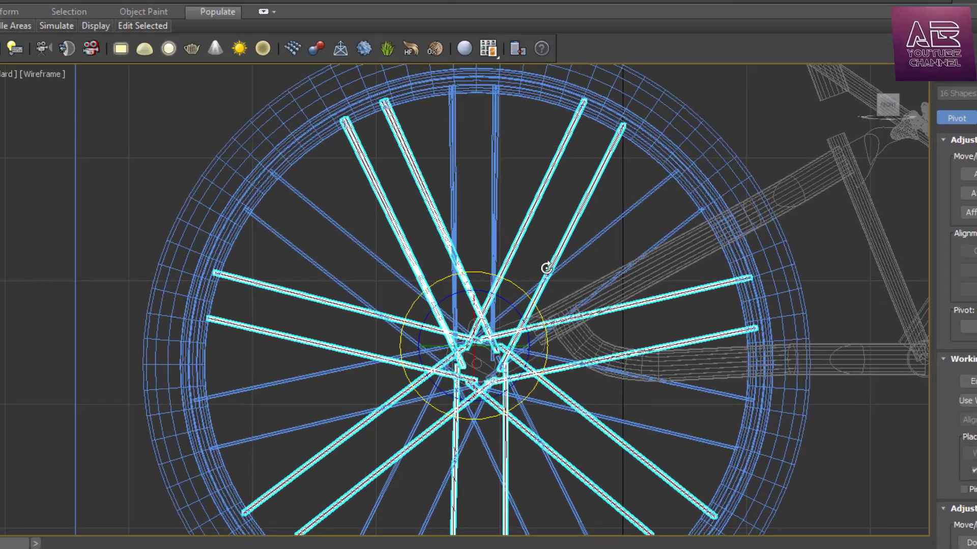
Clone all 16 selected spokes once as instances, rotated around the hub to fill the gaps between the existing spokes.
left_click_drag(536, 269, 535, 272, "shift")
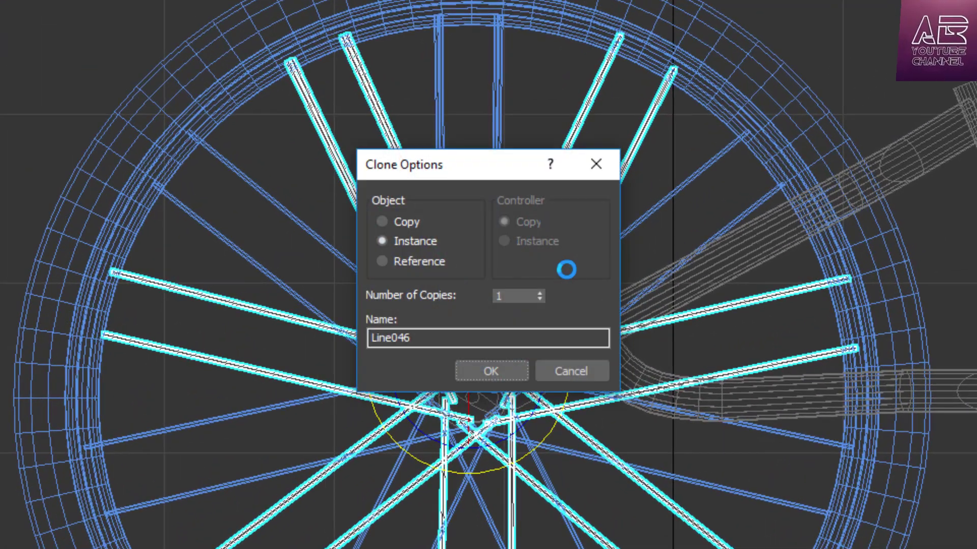
left_click(497, 371)
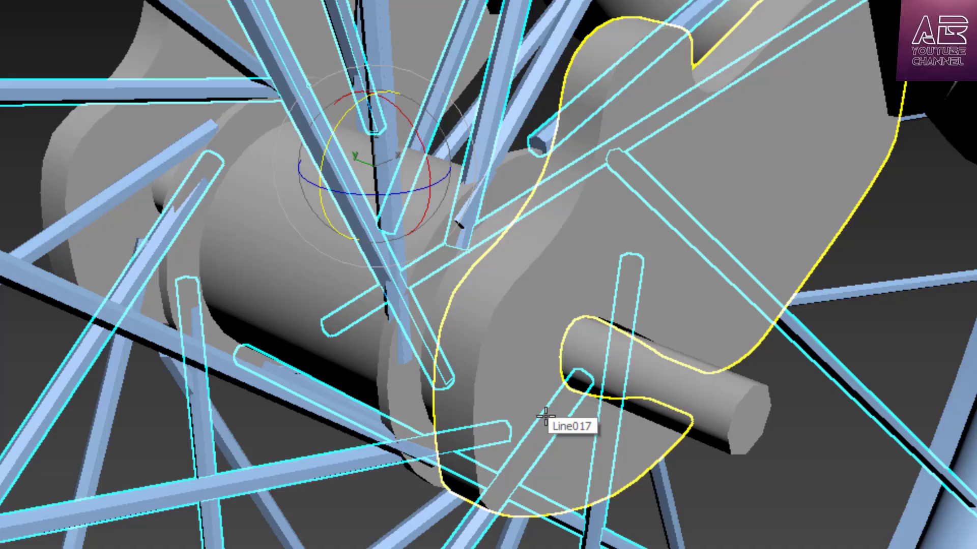
mouse_move(413, 305)
middle_mouse_down("alt")
mouse_move(473, 305)
mouse_move(427, 308)
mouse_move(438, 300)
middle_mouse_up("alt")
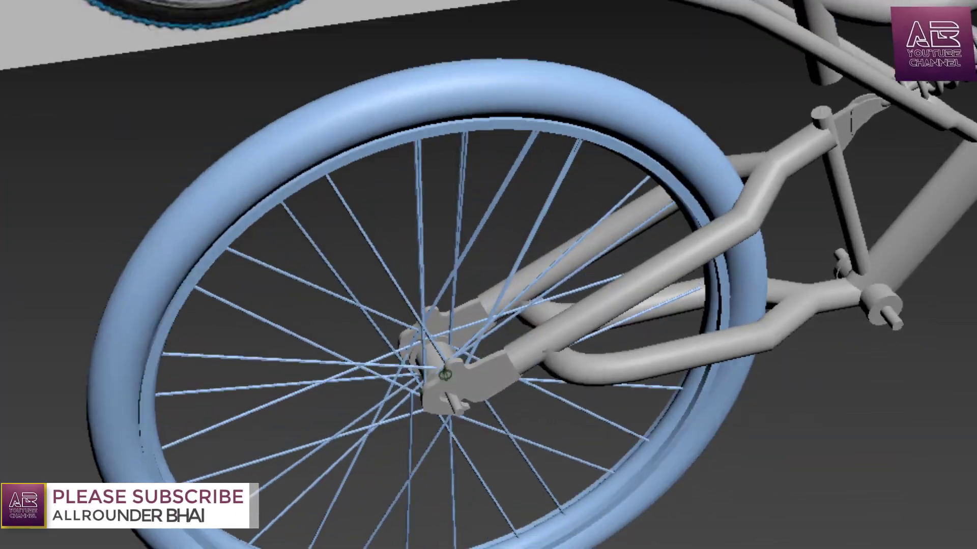
middle_click_drag(702, 244, 778, 246, "alt")
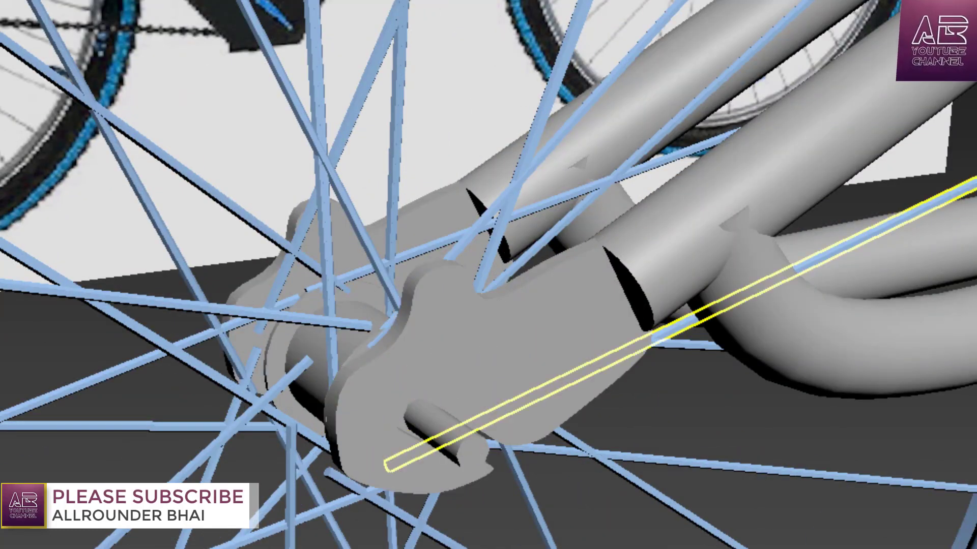
middle_click_drag(389, 460, 387, 400, "alt")
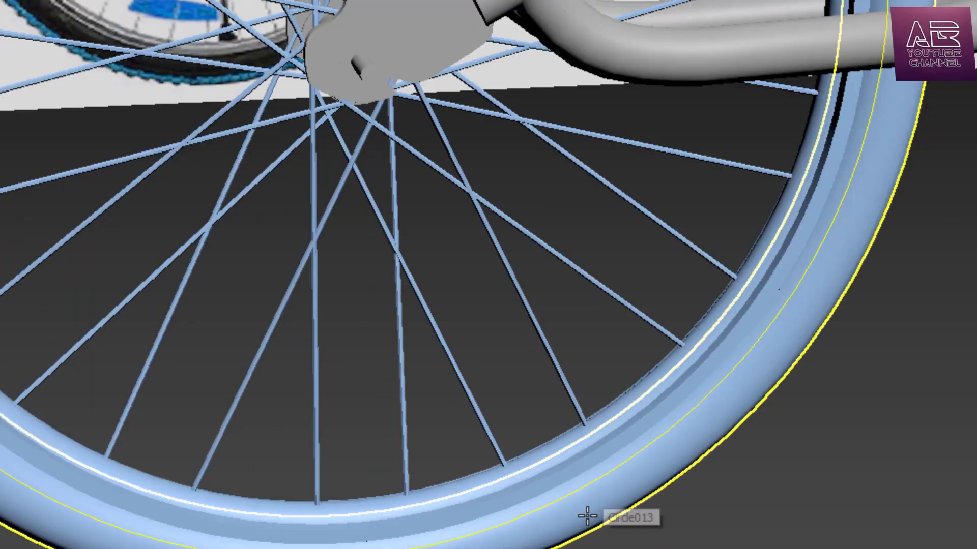
Open the Tire Volve reference image from the desktop.
left_click(672, 518)
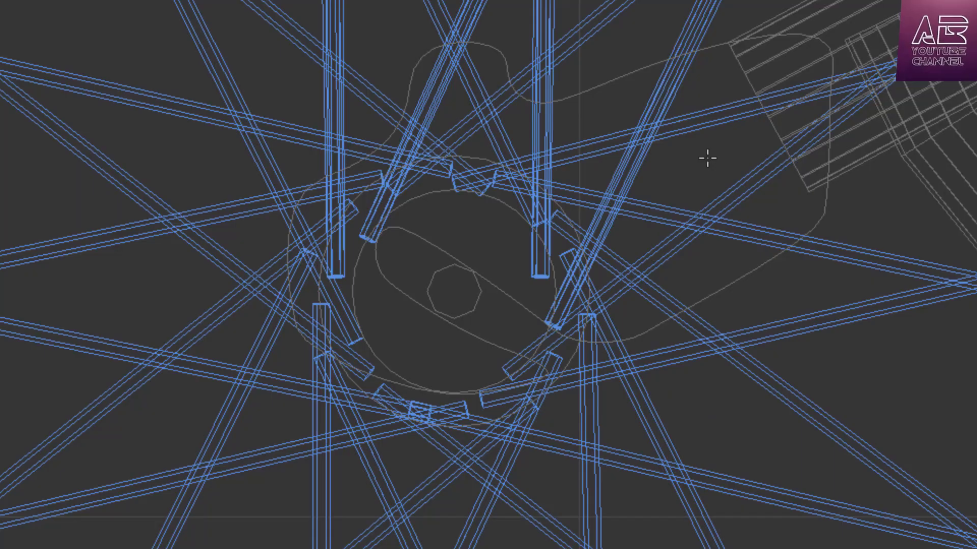
left_click(750, 432)
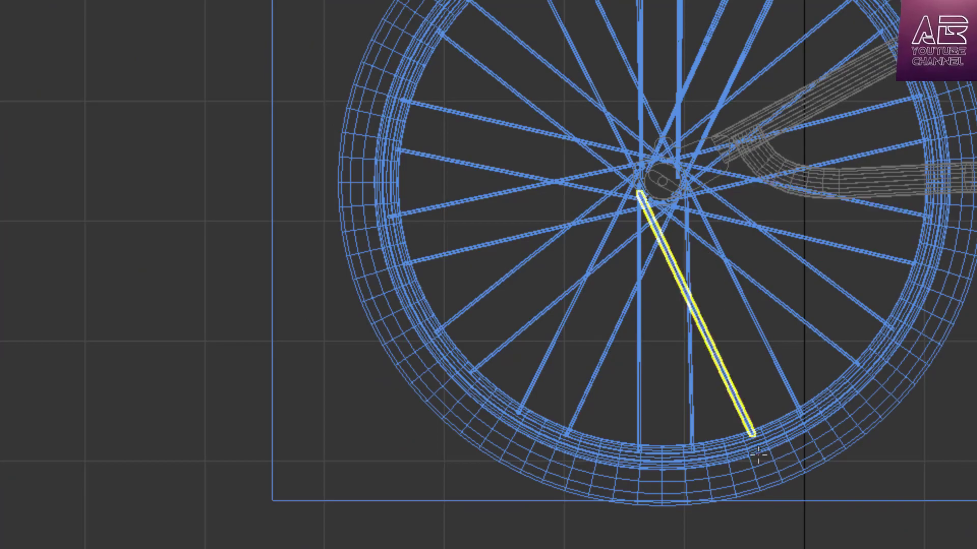
scroll(757, 455, "up", 3)
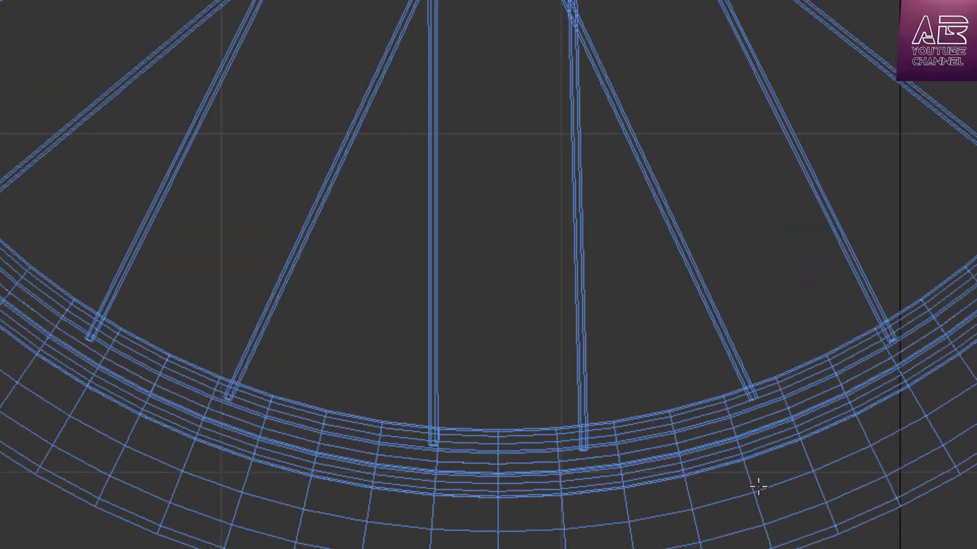
scroll(758, 484, "up", 2)
scroll(671, 303, "up", 1)
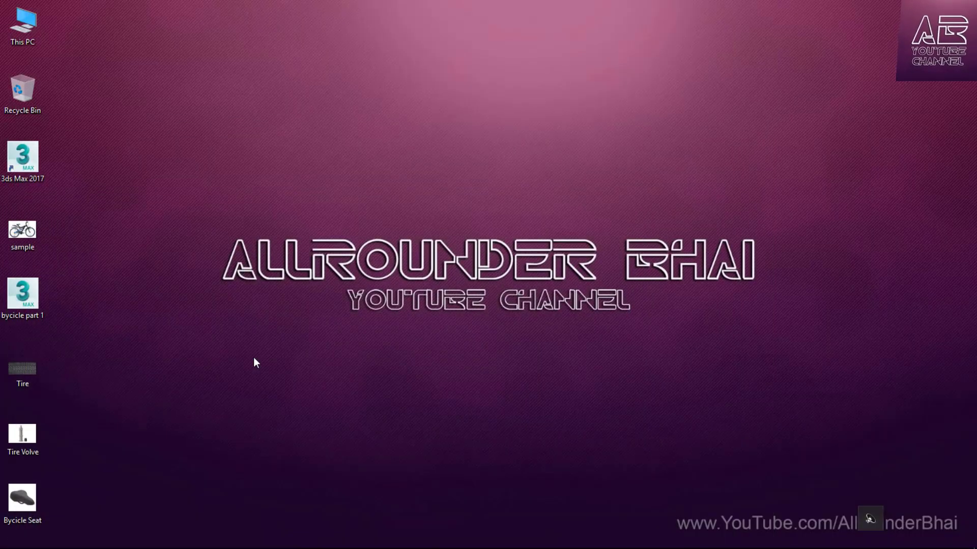
double_click(23, 435)
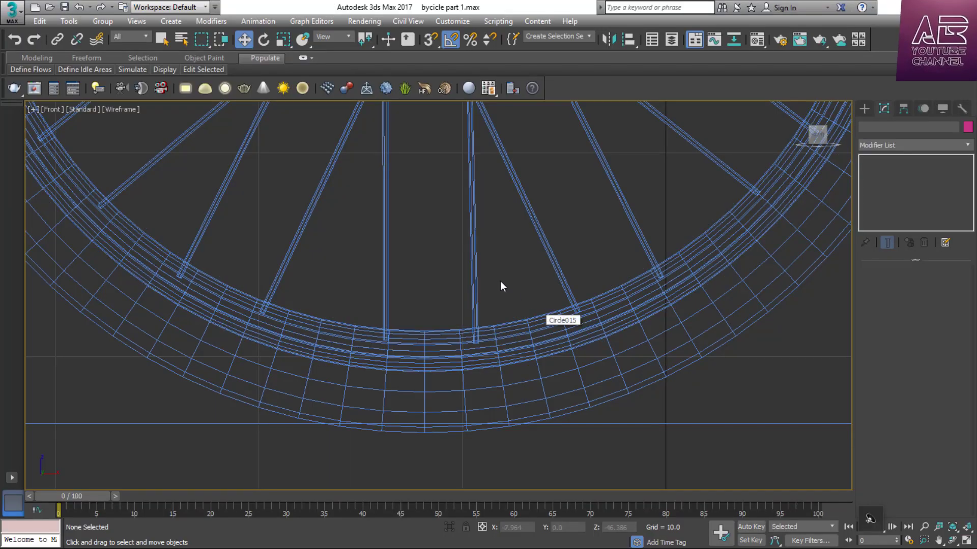
Draw a stepped valve half-profile with Line on the rim's lower inner edge in the Front view, with renderer and viewport display disabled.
scroll(502, 283, "up", 4)
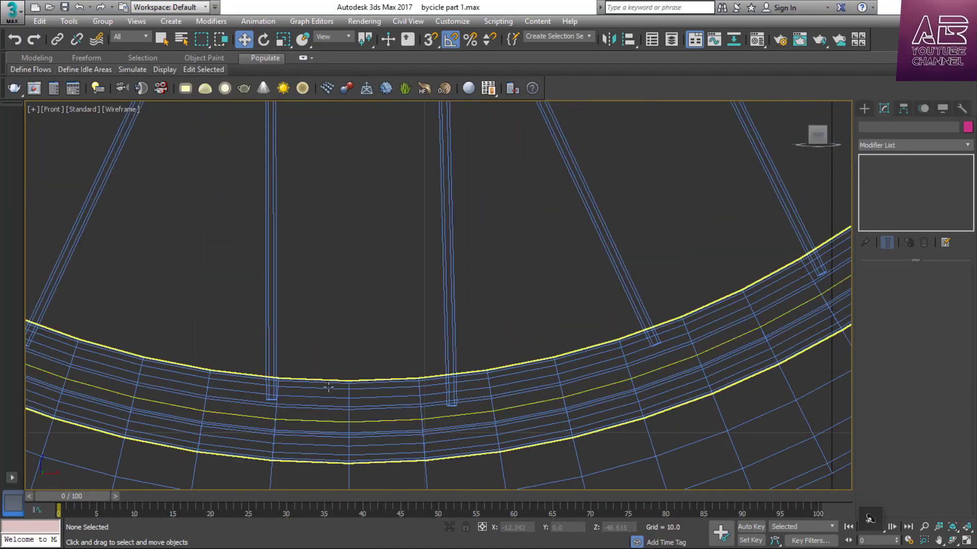
scroll(328, 386, "up", 4)
left_click(880, 307)
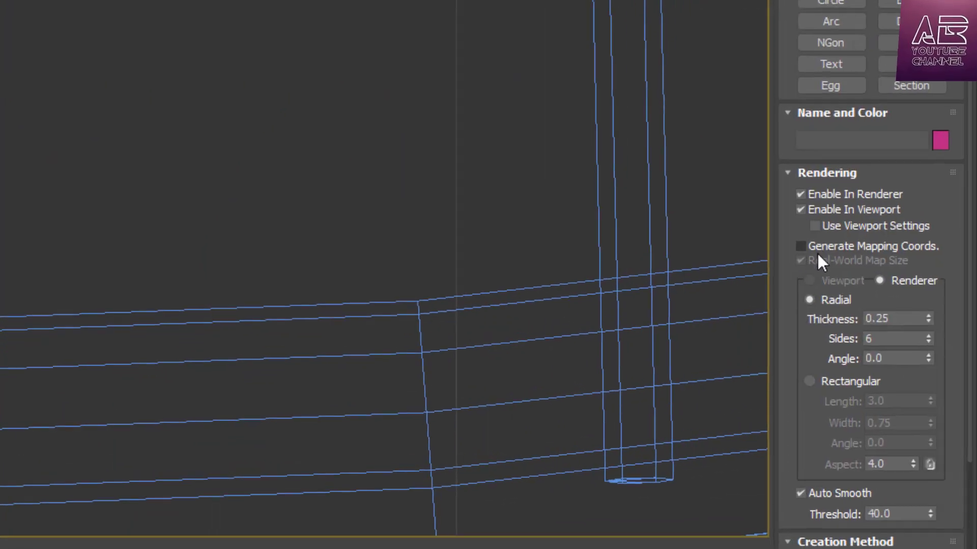
left_click(825, 194)
left_click(825, 209)
scroll(5, 348, "up", 2)
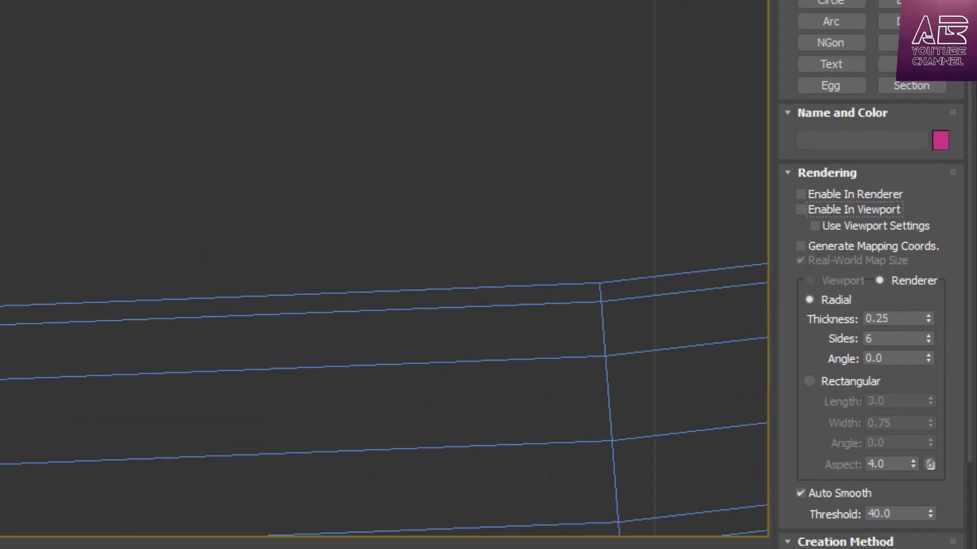
left_click(390, 395)
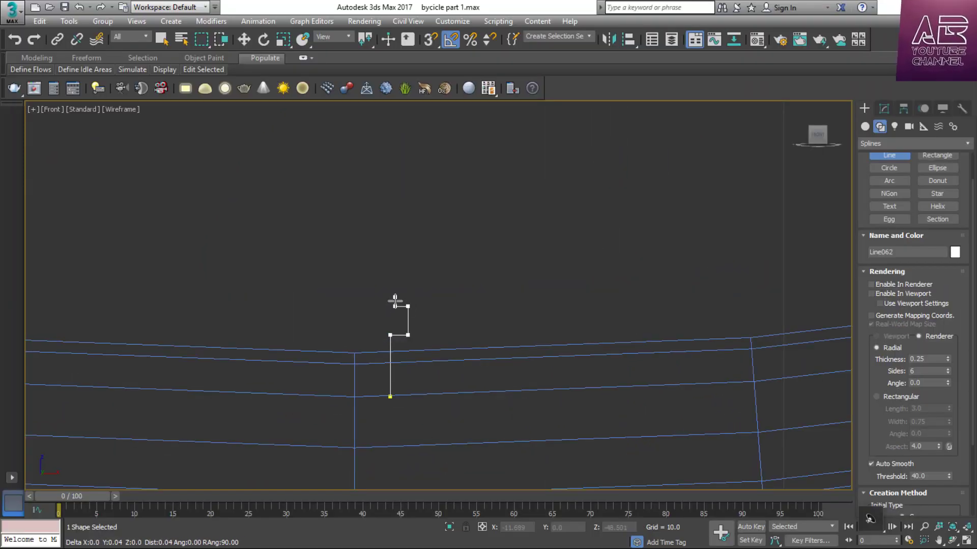
left_click(413, 203)
right_click(414, 203)
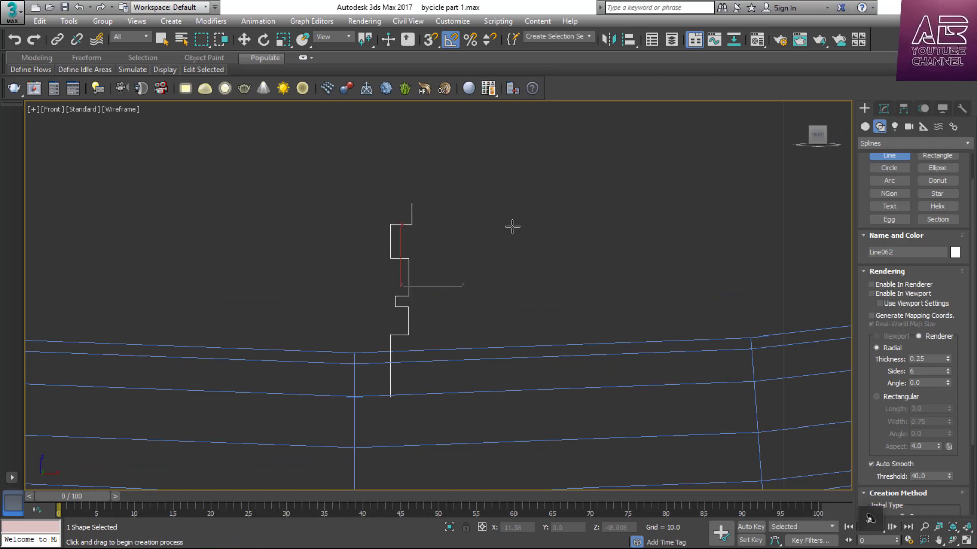
Apply a Lathe modifier to the valve profile and shift its axis sideways along X to give the valve its width.
left_click(884, 108)
left_click(969, 144)
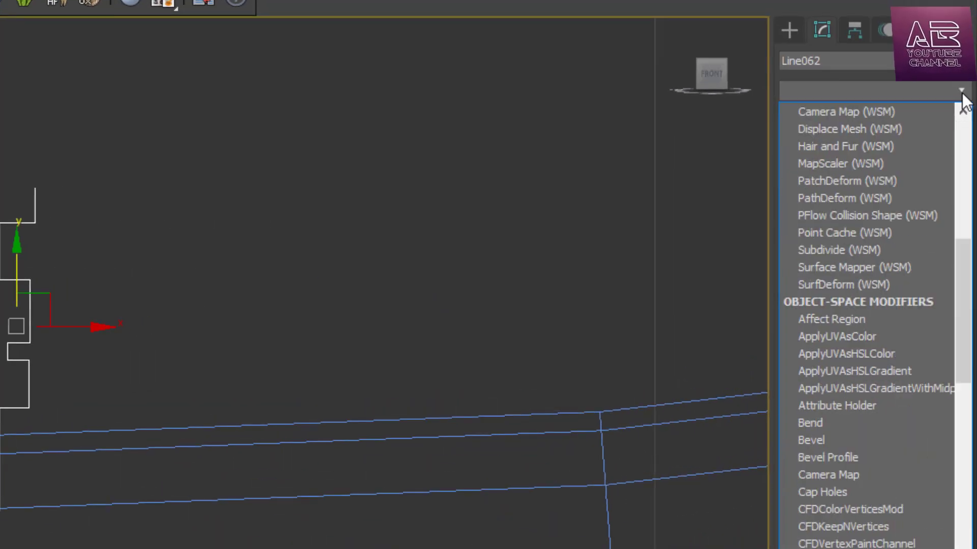
key("l")
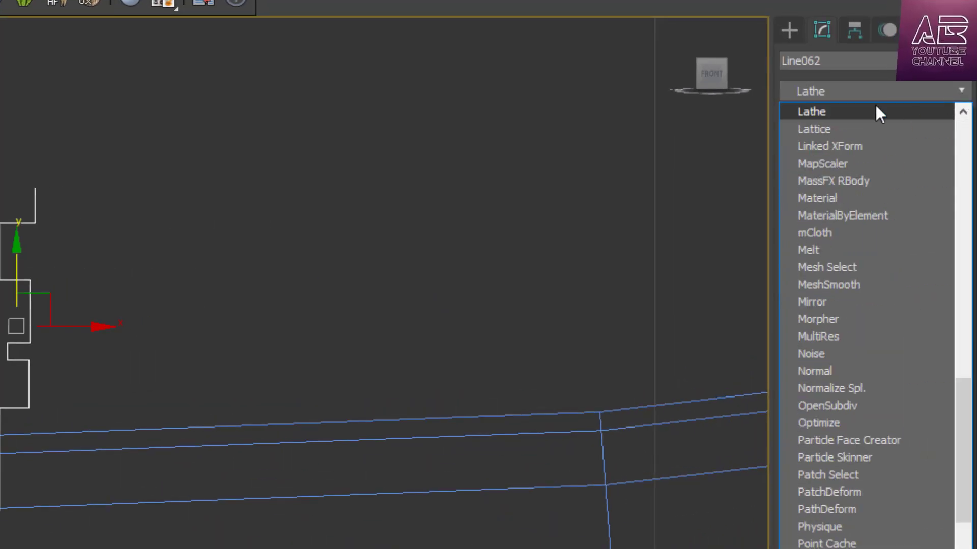
left_click(870, 108)
key("1")
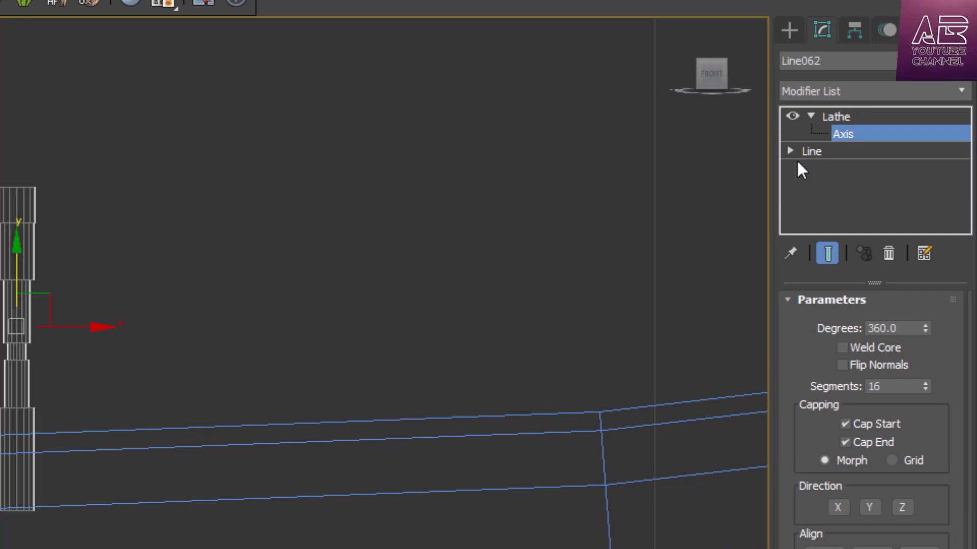
left_click_drag(77, 328, 104, 333)
With the end result shown, select the six vertices of the valve's narrow sections and move them slightly outward along X.
left_click(827, 253)
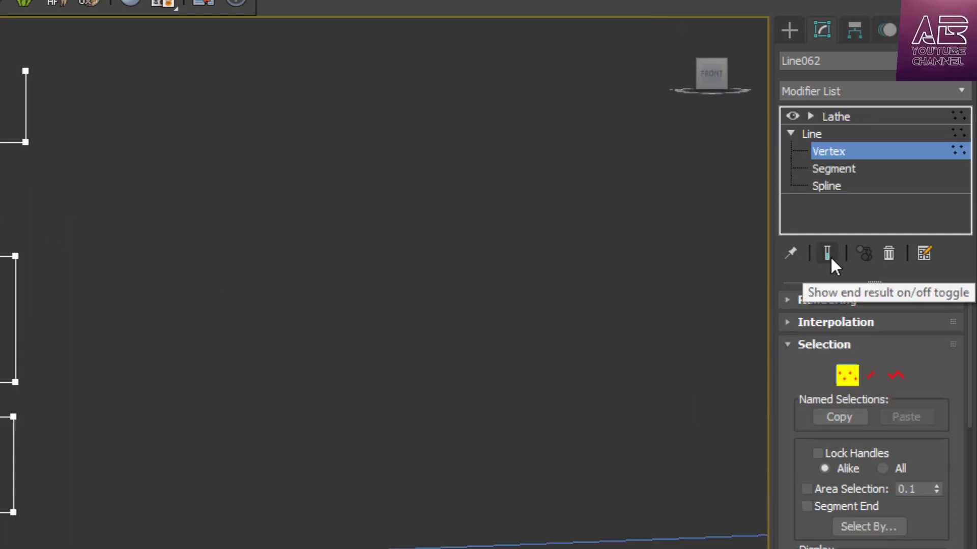
left_click(828, 254)
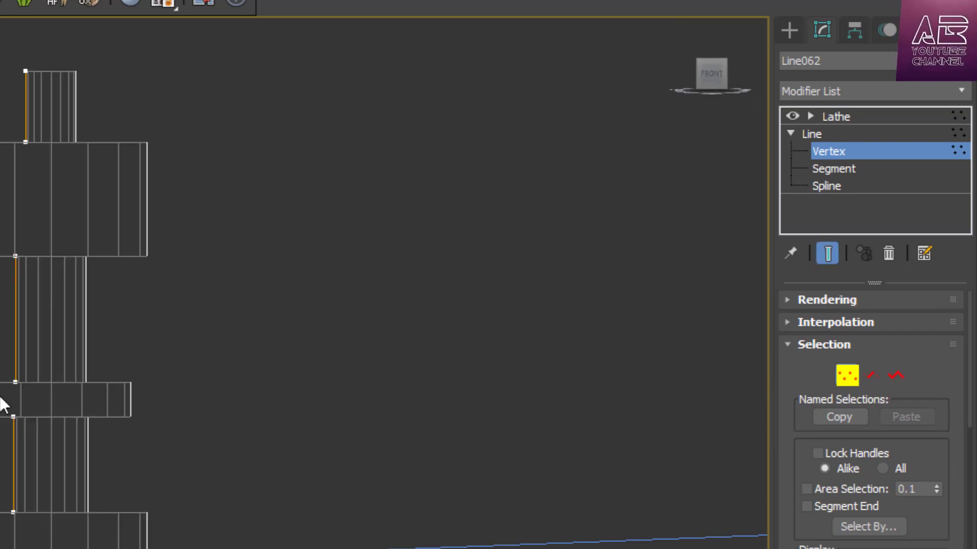
left_click_drag(2, 529, 49, 157)
left_click_drag(6, 46, 52, 182, "ctrl")
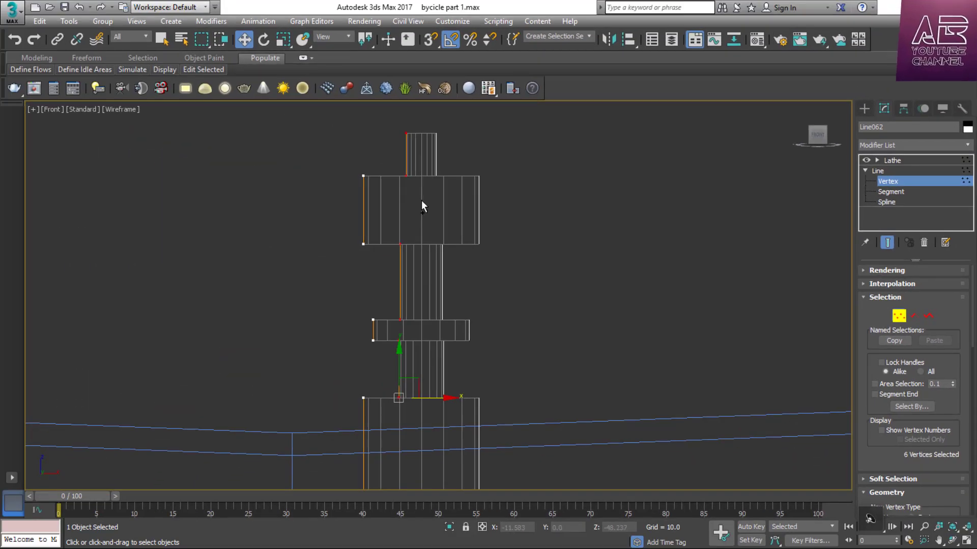
left_click_drag(86, 518, 83, 518)
left_click_drag(440, 401, 430, 399)
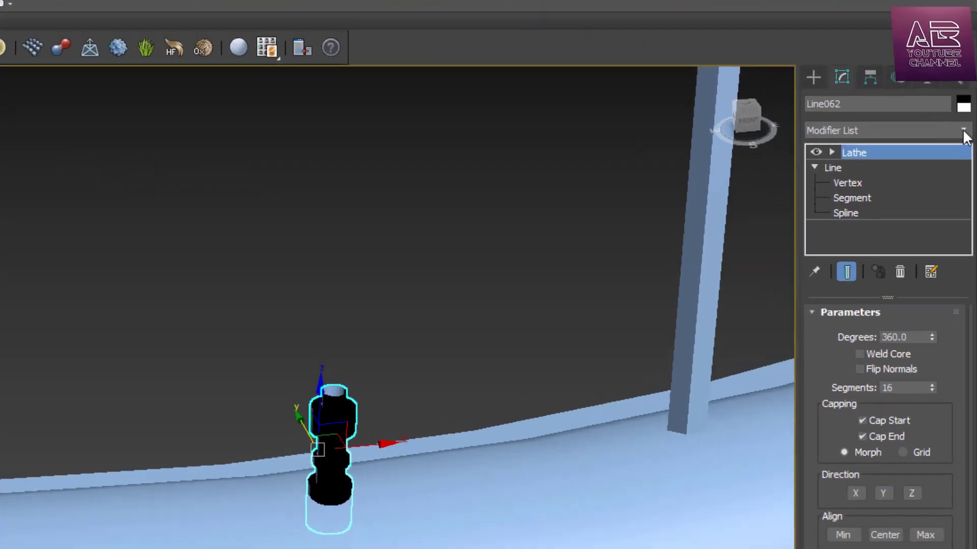
Add a Shell modifier above the valve's Lathe and set its outer amount to 0.02.
left_click(964, 132)
key("s")
key("s")
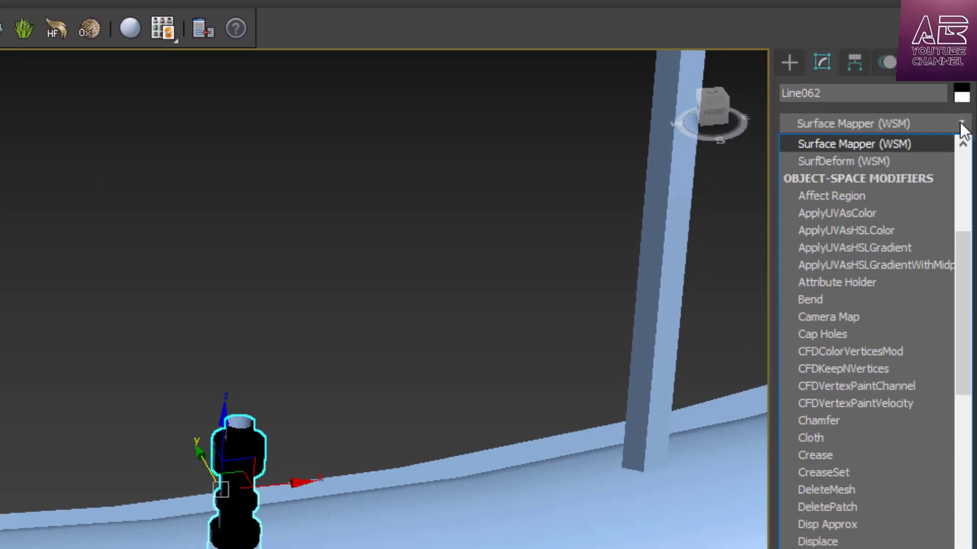
key("s")
key("s")
key("s")
left_click(884, 141)
left_click_drag(937, 385, 928, 488)
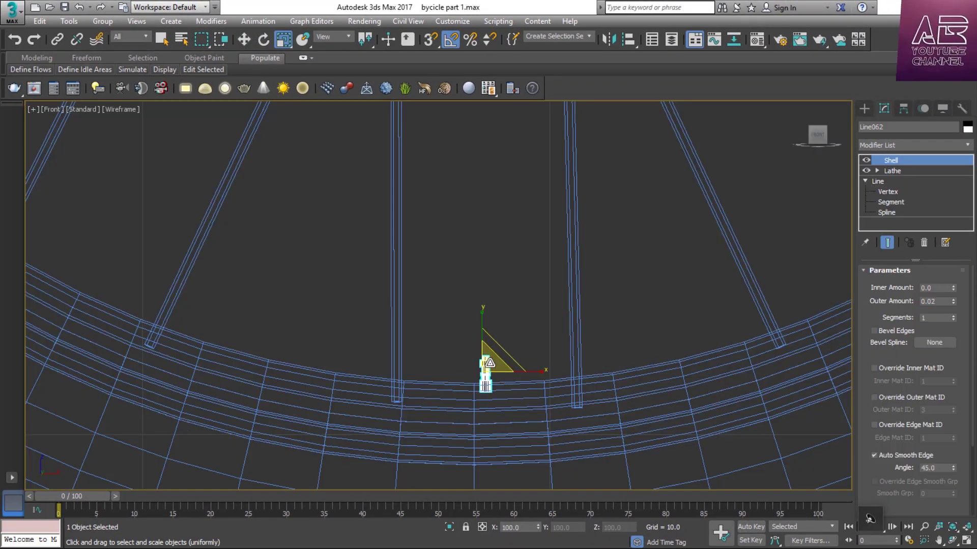
Scale the tyre valve up uniformly in the Front view and move it slightly upward on the rim.
left_click_drag(489, 363, 551, 290)
key("w")
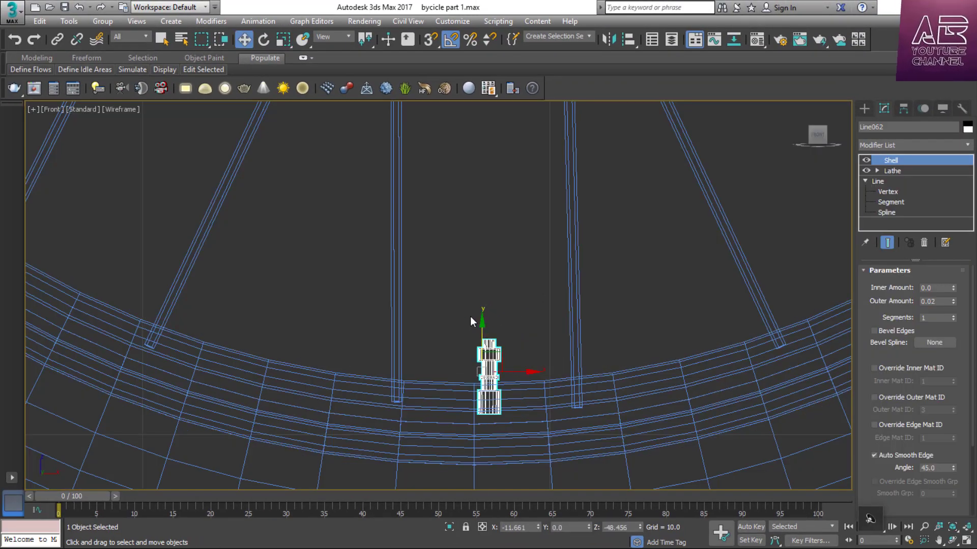
left_click_drag(482, 325, 489, 299)
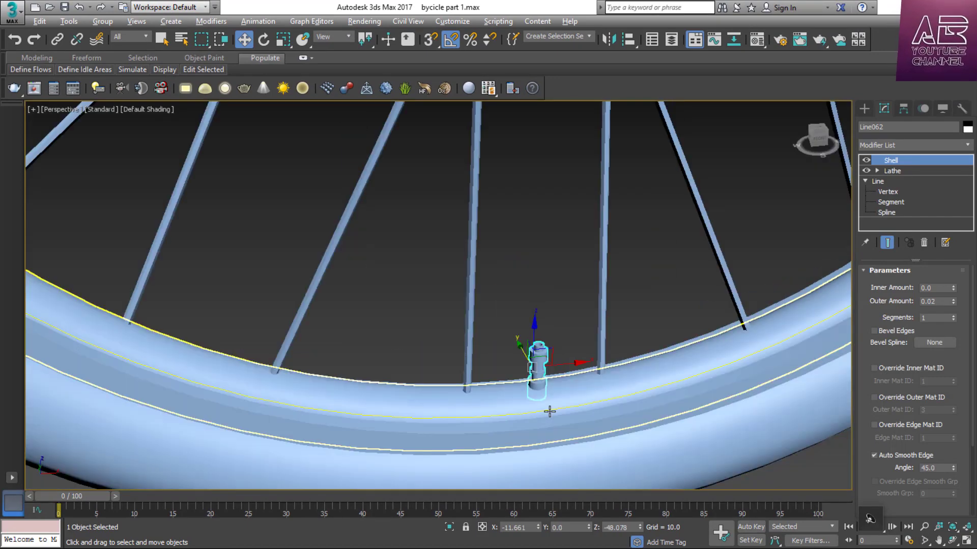
Delete the existing hub parts between the lower ends of the front fork.
scroll(412, 424, "down", 3)
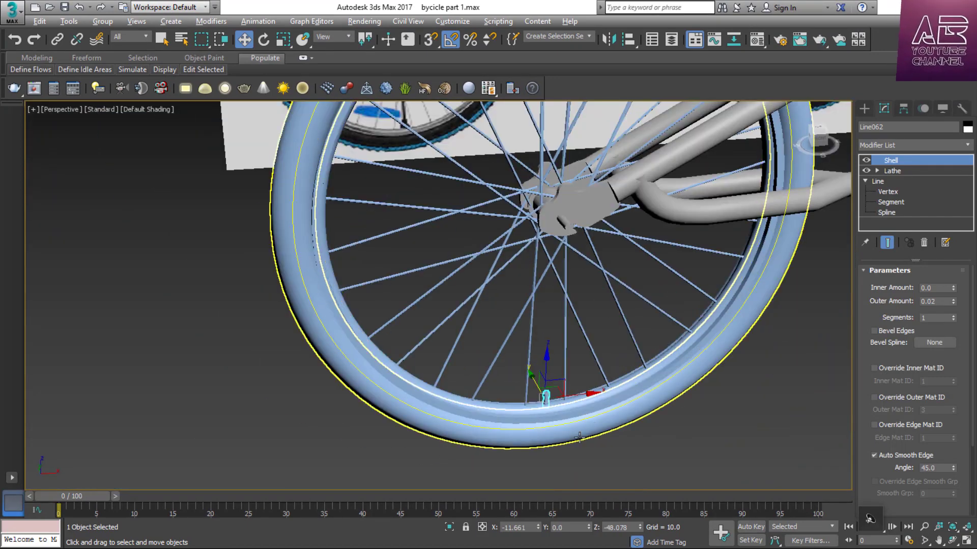
scroll(412, 424, "down", 5)
scroll(413, 423, "up", 3)
scroll(327, 364, "down", 2)
scroll(682, 304, "up", 6)
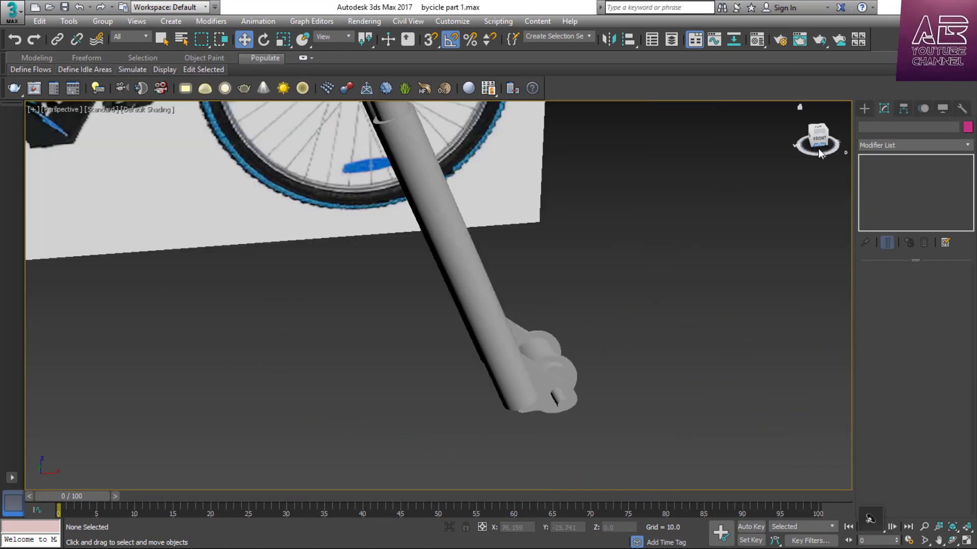
middle_click_drag(683, 304, 659, 305, "alt")
middle_click_drag(438, 295, 439, 295, "alt")
scroll(374, 448, "up", 5)
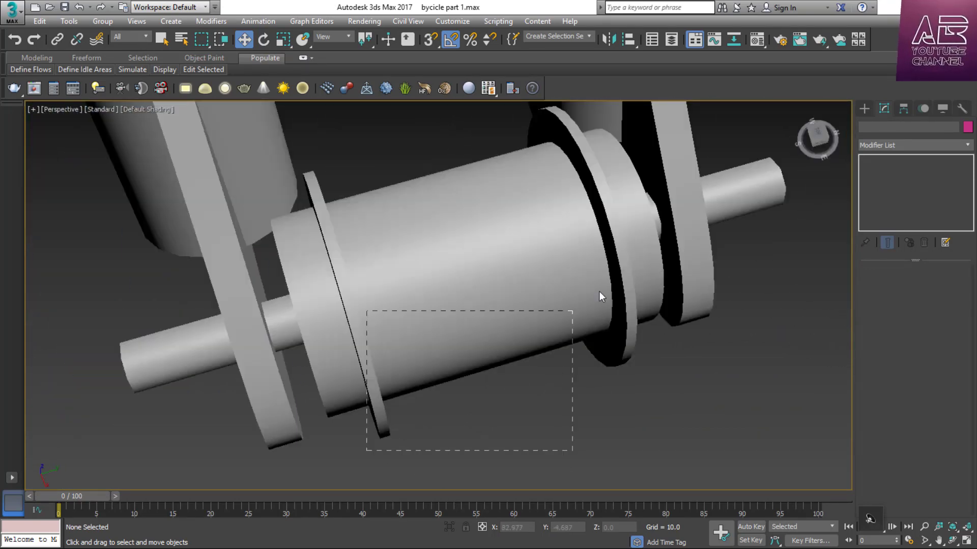
left_click_drag(610, 262, 604, 269)
key("Delete")
Select the complete rear wheel with its hub, spokes and valve, excluding the frame's dropout plates on both sides.
left_click_drag(812, 145, 819, 162)
scroll(745, 356, "down", 7)
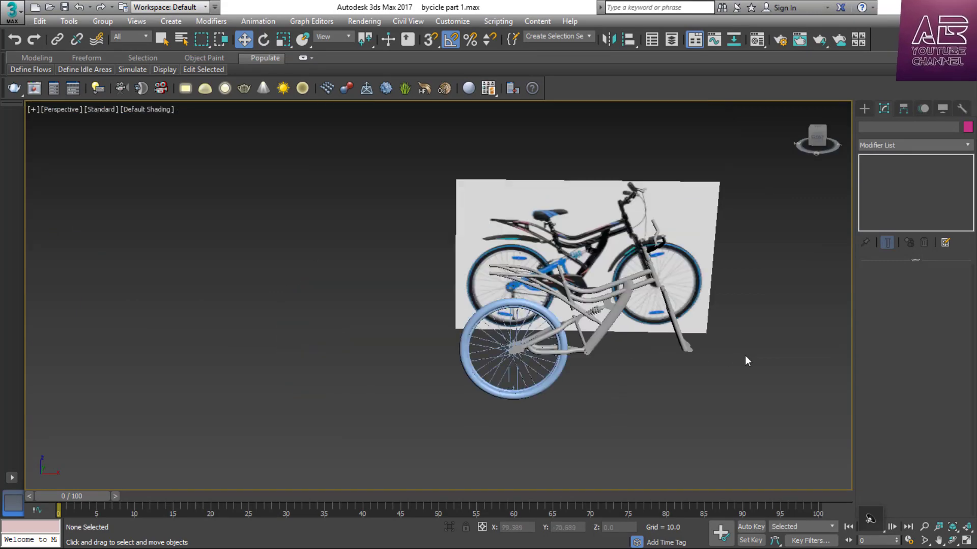
scroll(632, 364, "up", 6)
key("f")
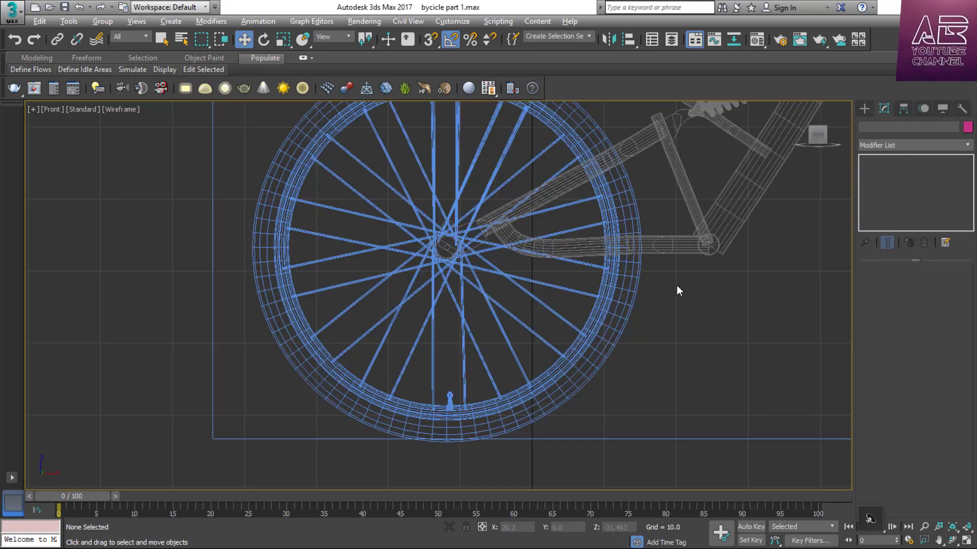
left_click_drag(677, 291, 354, 411)
key("t")
key("z")
left_click_drag(449, 288, 551, 240, "alt")
scroll(483, 331, "down", 4)
scroll(469, 238, "up", 3)
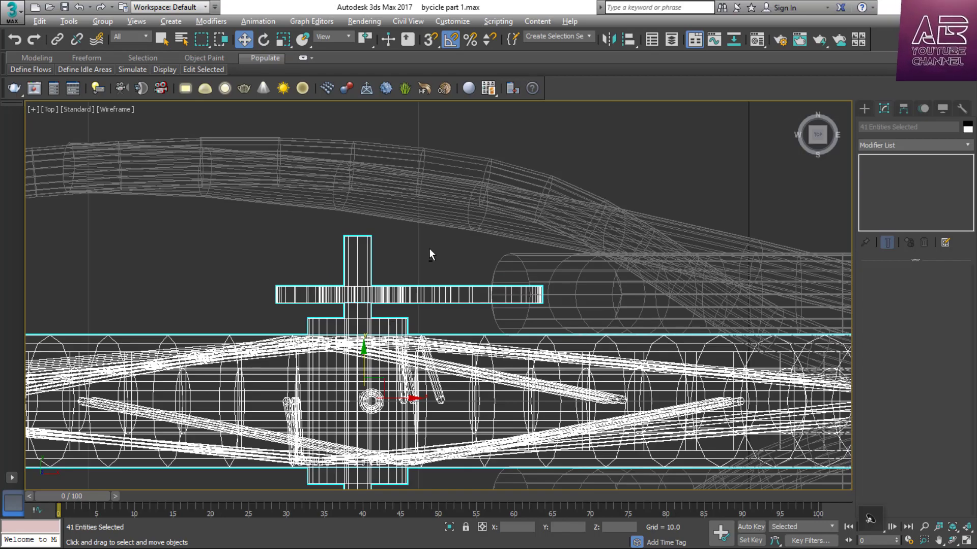
left_click_drag(469, 310, 469, 312, "alt")
scroll(334, 293, "down", 4)
middle_click_drag(392, 333, 324, 336)
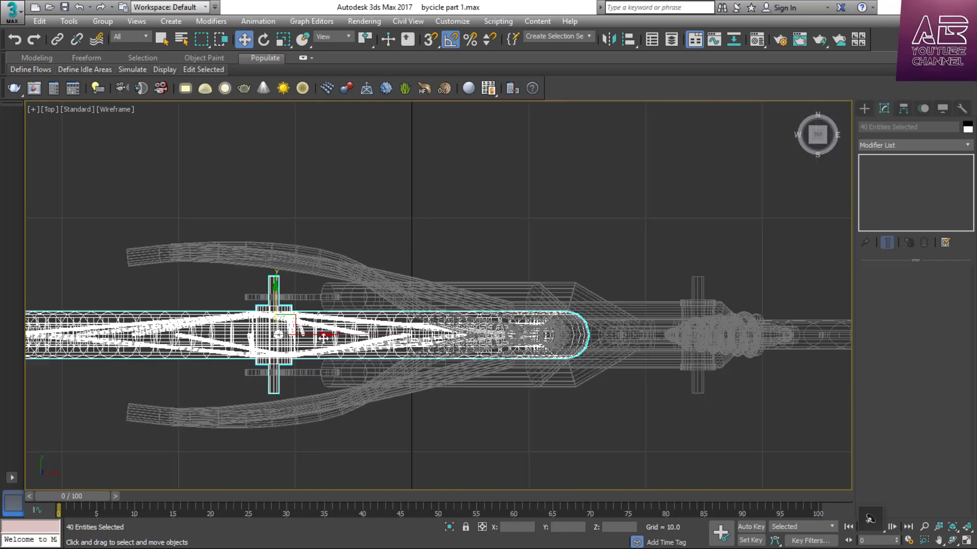
Clone the selected rear wheel once as an instance along X in the Top view, placing it at the front fork.
mouse_move(314, 334)
left_mouse_down("shift")
mouse_move(560, 338)
mouse_move(607, 359)
left_mouse_up("shift")
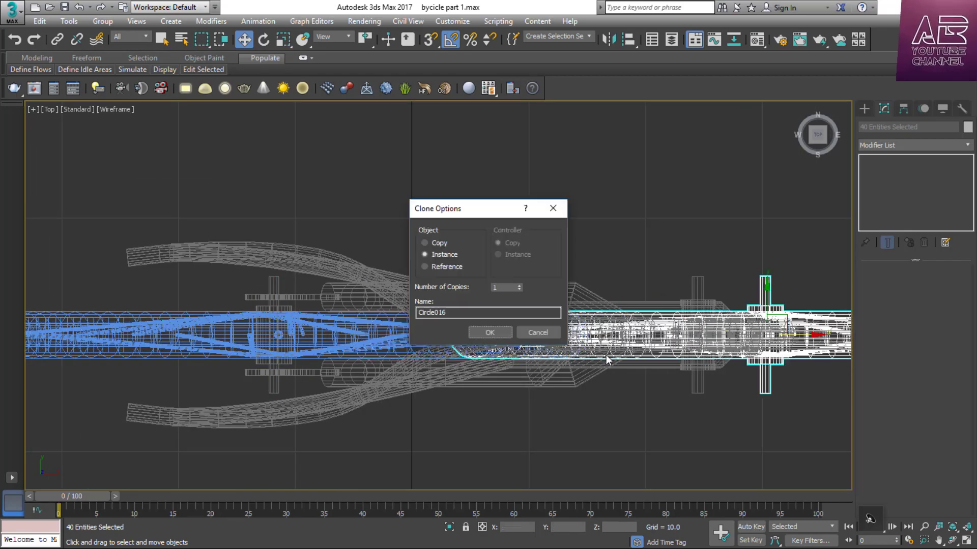
left_click(489, 332)
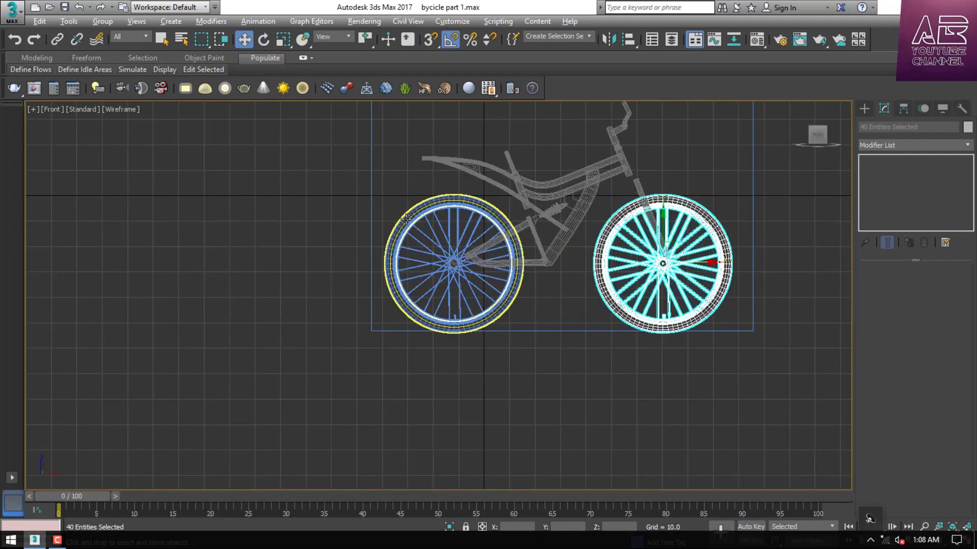
key("z")
scroll(457, 262, "up", 8)
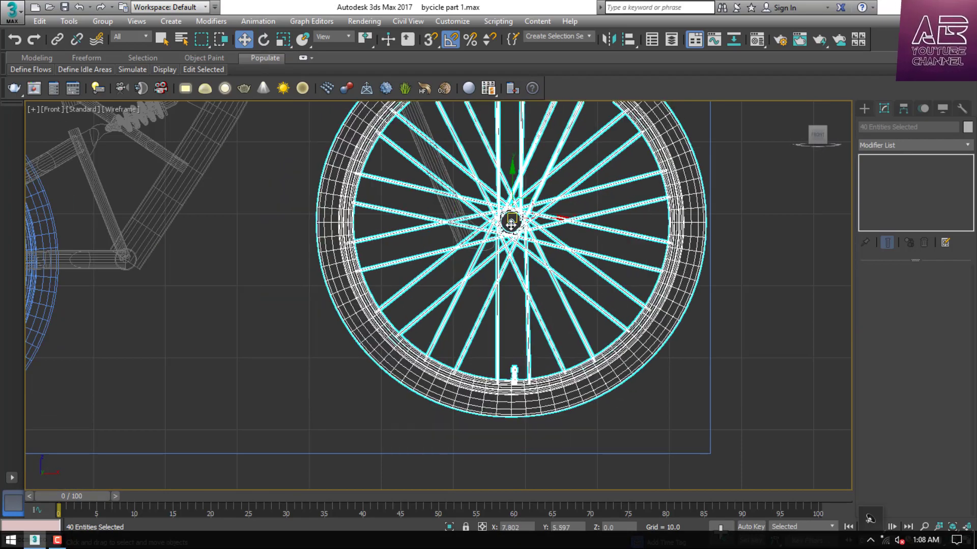
scroll(509, 250, "down", 8)
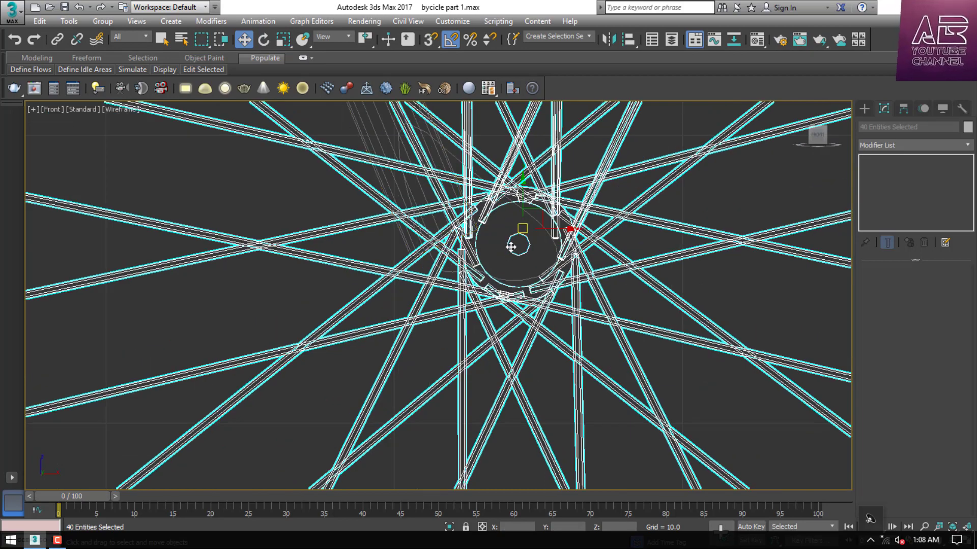
Group the copied front wheel's parts and move the group to align its hub with the fork end.
left_click(687, 379)
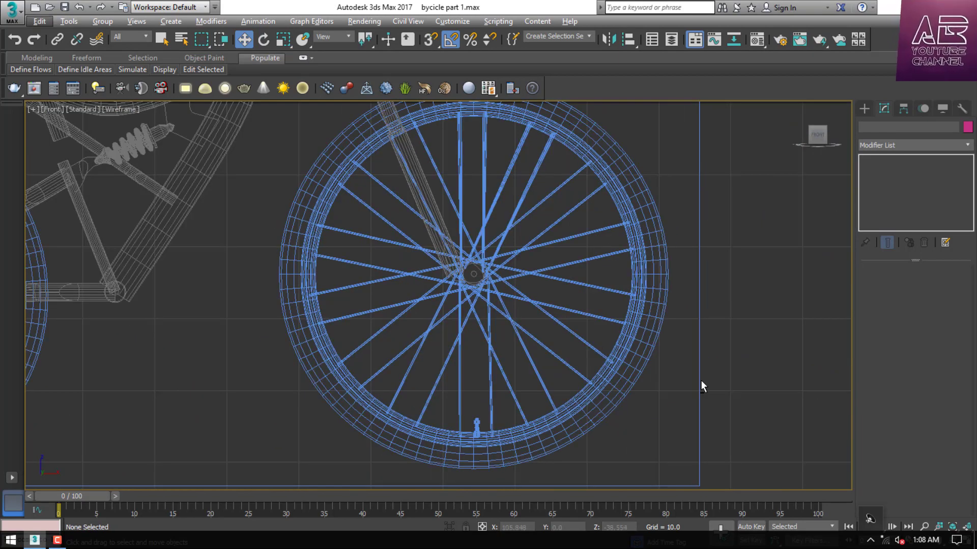
key("ctrl+z")
left_click(105, 22)
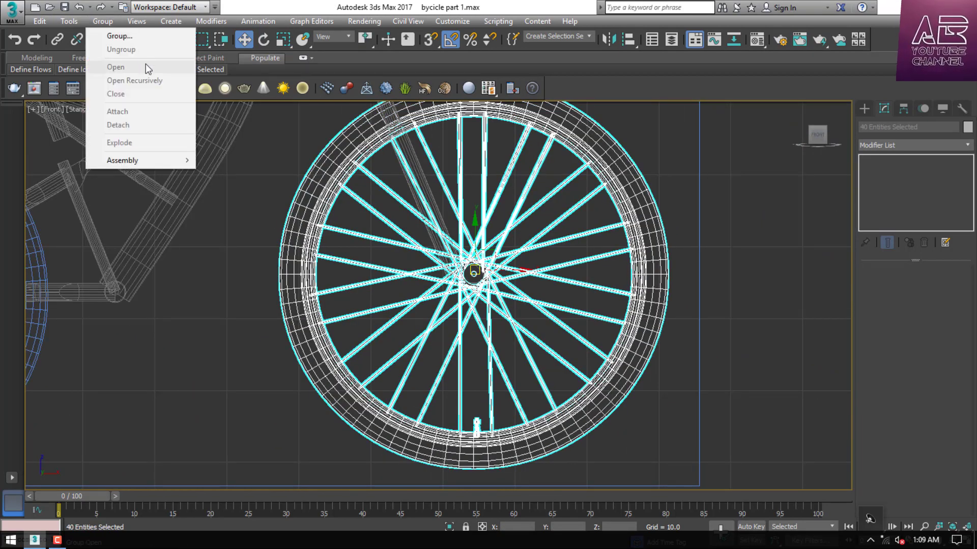
left_click(136, 37)
left_click(490, 299)
mouse_move(464, 280)
left_mouse_down()
mouse_move(702, 265)
mouse_move(489, 302)
mouse_move(476, 278)
left_mouse_up()
left_click(637, 415)
Switch the Front view to default shading and compare both wheels with the reference image.
scroll(645, 275, "down", 5)
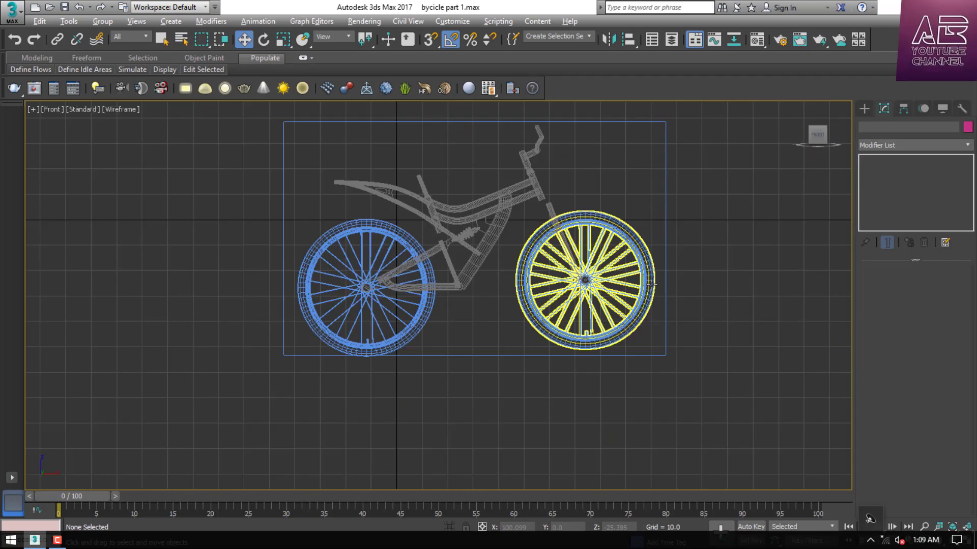
key("F3")
scroll(653, 307, "up", 6)
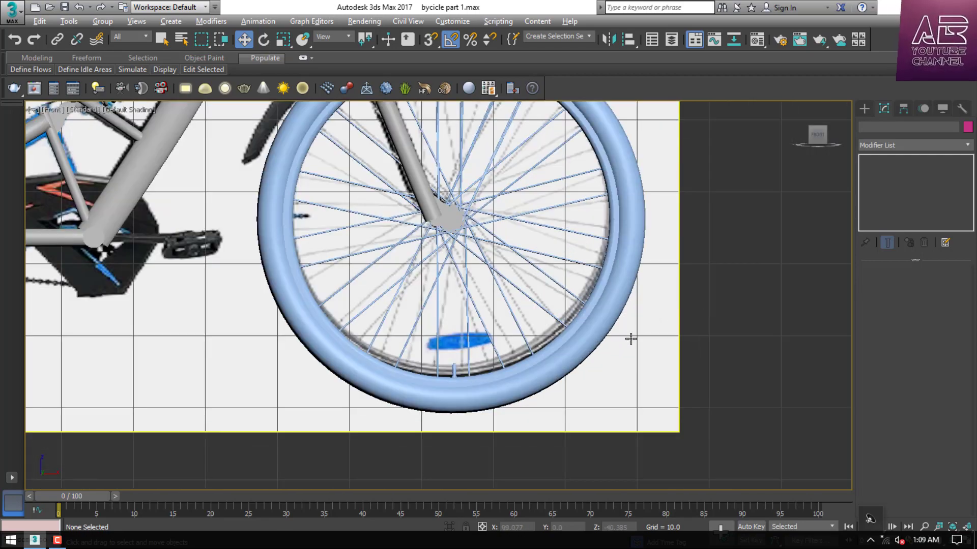
scroll(677, 325, "down", 3)
scroll(719, 364, "down", 3)
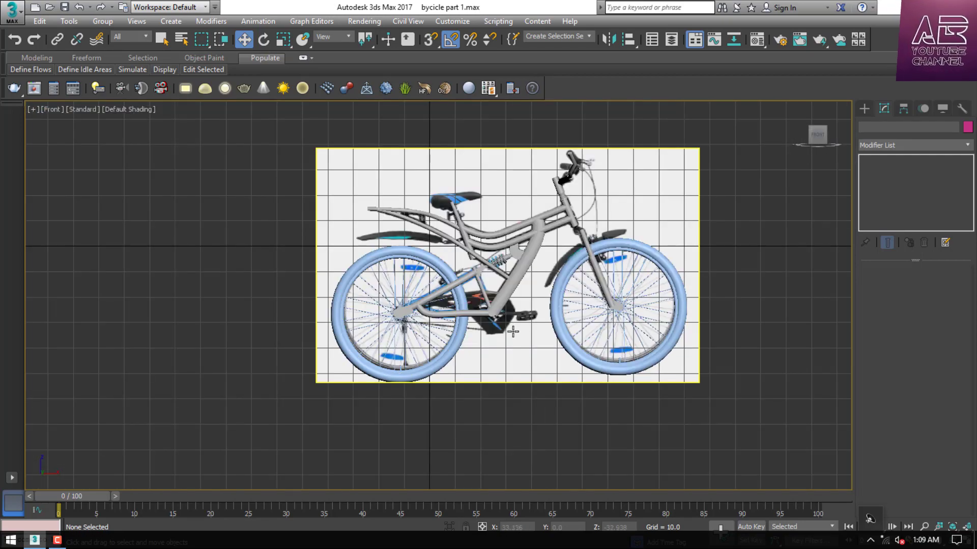
Trace the saddle's side silhouette as a closed straight-segment Line over the reference image in the Front view.
scroll(450, 319, "up", 5)
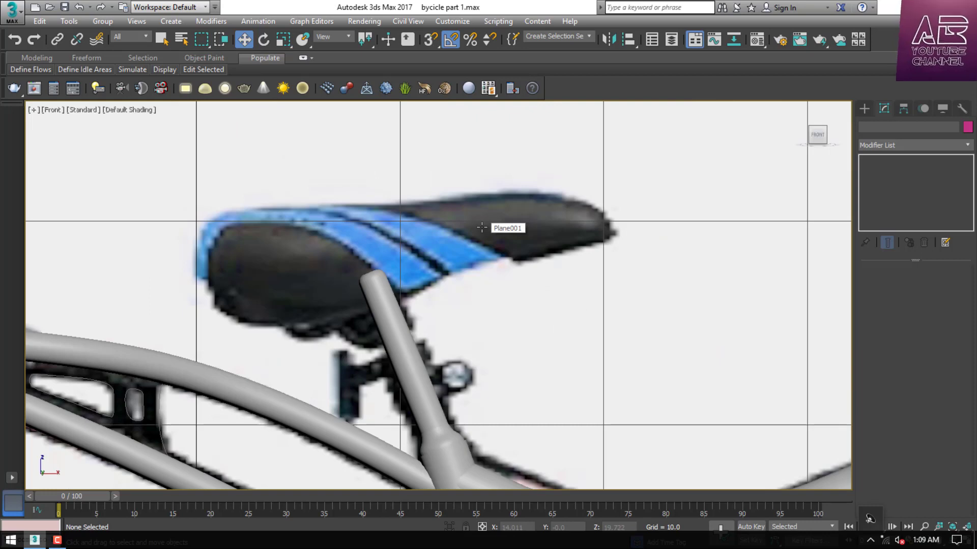
left_click(864, 108)
left_click(879, 126)
left_click(896, 191)
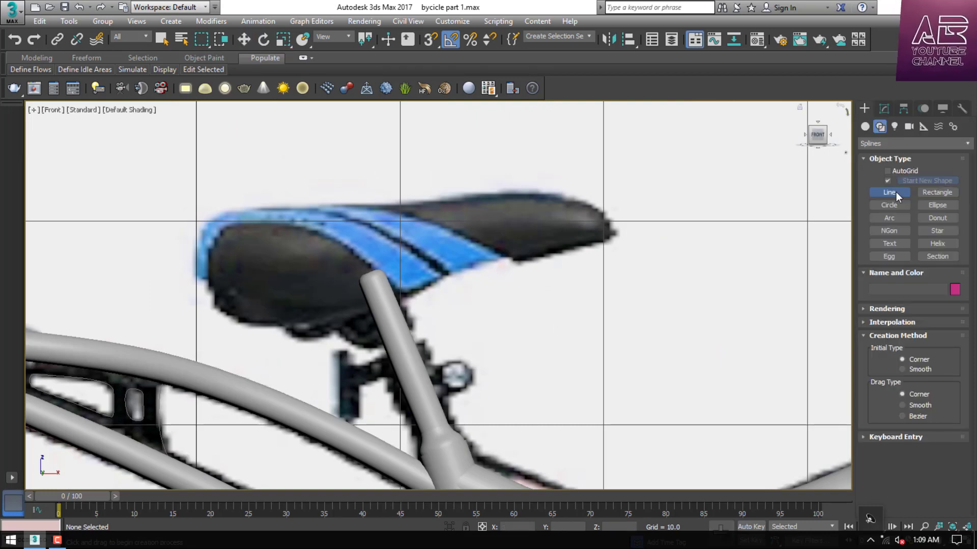
scroll(317, 210, "up", 2)
left_click(902, 309)
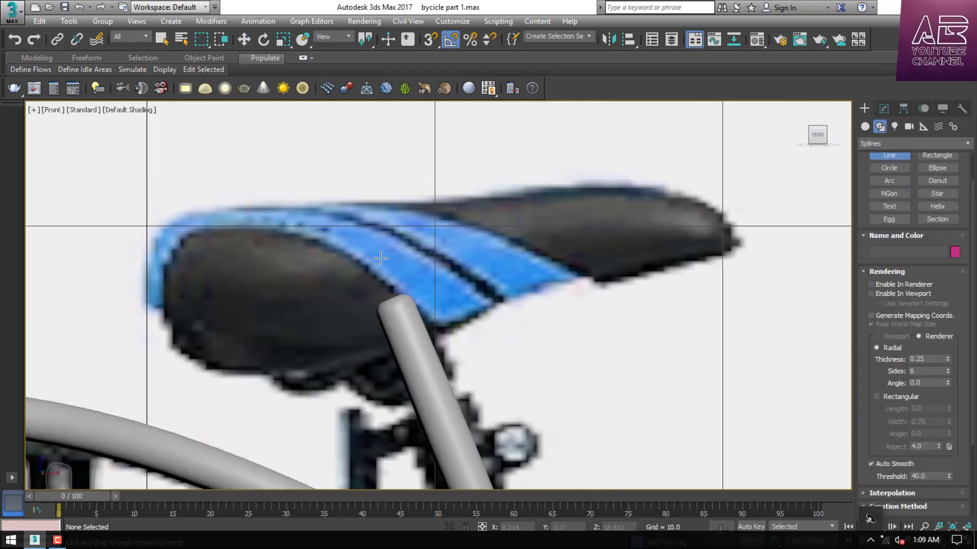
left_click(186, 209)
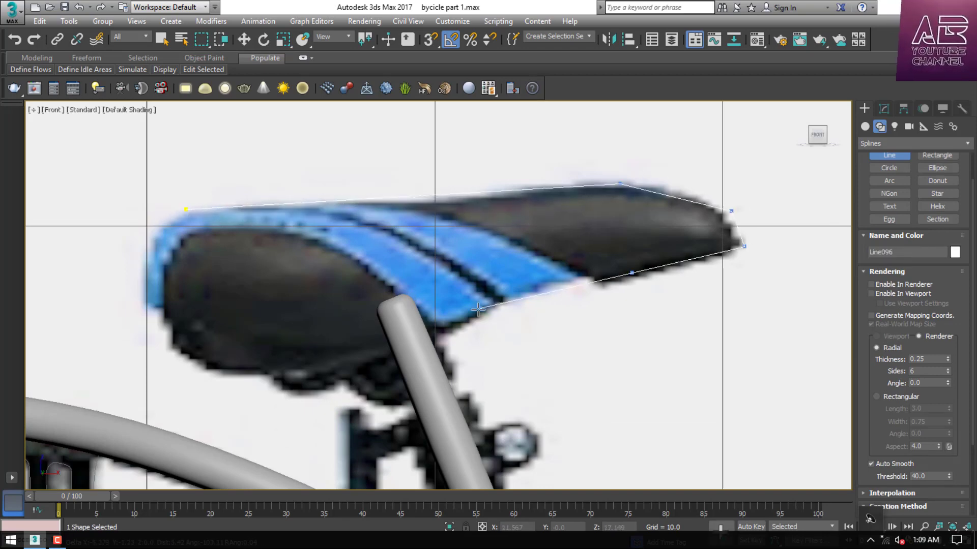
left_click(172, 366)
left_click(165, 327)
left_click(162, 220)
left_click(187, 210)
left_click(490, 319)
Move the vertices along the saddle outline's lower edge so it follows the reference image more closely.
scroll(684, 289, "up", 2)
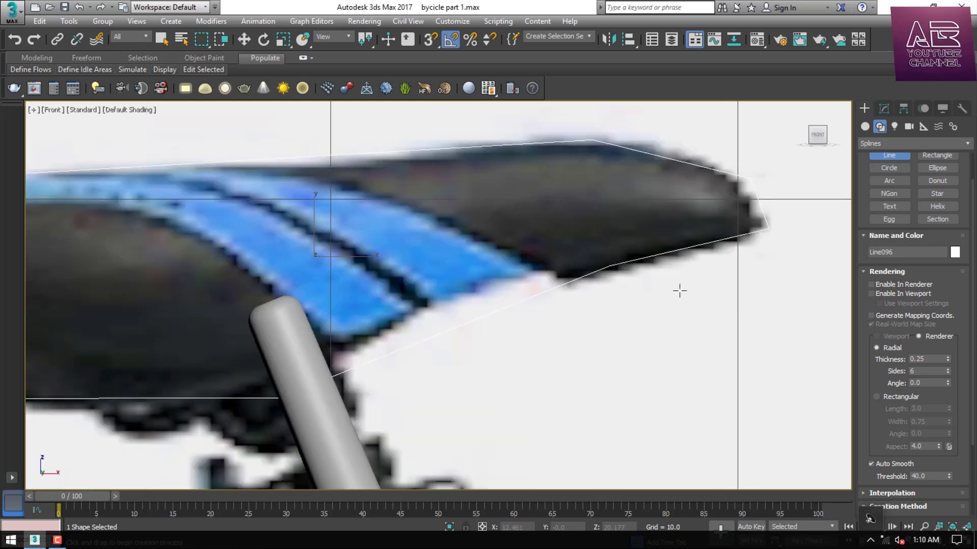
left_click(263, 40)
left_click(244, 40)
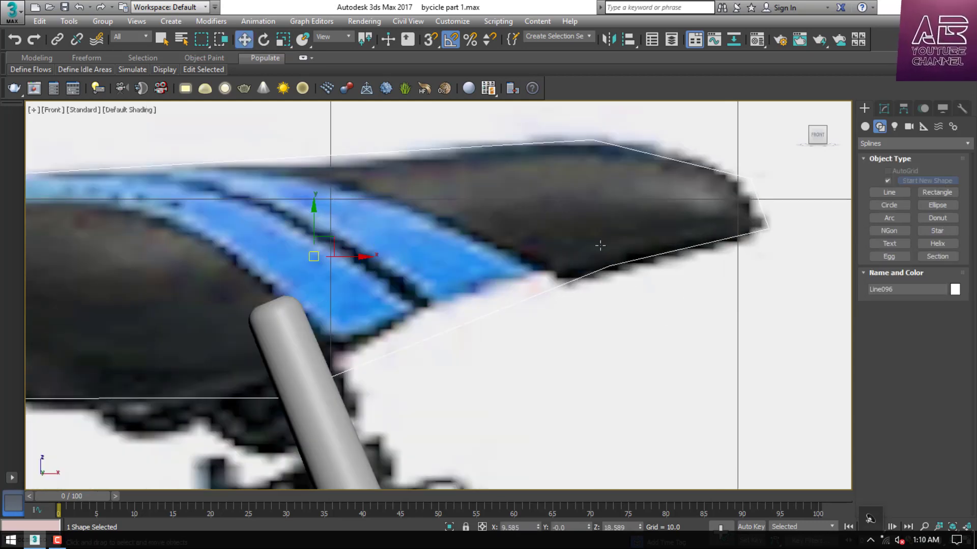
left_click(884, 108)
left_click(899, 316)
left_click_drag(610, 265, 491, 283)
left_click(279, 398)
left_click_drag(282, 399, 221, 402)
scroll(573, 375, "down", 2)
Apply an Extrude modifier with an amount of 12.0 to the saddle outline and move the block away from the frame along Y.
left_click(934, 162)
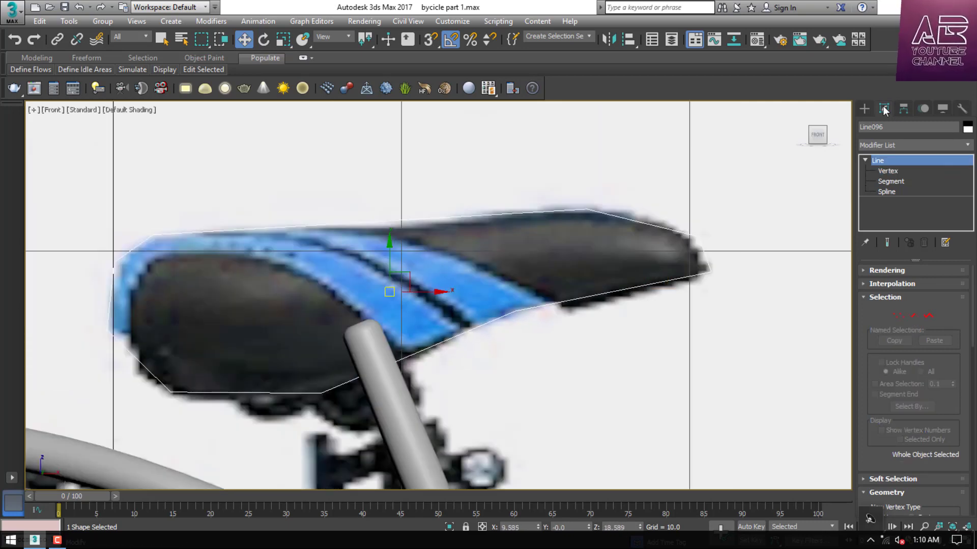
left_click(966, 144)
key("t")
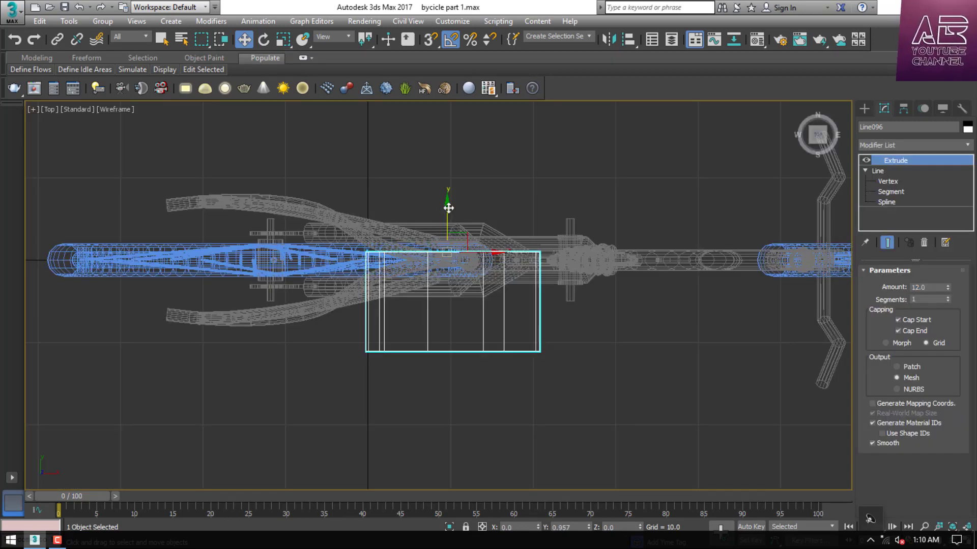
left_click_drag(447, 207, 530, 294)
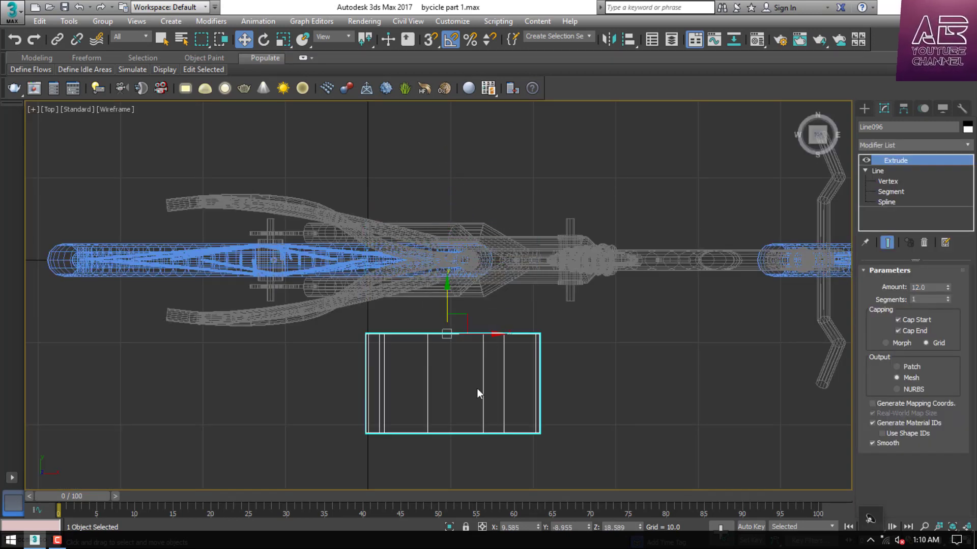
Center the saddle block's pivot to the object and set its Y position to 0.
left_click(904, 108)
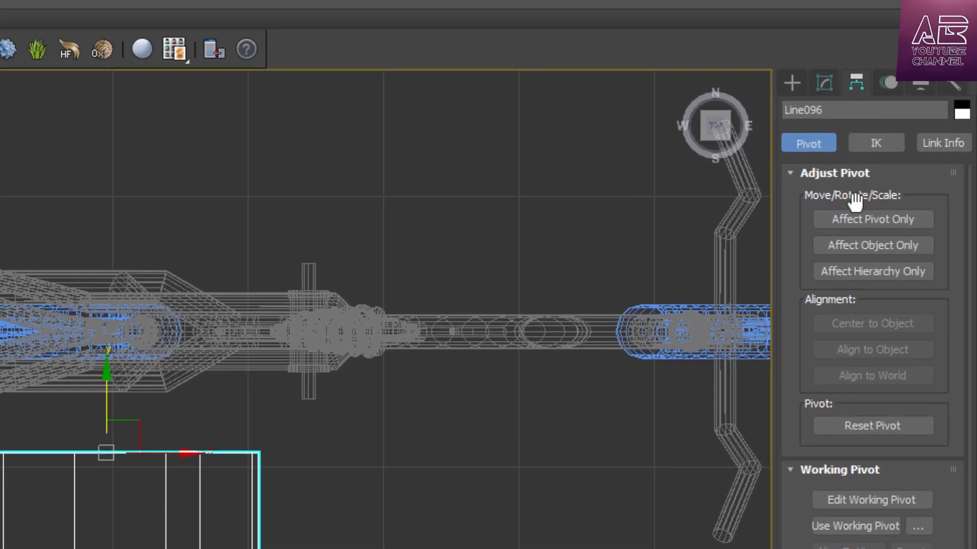
left_click(849, 219)
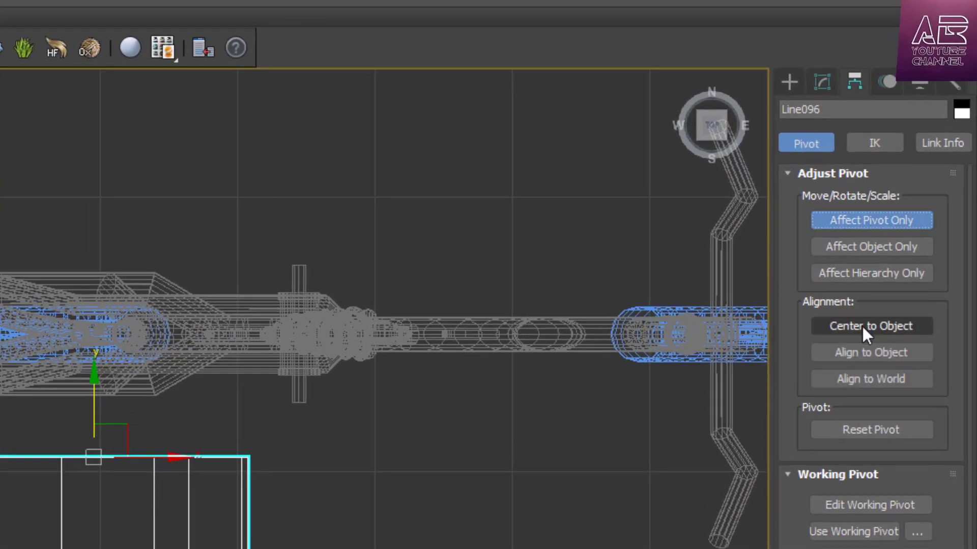
left_click(863, 328)
left_click(893, 218)
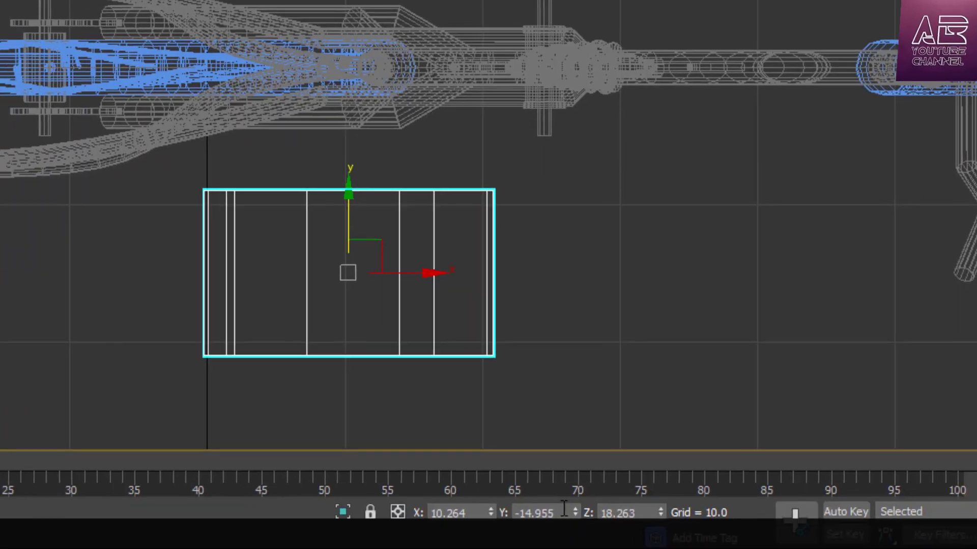
left_click_drag(557, 513, 358, 511)
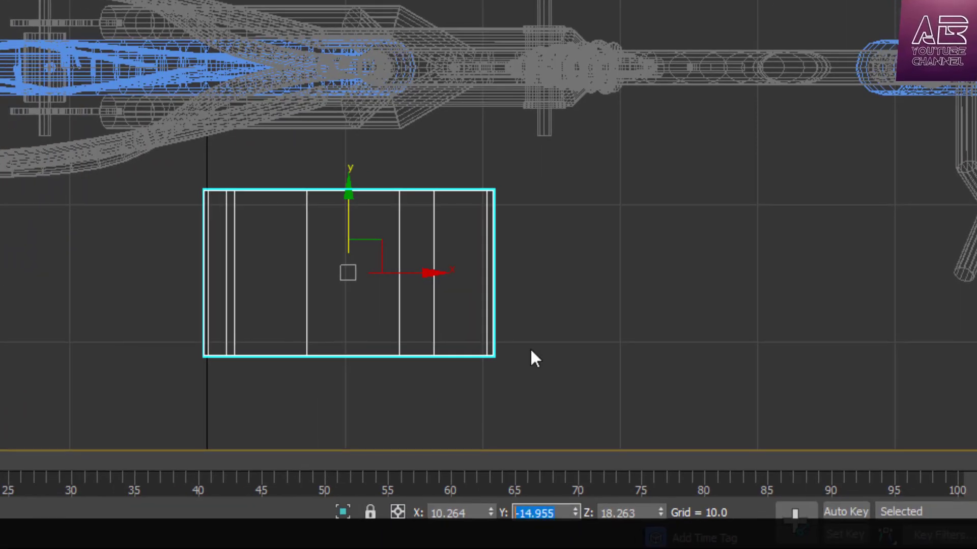
type("0")
key("Return")
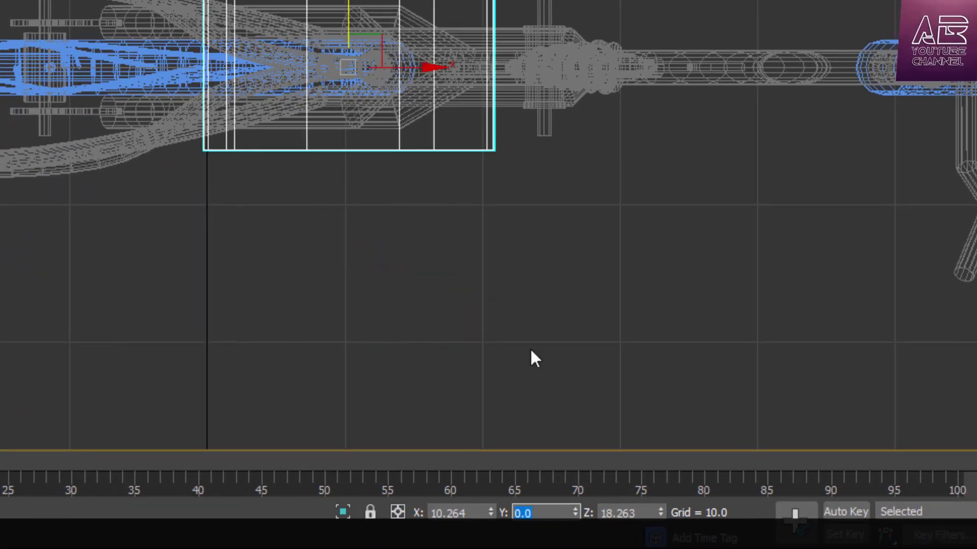
Examine the extruded saddle block above the seat post from several angles in the Perspective view.
left_click(530, 351)
scroll(360, 71, "up", 5)
key("alt+w")
key("alt+w")
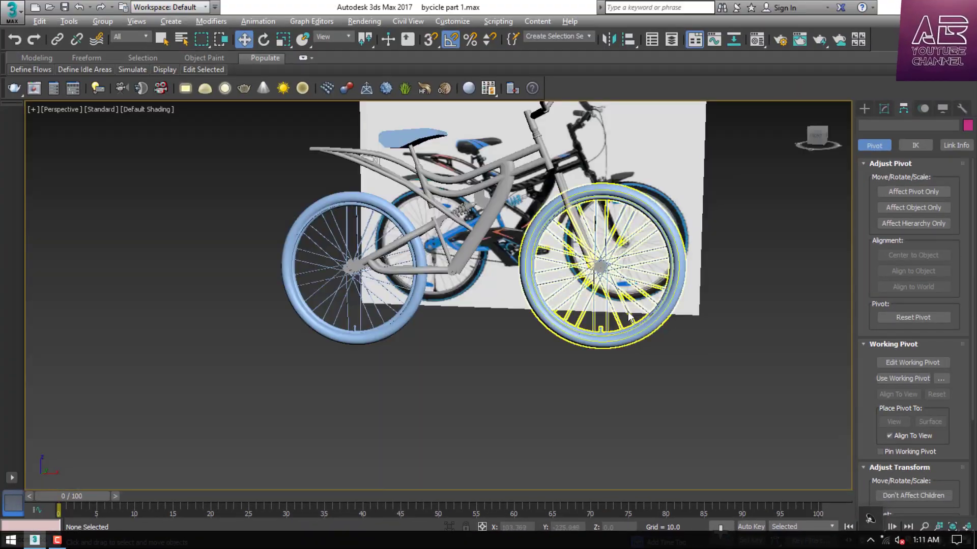
scroll(419, 118, "up", 8)
left_click(454, 283)
middle_click_drag(454, 283, 453, 248, "alt")
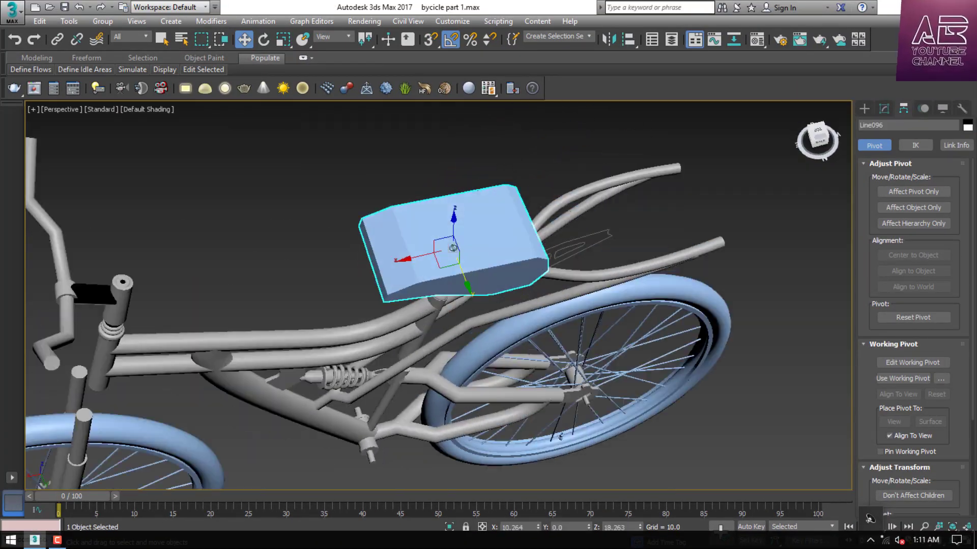
middle_click_drag(560, 436, 712, 438, "alt")
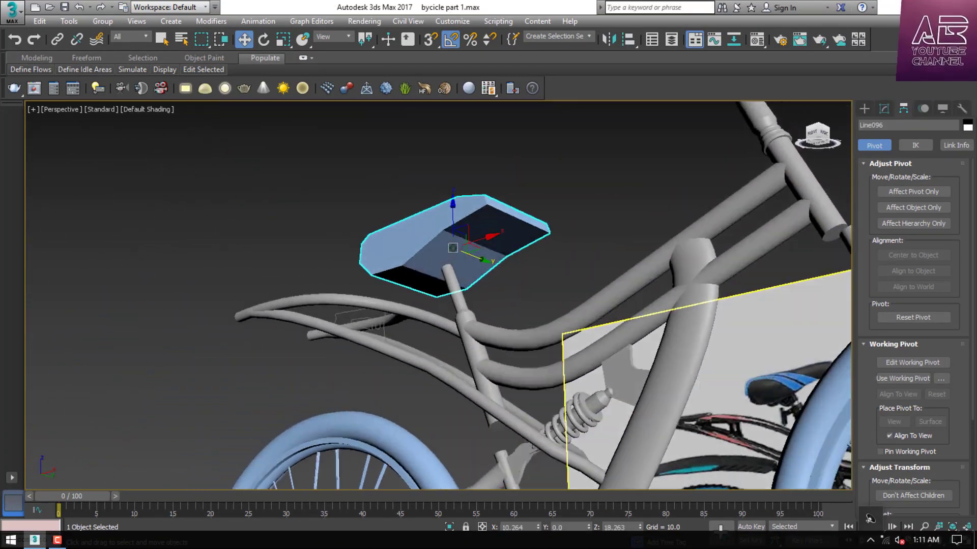
Convert the extruded saddle block to an Editable Poly.
middle_click_drag(453, 248, 489, 278, "alt")
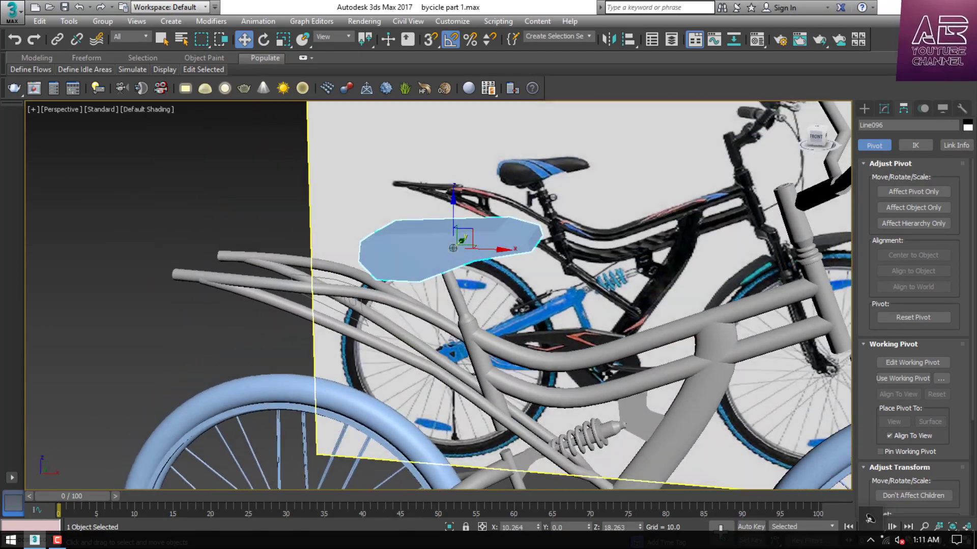
middle_click_drag(732, 437, 712, 436, "alt")
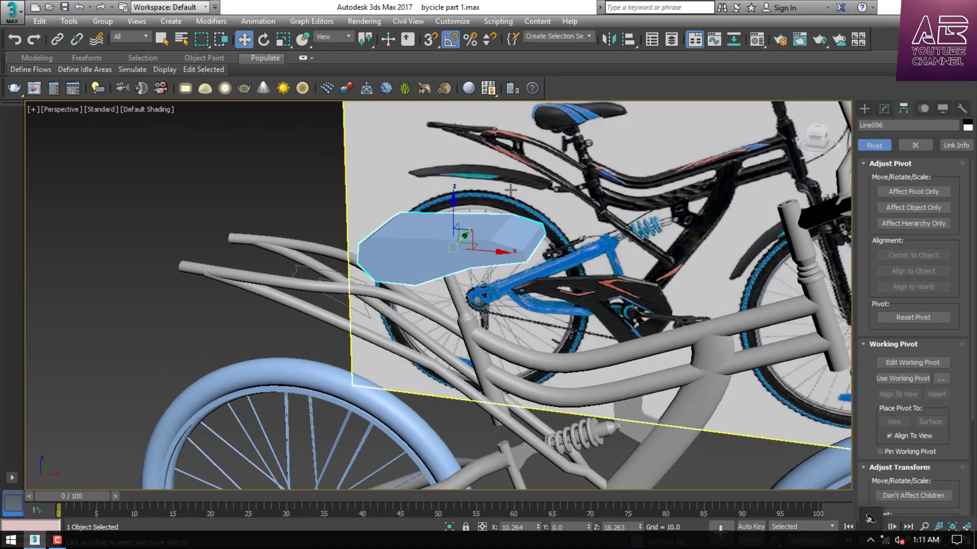
scroll(496, 200, "up", 3)
scroll(533, 203, "down", 3)
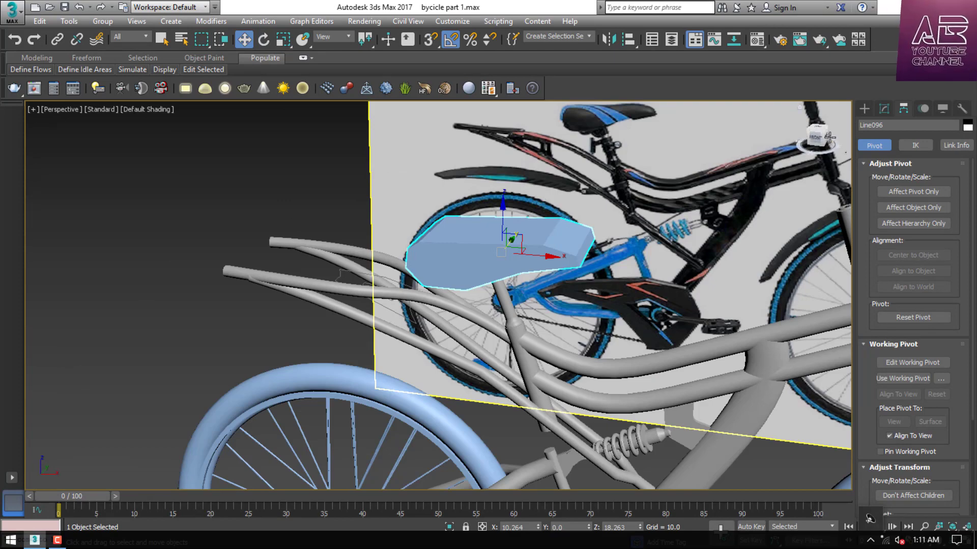
scroll(536, 253, "down", 3)
scroll(536, 252, "up", 6)
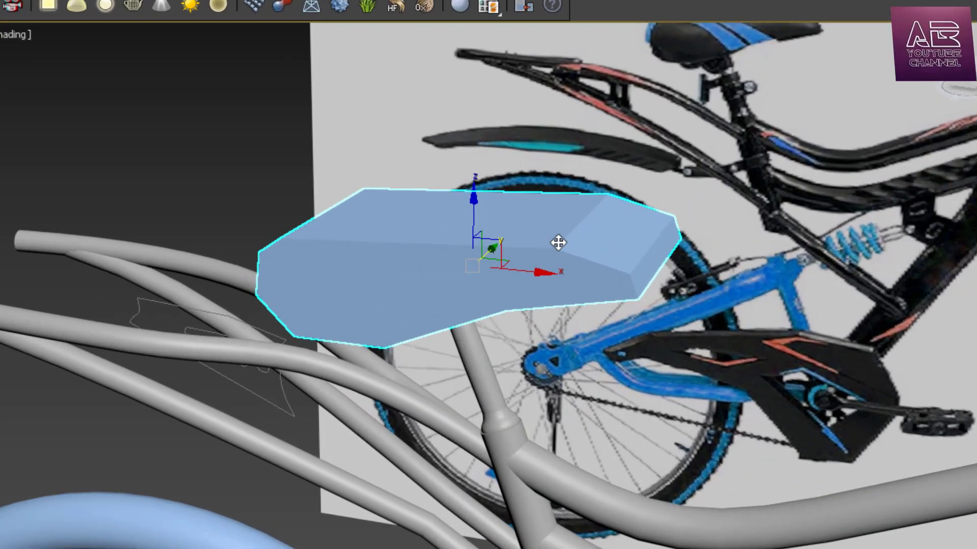
right_click(537, 243)
mouse_move(634, 373)
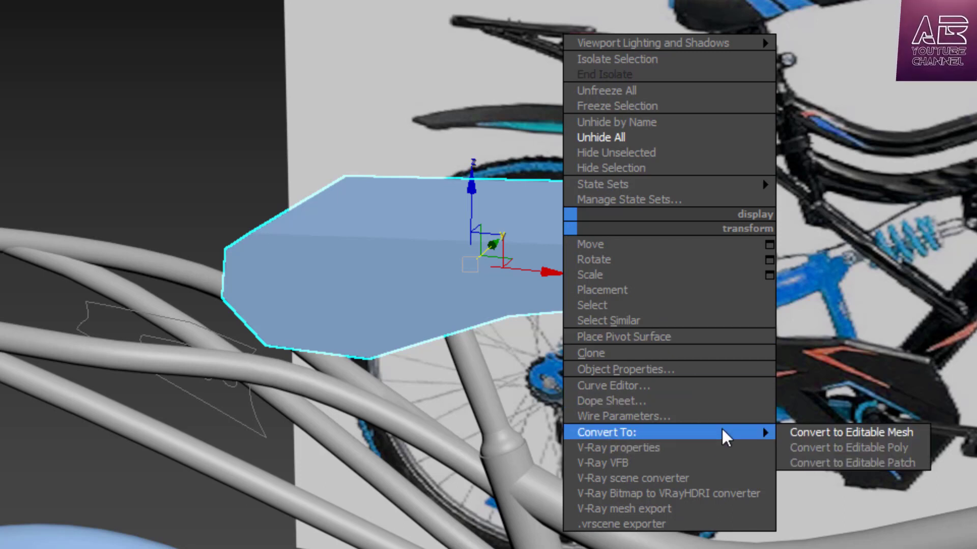
left_click(846, 447)
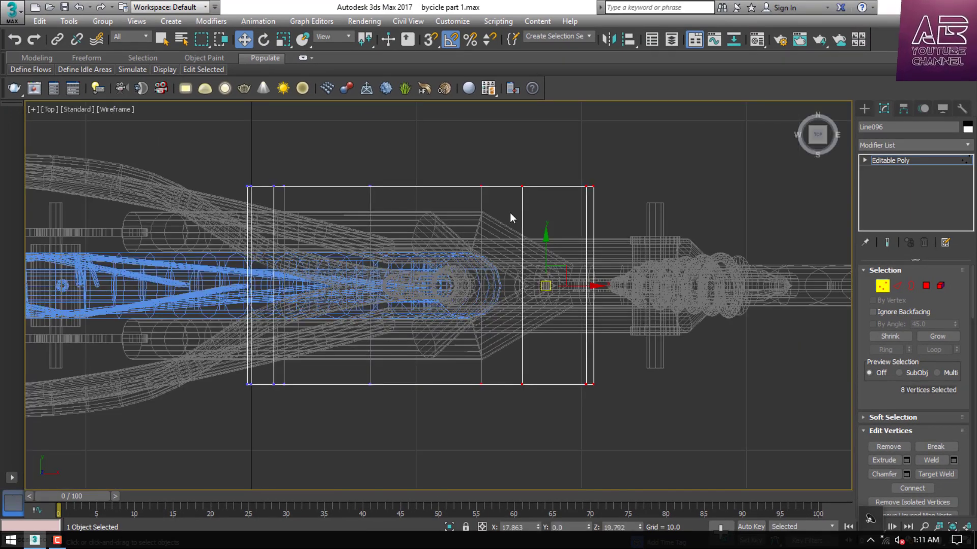
Scale the eight front vertices of the saddle together along Y in the Top view to narrow the nose.
left_click(282, 40)
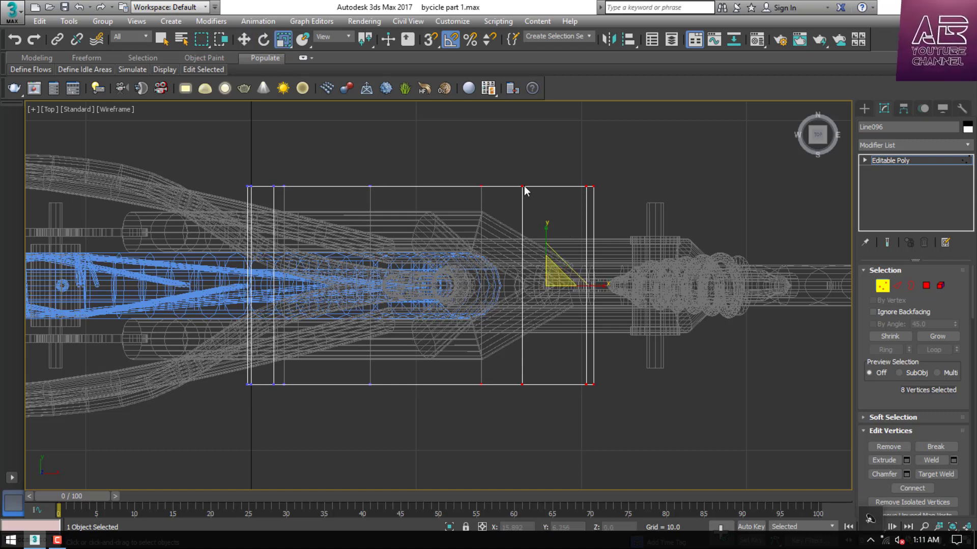
left_click_drag(546, 223, 555, 276)
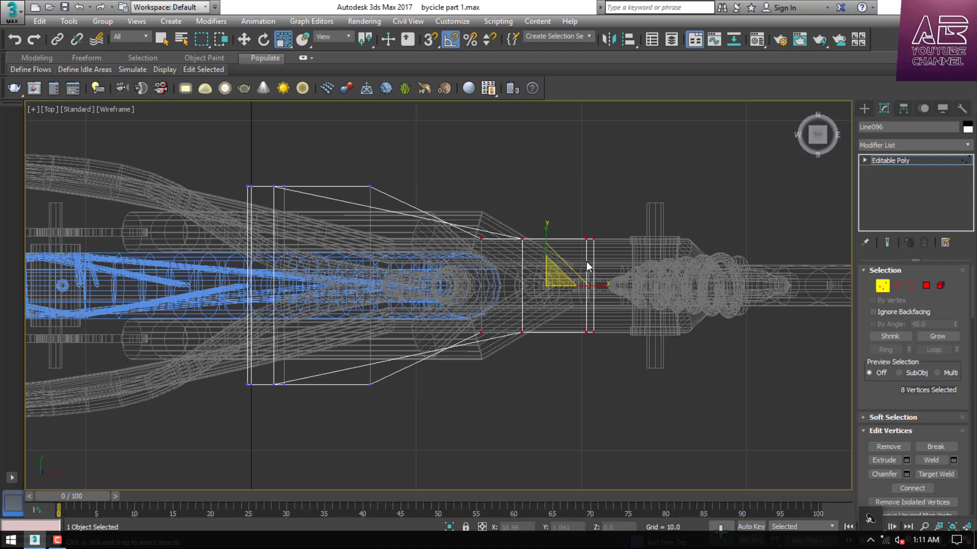
key("alt+w")
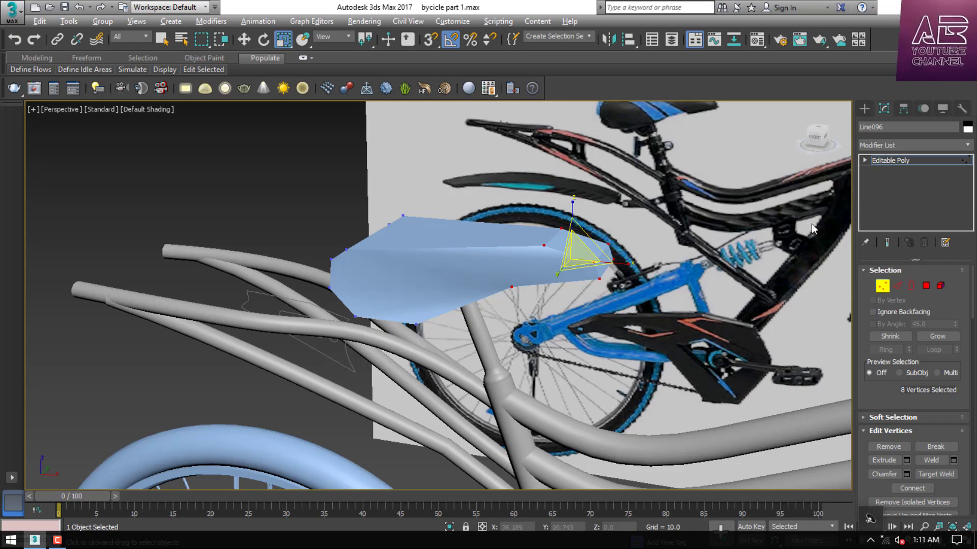
Delete the two polygons on the saddle's underside around the top of the seat post.
left_click_drag(818, 145, 397, 413)
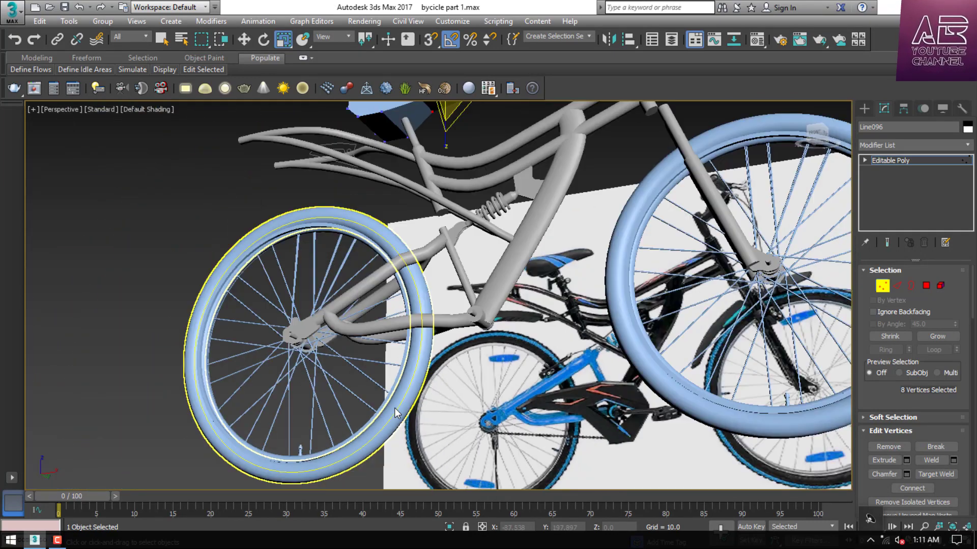
scroll(392, 385, "down", 5)
scroll(359, 201, "up", 8)
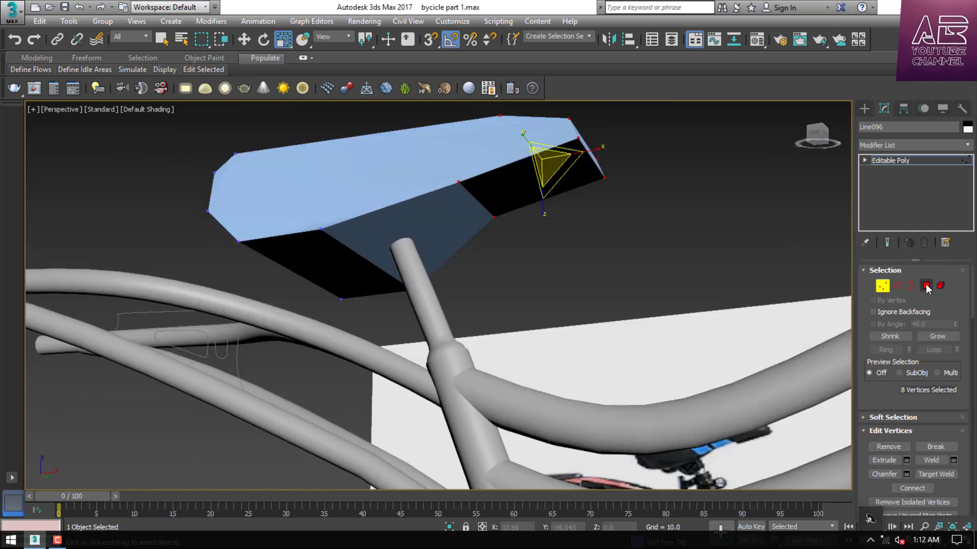
left_click(926, 286)
left_click(438, 249)
left_click(349, 269, "ctrl")
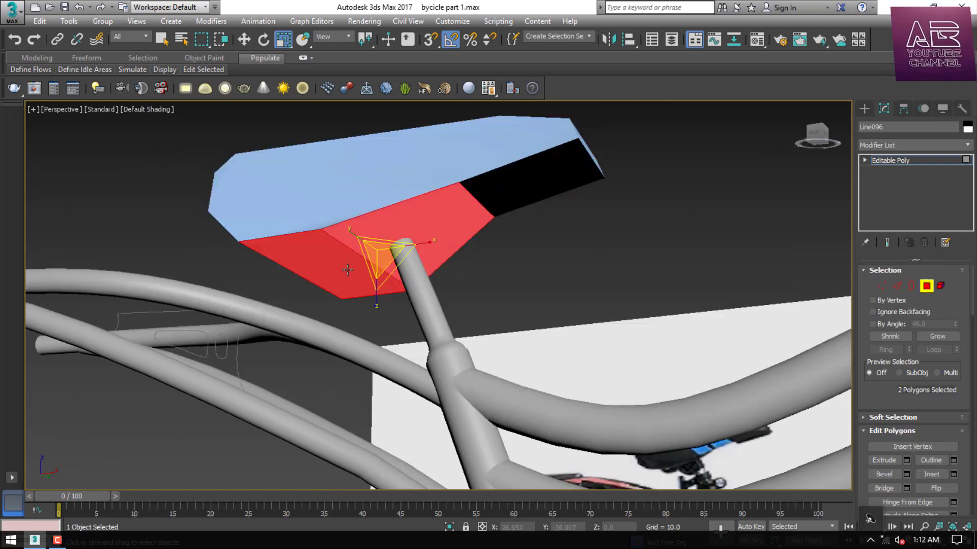
left_click(461, 286)
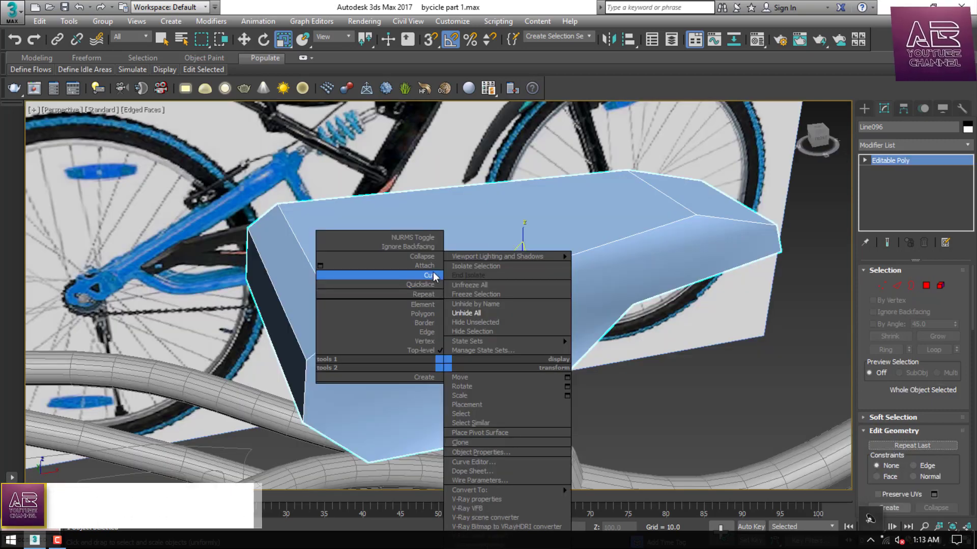
Cut edges down one side of the saddle, joining the rear corner and middle of the top edge to the underside corners.
left_click(432, 281)
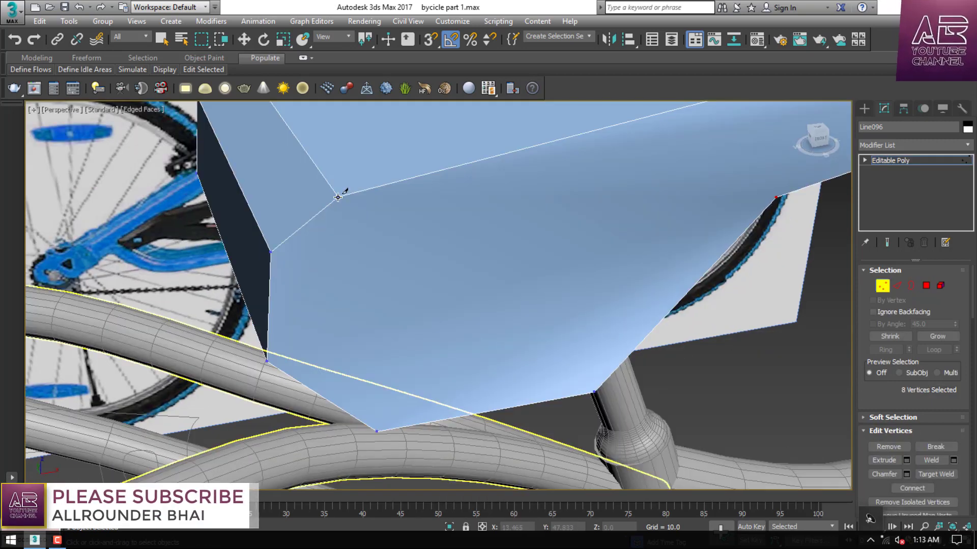
left_click(338, 198)
left_click(376, 431)
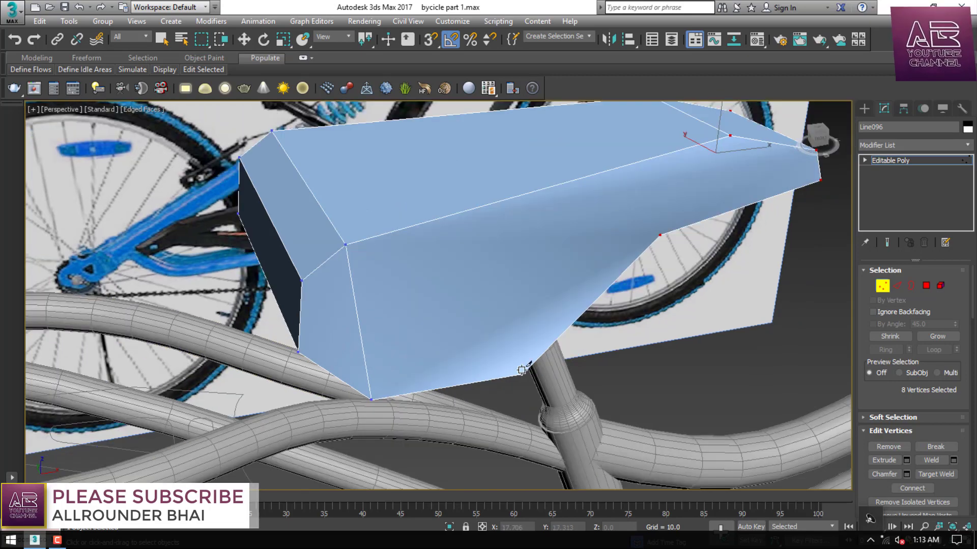
left_click(514, 192)
left_click(534, 338)
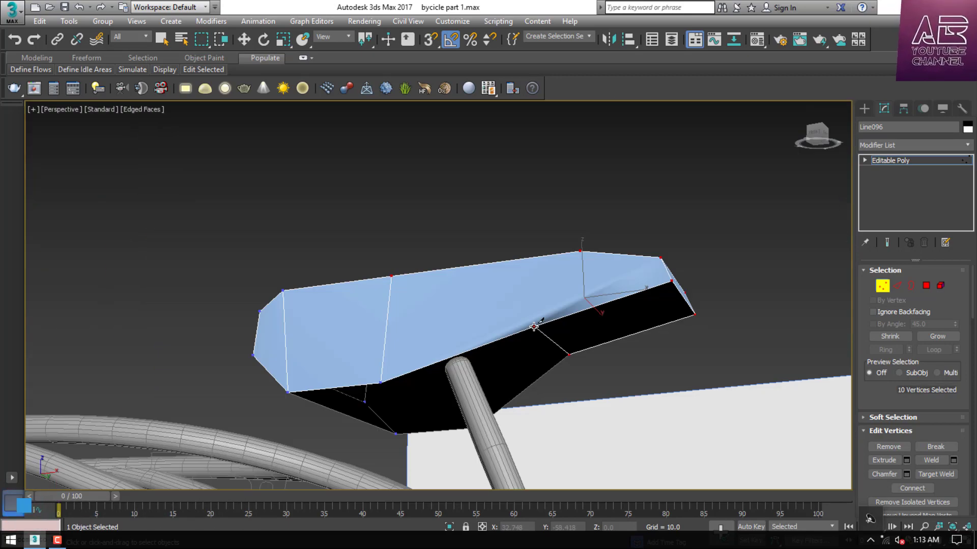
left_click(534, 326)
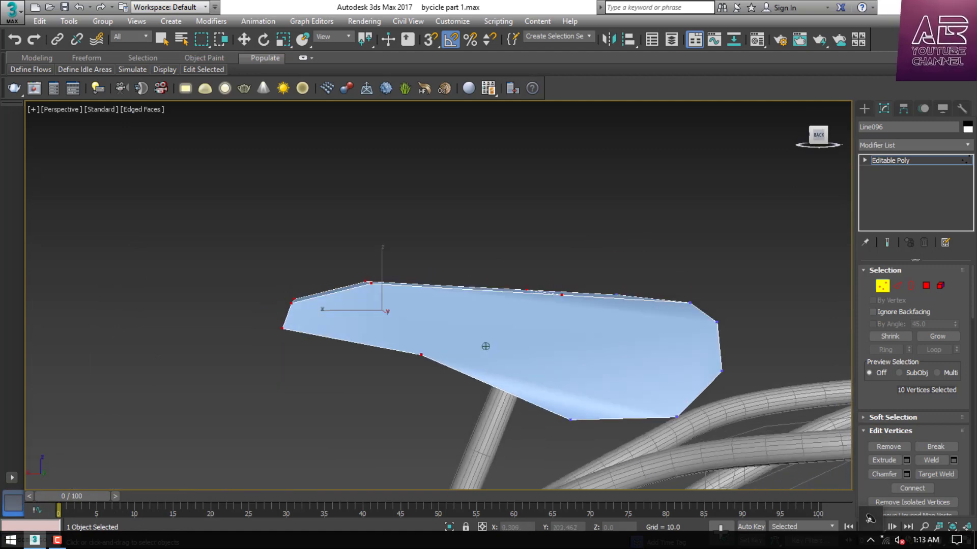
Cut matching edges on the saddle's opposite side, starting from its underside corners.
key("r")
right_click(597, 197)
left_click(568, 88)
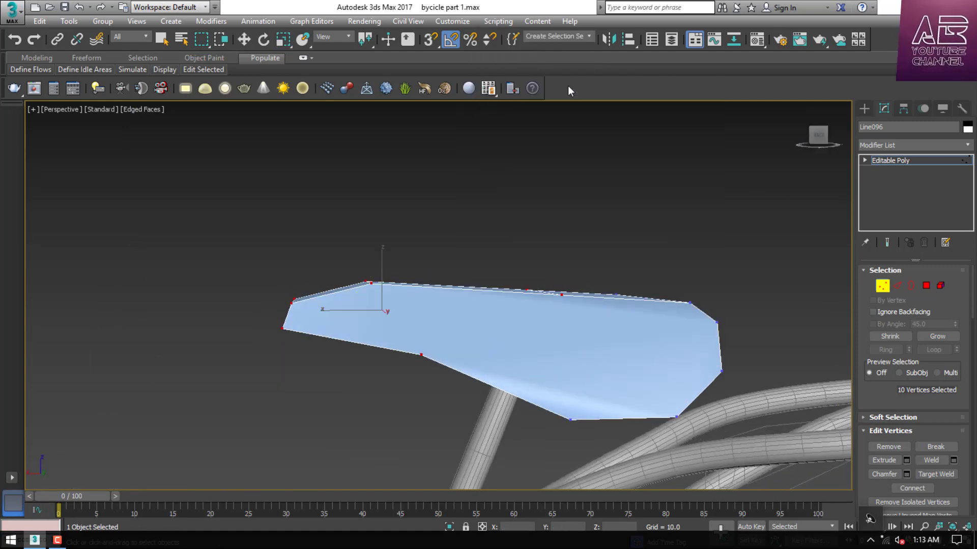
left_click(418, 356)
left_click(569, 419)
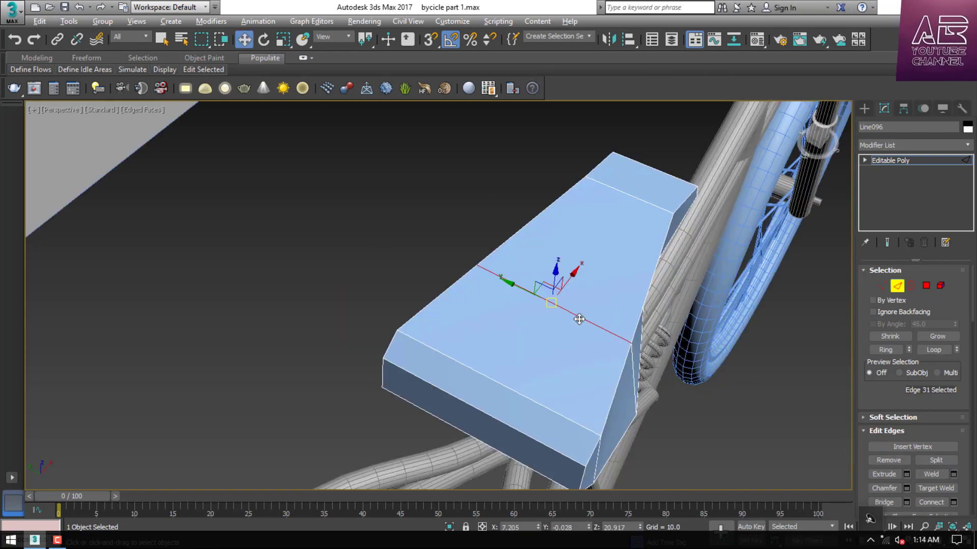
Connect the ring of crosswise edges around the saddle with 2 segments, adding two lengthwise edge loops.
key("alt+r")
right_click(594, 301)
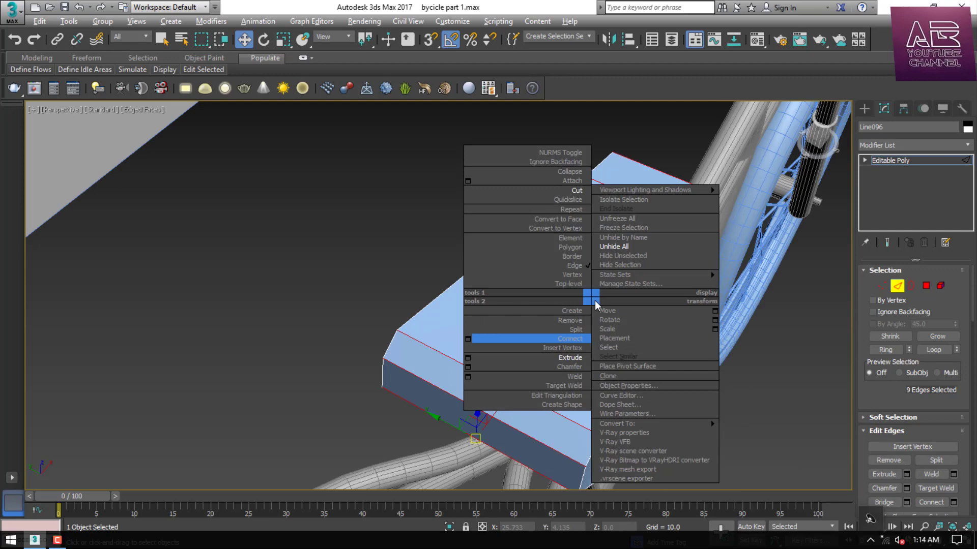
left_click(480, 338)
left_click(446, 300)
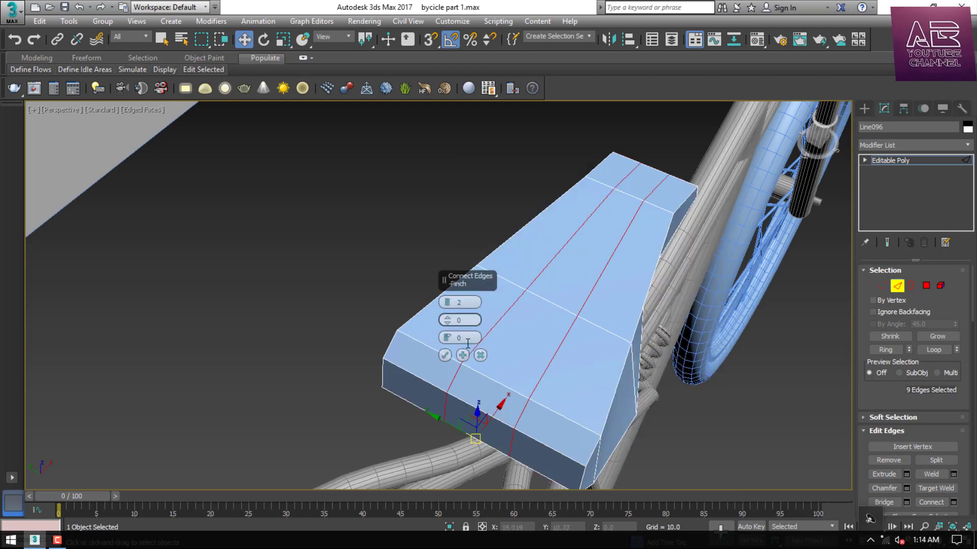
left_click(444, 356)
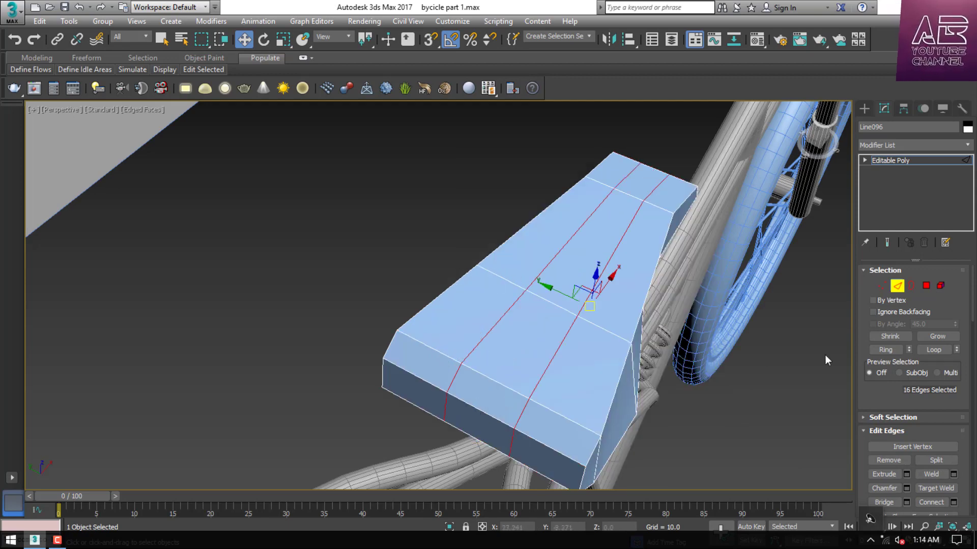
Extrude the two centre polygons on the saddle's top by -0.784 and scale the recessed faces down.
left_click(927, 286)
left_click(575, 260)
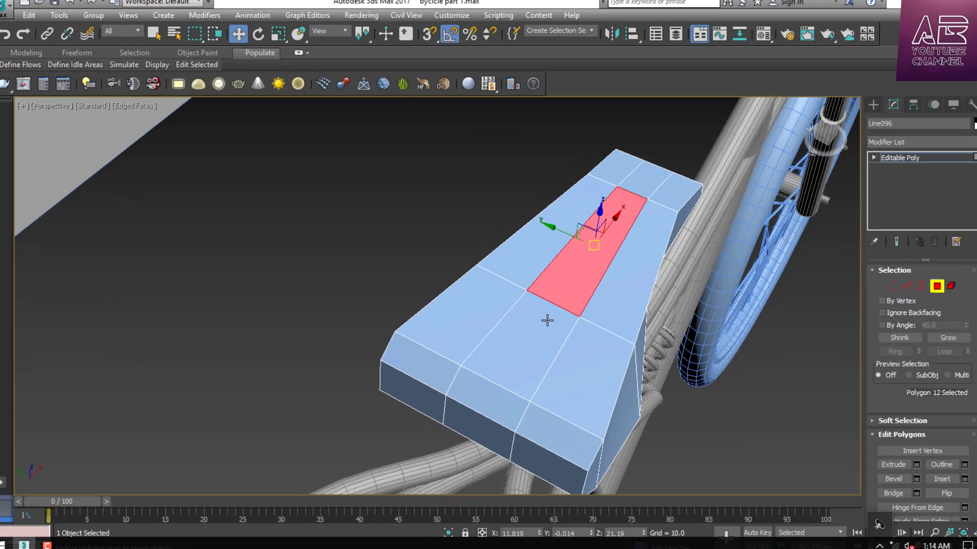
right_click(546, 319)
left_click(428, 323)
left_click_drag(442, 351, 443, 448)
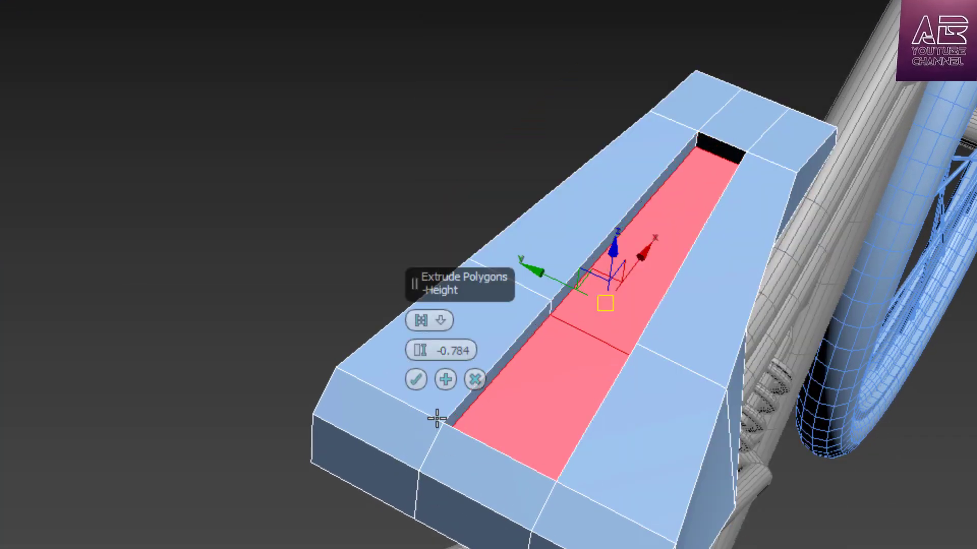
left_click(415, 380)
key("r")
left_click_drag(617, 330, 597, 376)
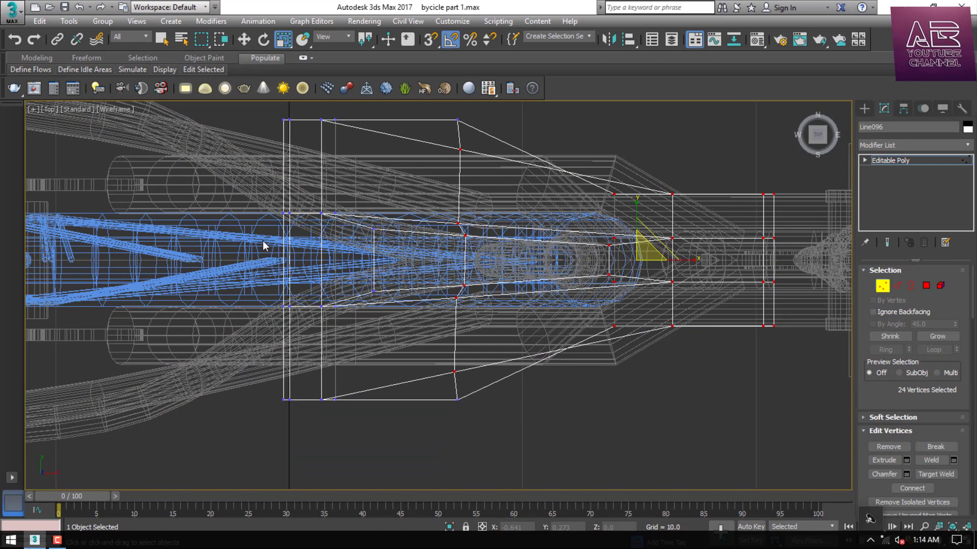
Move the central vertices at the saddle's rear outward along X in the Top view.
left_click_drag(245, 192, 403, 331)
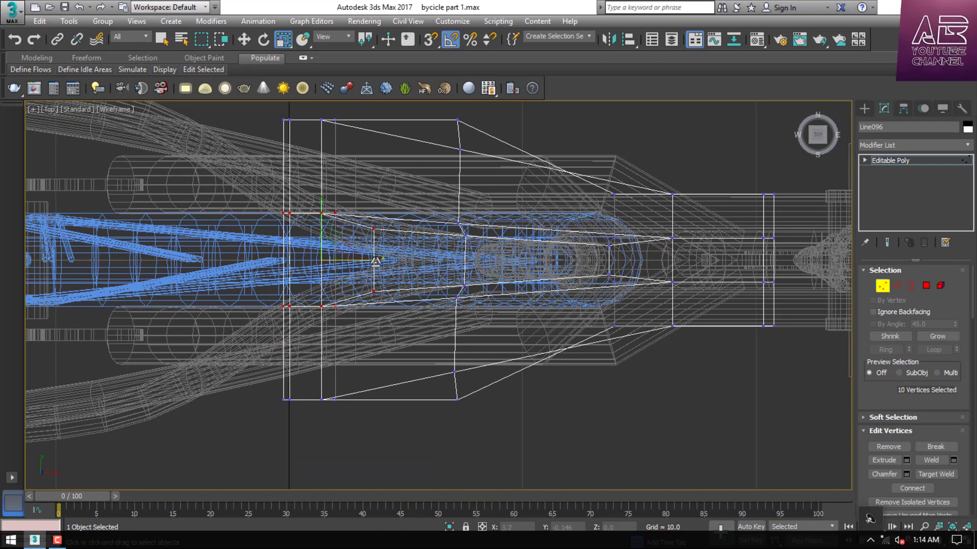
key("w")
left_click_drag(370, 260, 337, 261)
Move the outer rear corner vertices on both sides toward the nose along X and scale them to 91 in Y.
scroll(361, 319, "down", 2)
left_click_drag(285, 157, 374, 201)
left_click_drag(275, 354, 392, 416, "ctrl")
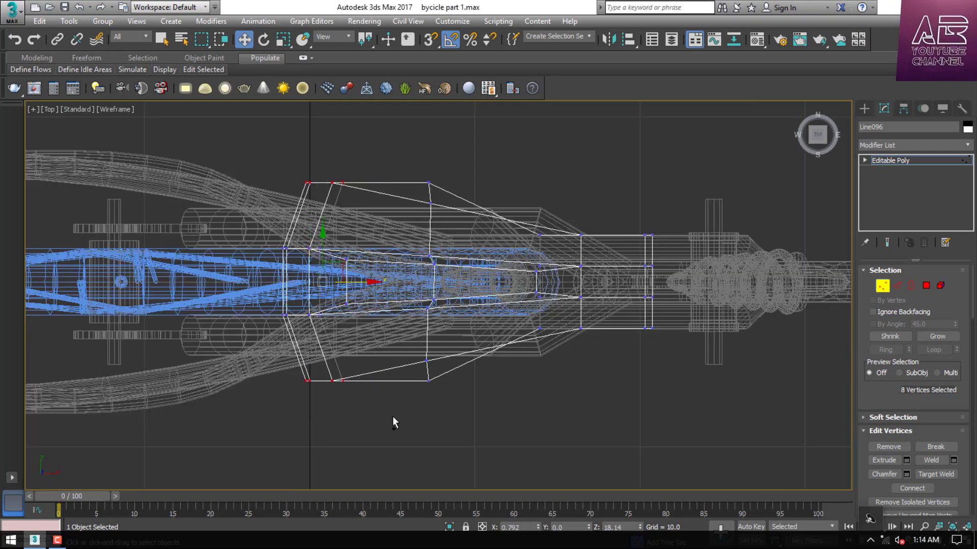
left_click_drag(370, 281, 383, 281)
key("e")
key("r")
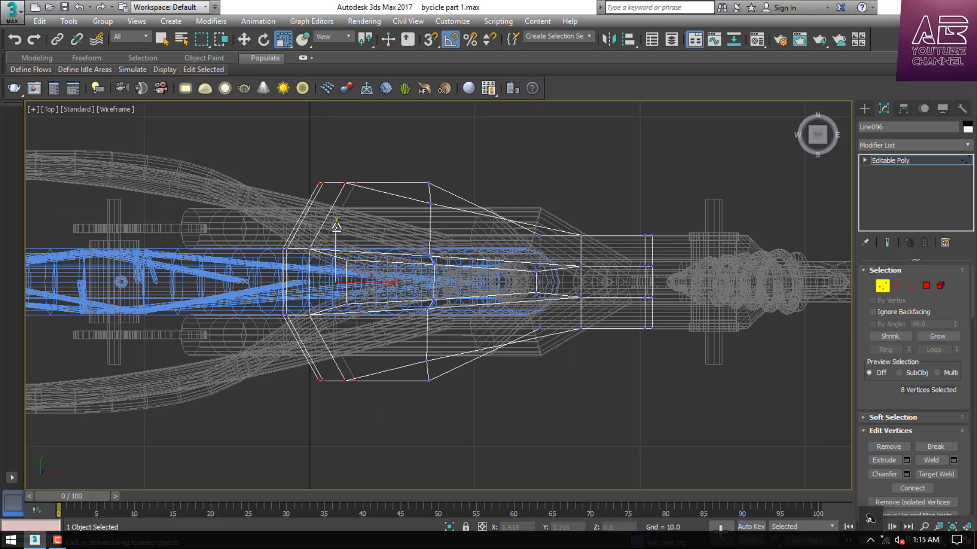
left_click_drag(336, 223, 338, 227)
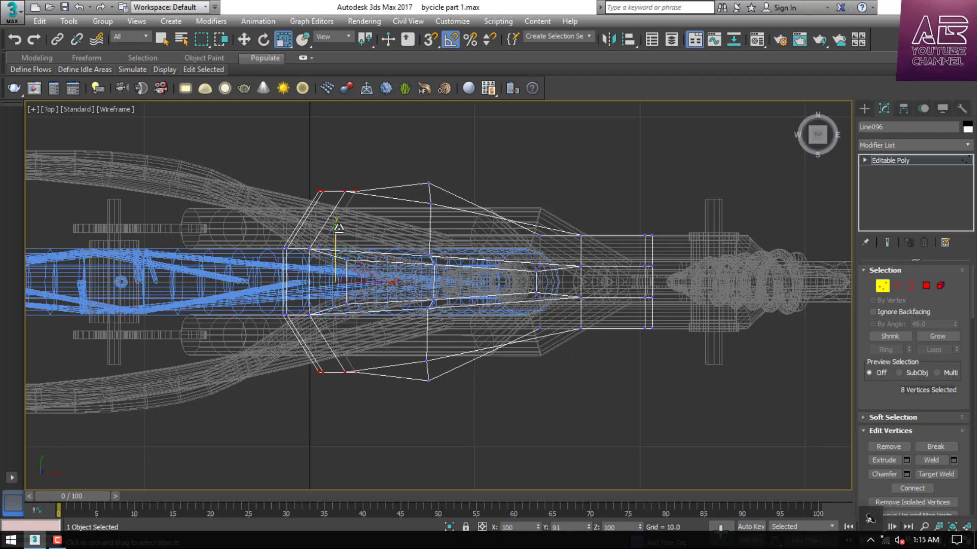
Move the four central vertices at the tip of the saddle's nose forward along X.
key("alt+w")
right_click(646, 411)
key("alt+w")
key("alt+w")
right_click(325, 255)
key("alt+w")
scroll(326, 256, "down", 2)
scroll(588, 262, "up", 2)
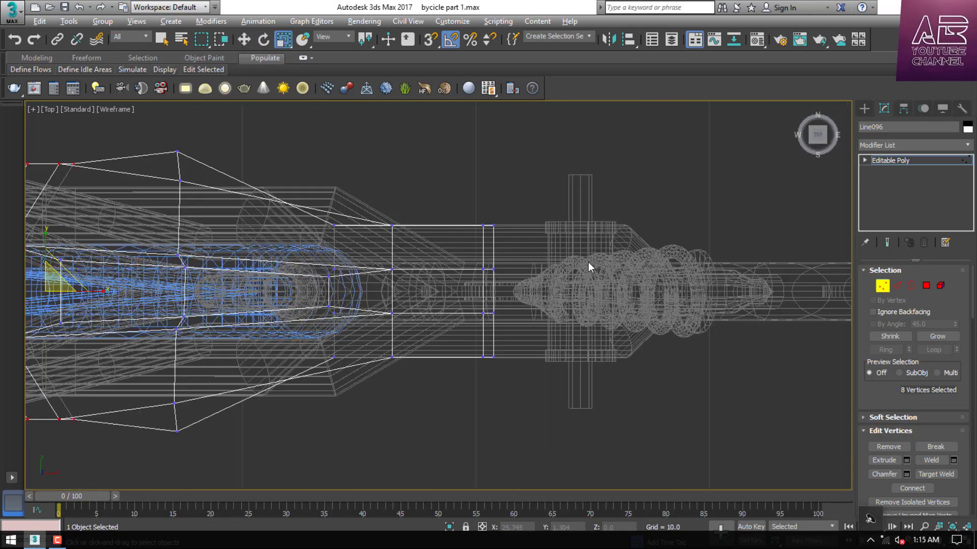
scroll(505, 288, "up", 1)
left_click_drag(459, 341, 457, 342)
key("w")
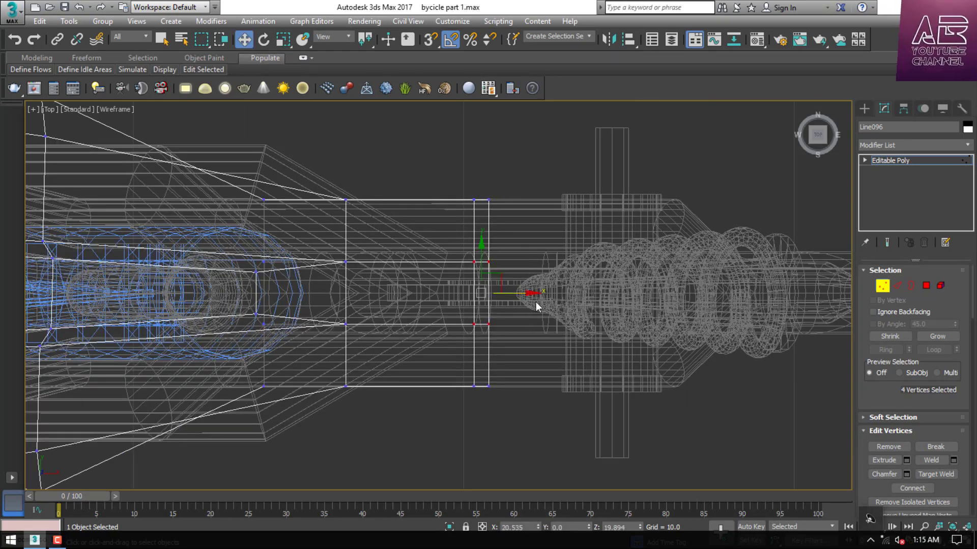
left_click_drag(531, 293, 549, 293)
Move the four outer nose corner vertices back along X to taper the tip, and select the two central vertices behind it.
left_click_drag(523, 173, 445, 224)
left_click_drag(525, 363, 435, 426, "ctrl")
left_click_drag(524, 294, 489, 294)
key("e")
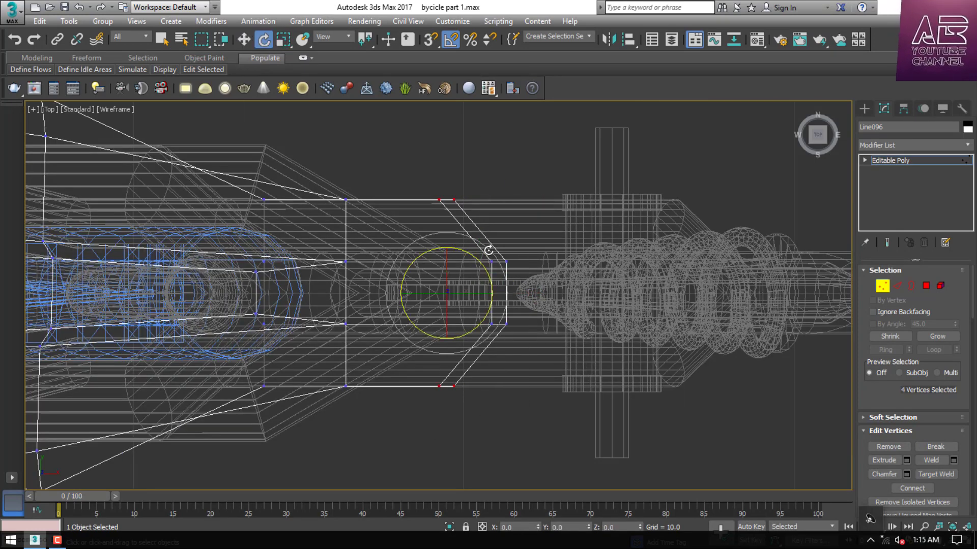
key("r")
scroll(455, 232, "down", 1)
left_click_drag(325, 245, 367, 341)
Select the ring of vertical edges around the saddle's side wall and connect it with 2 segments and a pinch of 76.
key("alt+w")
right_click(655, 334)
key("alt+w")
middle_click_drag(655, 334, 569, 250, "alt")
middle_click_drag(438, 296, 468, 289, "alt")
left_click(898, 287)
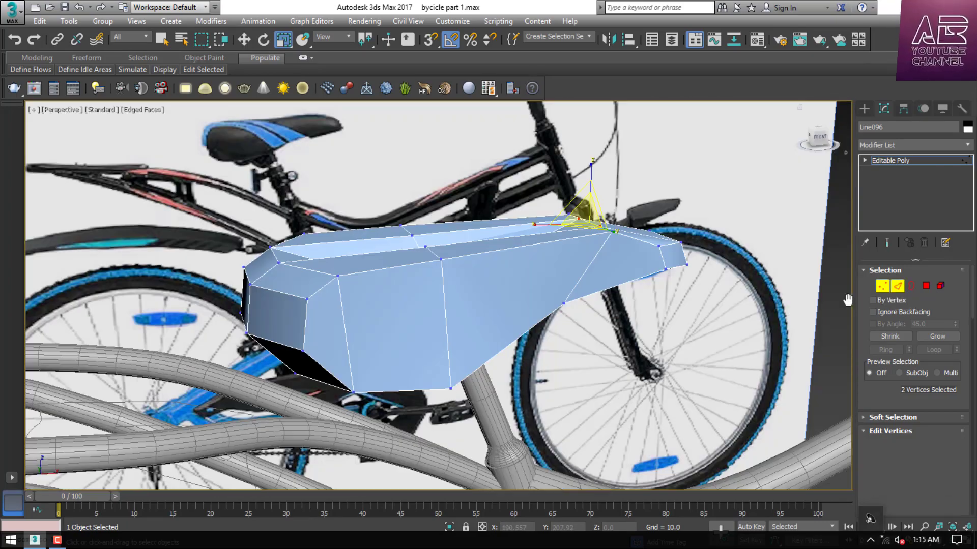
left_click(447, 312)
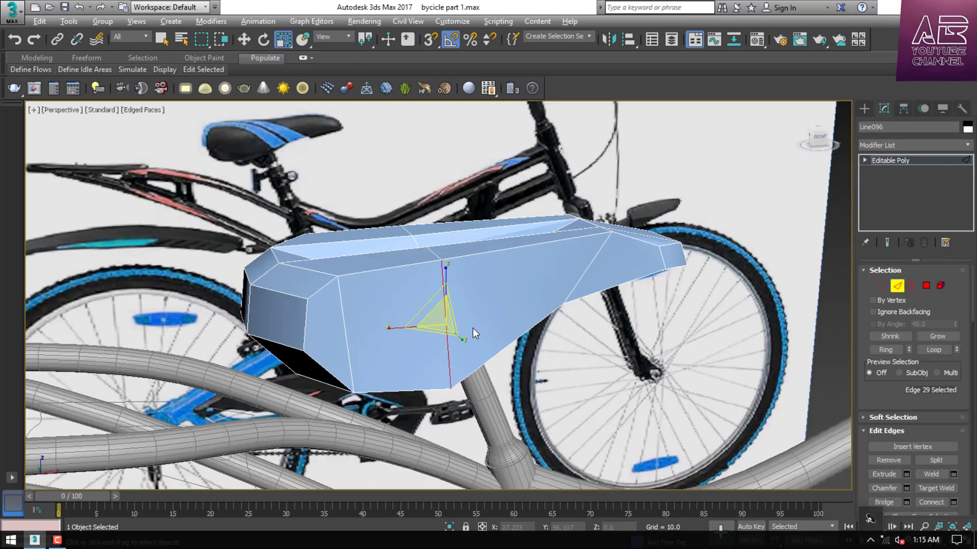
key("alt+r")
key("ctrl+shift+e")
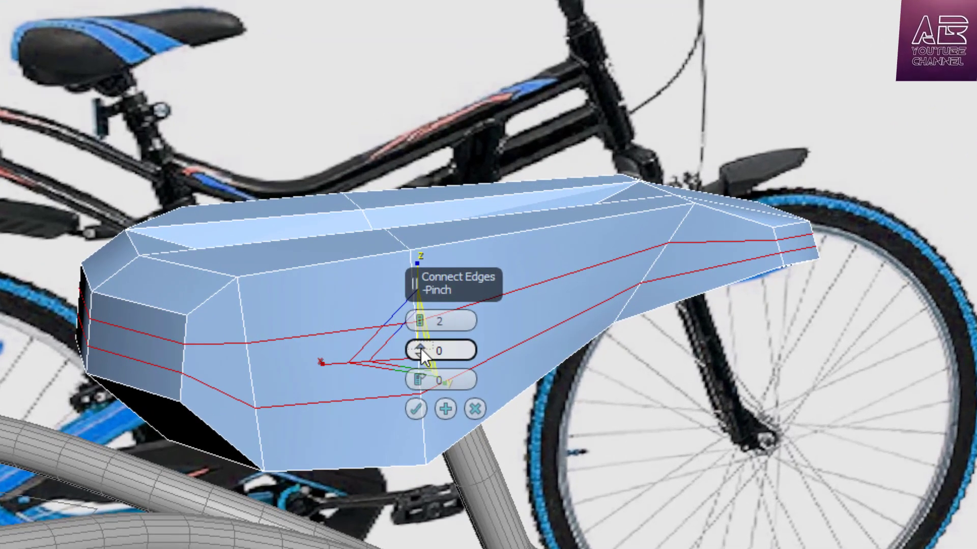
left_click_drag(453, 325, 477, 189)
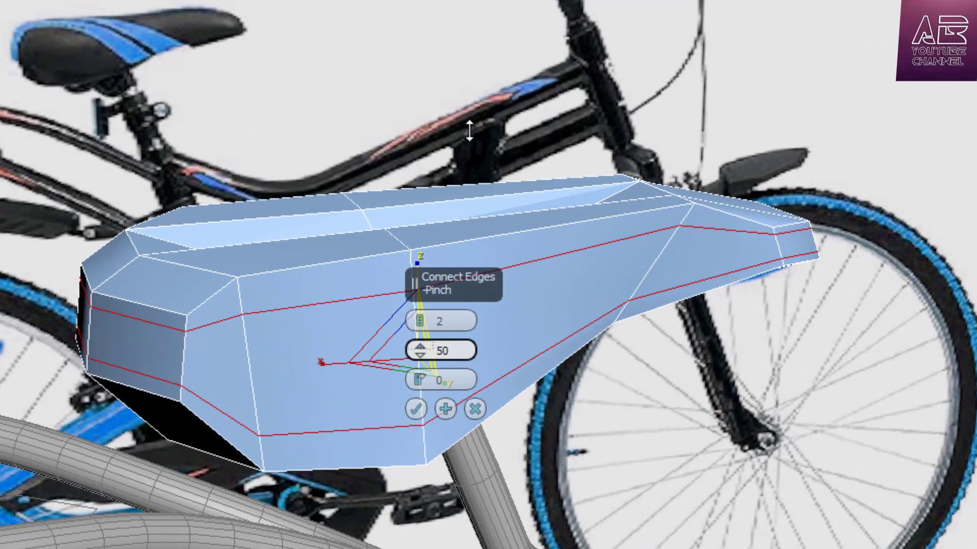
left_click_drag(469, 131, 513, 36)
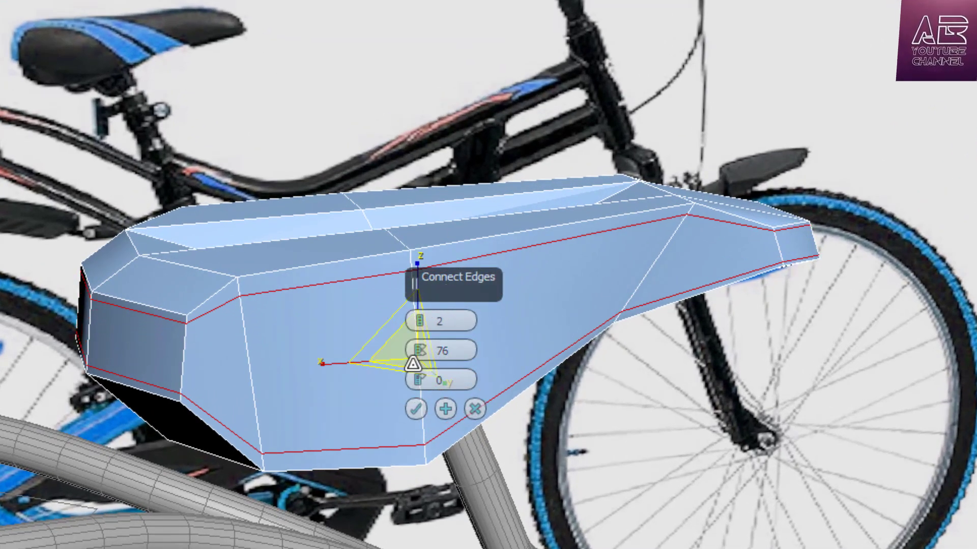
left_click(415, 408)
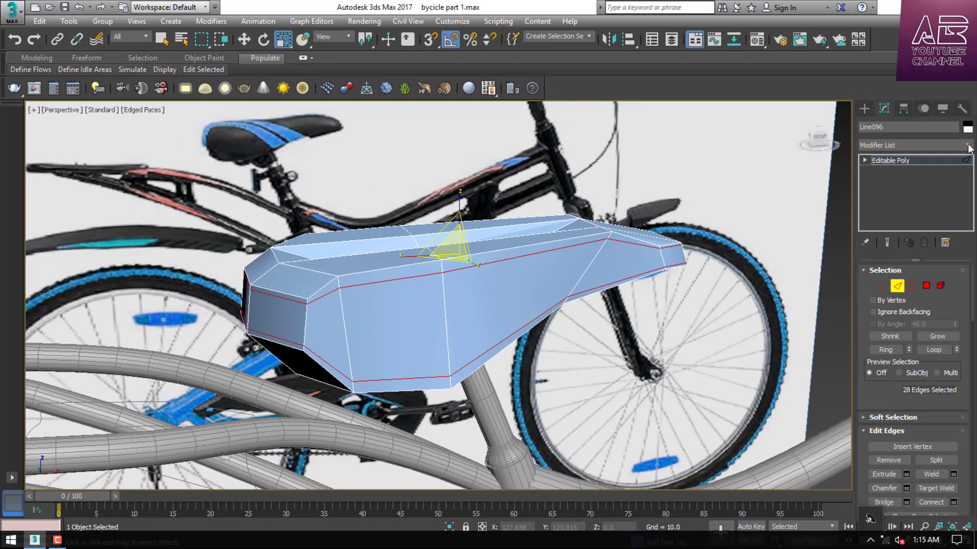
Add a TurboSmooth modifier with 2 iterations and Isoline Display to the saddle, and a Shell modifier above it.
left_click(967, 146)
left_click(902, 331)
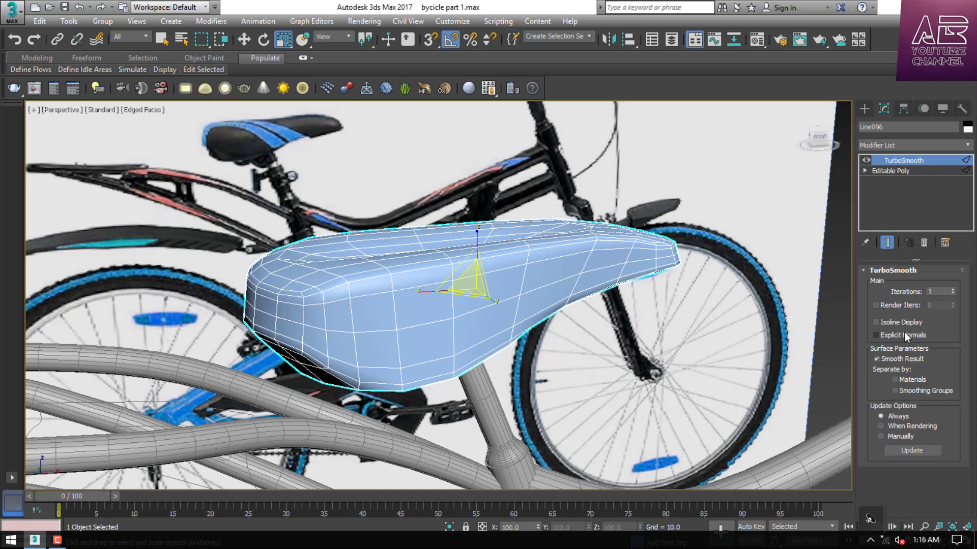
left_click(952, 289)
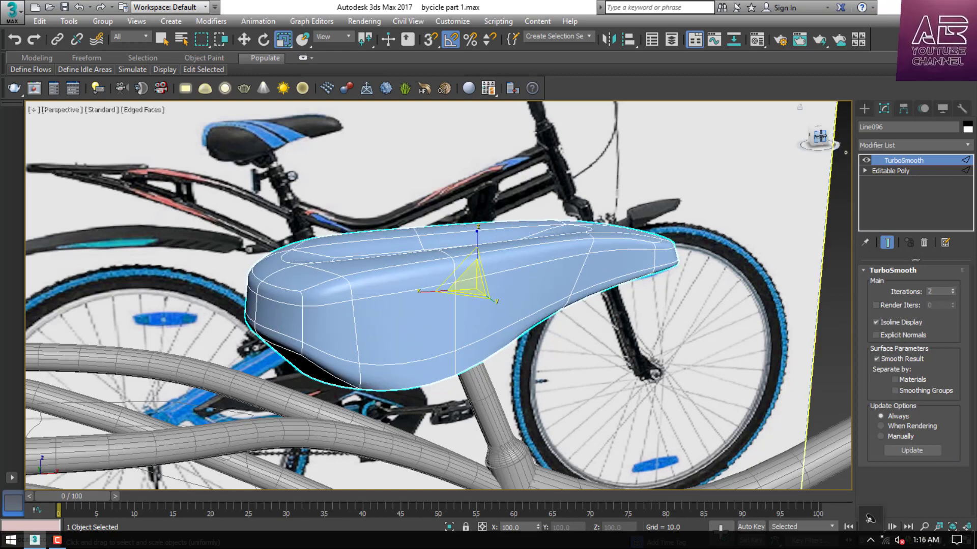
left_click_drag(819, 138, 817, 111)
left_click(966, 146)
left_click(890, 289)
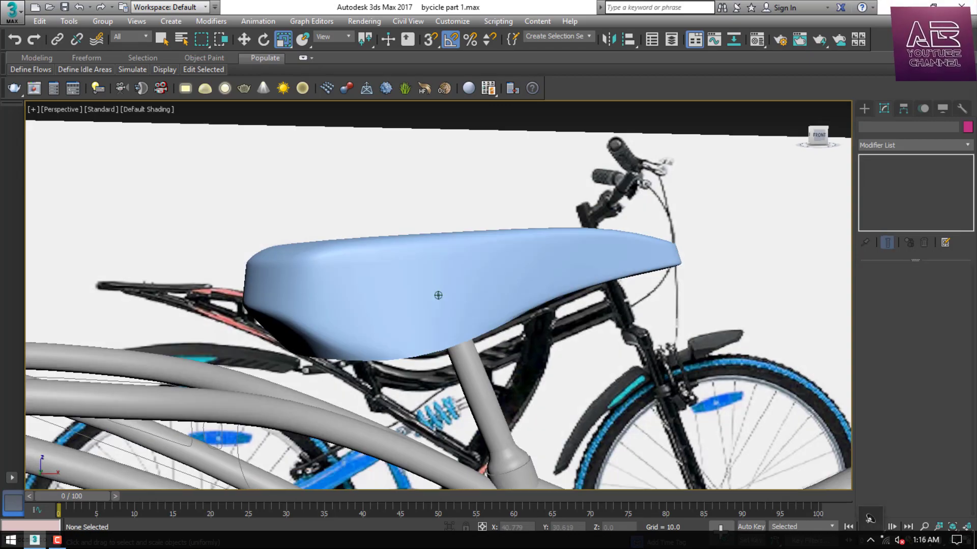
Return to the saddle's Editable Poly vertex level and select the outermost vertices on both sides of its middle in the Top view.
left_click_drag(819, 136, 850, 150)
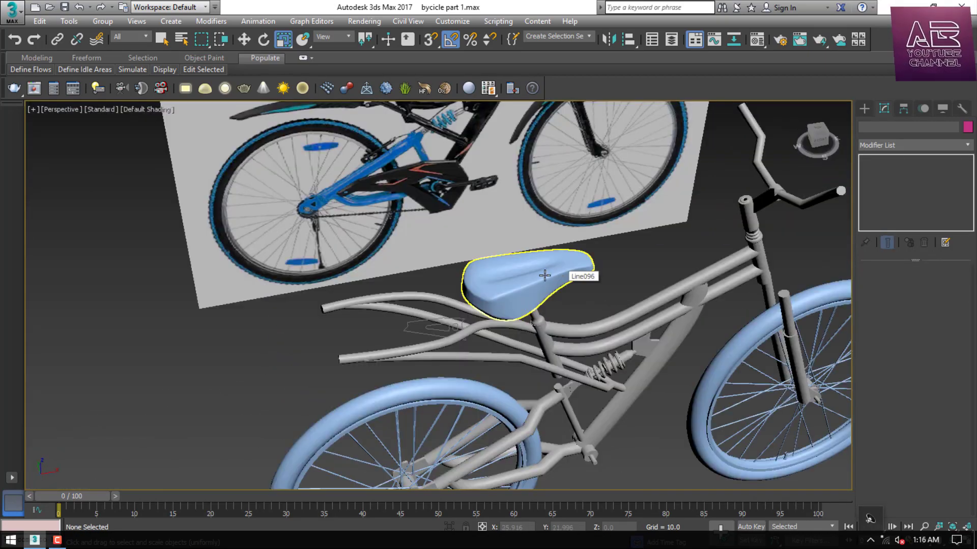
scroll(544, 275, "up", 3)
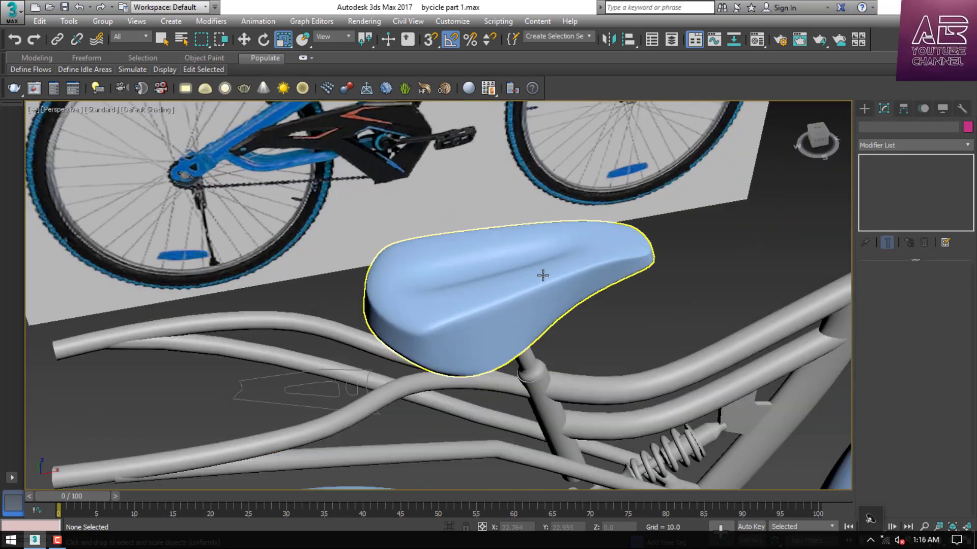
left_click(544, 275)
left_click(885, 202)
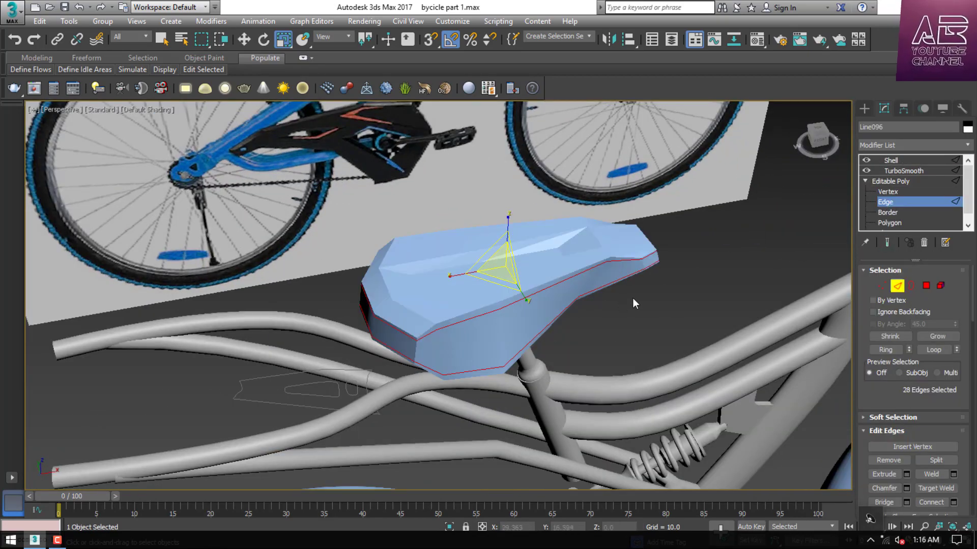
key("alt+w")
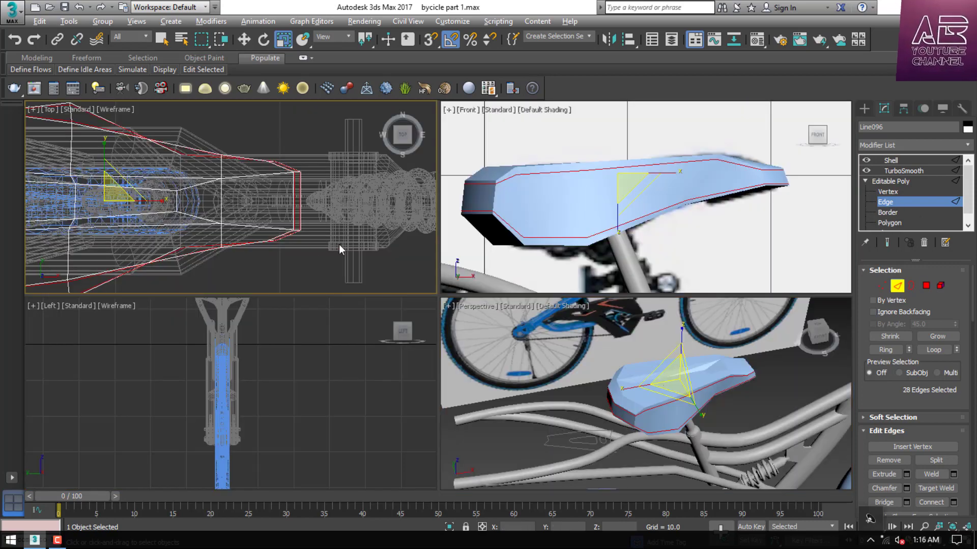
right_click(339, 244)
key("alt+w")
key("1")
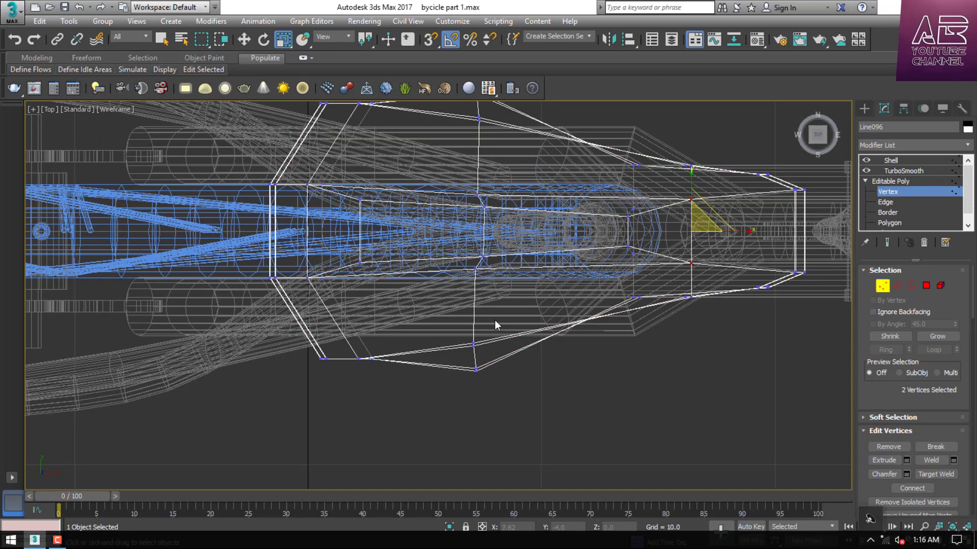
left_click_drag(458, 377, 454, 379)
scroll(425, 390, "down", 2)
mouse_move(517, 145)
left_mouse_down("ctrl")
mouse_move(456, 215)
mouse_move(401, 222)
mouse_move(401, 211)
left_mouse_up("ctrl")
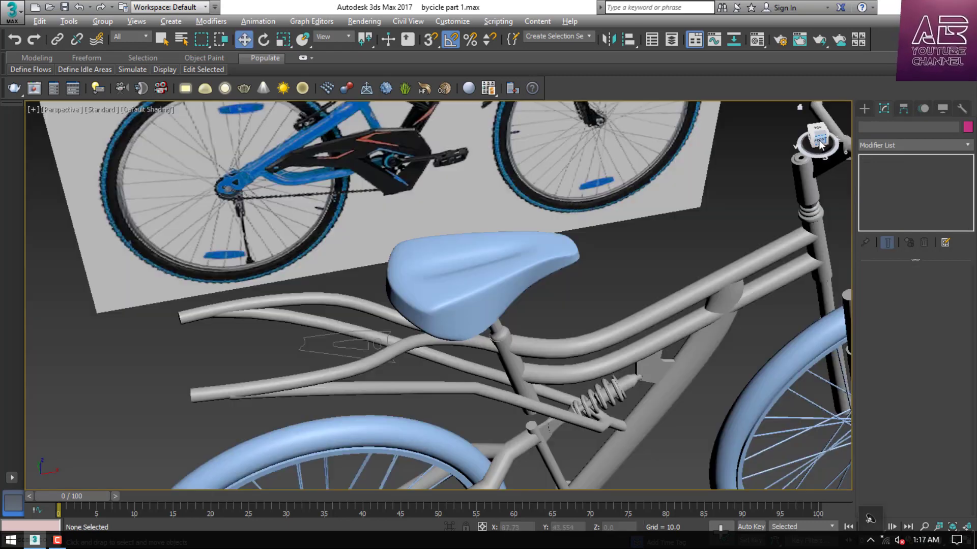
Draw a closed ten-point Line spline in the Front view for the seat rail, following the inside of the saddle from rear to nose and back.
left_click_drag(823, 142, 819, 101)
scroll(445, 277, "up", 4)
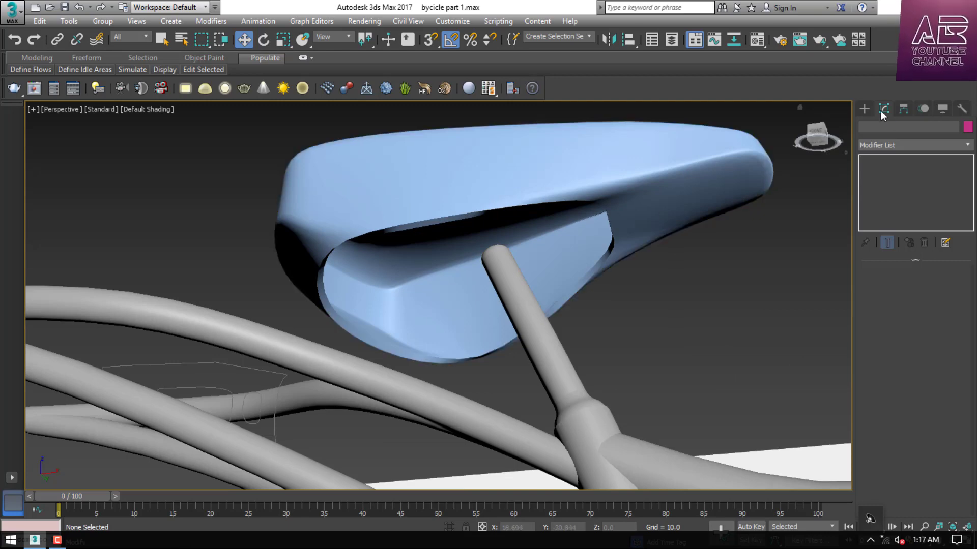
left_click(864, 109)
left_click(889, 193)
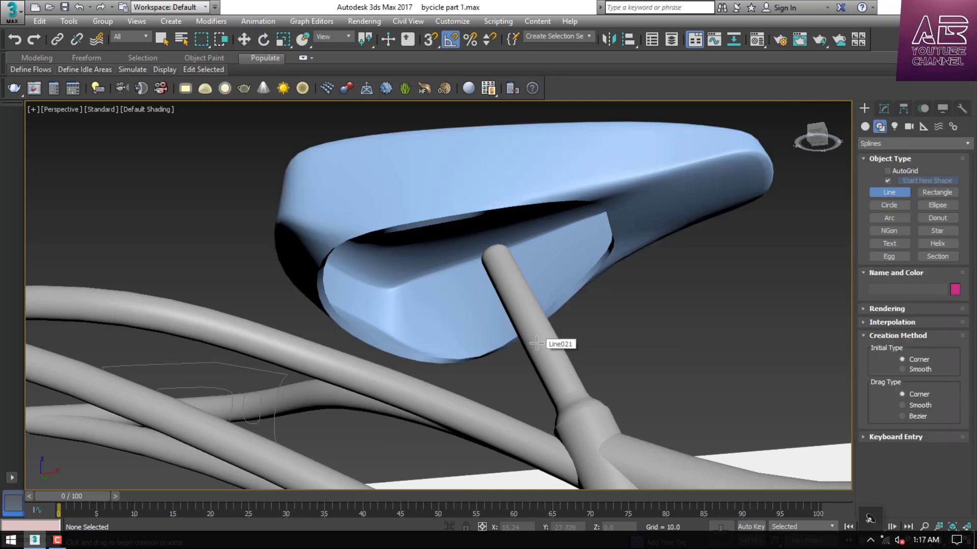
key("f")
left_click(244, 267)
scroll(427, 264, "up", 2)
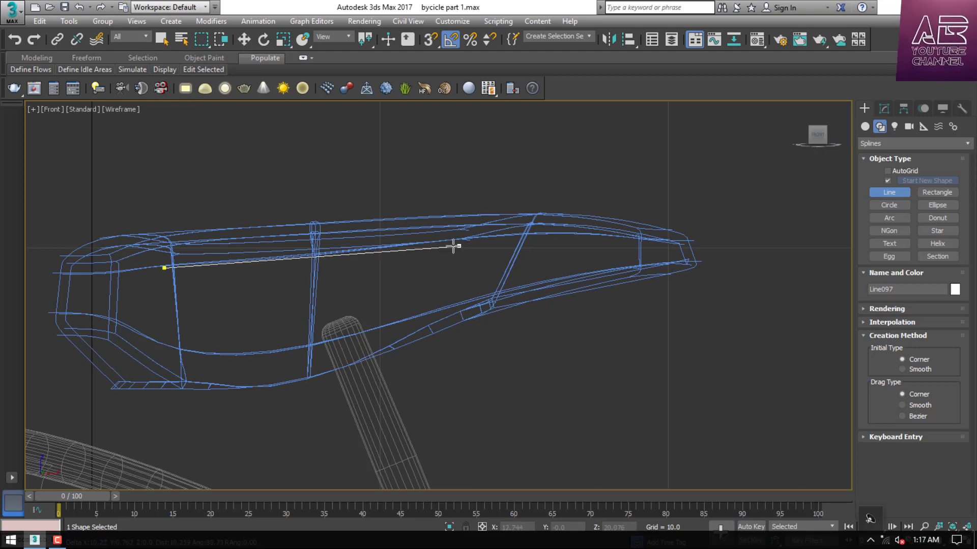
left_click(399, 251)
left_click(560, 235)
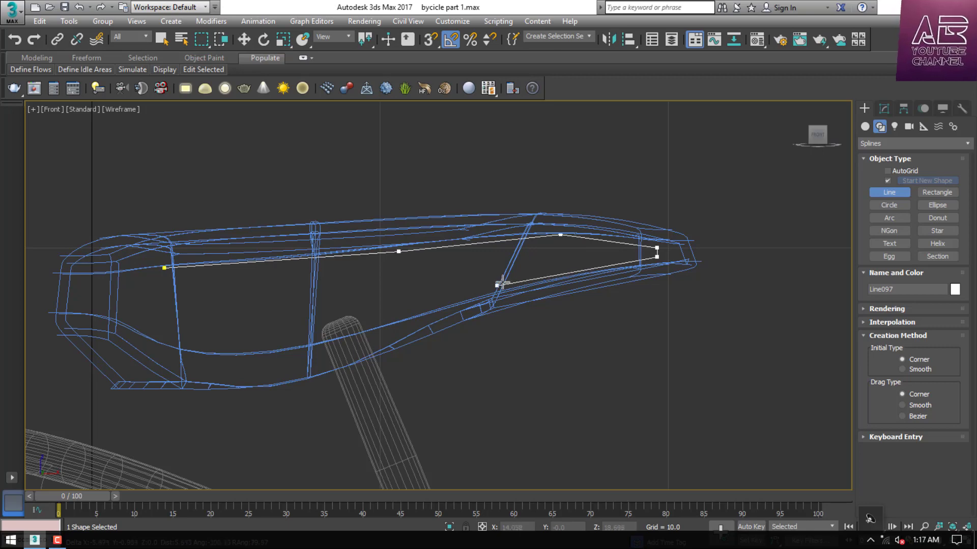
left_click(564, 268)
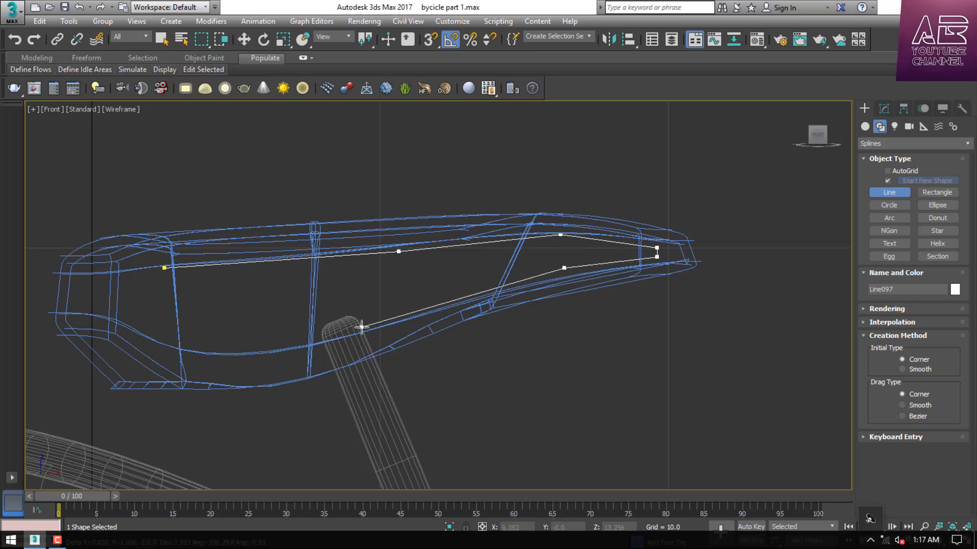
left_click(173, 349)
left_click(111, 319)
left_click(107, 276)
left_click(164, 268)
left_click(466, 320)
scroll(595, 306, "down", 2)
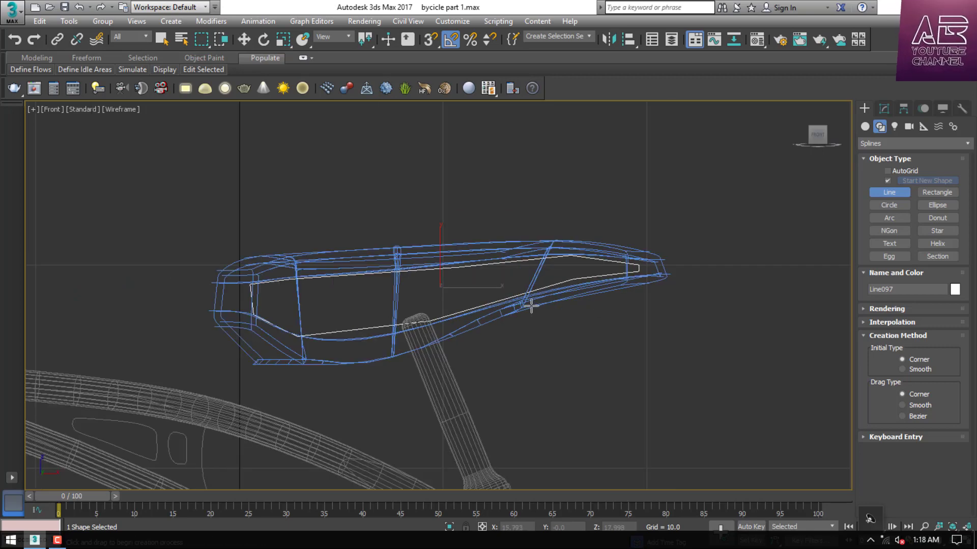
Select all ten vertices of the rail spline and convert them to Smooth.
scroll(477, 309, "up", 2)
key("1")
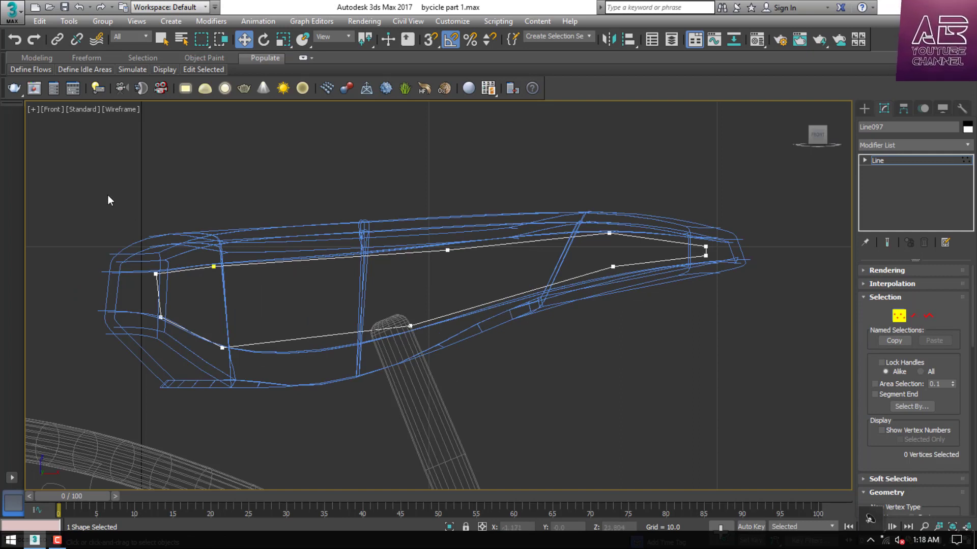
left_click_drag(734, 415, 734, 415)
right_click(644, 274)
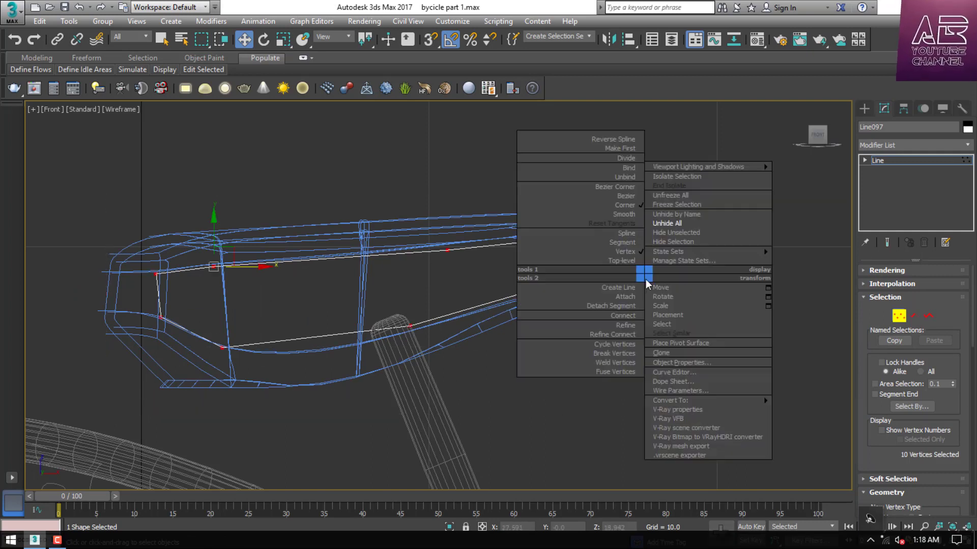
left_click(620, 216)
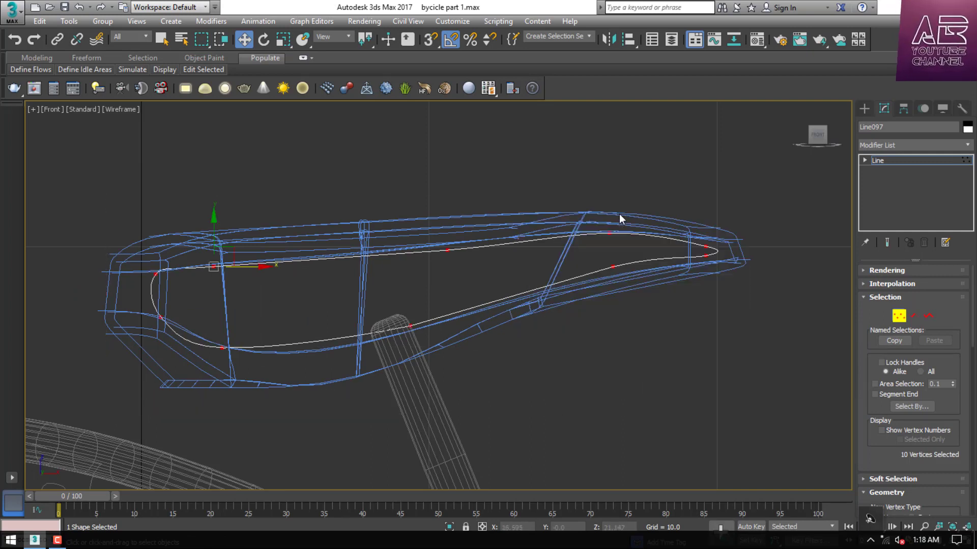
Offset the rail spline's rear bend, middle and nose vertices to one side of the saddle along Y in the Top view.
key("t")
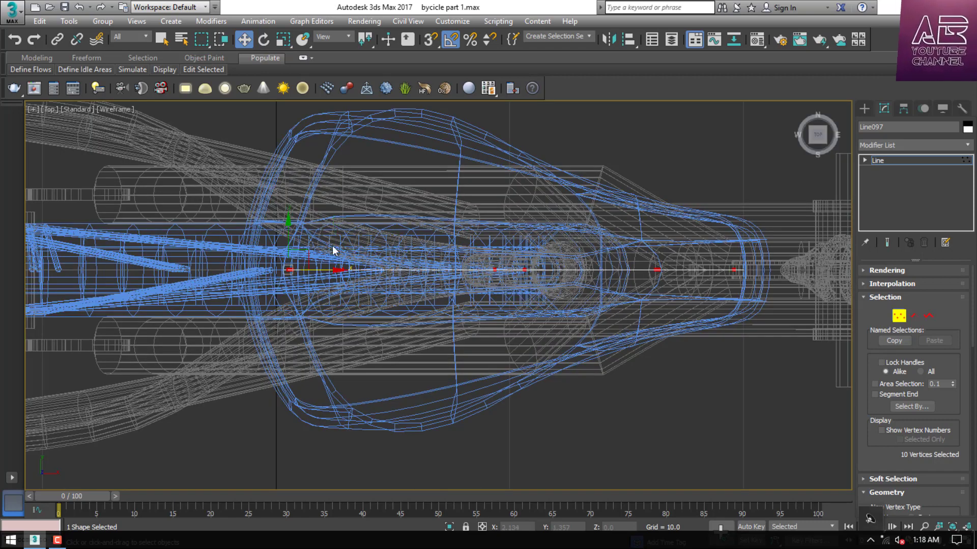
left_click_drag(335, 236, 356, 358)
left_click_drag(478, 255, 539, 288)
left_click_drag(494, 234, 515, 263)
left_click_drag(636, 249, 753, 289)
left_click_drag(735, 235, 736, 257)
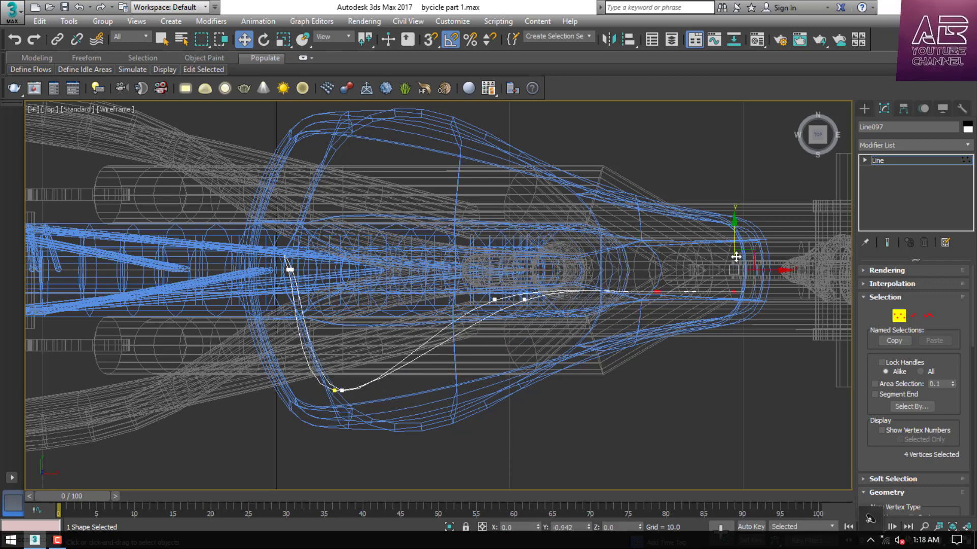
Move the rail spline's middle vertices further outward along Y and its rear bend vertices slightly forward along X.
left_click_drag(478, 283, 538, 315)
left_click_drag(524, 262, 524, 272)
left_click_drag(258, 262, 311, 286)
scroll(330, 324, "up", 2)
left_click(263, 39)
left_click(245, 40)
scroll(359, 333, "down", 2)
left_click_drag(374, 394, 381, 394)
left_click(756, 375)
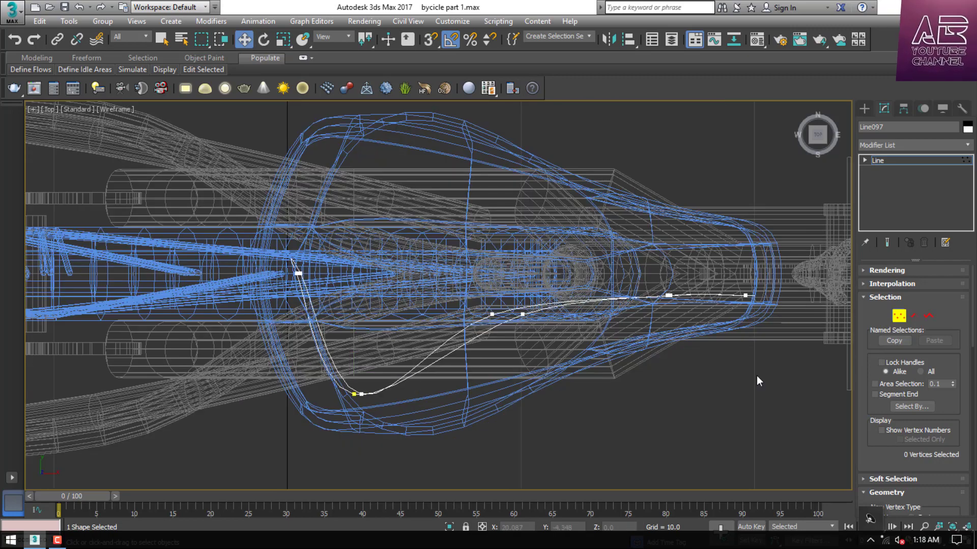
Make the rail spline renderable in renderer and viewport with a radial thickness of 0.35 and 12 sides.
key("alt+w")
left_click(723, 388)
key("alt+w")
middle_click_drag(723, 387, 439, 242, "alt")
scroll(439, 243, "up", 3)
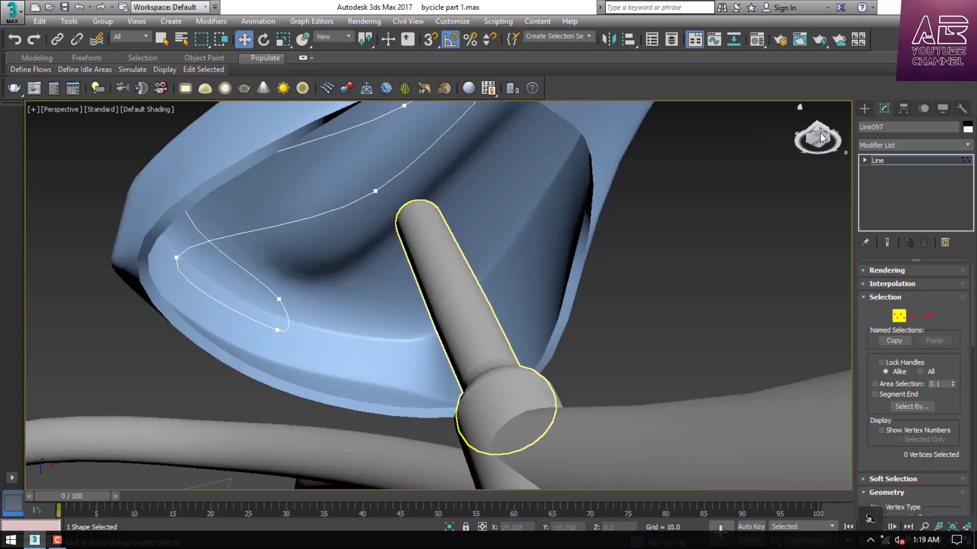
left_click_drag(820, 135, 818, 123)
left_click(185, 225)
key("t")
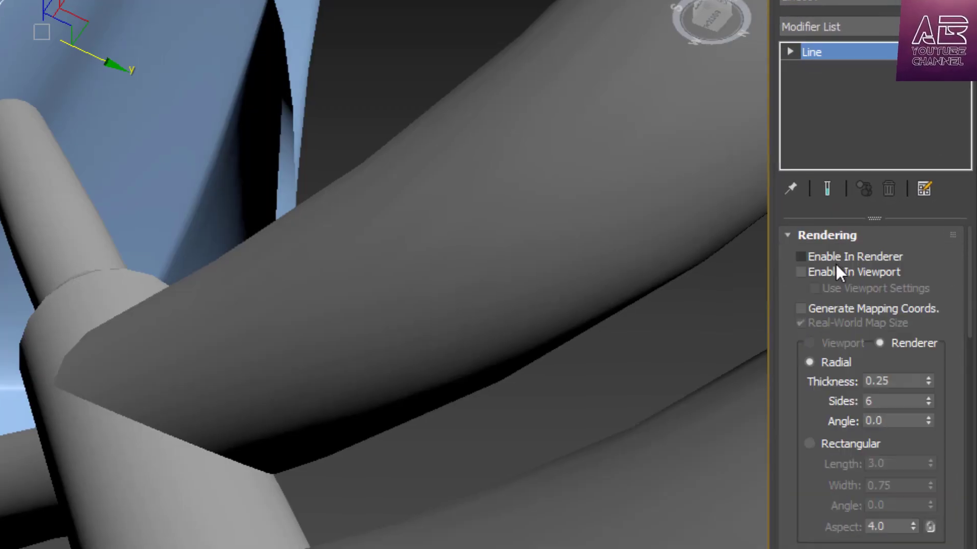
left_click(837, 257)
left_click(835, 273)
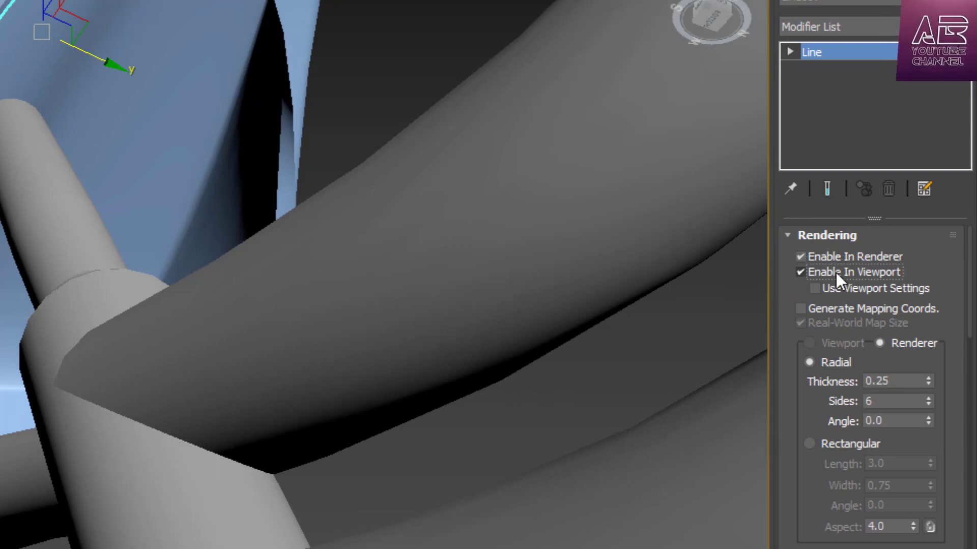
left_click_drag(891, 406, 648, 406)
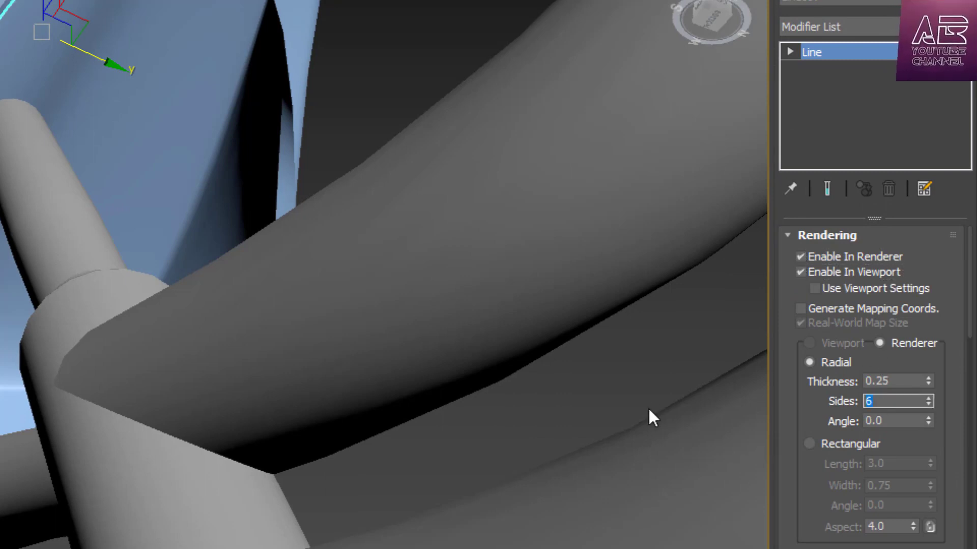
left_click_drag(929, 381, 934, 373)
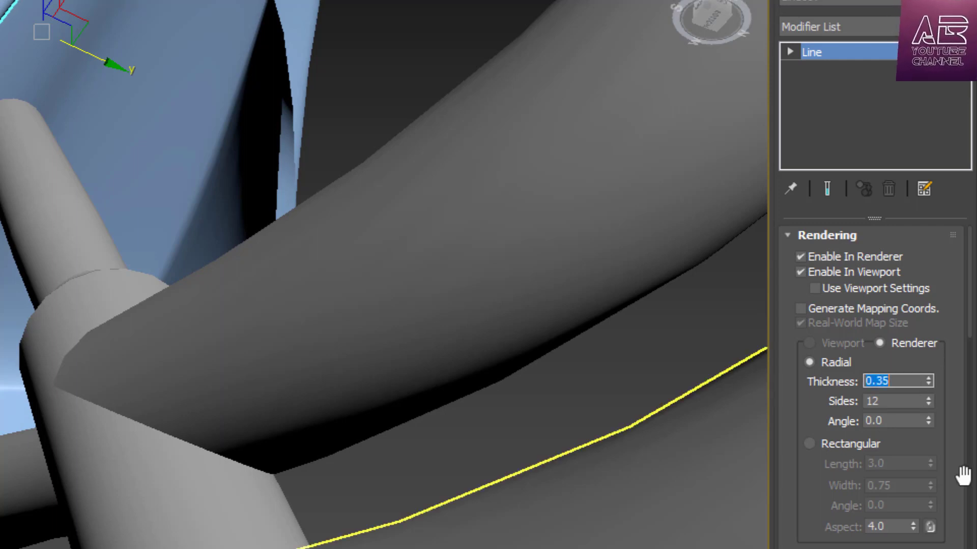
Set the rail spline's interpolation steps to 20 and mirror a copy of it along the Y axis in the Top view.
scroll(853, 347, "down", 5)
left_click(852, 349)
double_click(864, 373)
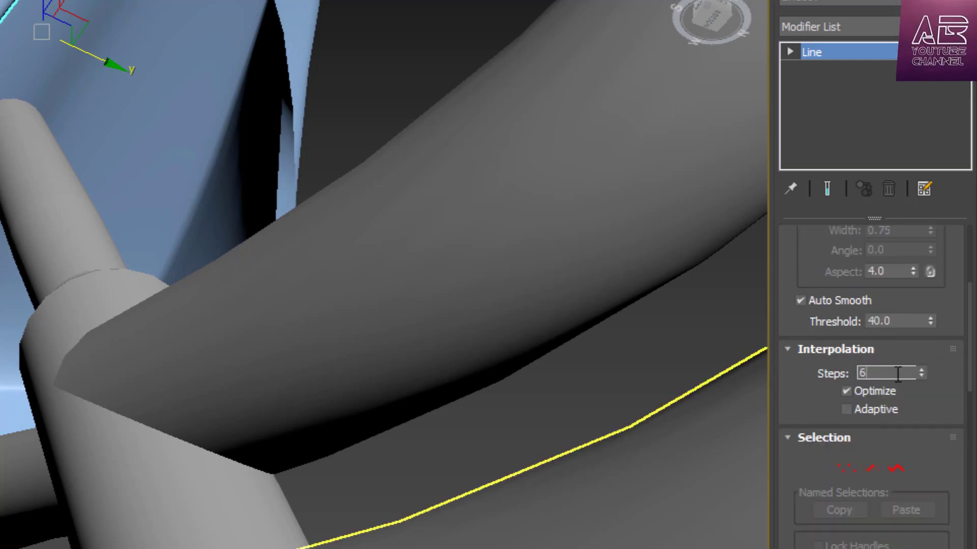
type("2")
type("0")
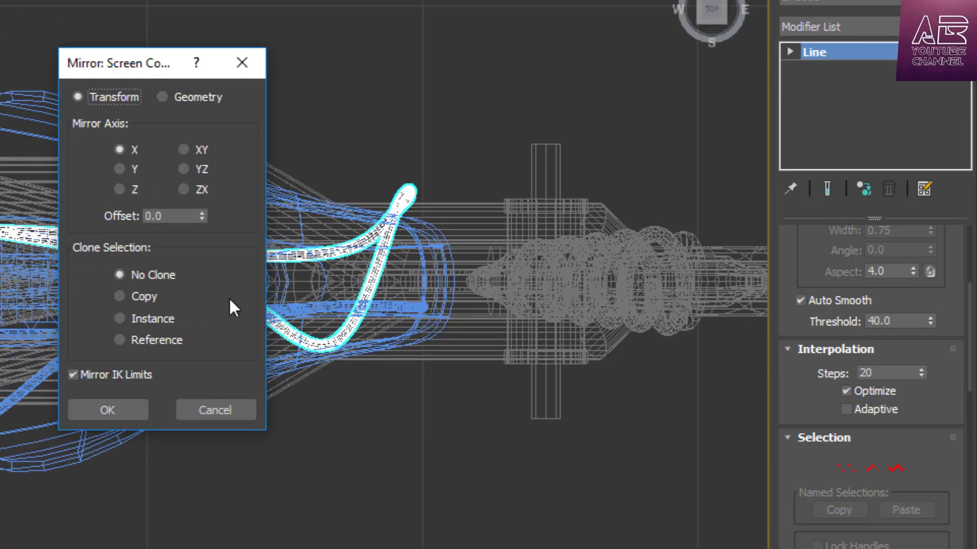
left_click(134, 168)
left_click(106, 410)
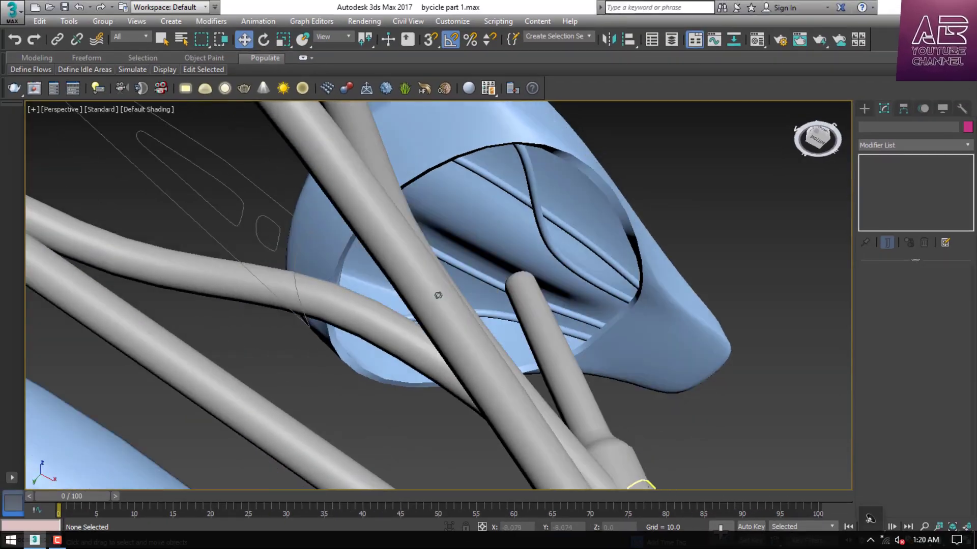
Draw a short straight line along the axis of the seat post's upper end in the Front view.
middle_click_drag(438, 295, 392, 235, "alt")
scroll(392, 236, "up", 2)
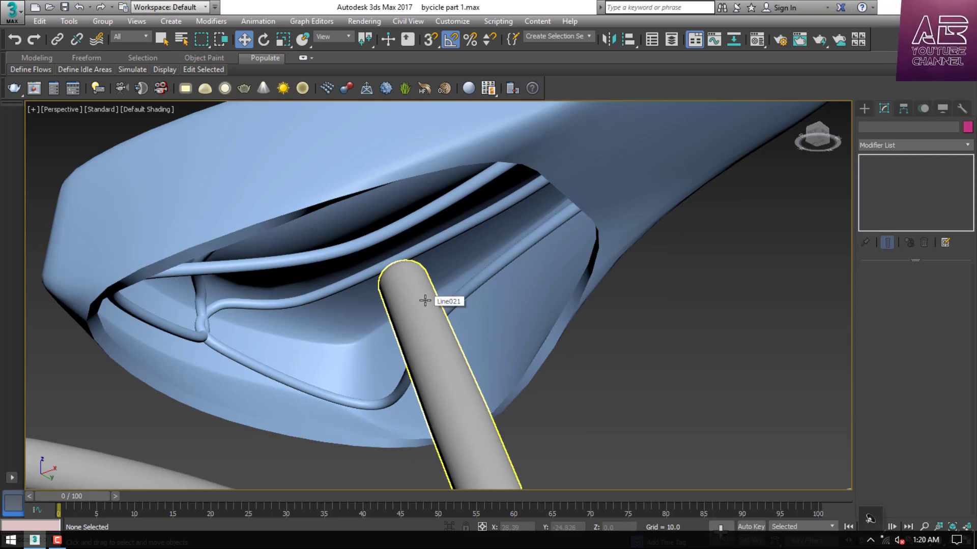
left_click(864, 108)
left_click(894, 194)
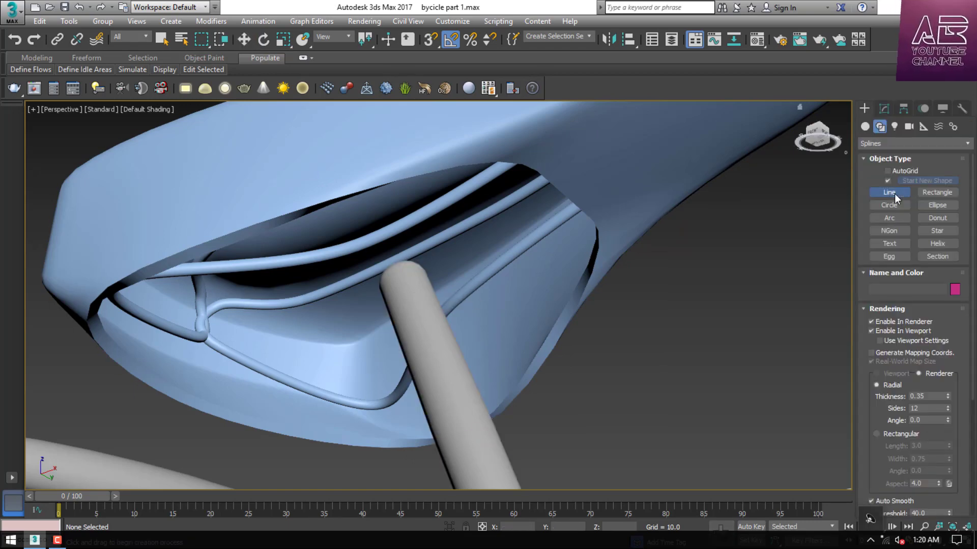
key("f")
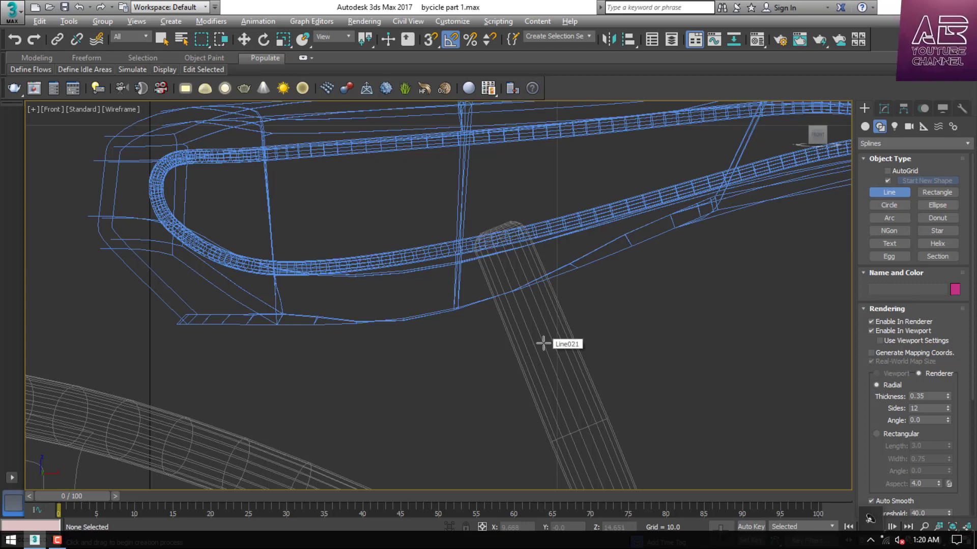
left_click(543, 343)
left_click(500, 242)
right_click(500, 242)
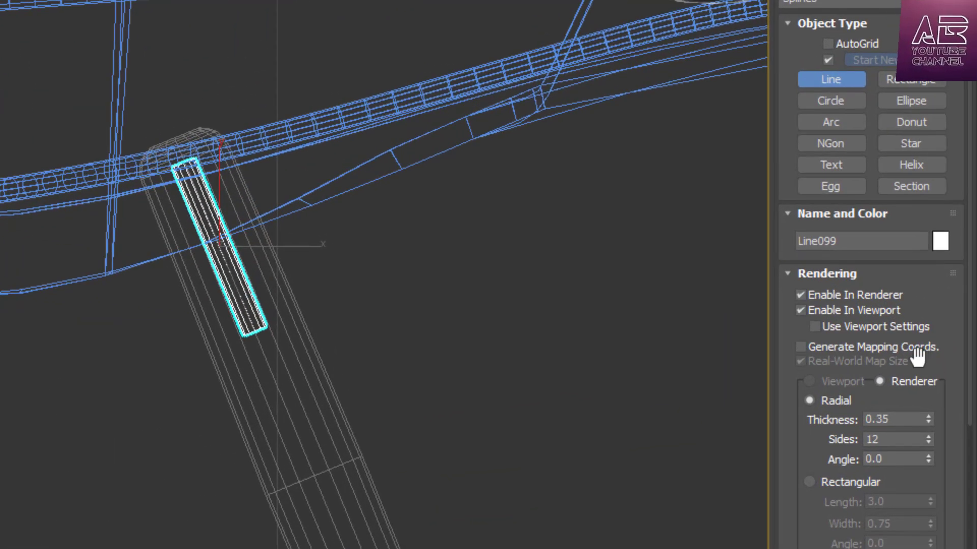
Set the seat post sleeve's radial thickness to 1.8 and its sides to 20.
left_click_drag(928, 419, 922, 265)
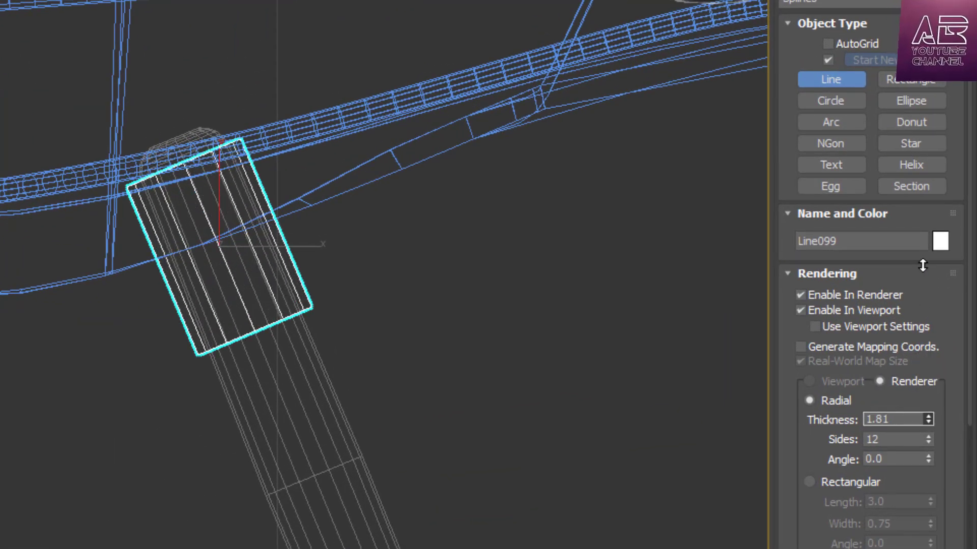
left_click_drag(905, 419, 834, 420)
type("1.8")
key("Return")
left_click_drag(905, 438, 739, 438)
type("20")
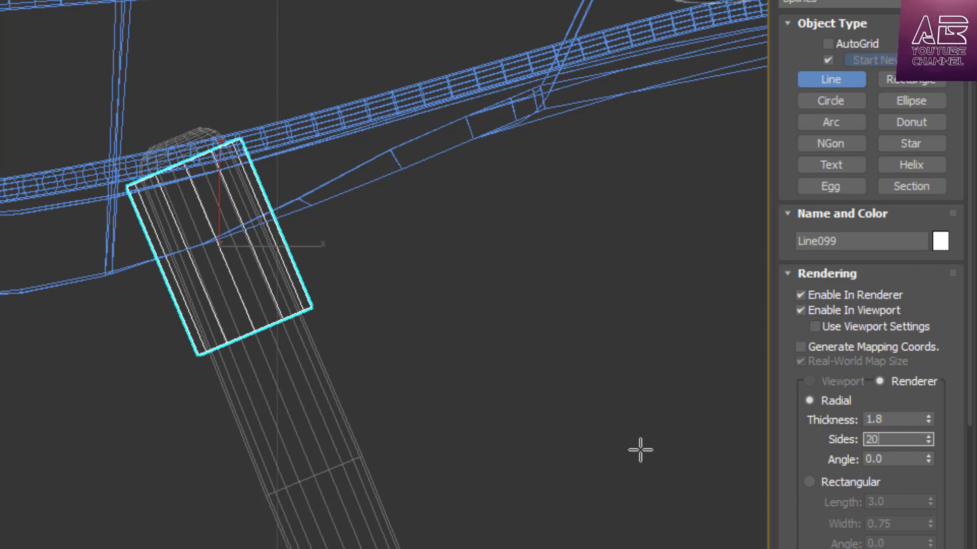
key("Return")
key("alt+w")
middle_click(451, 356)
key("alt+w")
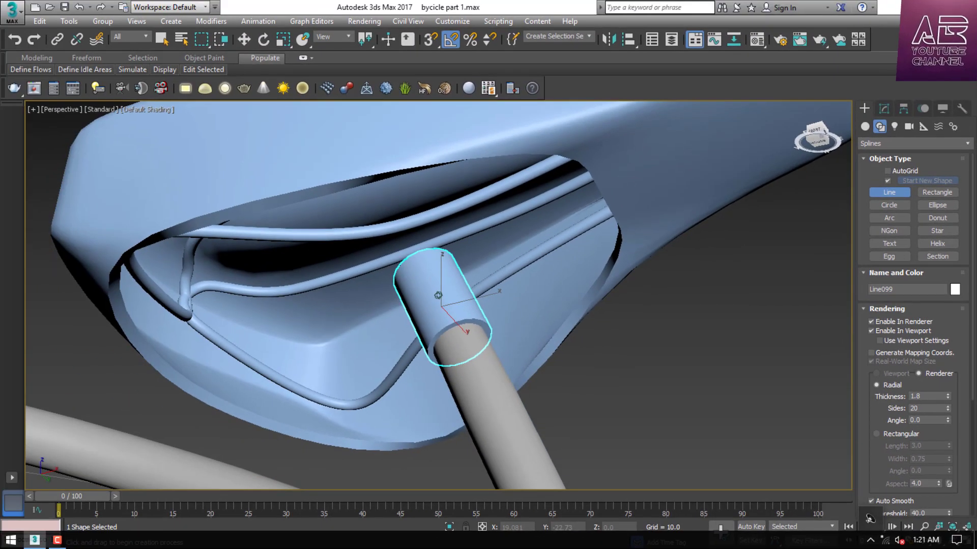
middle_click_drag(438, 295, 449, 316, "alt")
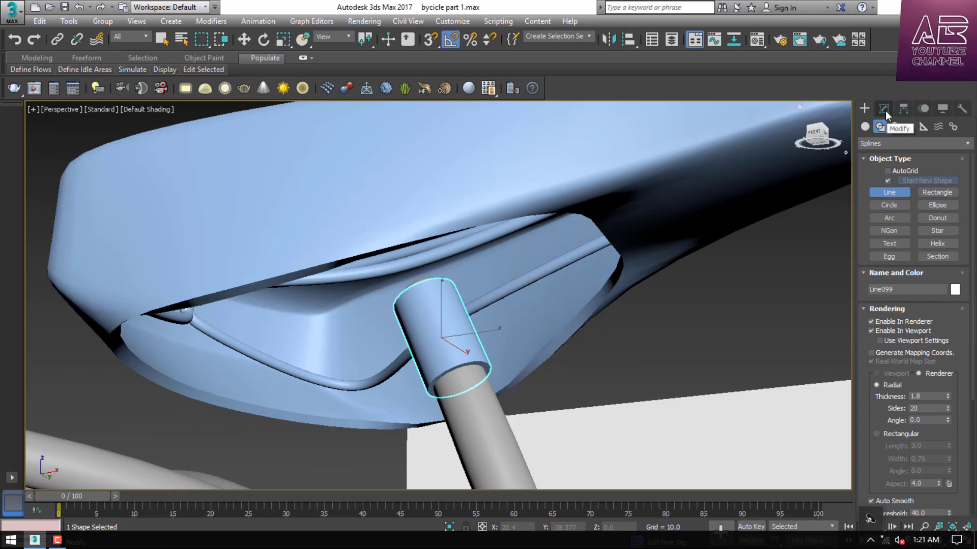
Draw a straight crossbar line along Y in the Top view, spanning both seat rails at the seat post.
key("t")
scroll(487, 321, "up", 2)
scroll(436, 252, "up", 2)
left_click(475, 167)
left_click(475, 413)
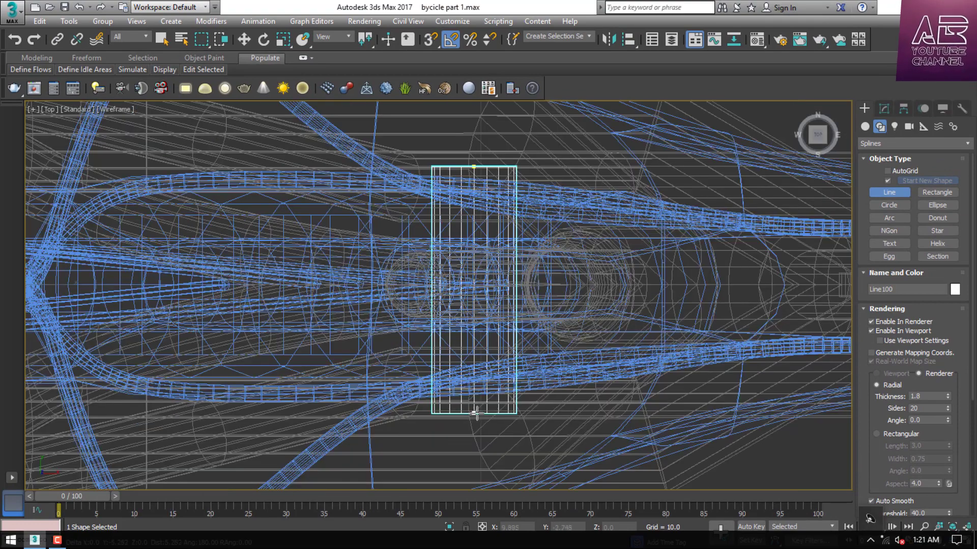
right_click(475, 413)
Raise the crossbar vertically in the Left view to the seat rails beneath the saddle.
key("p")
scroll(488, 376, "down", 5)
key("alt+w")
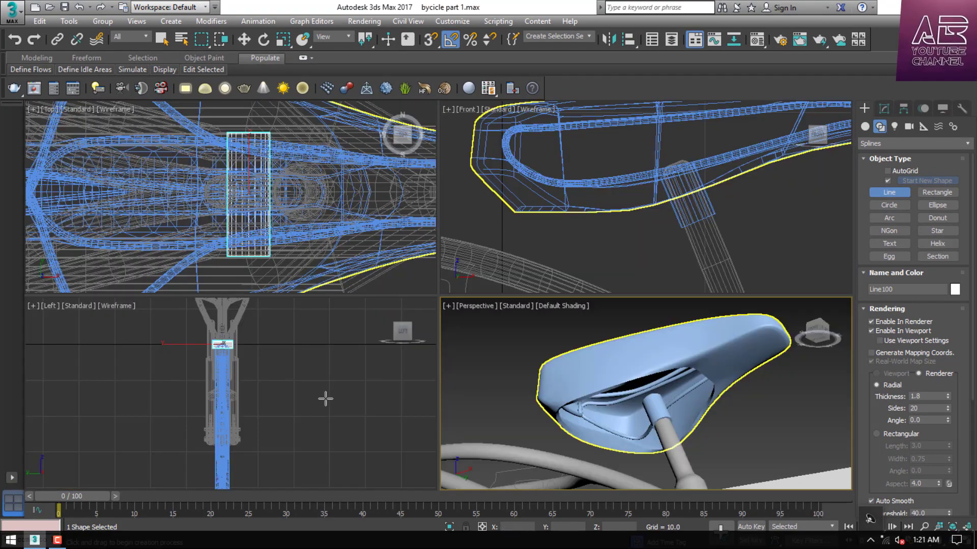
key("alt+w")
scroll(439, 211, "up", 4)
key("w")
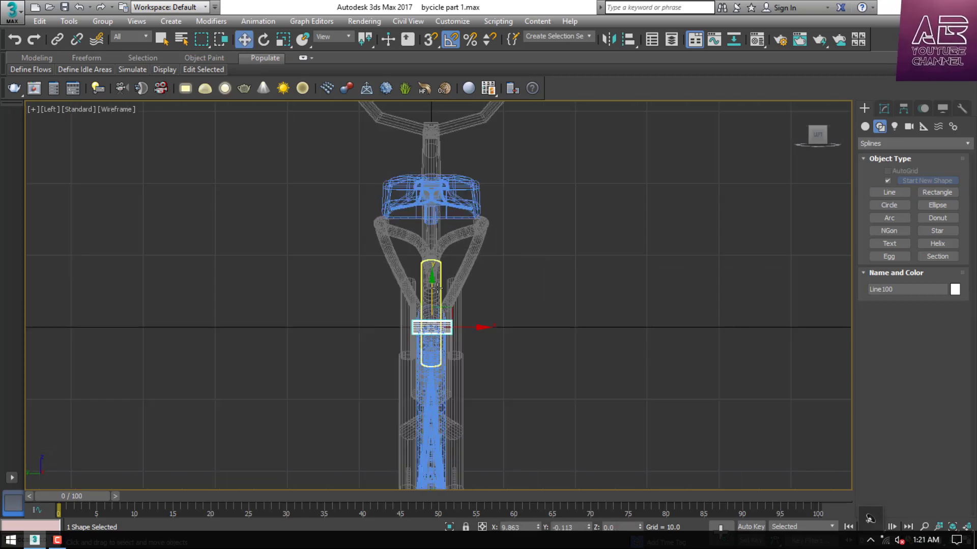
left_click_drag(432, 284, 438, 116)
scroll(485, 290, "down", 2)
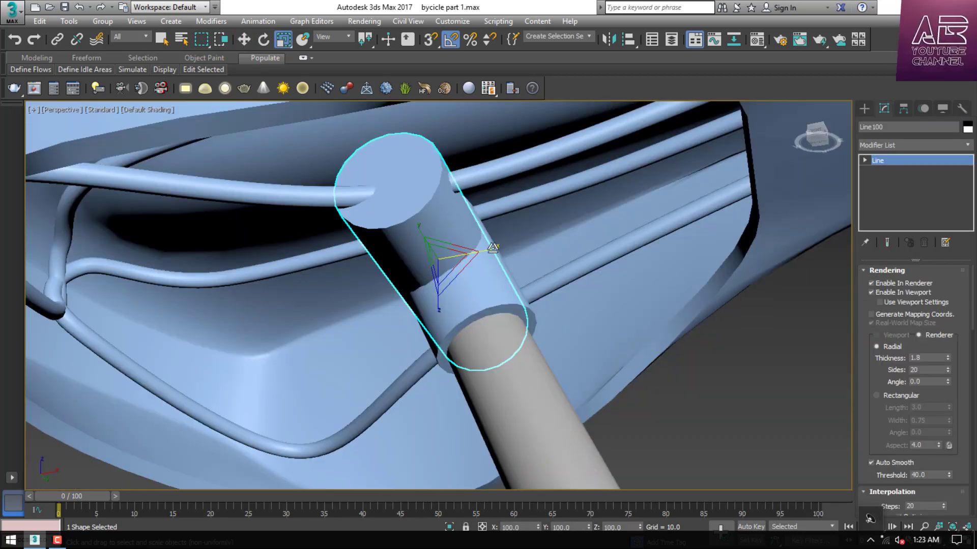
Scale the crossbar beneath the saddle along X to about 153%.
left_click_drag(493, 247, 515, 241)
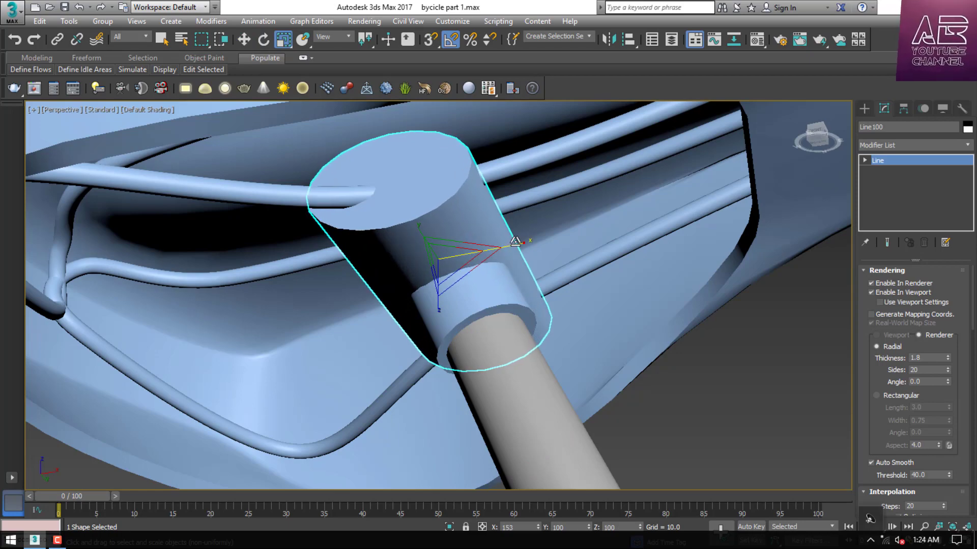
middle_click_drag(515, 241, 438, 295, "alt")
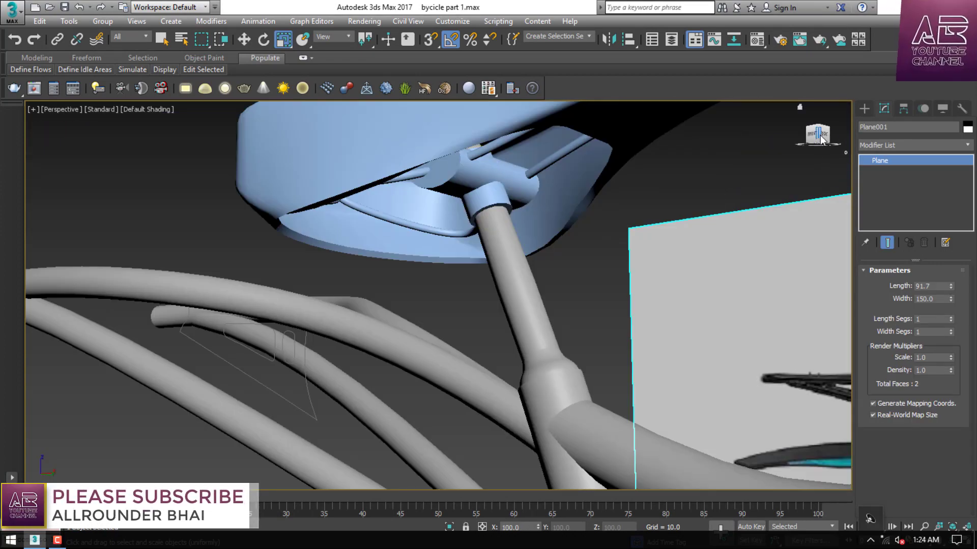
middle_click_drag(438, 295, 438, 295, "alt")
scroll(591, 361, "down", 3)
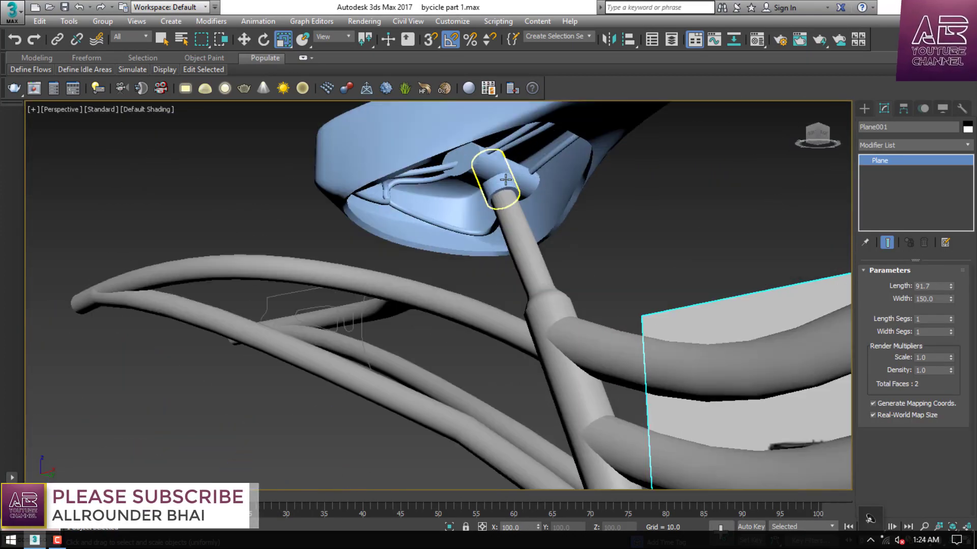
scroll(501, 198, "up", 3)
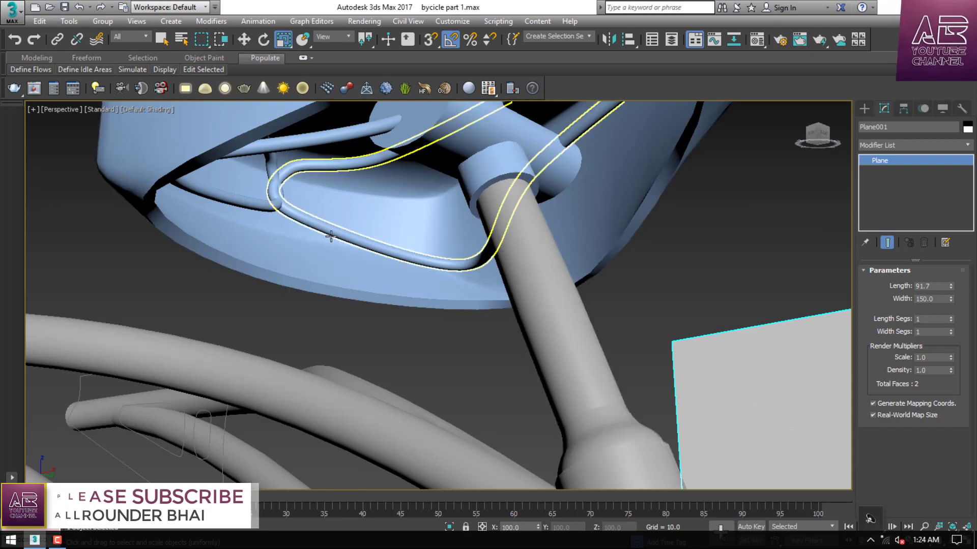
Create a helix beside the saddle in the Top view, with radii of about 2.45 and 2.49 and a height of about 2.41.
key("t")
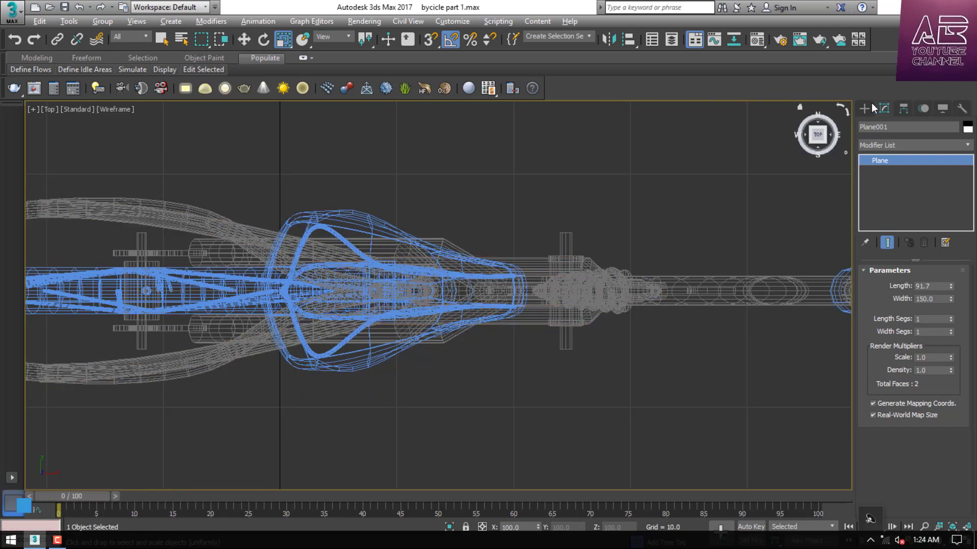
left_click(864, 108)
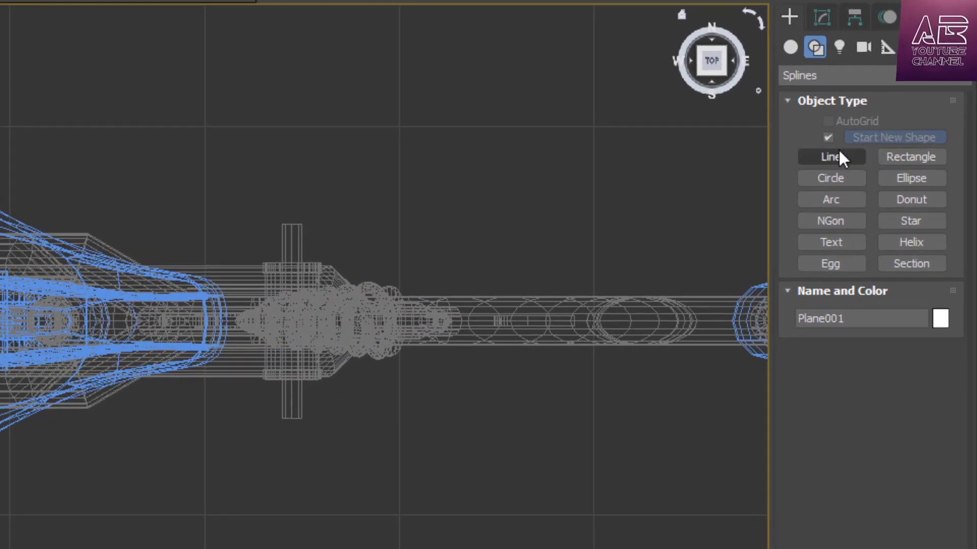
left_click(912, 242)
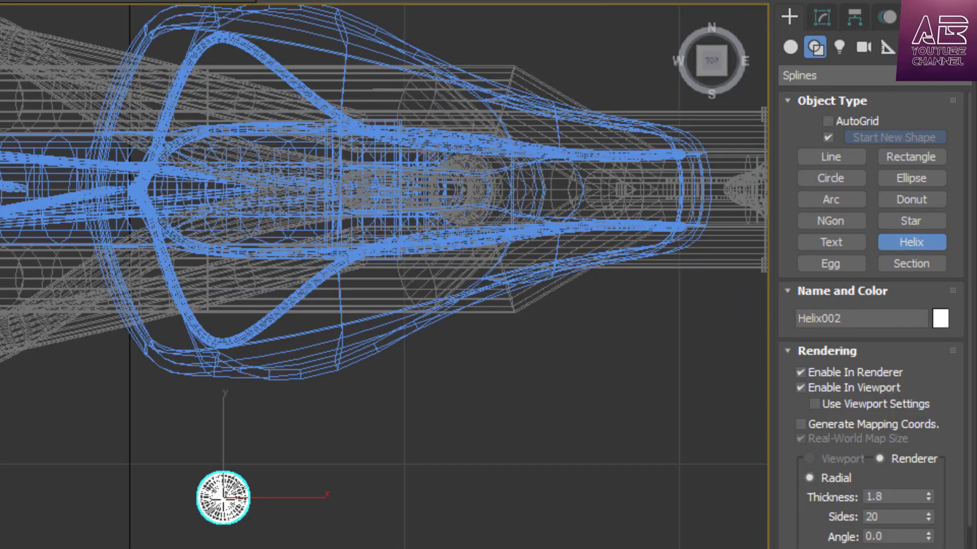
left_click_drag(252, 489, 289, 512)
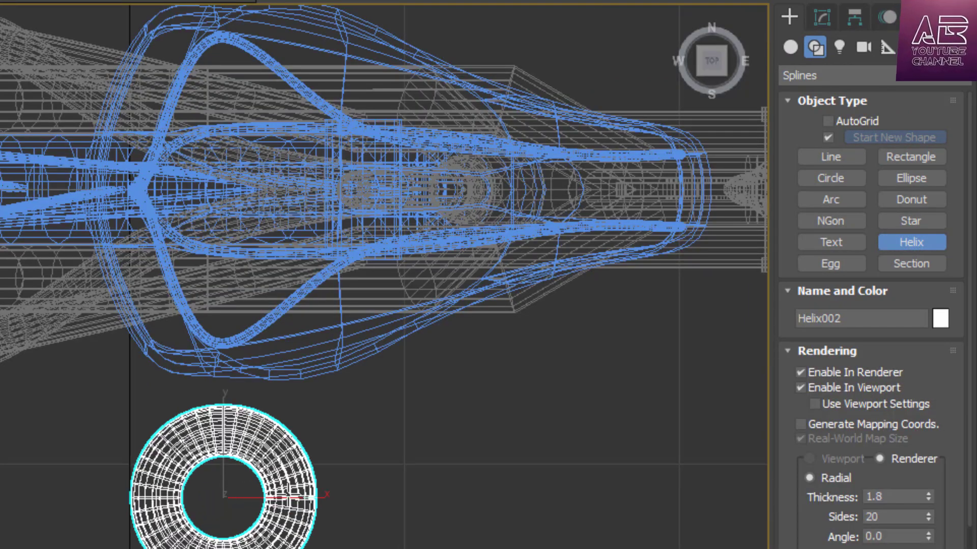
left_click(300, 486)
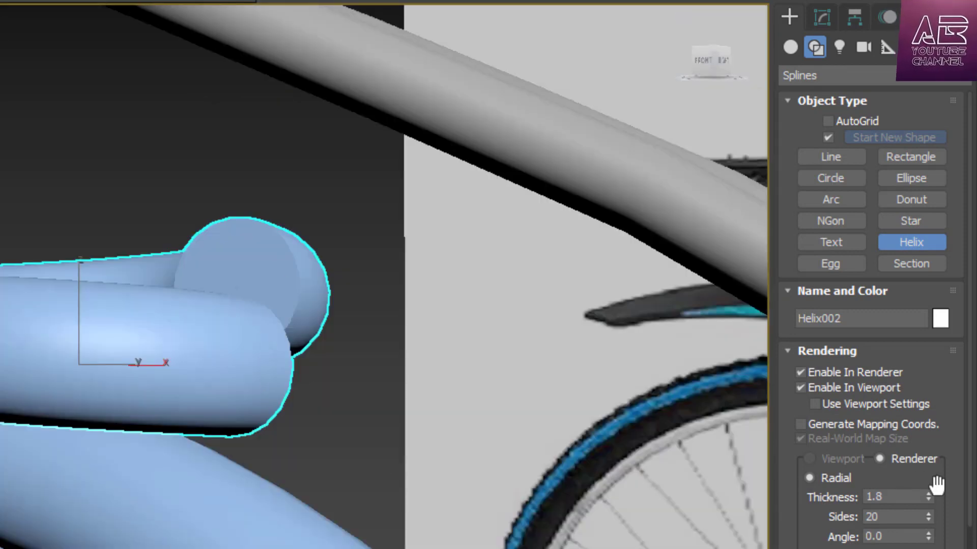
Set the helix's radial thickness to 0.35.
left_click_drag(928, 492, 935, 548)
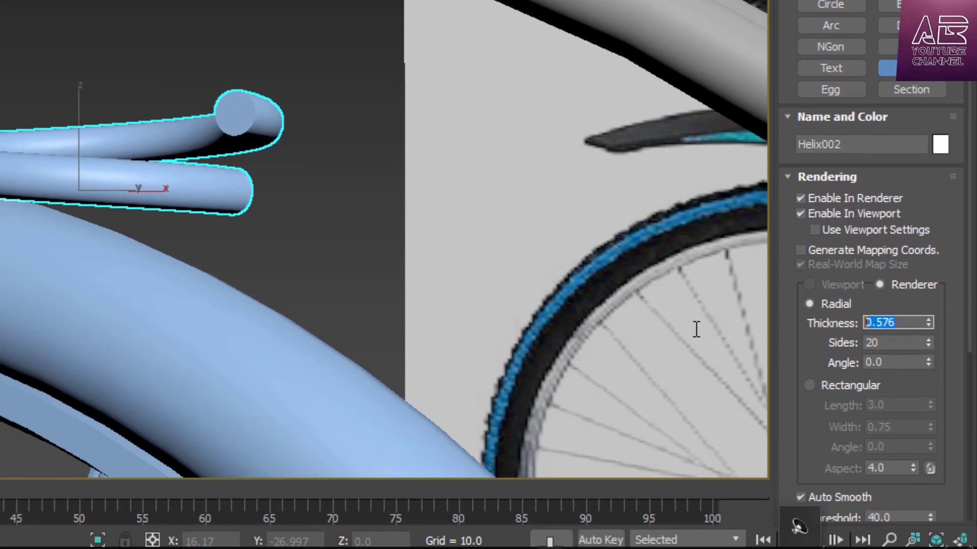
type("0.35")
key("Return")
scroll(929, 438, "down", 5)
left_click_drag(926, 450, 917, 300)
Raise the helix in the Front view to the rear underside of the saddle, at about Z 15.07.
key("f")
key("F3")
scroll(224, 66, "down", 6)
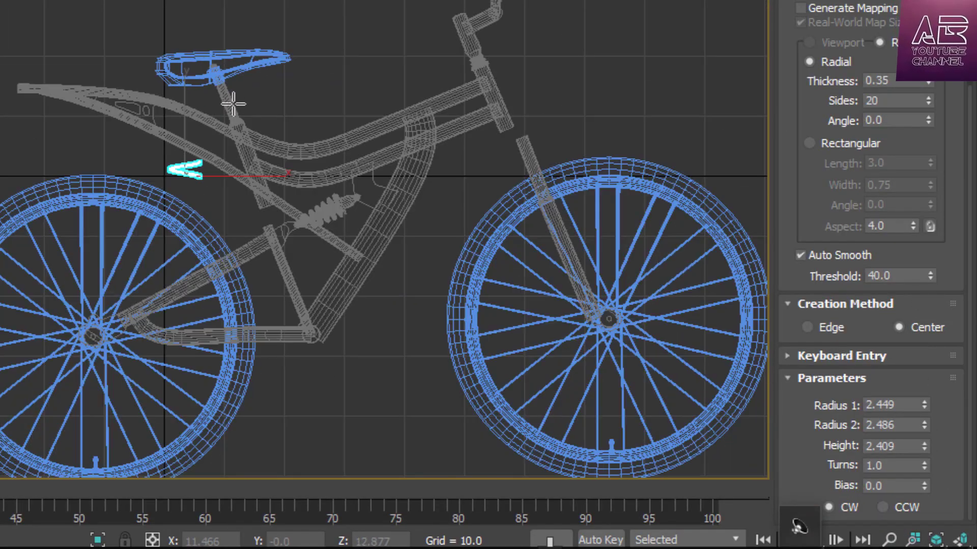
scroll(233, 103, "up", 5)
key("w")
left_click_drag(116, 304, 116, 49)
scroll(124, 22, "up", 6)
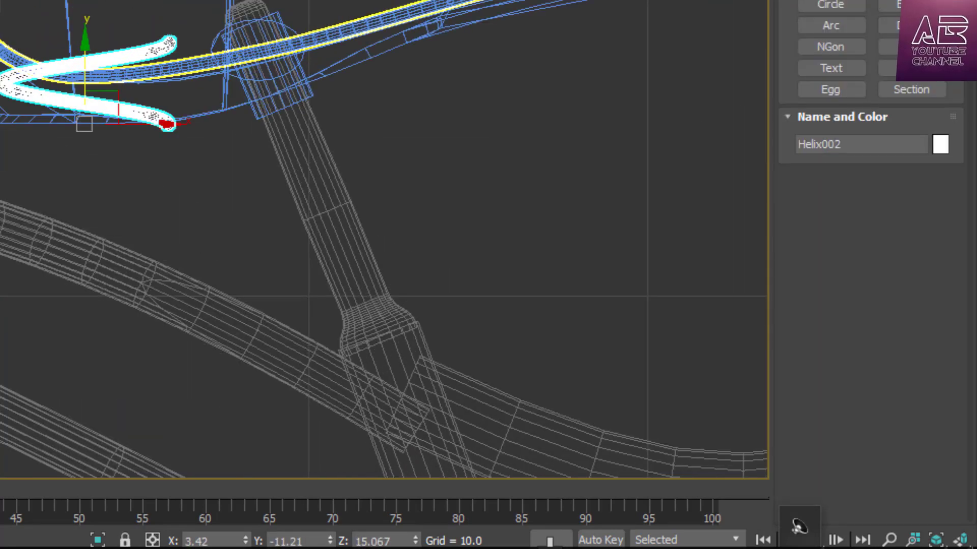
key("F3")
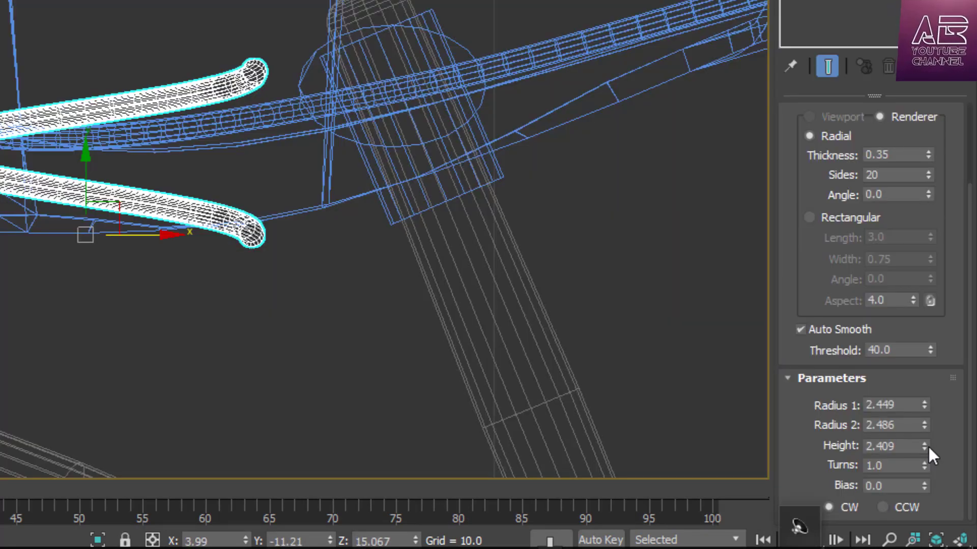
Set both radii of the helix to 1.5.
left_click_drag(926, 430, 927, 470)
double_click(895, 403)
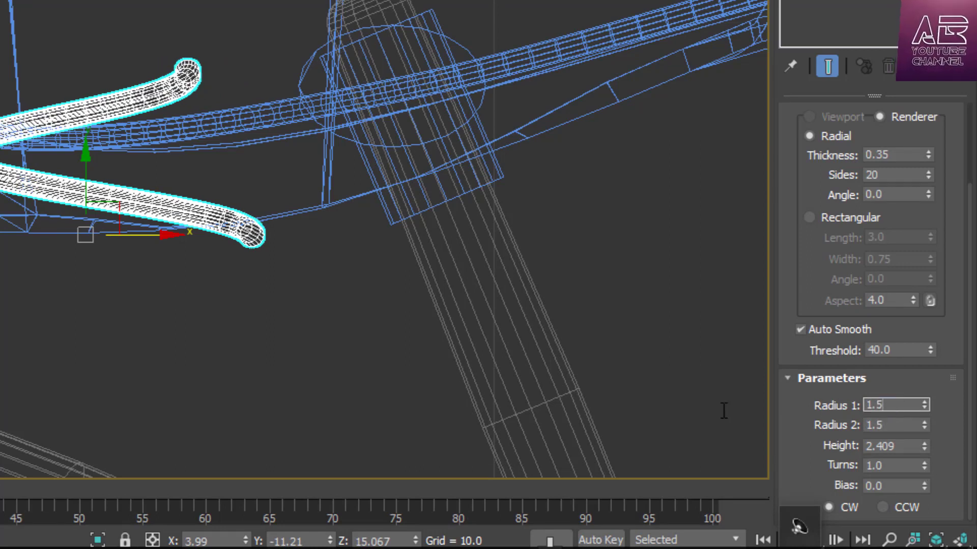
type("1.5")
key("Return")
Set the helix's height to 3.5 and its turns to 5 to form a coil spring.
left_click_drag(924, 448, 929, 403)
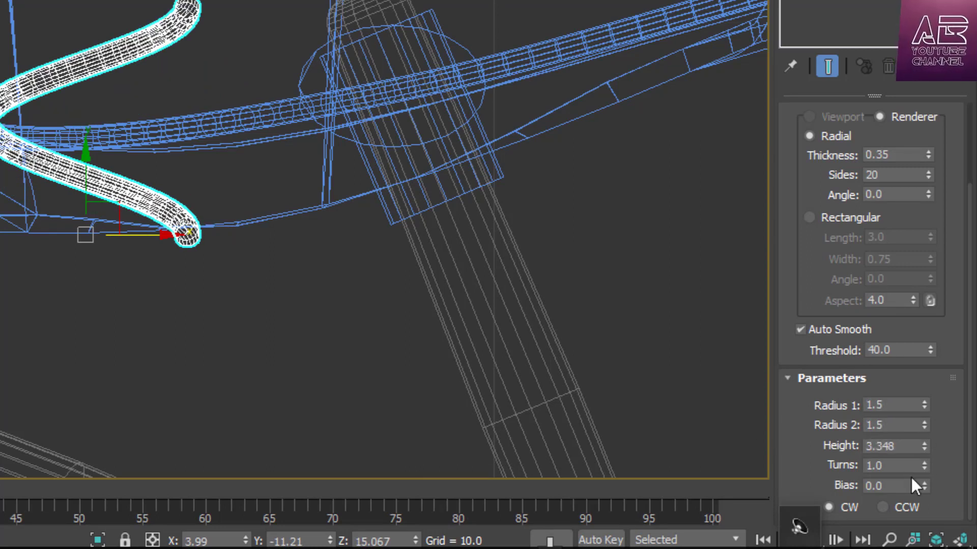
type("5")
key("Return")
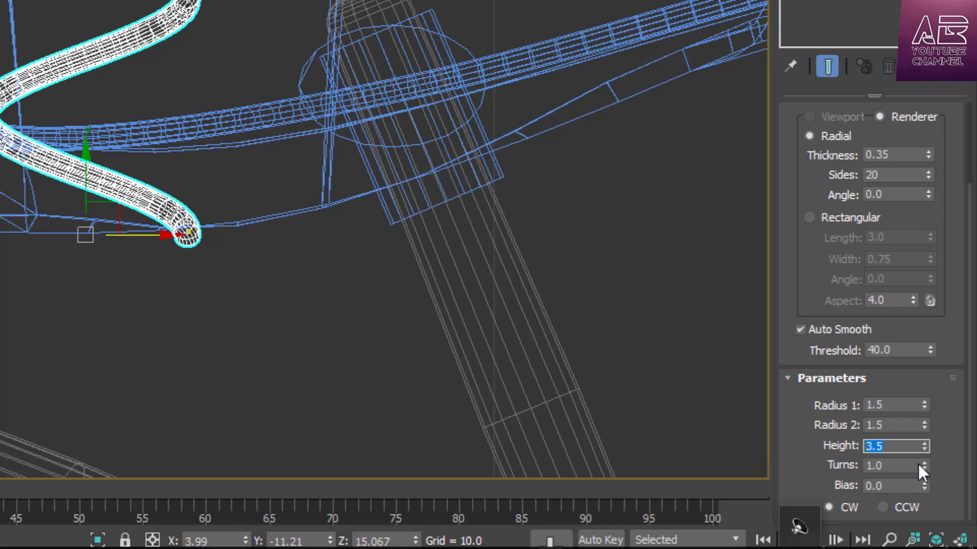
left_click_drag(921, 466, 885, 156)
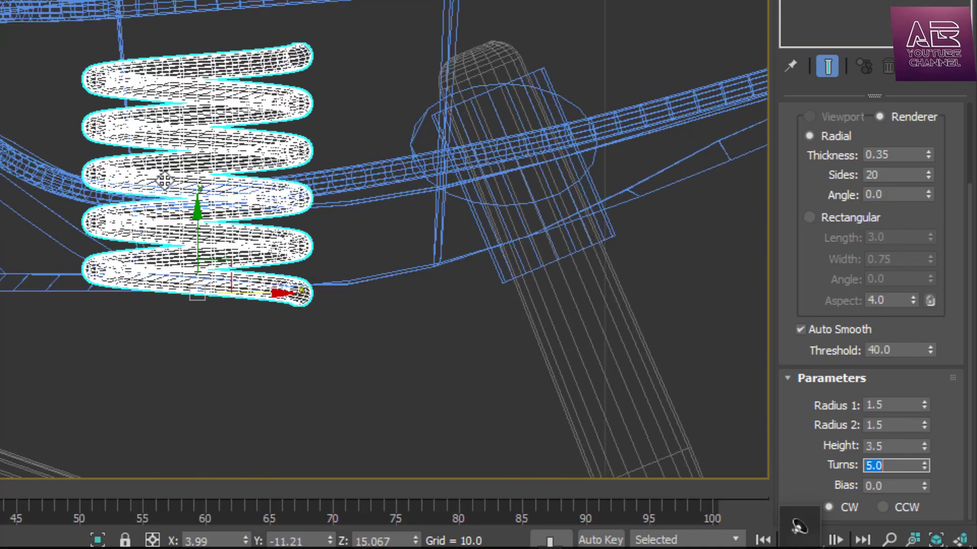
Position the coil spring within the rear side bend of the saddle rails, adjusting it in the Front and Top views.
left_click_drag(179, 208, 132, 172)
key("t")
scroll(47, 166, "down", 4)
left_click_drag(175, 213, 197, 214)
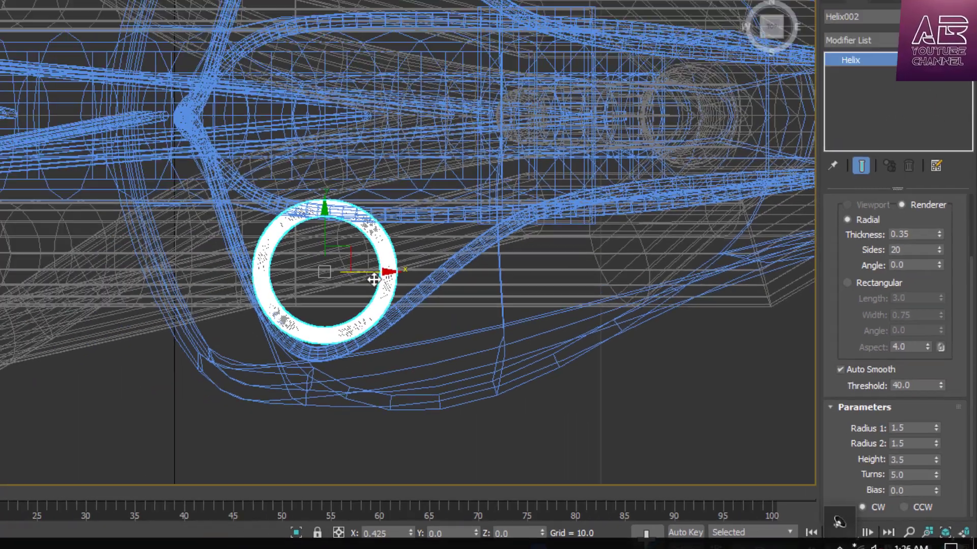
Copy the coil spring about 7.5 units along Y to the saddle's opposite side and mirror the copy.
left_click_drag(468, 307, 467, 131, "shift")
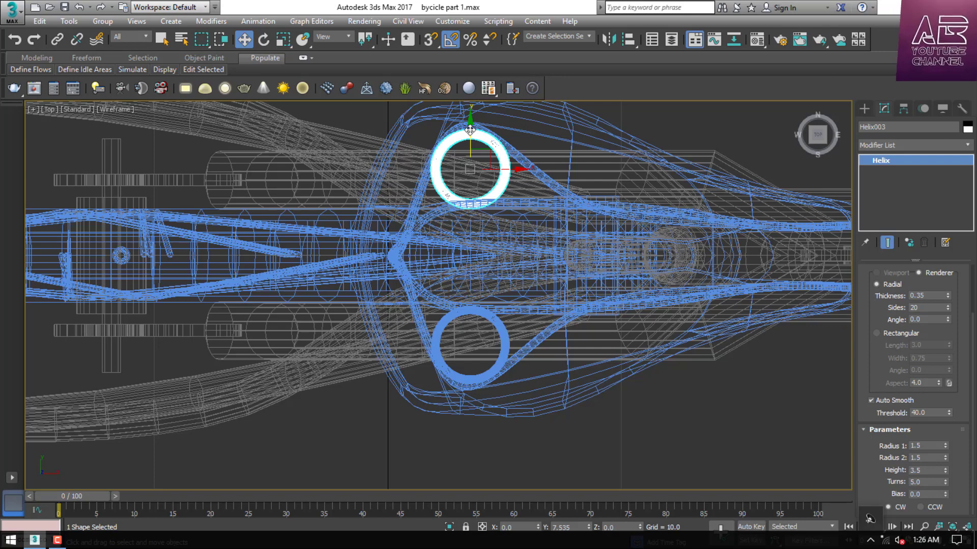
left_click(609, 39)
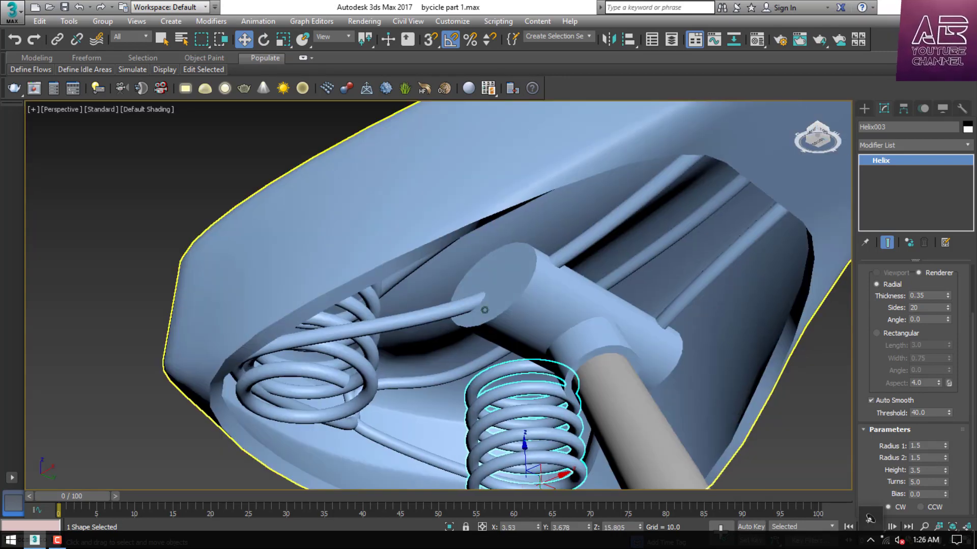
Flip the normals of the lathed stem that connects the handlebar to the head tube.
middle_click_drag(473, 305, 485, 310, "alt")
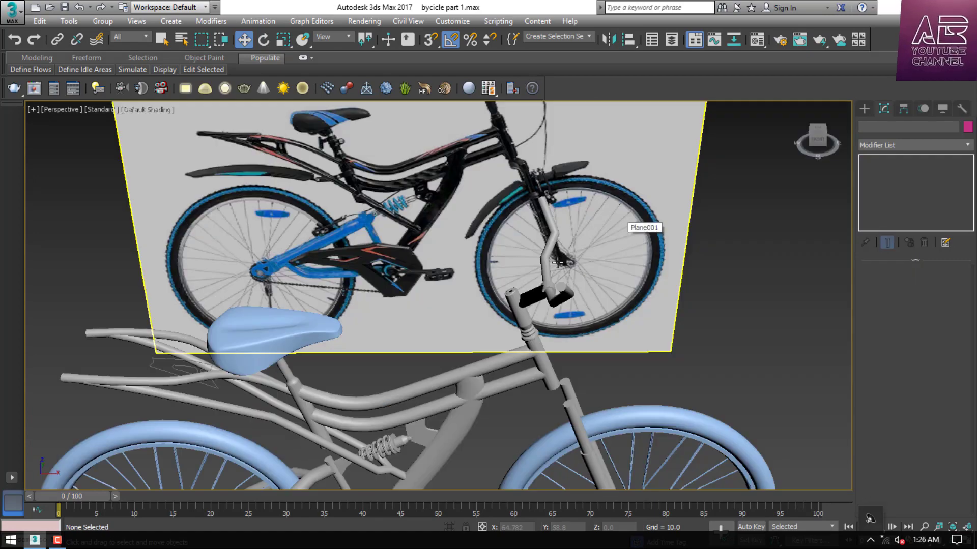
scroll(578, 264, "up", 3)
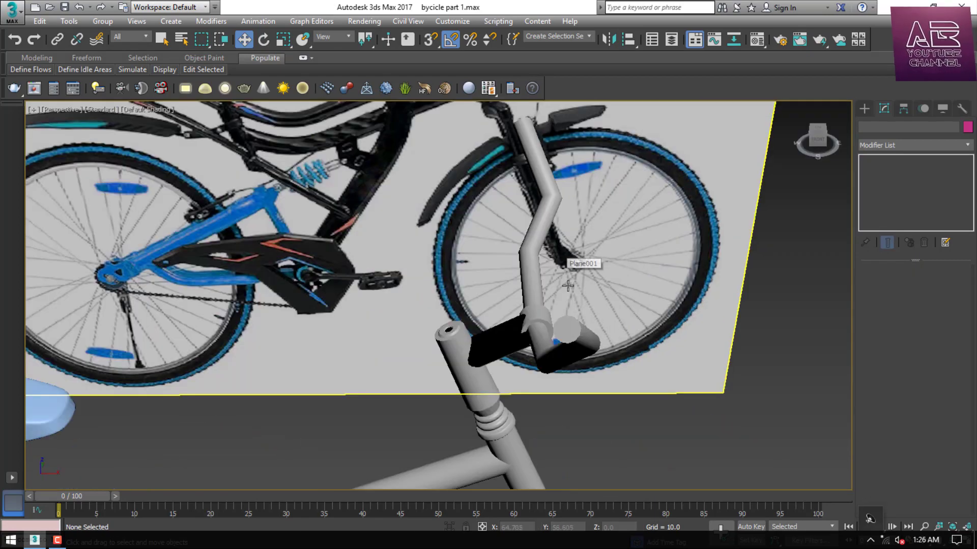
left_click(574, 338)
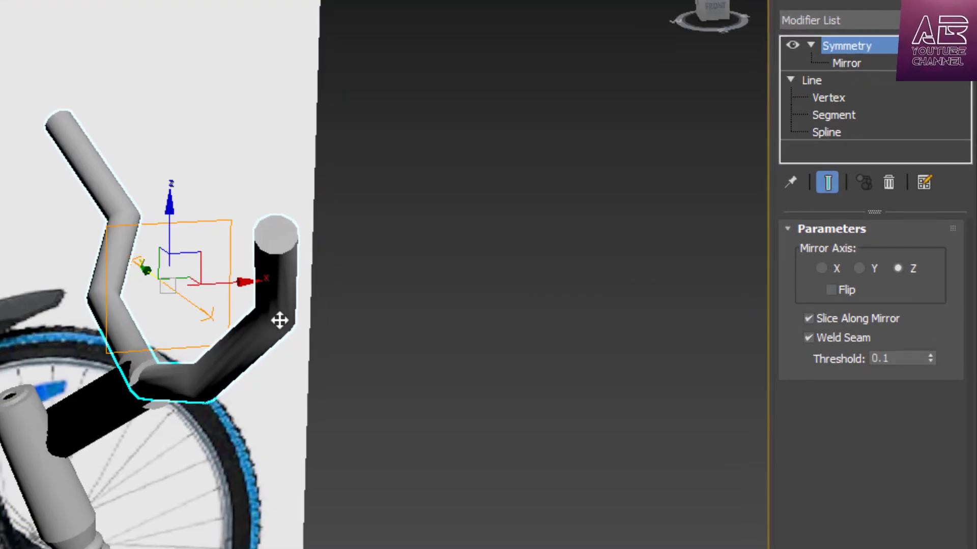
left_click(829, 99)
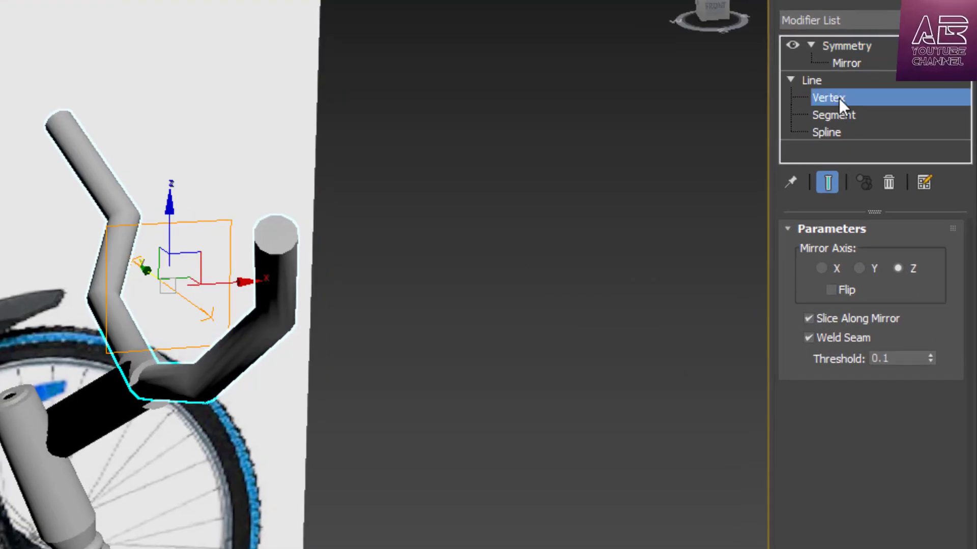
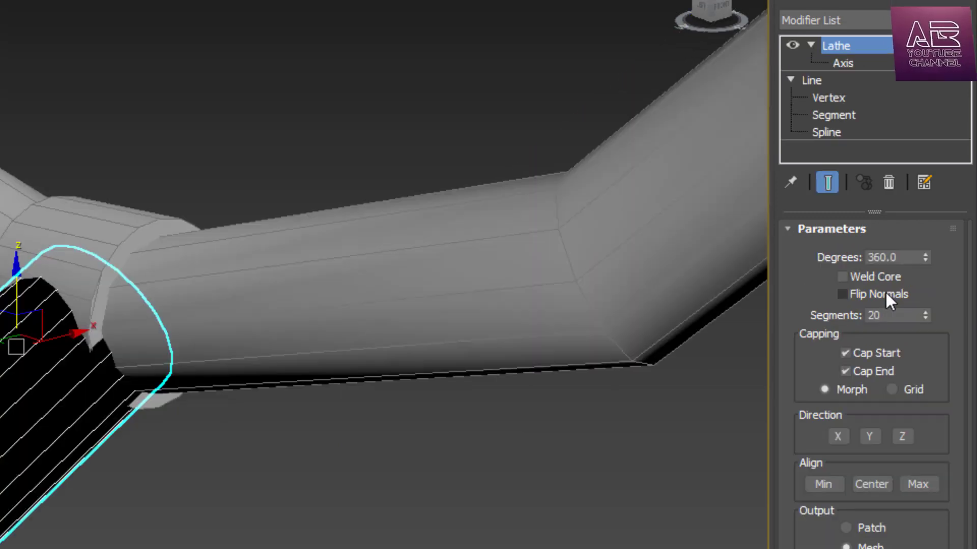
left_click(886, 292)
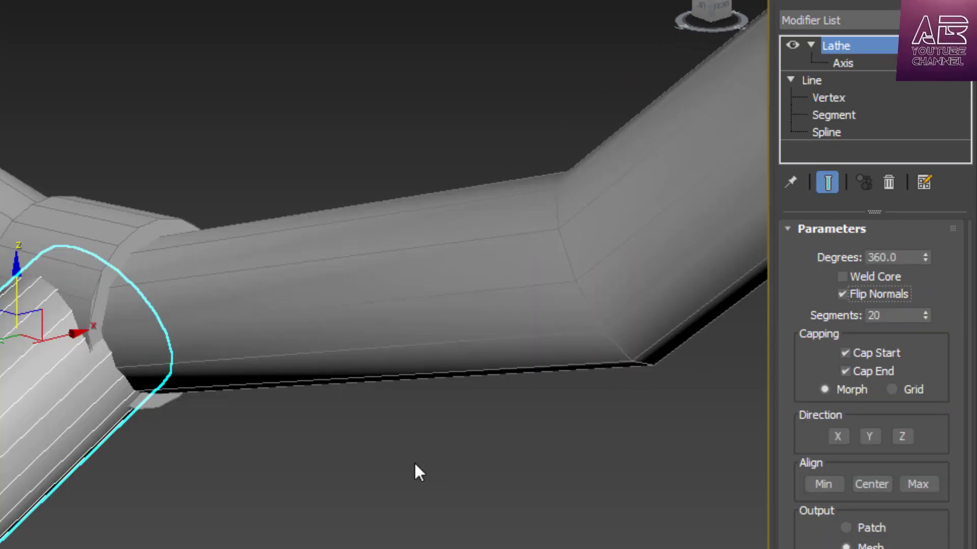
left_click(466, 398)
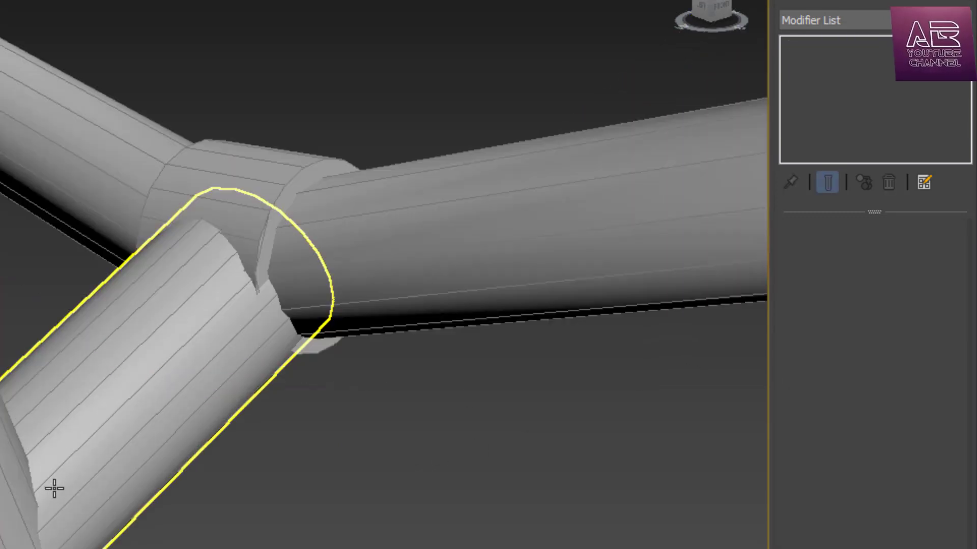
left_click(107, 473)
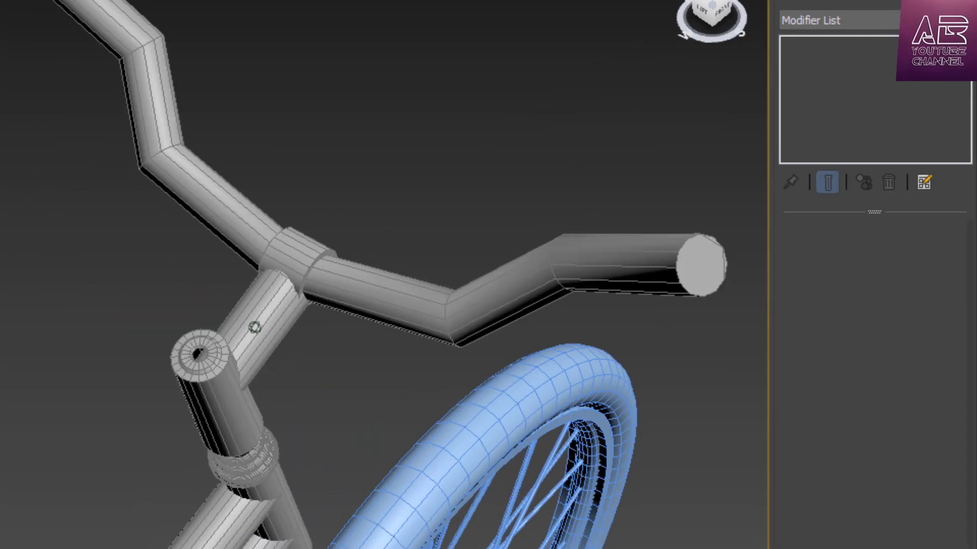
Move the handlebar line's three outer vertices outward along Y in the Top view, lengthening the straight section beside the stem.
middle_click_drag(255, 327, 254, 327, "alt")
left_click_drag(499, 210, 454, 283)
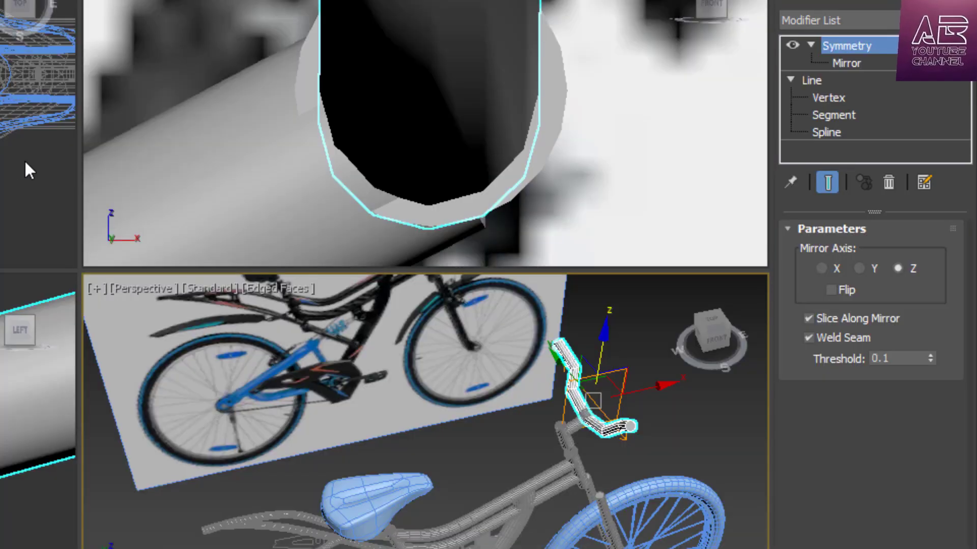
left_click_drag(418, 203, 154, 475)
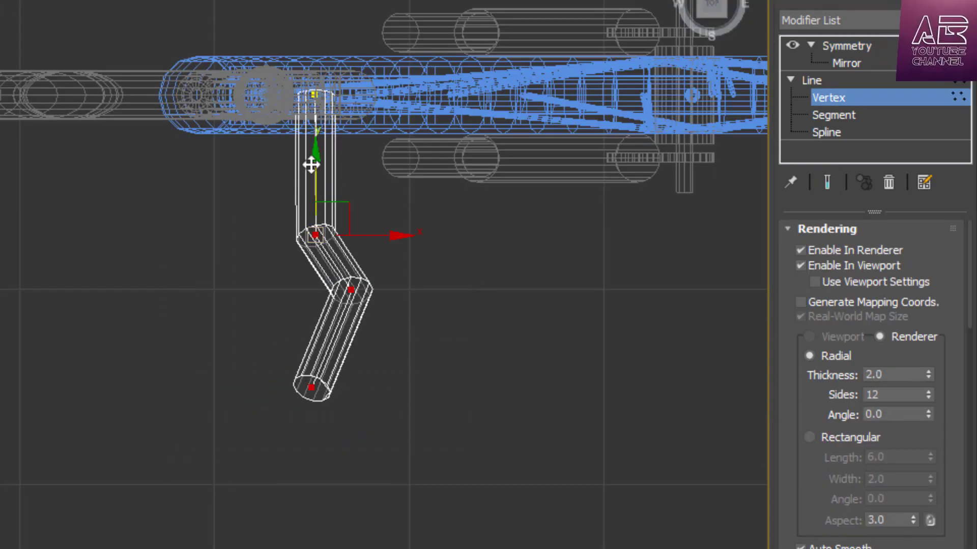
left_click_drag(310, 164, 320, 255)
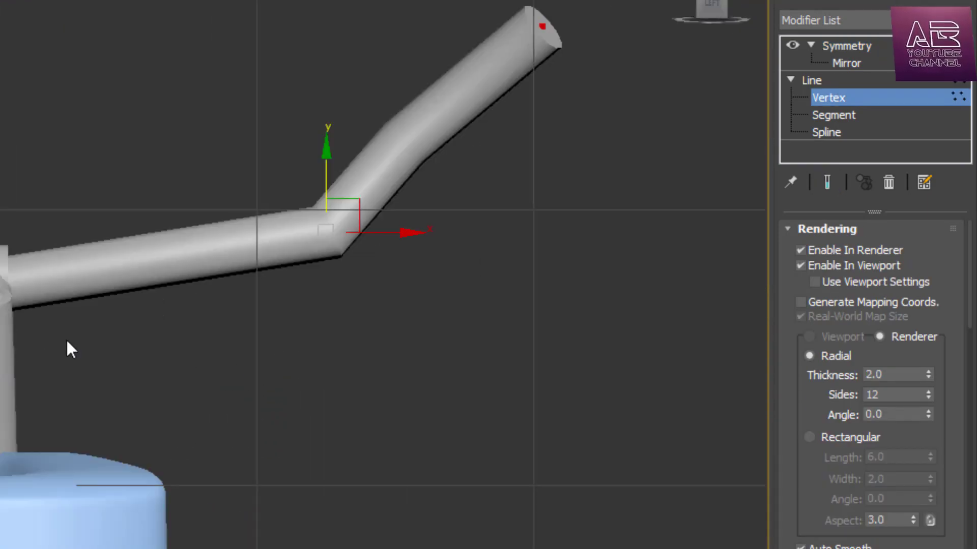
With line rendering disabled, draw the half-profile of a grip along one handlebar end in the Top view, flaring at both ends.
scroll(165, 269, "up", 2)
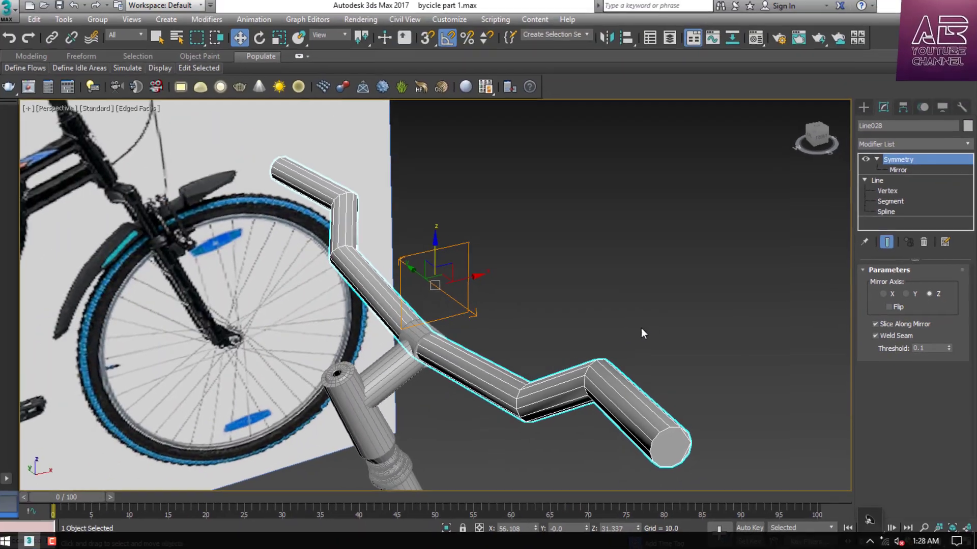
left_click(764, 260)
left_click(867, 109)
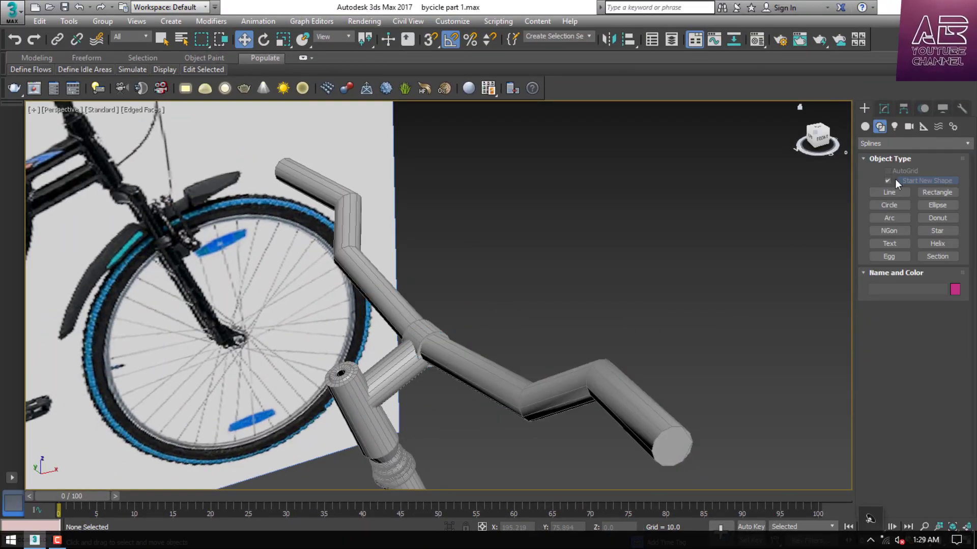
left_click(890, 192)
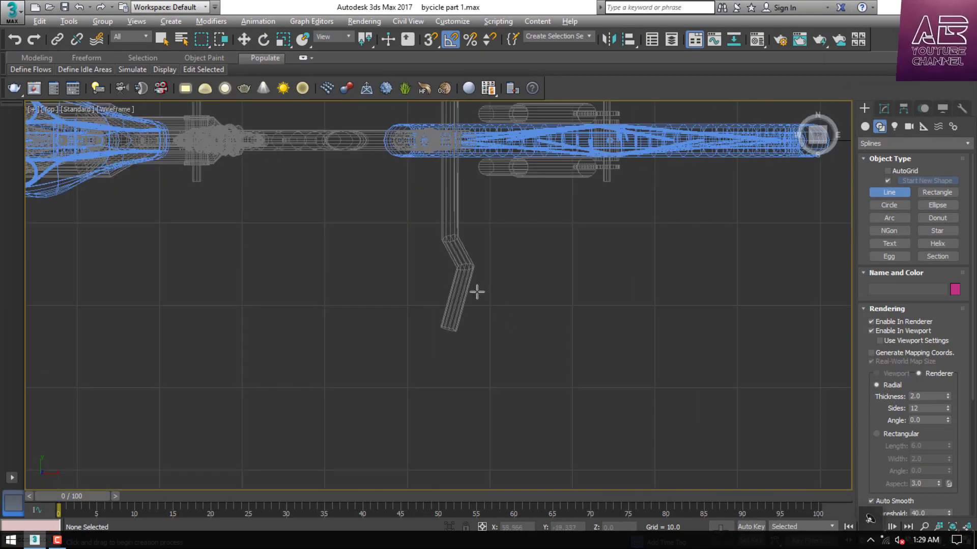
scroll(477, 292, "up", 8)
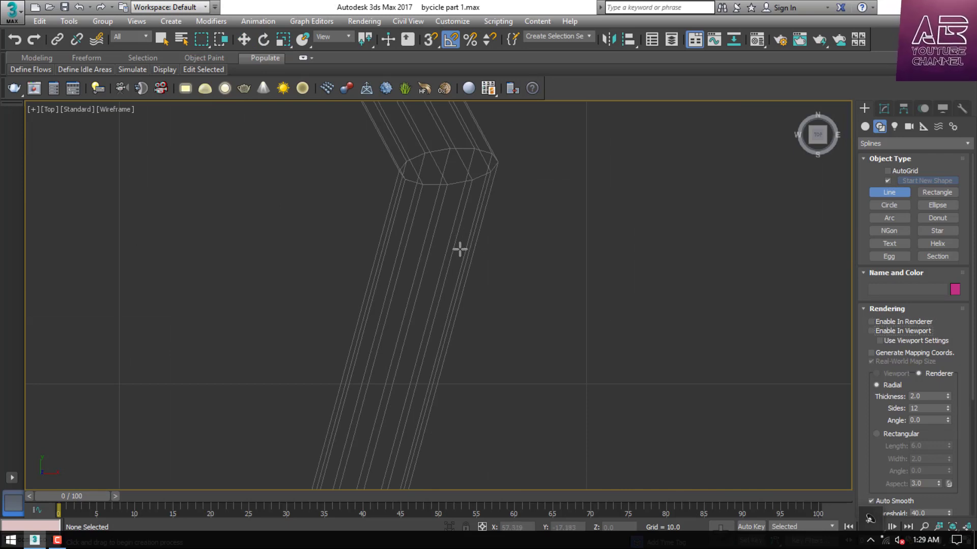
left_click(458, 248)
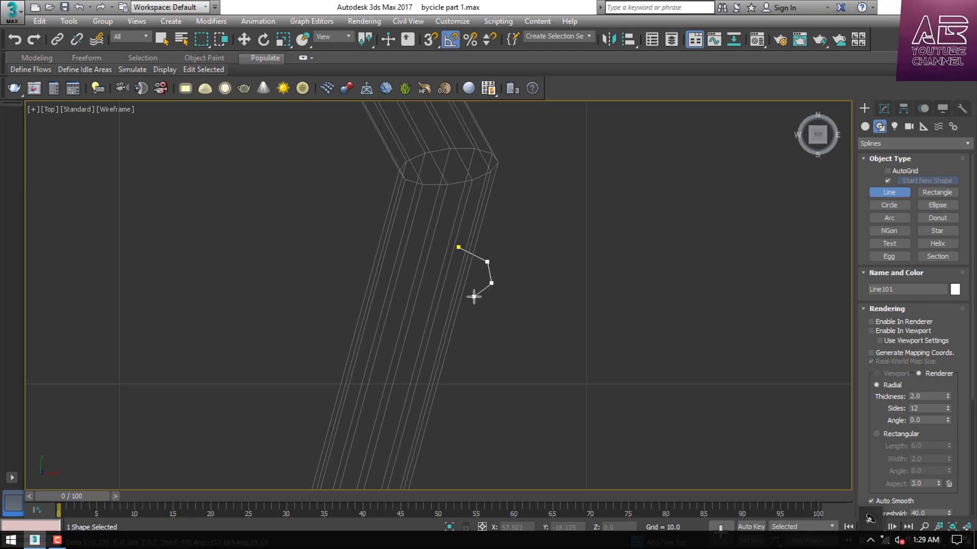
left_click(474, 297)
key("i")
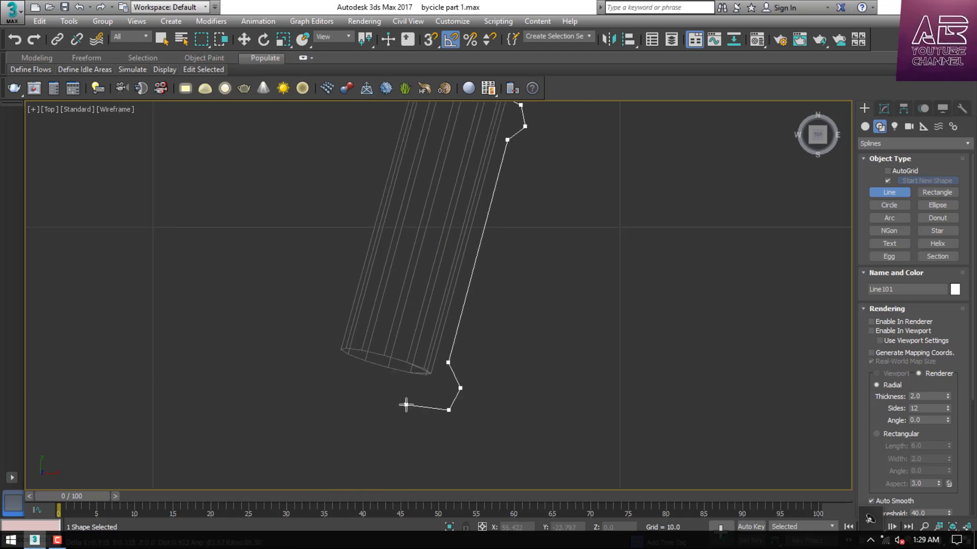
scroll(496, 375, "down", 2)
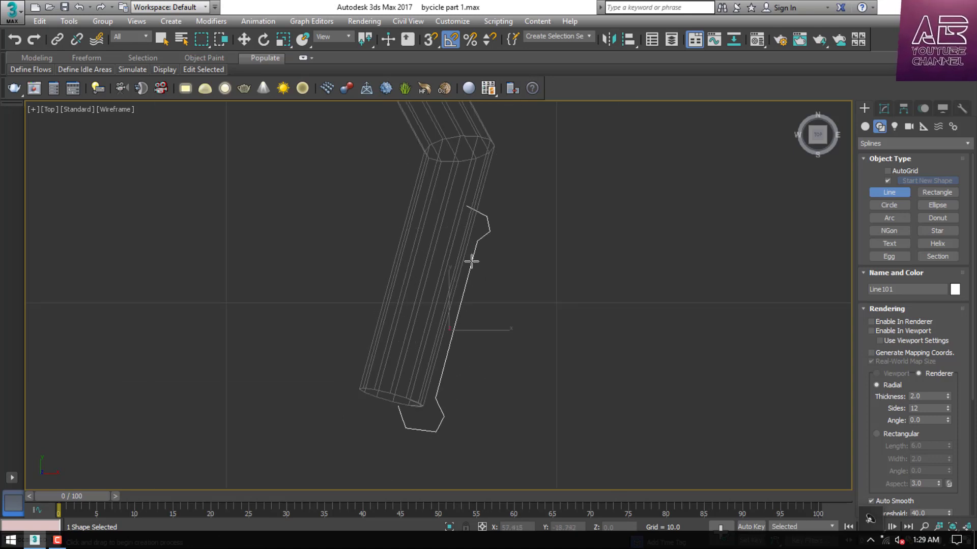
Apply a Lathe modifier to the grip profile and expose its axis sub-object.
left_click(885, 109)
left_click(923, 145)
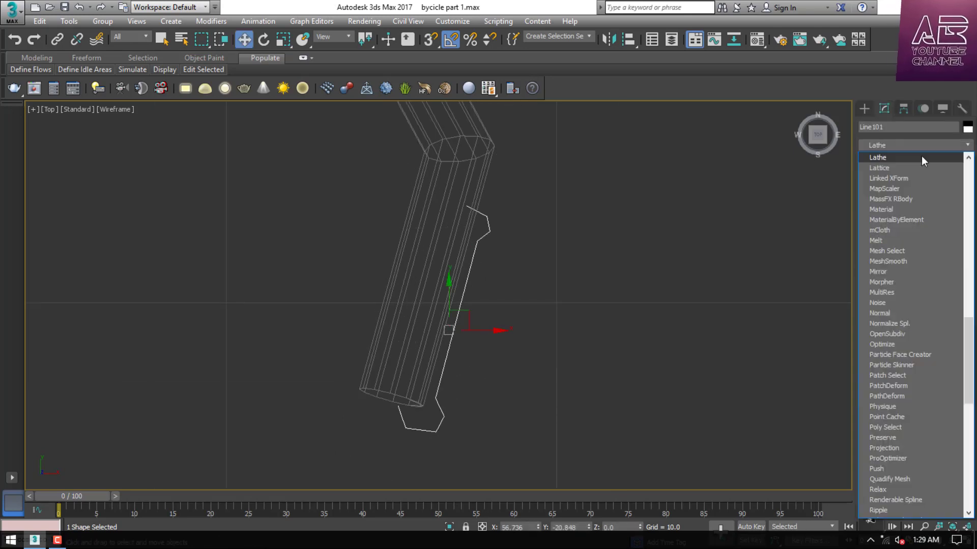
left_click(921, 155)
left_click(877, 161)
Shift and rotate the lathe axis so the revolved grip follows the centreline of the angled handlebar end.
left_click(878, 172)
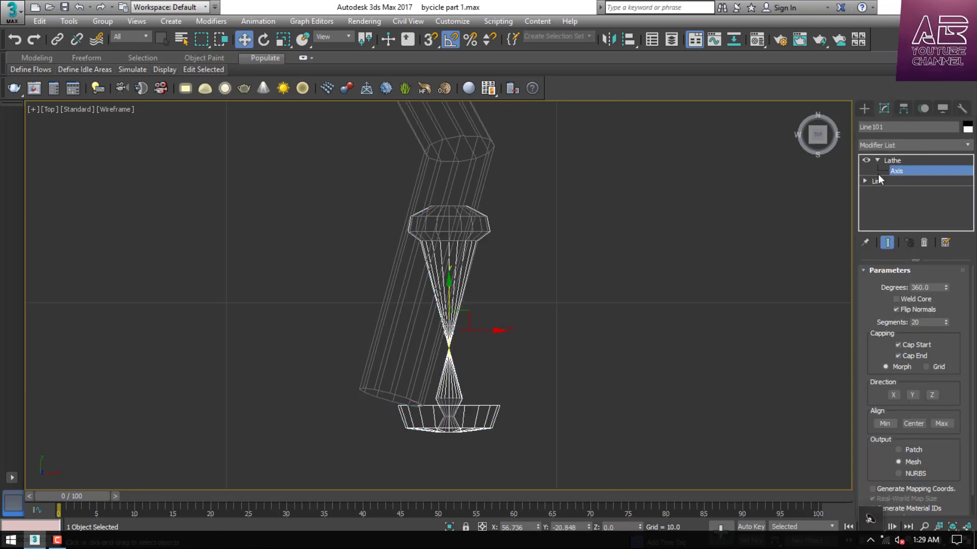
left_click_drag(492, 333, 459, 301)
key("e")
key("w")
left_click_drag(414, 336, 413, 332)
Raise the whole lathed grip vertically onto the handlebar end in the Left view.
key("l")
key("F3")
scroll(511, 376, "down", 8)
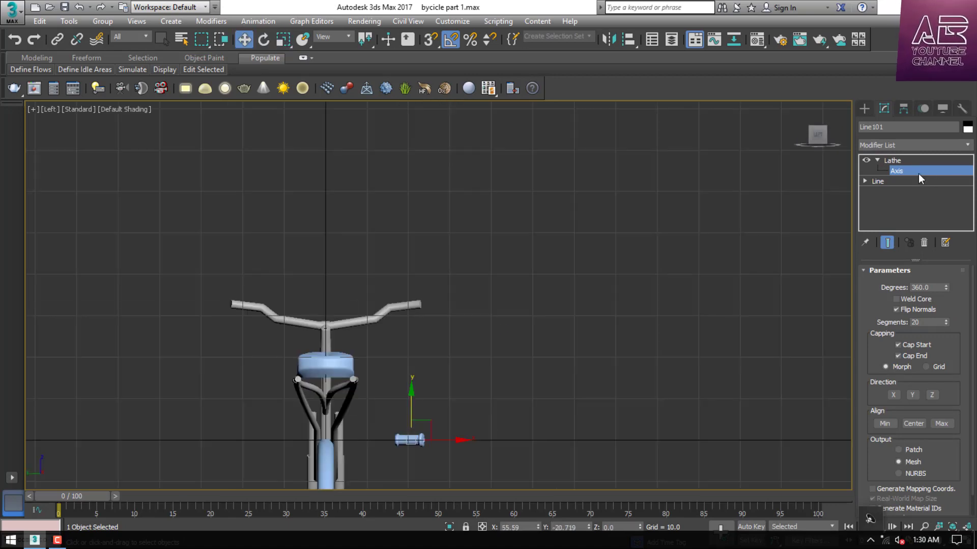
left_click(908, 161)
left_click_drag(410, 415, 409, 294)
scroll(403, 313, "up", 4)
scroll(407, 328, "up", 9)
Rotate the grip in the Left view to match the slope of the handlebar tube.
key("F3")
key("e")
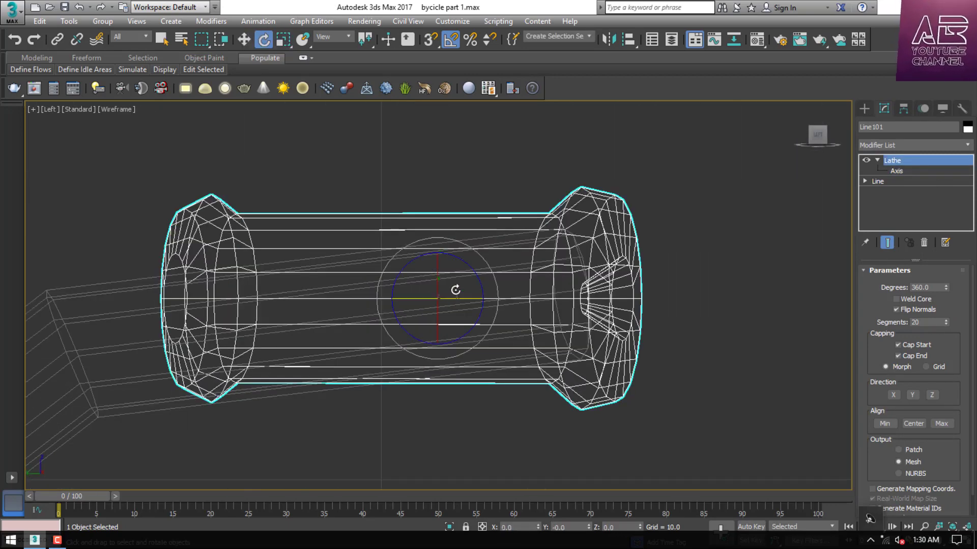
mouse_move(497, 281)
left_mouse_down()
mouse_move(494, 264)
mouse_move(440, 276)
left_mouse_up()
key("w")
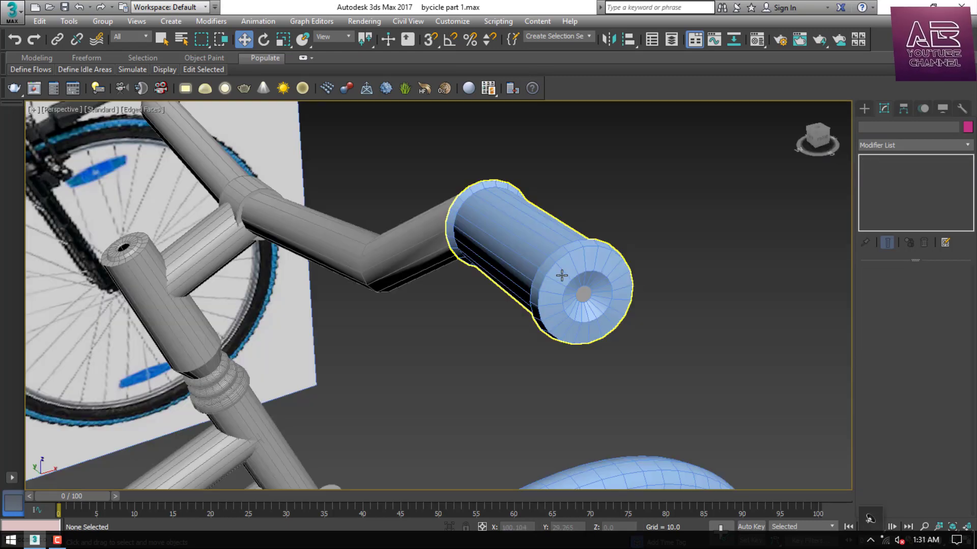
Clone the finished grip across to the opposite side of the handlebar in the Top view.
left_click(562, 279)
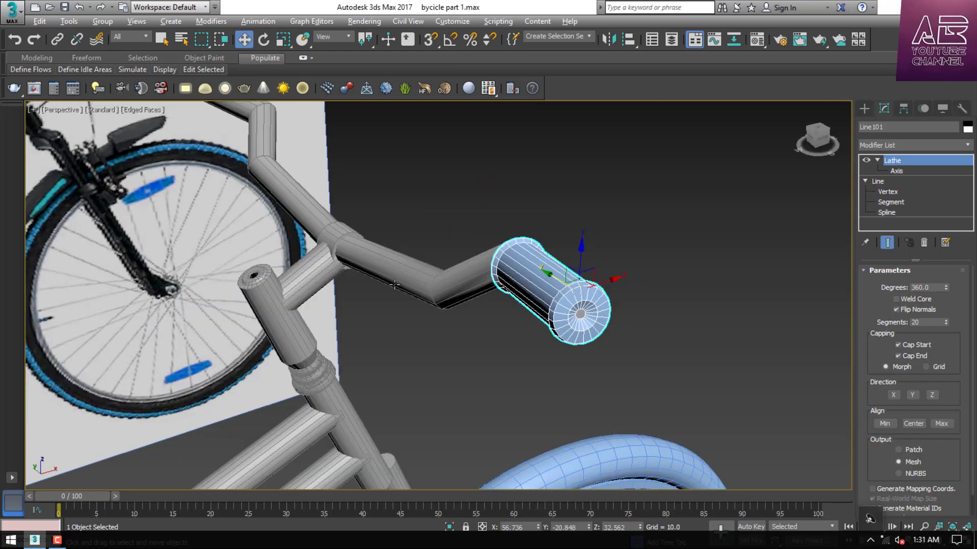
key("alt+w")
right_click(329, 251)
key("alt+w")
scroll(386, 339, "down", 4)
scroll(437, 425, "down", 5)
left_click_drag(436, 347, 469, 107, "shift")
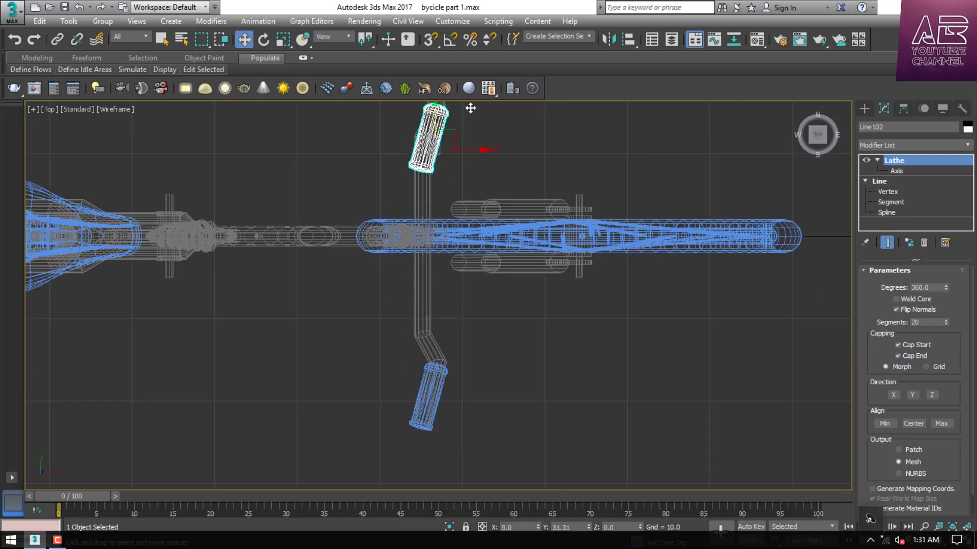
left_click(490, 332)
Mirror the cloned grip so its angle matches the opposite handlebar end.
scroll(466, 402, "down", 5)
scroll(456, 246, "up", 5)
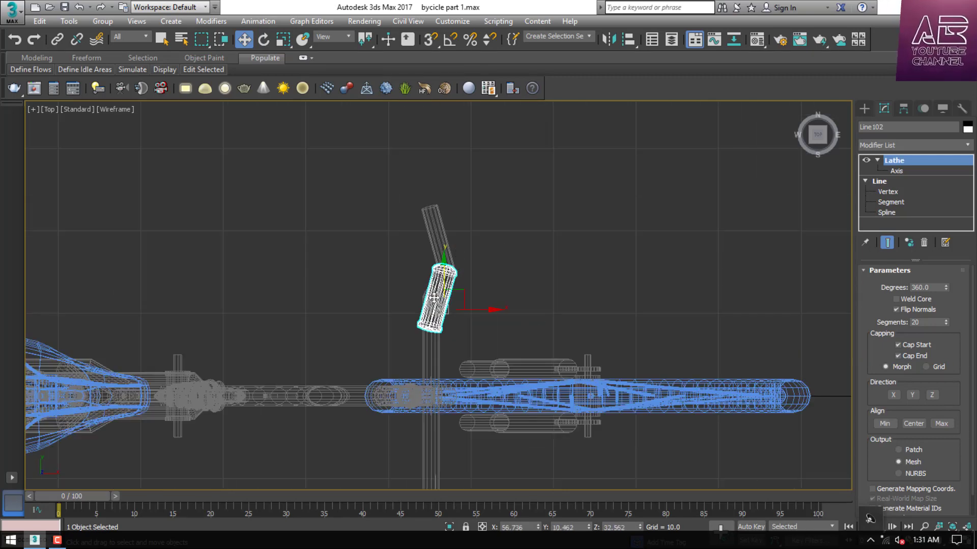
scroll(437, 296, "up", 5)
left_click(609, 39)
left_click(454, 375)
scroll(515, 405, "down", 3)
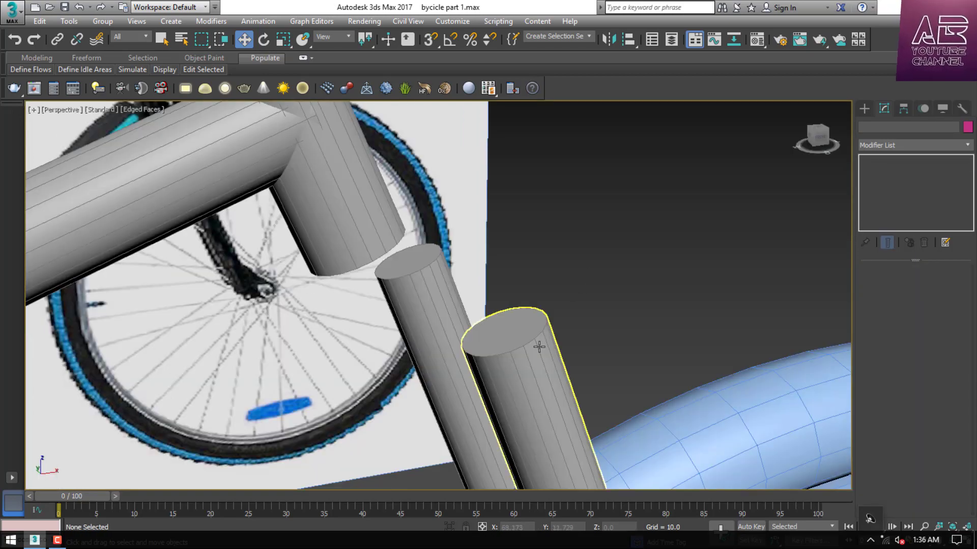
Select the nearer front fork tube and start a new Line with Enable In Renderer and Enable In Viewport turned off.
left_click(478, 403)
key("z")
scroll(563, 297, "down", 5)
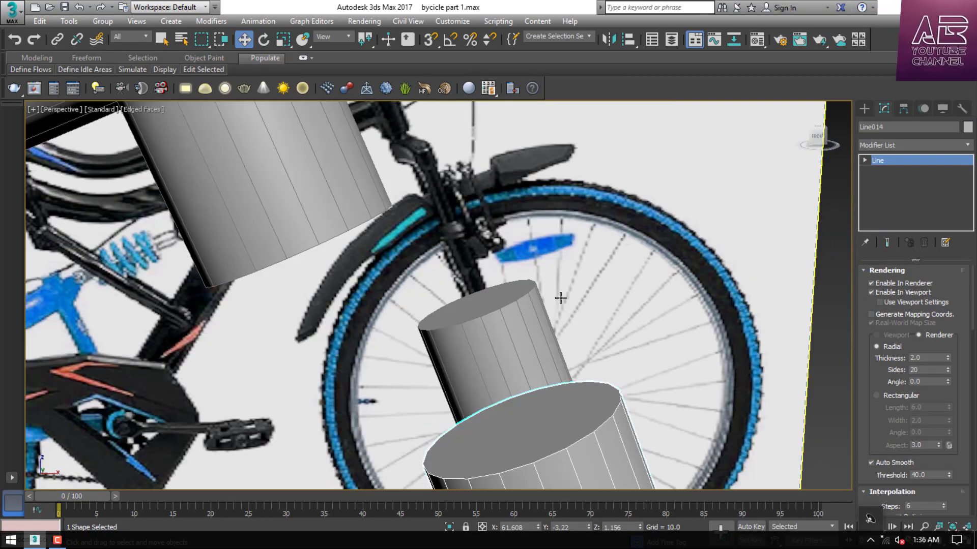
scroll(563, 297, "down", 4)
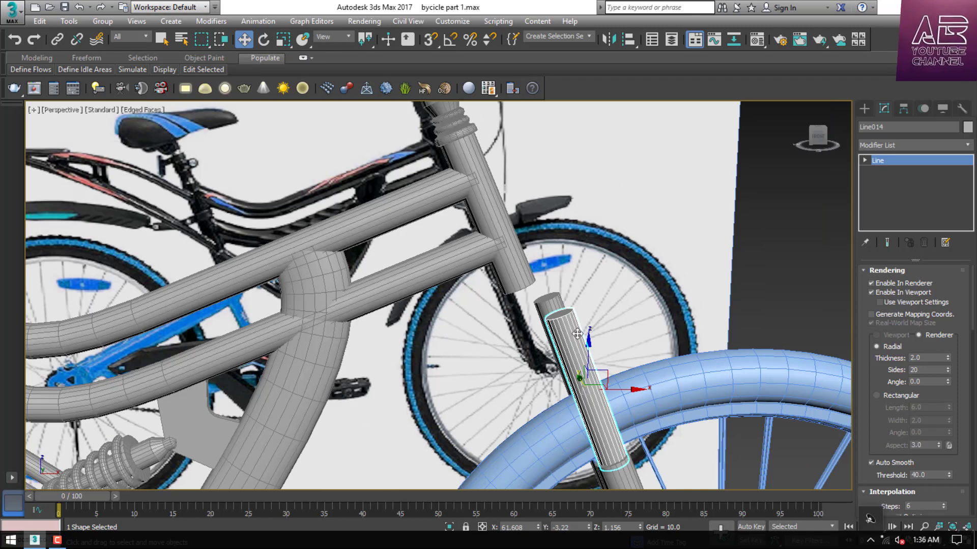
left_click(867, 105)
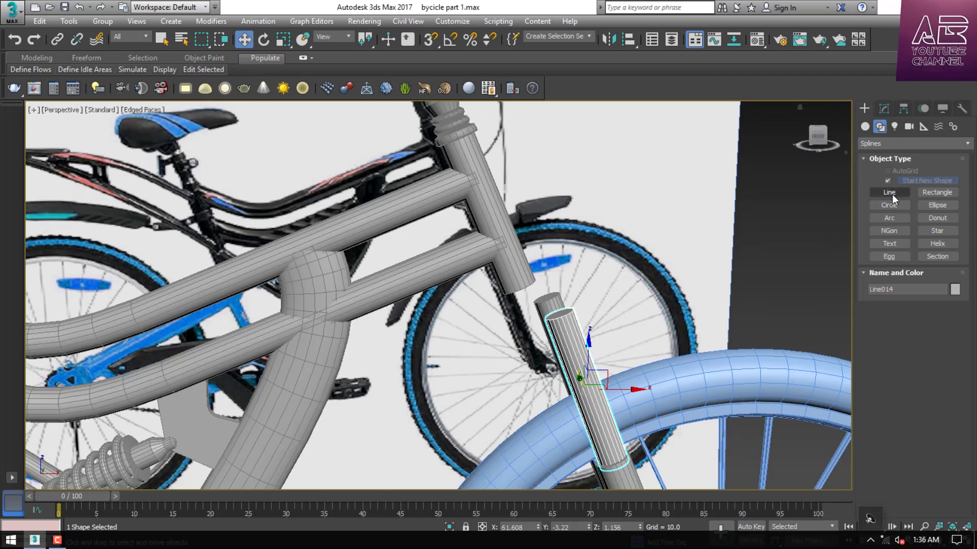
left_click(890, 196)
left_click(854, 333)
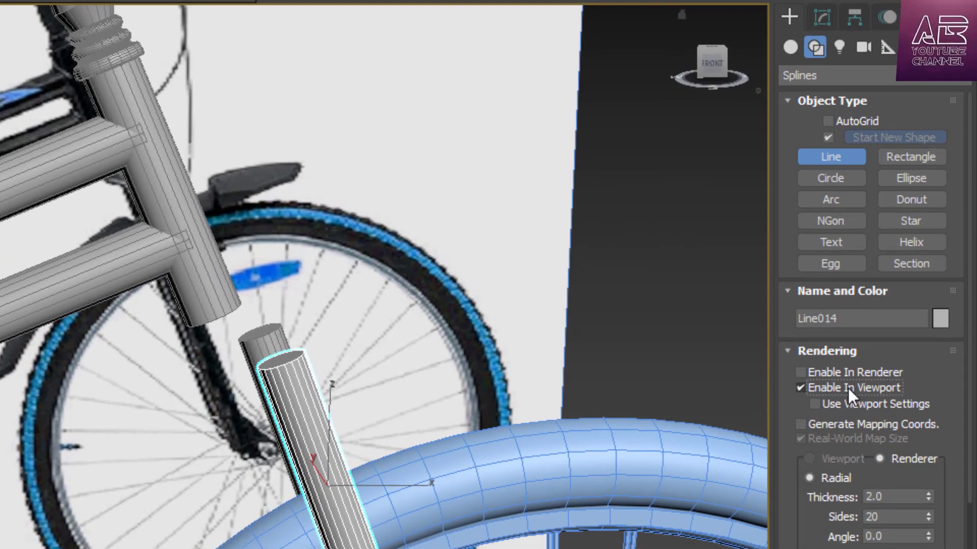
left_click(855, 343)
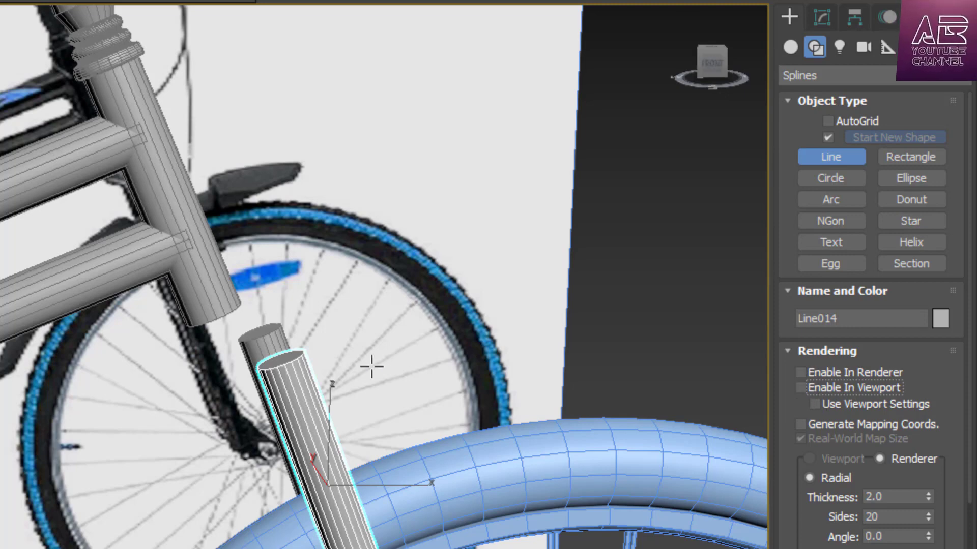
Draw an open cap half-profile around the fork tube's upper end in the Front view, with a wider collar at its lower edge.
key("alt+w")
middle_click(471, 179)
key("alt+w")
scroll(356, 198, "down", 8)
scroll(355, 199, "up", 8)
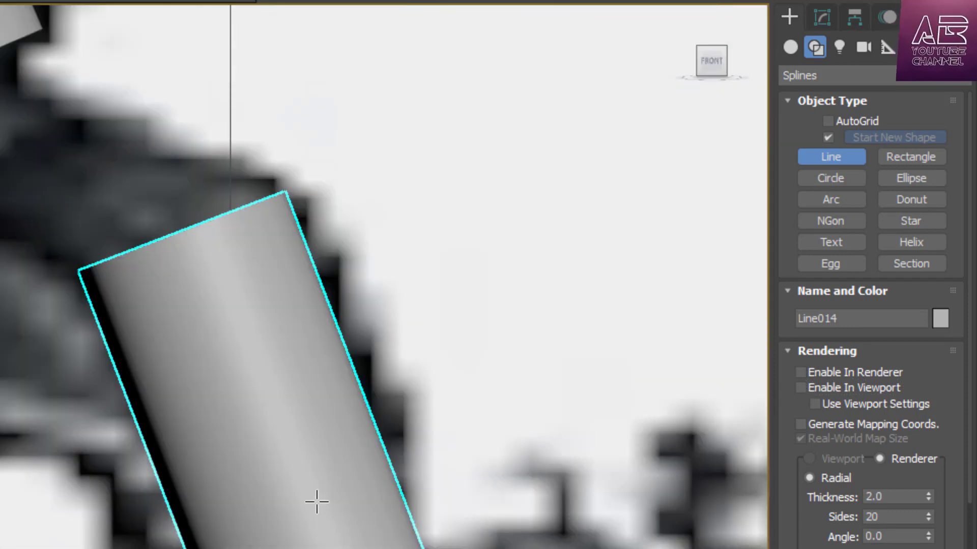
left_click(390, 464)
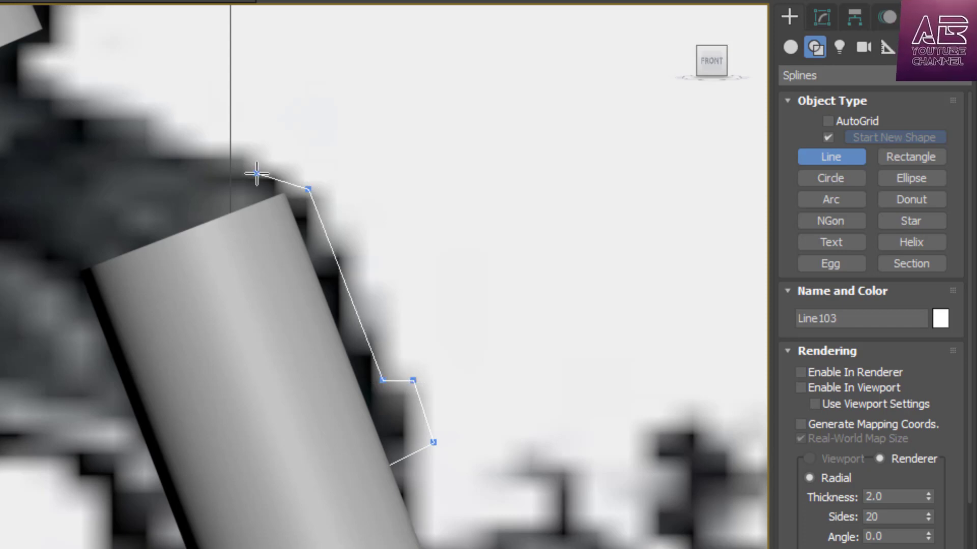
left_click(170, 194)
right_click(218, 230)
middle_click_drag(404, 292, 388, 266)
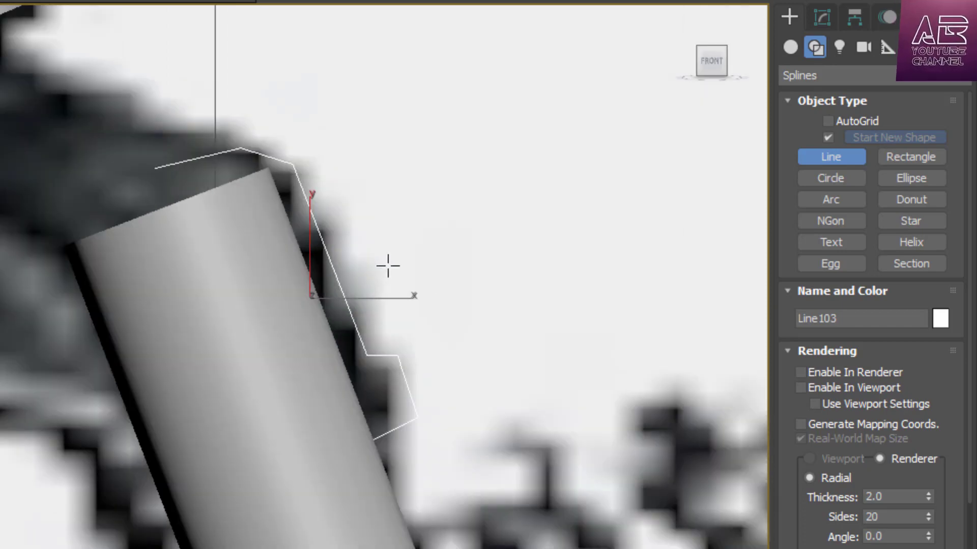
Set the cap profile's top vertices to Smooth and delete the extra vertex on the top curve.
key("1")
left_click_drag(373, 77, 237, 214)
right_click(275, 160)
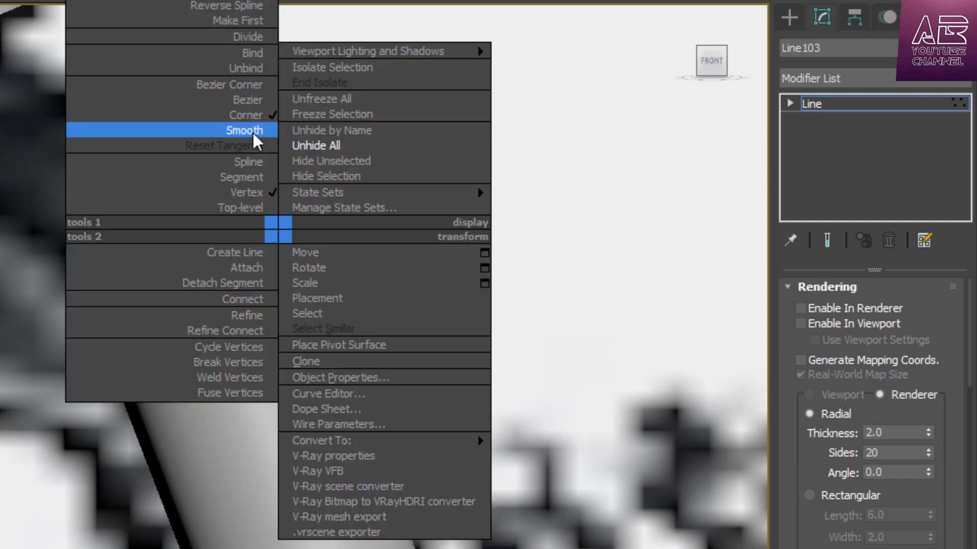
left_click(258, 139)
left_click(240, 147)
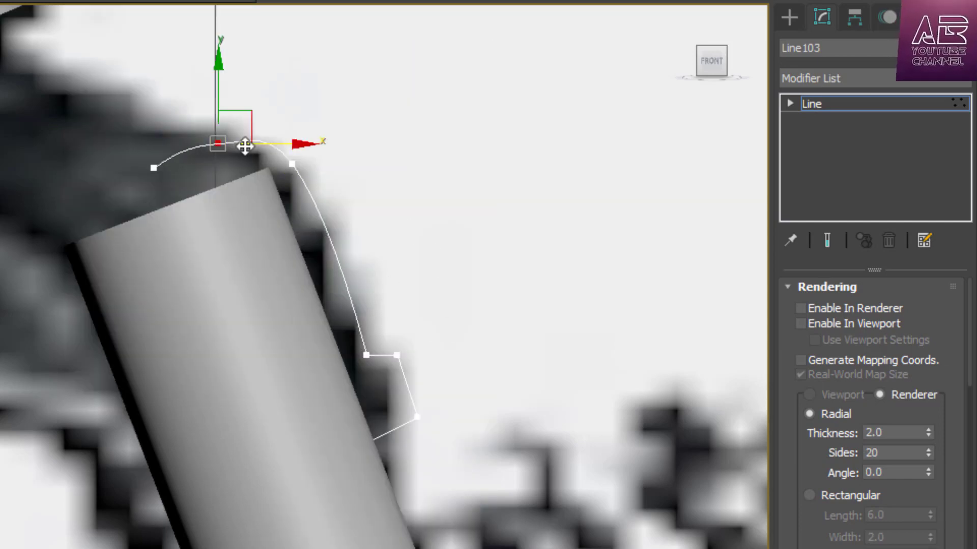
key("Delete")
Shape the cap profile's upper corner with Bezier handles and round the vertices of the lower collar.
scroll(259, 155, "up", 2)
left_click(265, 152)
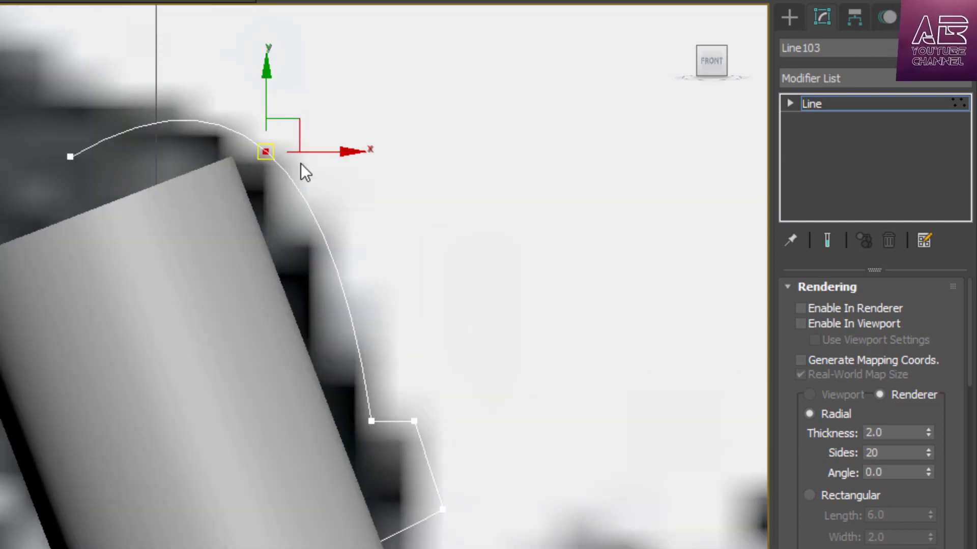
right_click(294, 168)
left_click(248, 20)
left_click_drag(292, 188, 302, 205)
left_click_drag(216, 107, 248, 122)
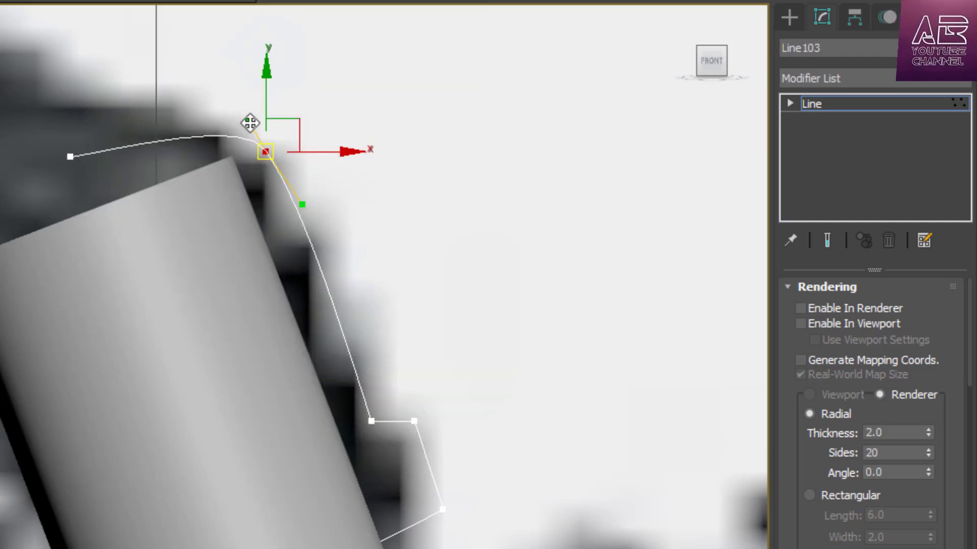
left_click(70, 157)
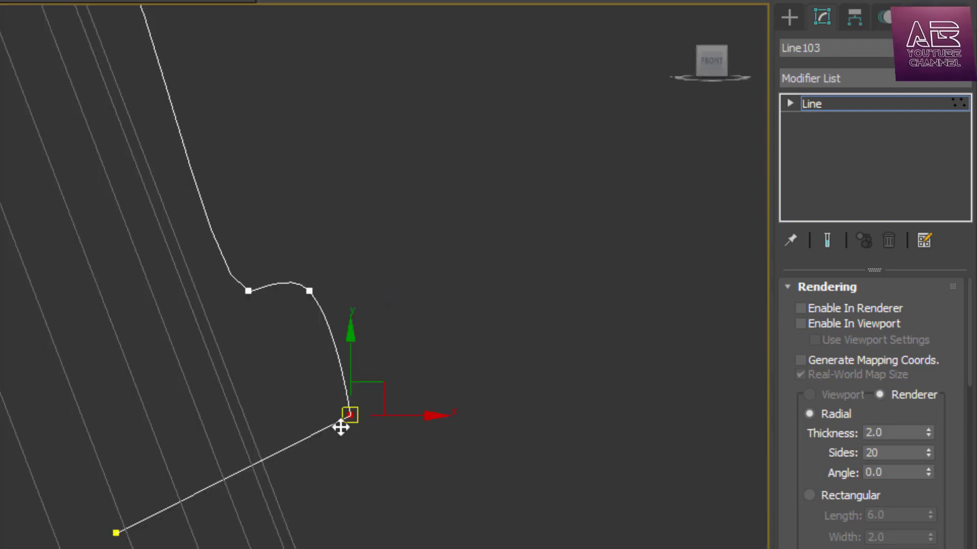
right_click(337, 416)
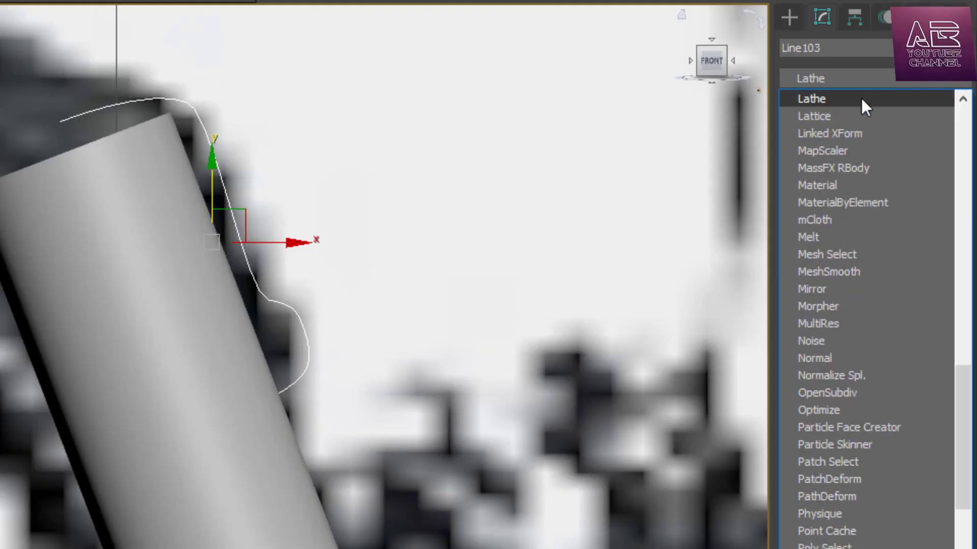
Apply a Lathe modifier to the cap profile, and move and tilt its axis to align with the fork tube.
left_click(861, 99)
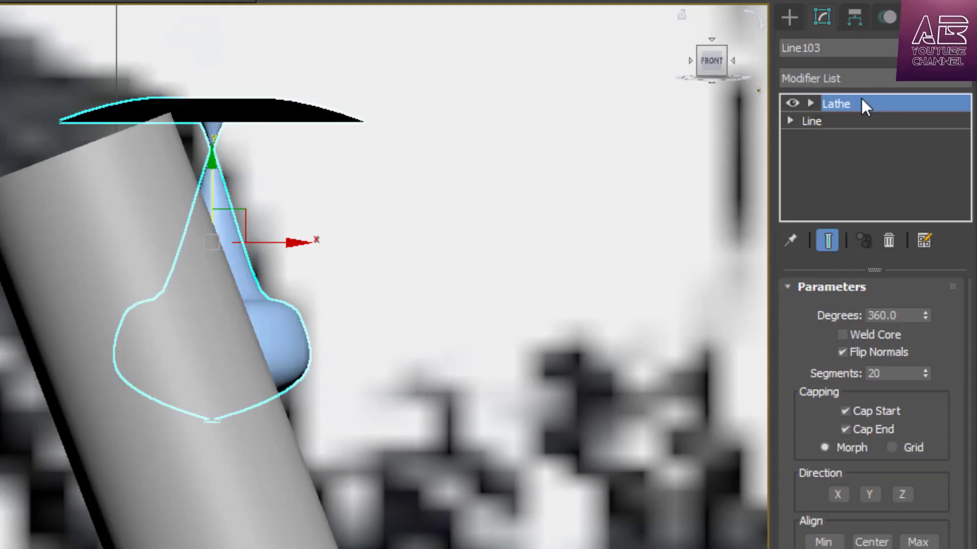
left_click(810, 103)
left_click(843, 121)
left_click_drag(275, 243, 172, 248)
key("e")
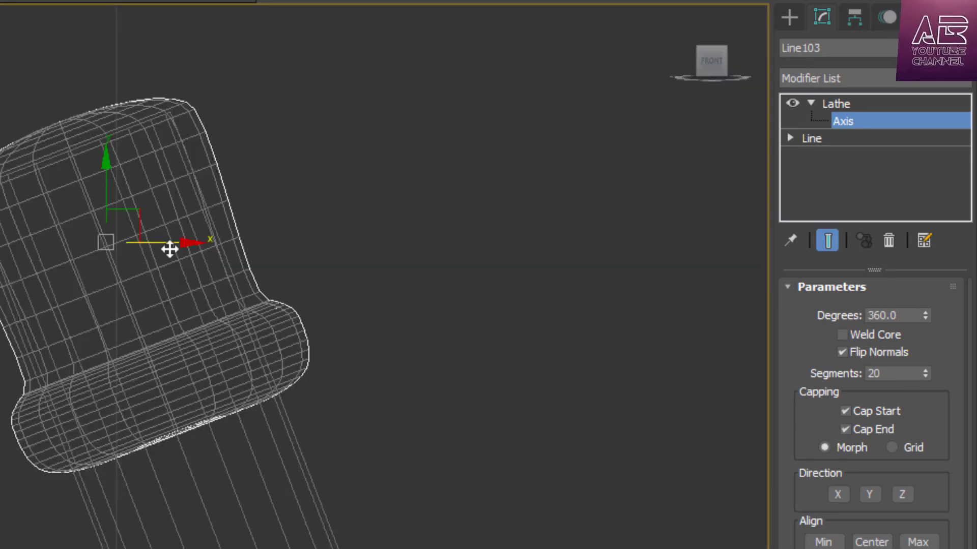
left_click_drag(170, 246, 166, 244)
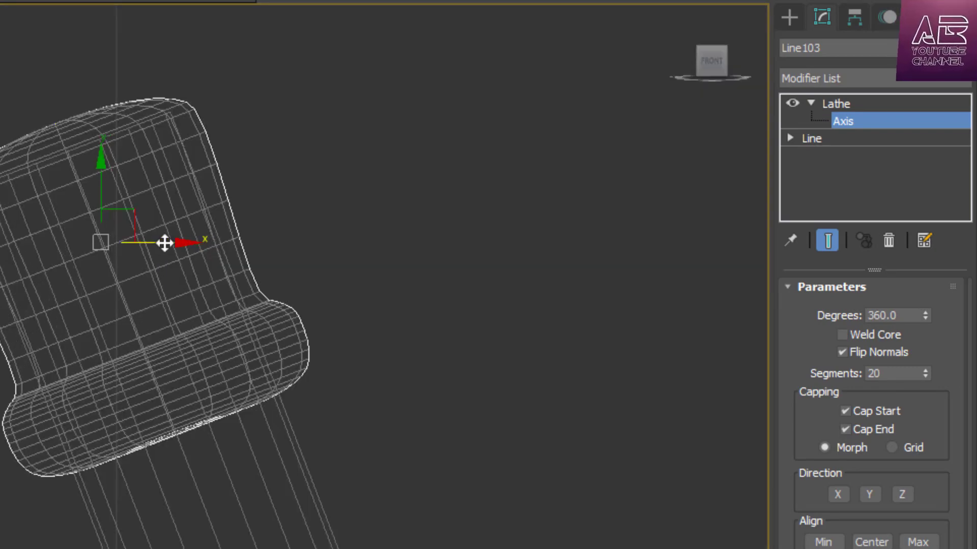
Select the cap profile's top vertices and move them up, away from the fork tube's end.
left_click_drag(403, 96, 130, 234)
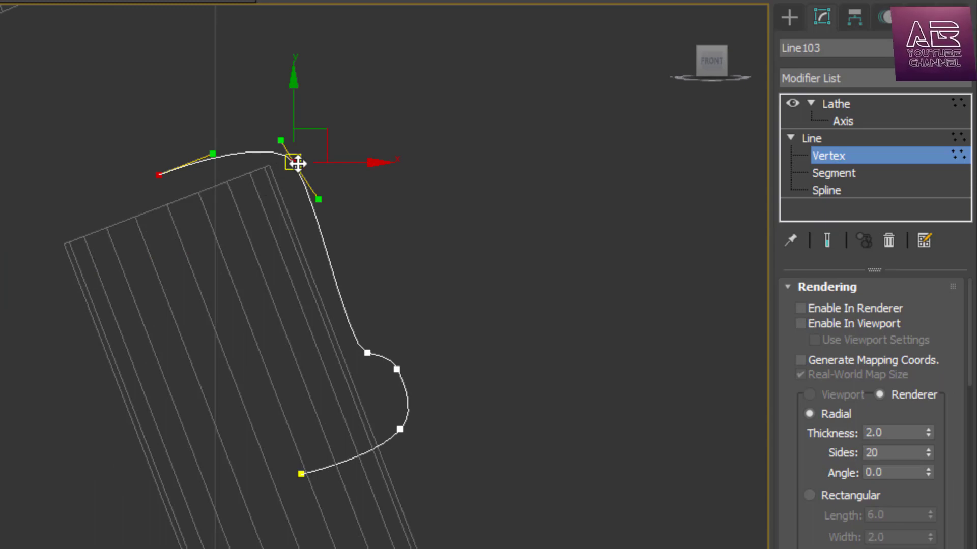
left_click_drag(283, 158, 270, 111)
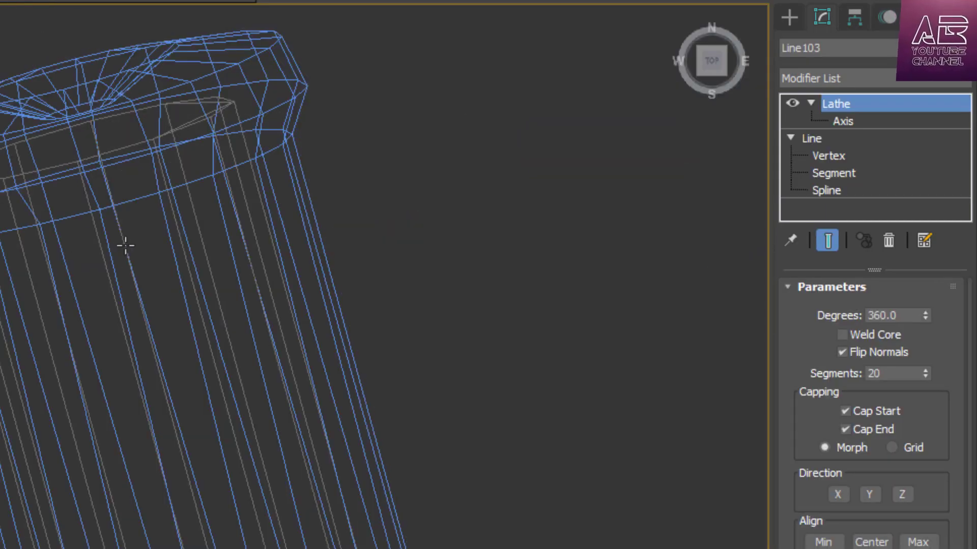
Clone the fork tube cap as an instance onto the opposite fork tube in the Top view.
scroll(124, 244, "down", 5)
scroll(163, 262, "down", 5)
scroll(188, 362, "up", 10)
left_click_drag(156, 272, 157, 450)
scroll(124, 540, "up", 4)
scroll(249, 478, "down", 6)
mouse_move(197, 390)
left_mouse_down()
mouse_move(196, 405)
mouse_move(261, 178)
left_mouse_up()
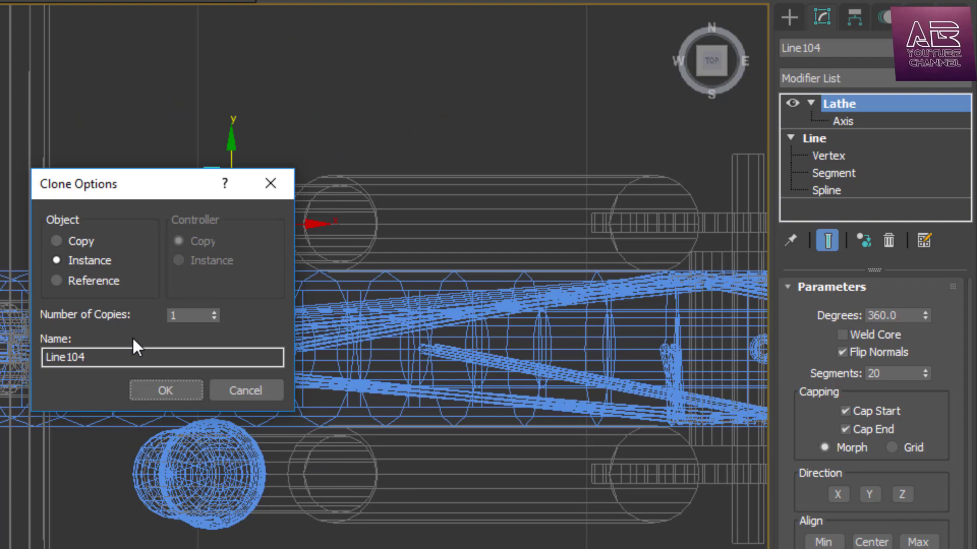
left_click(179, 392)
Clone the cap onto the central steering tube and rotate the copy upside down in the Front view.
scroll(224, 131, "up", 2)
left_click_drag(224, 130, 235, 282, "shift")
left_click(164, 390)
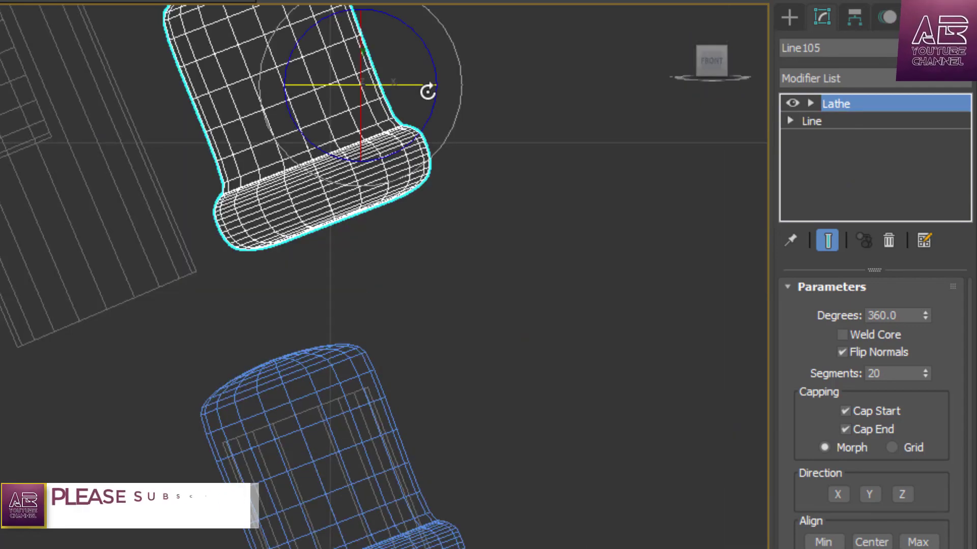
left_click_drag(462, 59, 401, 192)
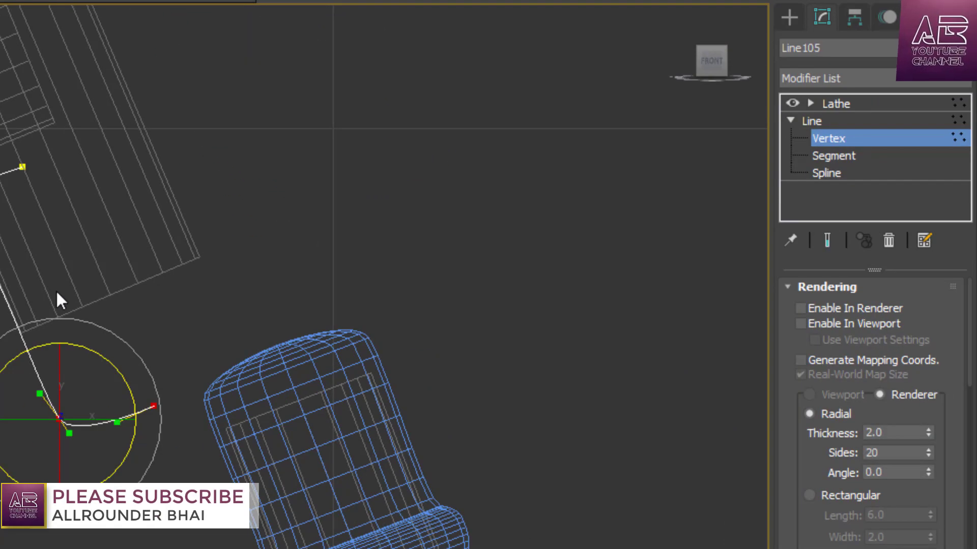
Adjust the end vertex of the flipped copy's profile and shift its Lathe axis outward to widen the cap.
scroll(63, 303, "up", 2)
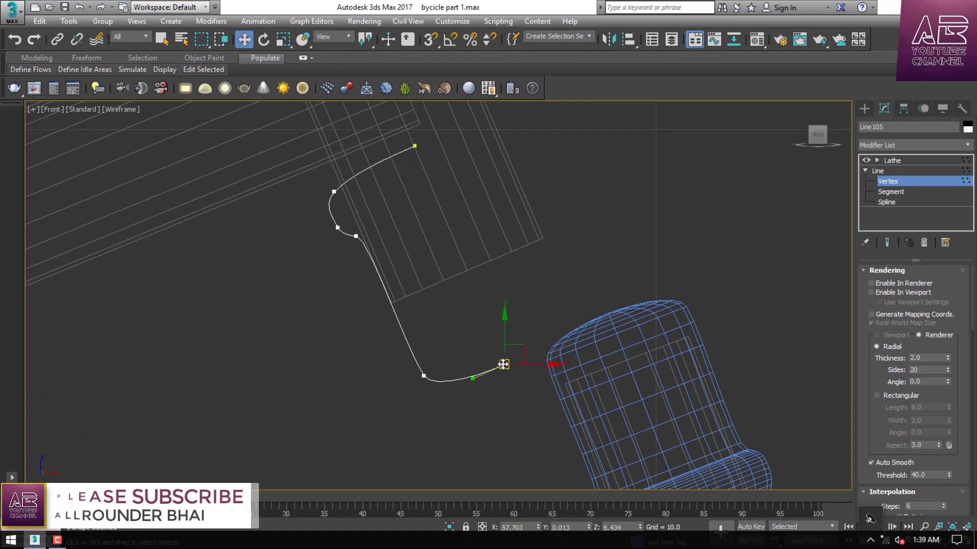
left_click(885, 162)
left_click(877, 160)
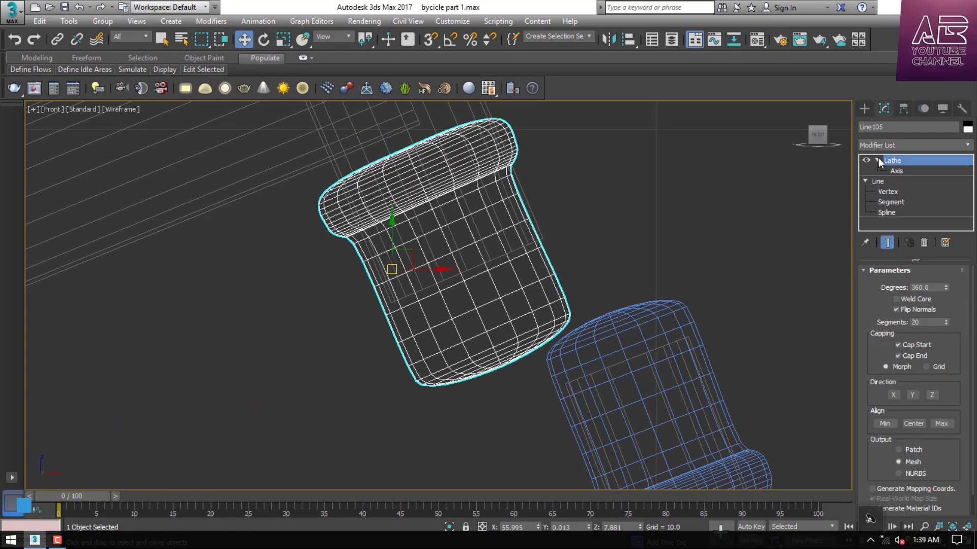
left_click_drag(471, 268, 472, 267)
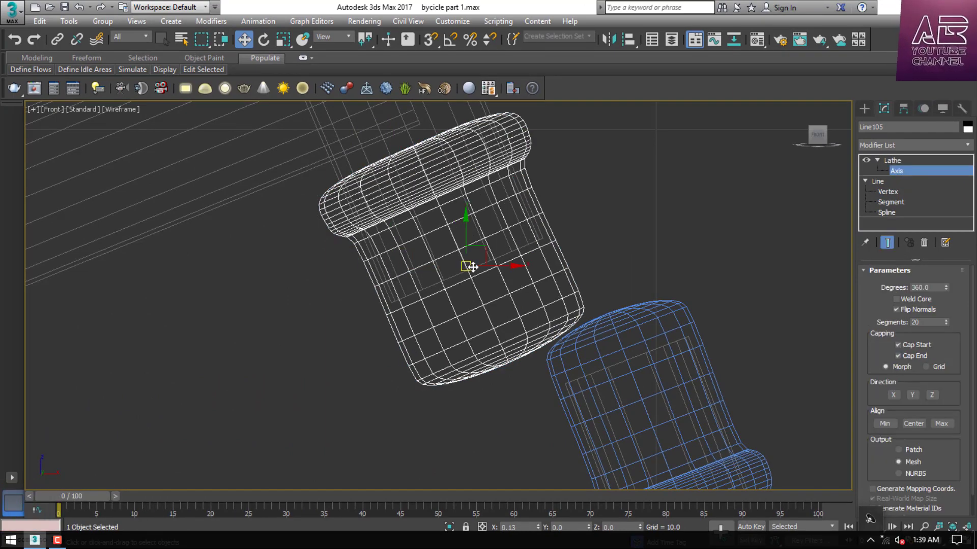
left_click(917, 174)
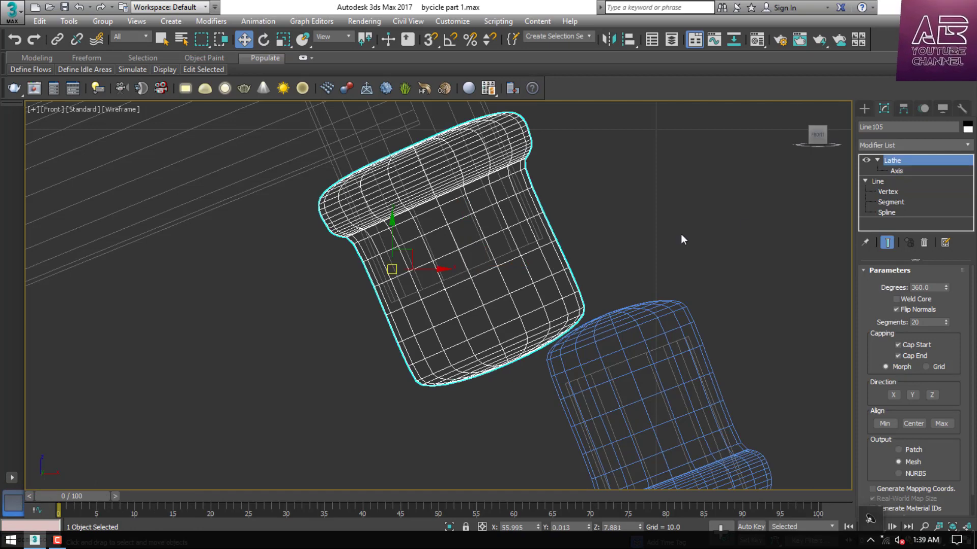
Move the flipped cap down along the steering tube's direction, next to the fork tube caps.
left_click(683, 235)
scroll(433, 188, "down", 3)
left_click(463, 263)
scroll(501, 276, "up", 2)
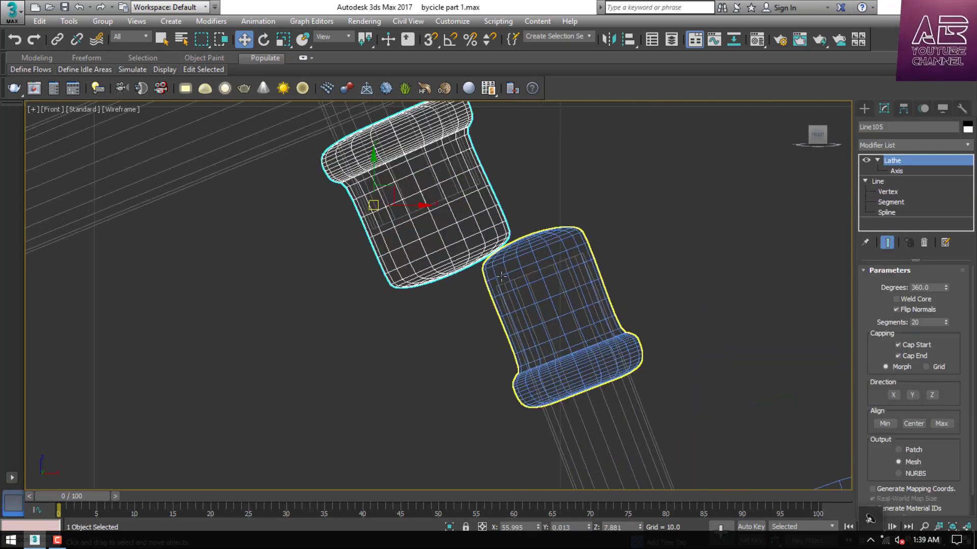
left_click_drag(375, 209, 417, 318)
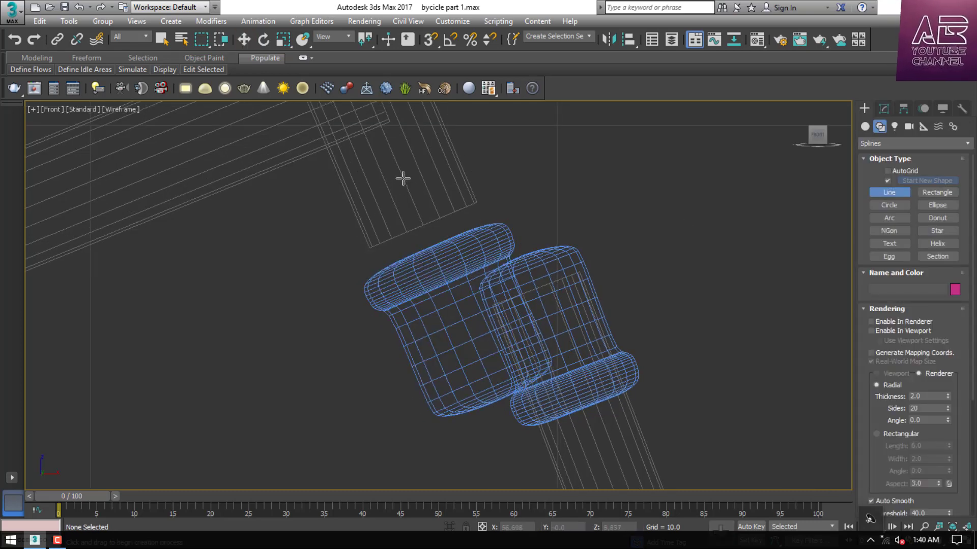
Draw a straight line down the flipped cap's centre and make it renderable in the viewport as a round tube.
left_click(403, 178)
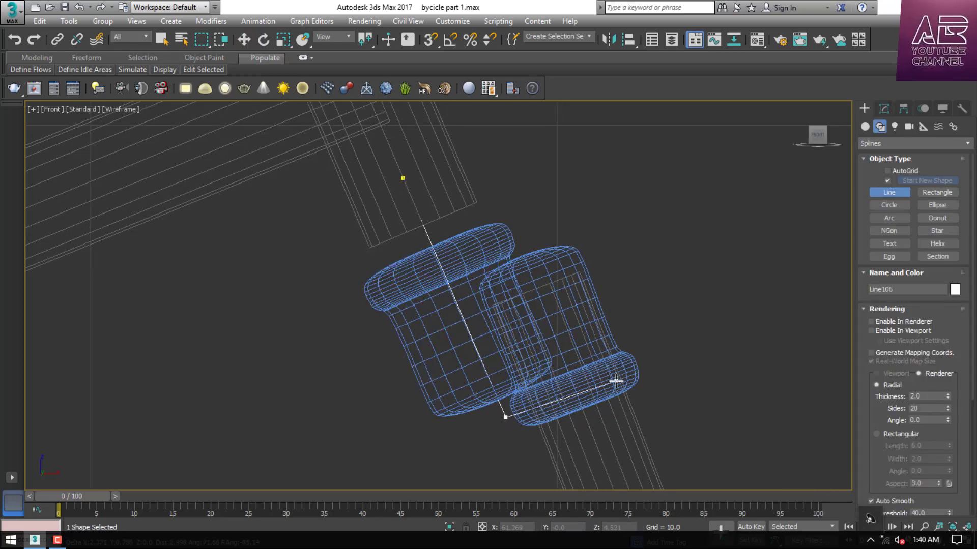
left_click(871, 331)
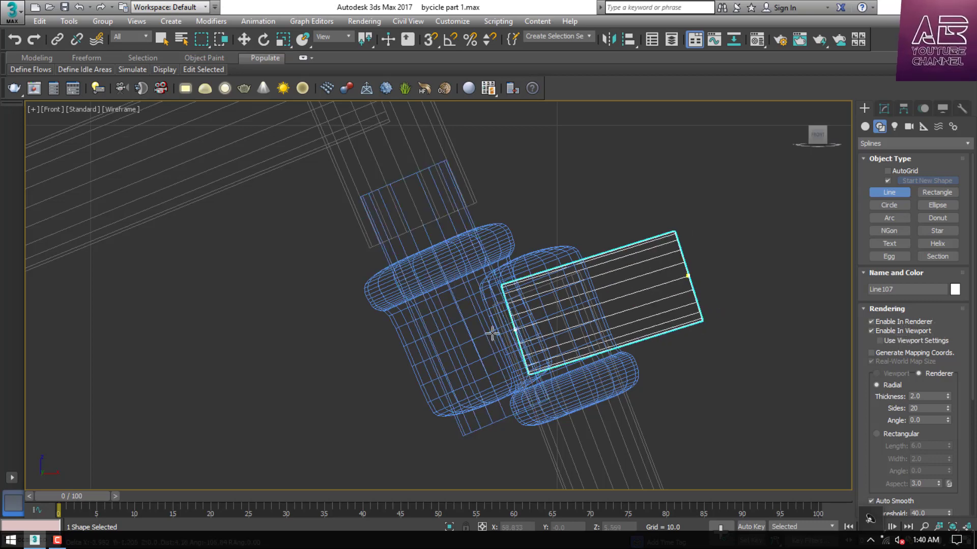
right_click(707, 243)
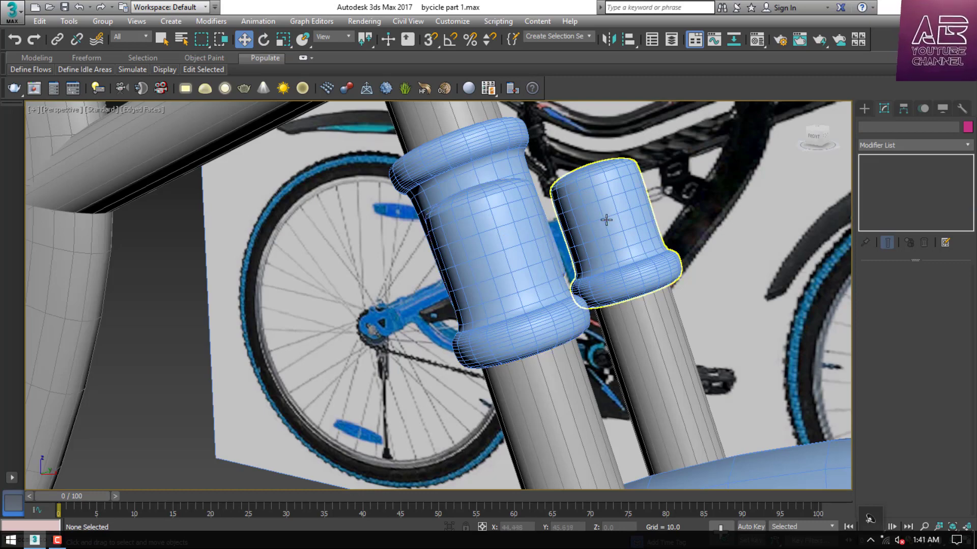
Draw a V-shaped renderable line in the Top view connecting both fork tube caps through the central steering tube cap.
key("alt+w")
left_click(420, 232)
key("alt+w")
middle_click_drag(506, 302, 483, 281)
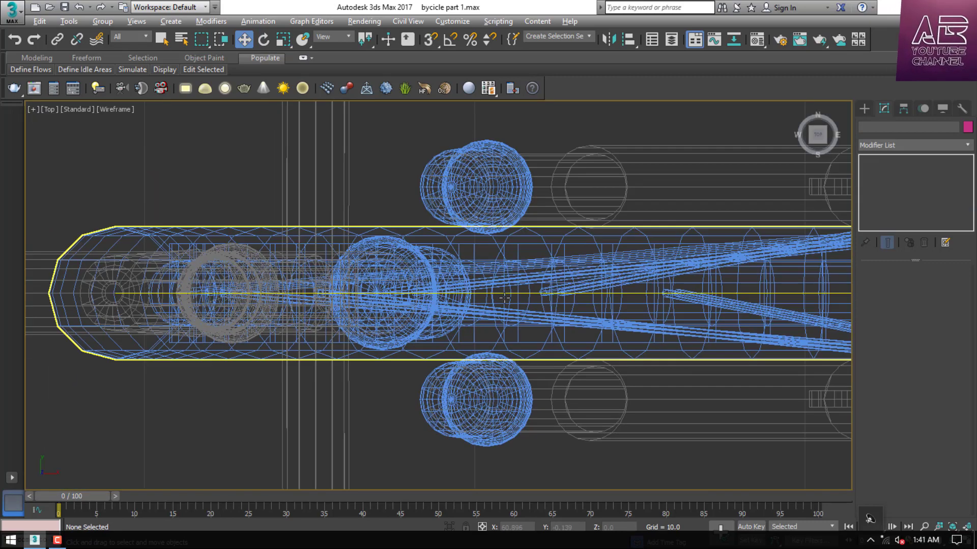
scroll(503, 298, "up", 2)
left_click(863, 108)
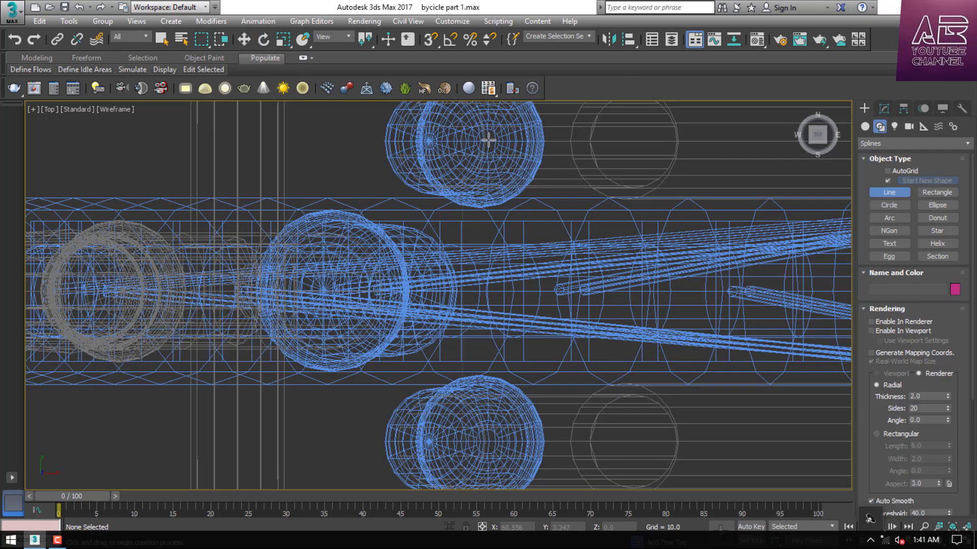
left_click(488, 140)
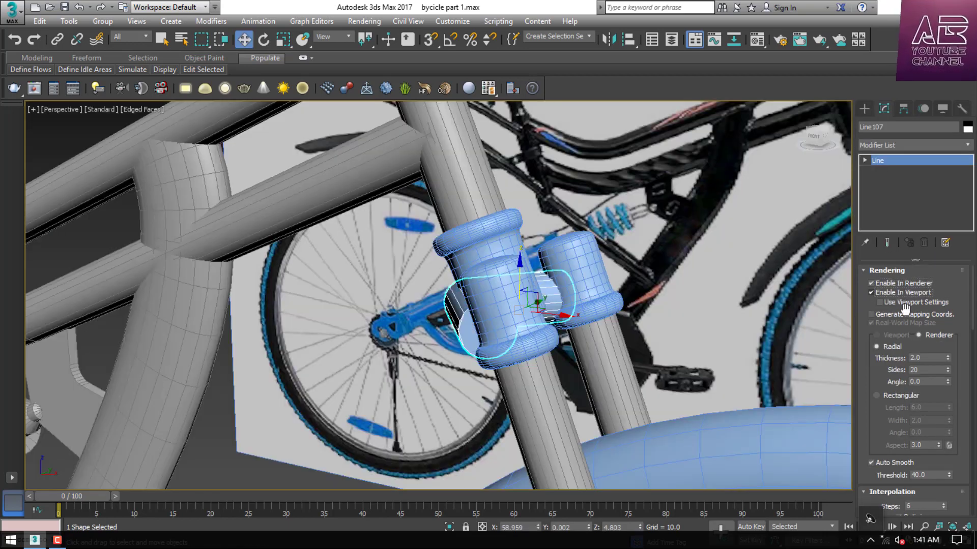
Give the V-shaped connecting line a rectangular cross-section and set its length to 2.
left_click(902, 395)
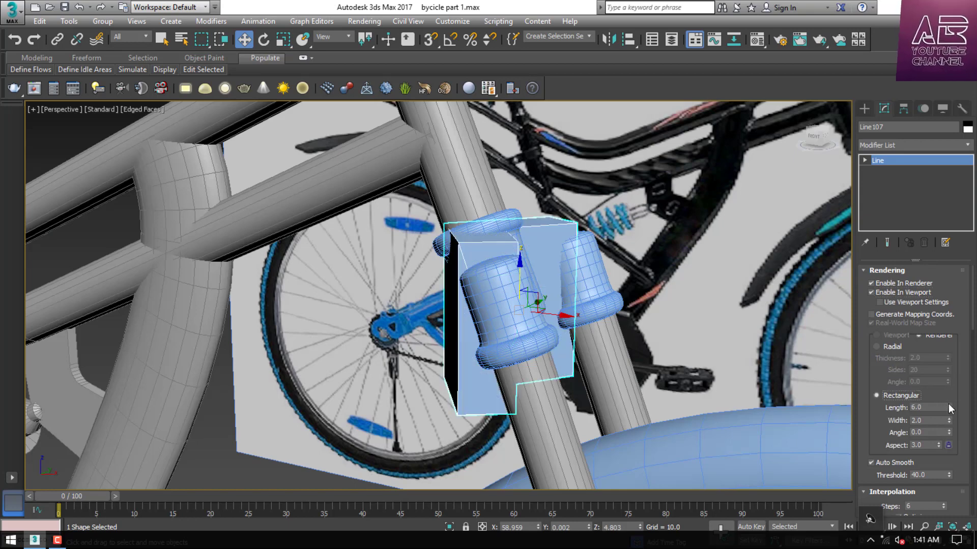
left_click_drag(949, 410, 949, 446)
double_click(923, 409)
type("2")
key("Return")
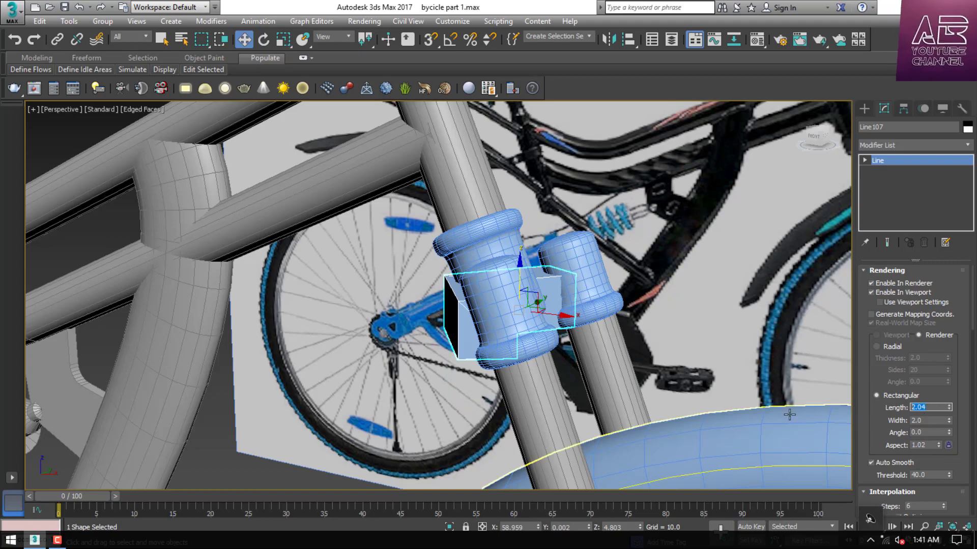
Rotate the connecting bracket about 22.5 degrees in the Front view and move it up to align with the caps.
middle_click_drag(326, 214, 381, 203, "alt")
key("f")
key("e")
left_click_drag(570, 325, 585, 286)
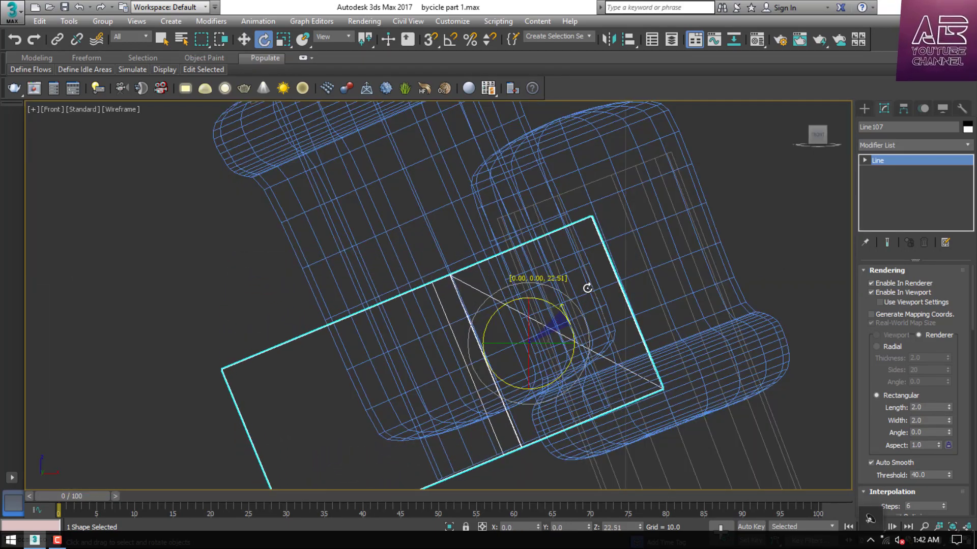
key("w")
left_click_drag(529, 344, 606, 246)
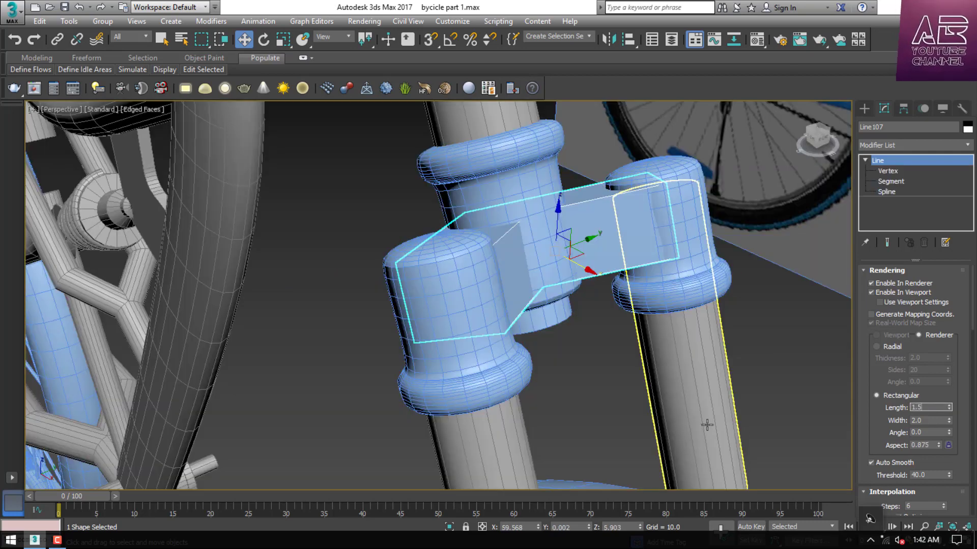
Set the connecting bracket's rectangular cross-section to length 1.5 and width 1.5.
type("1.5")
key("Return")
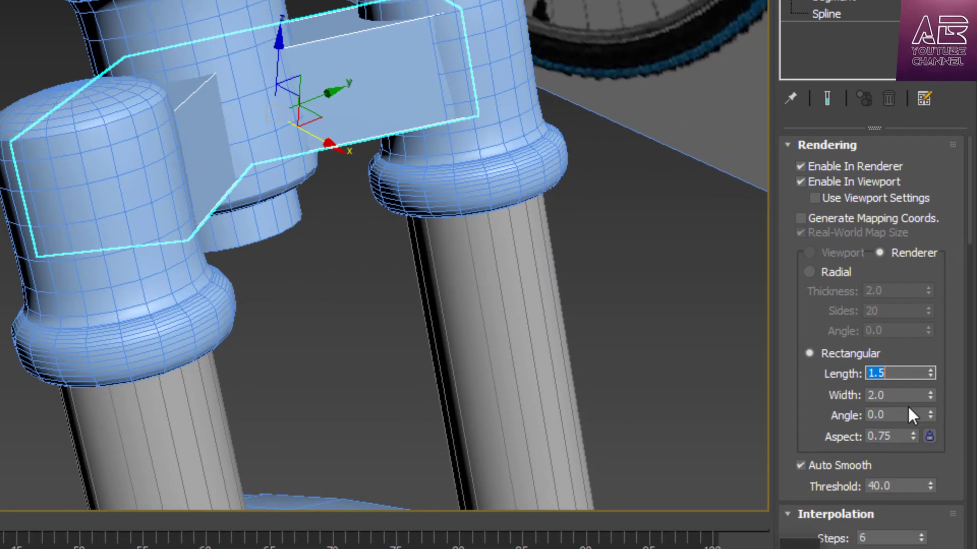
key("Tab")
type("1.5")
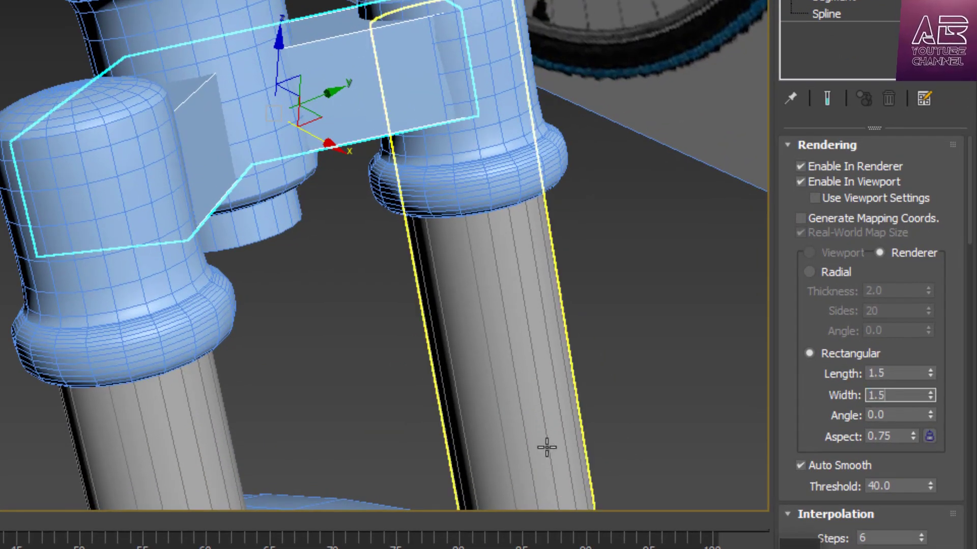
key("Return")
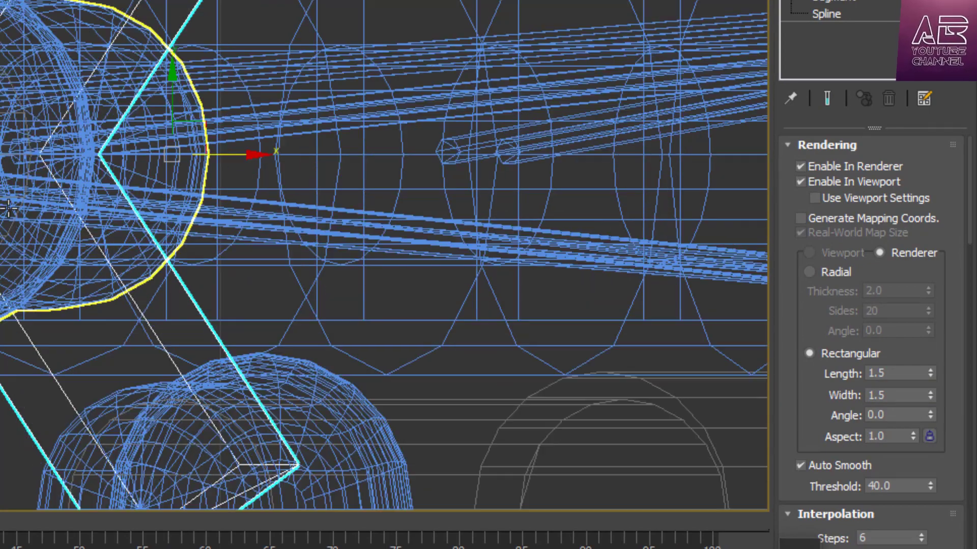
Fillet the middle corner vertex of the connecting bracket's line.
left_click(833, 1)
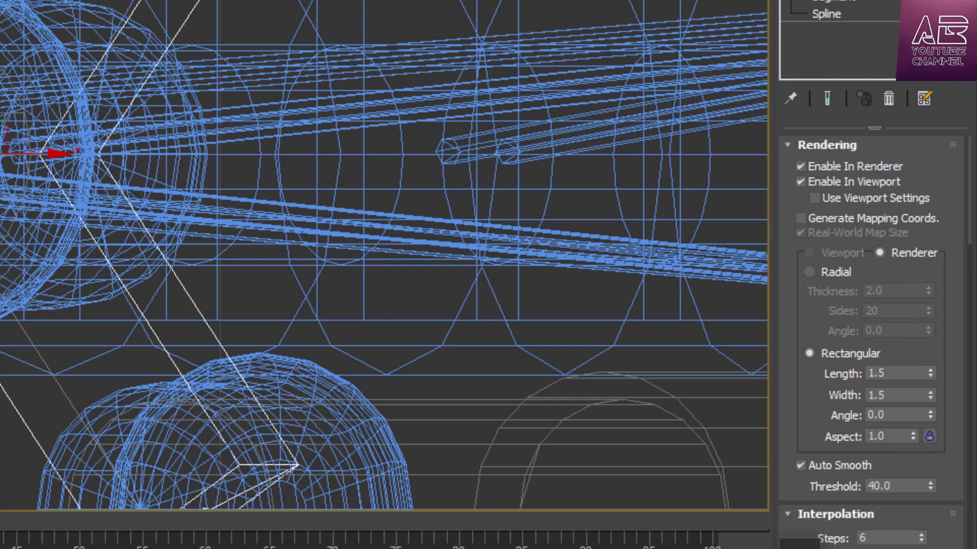
scroll(871, 325, "down", 10)
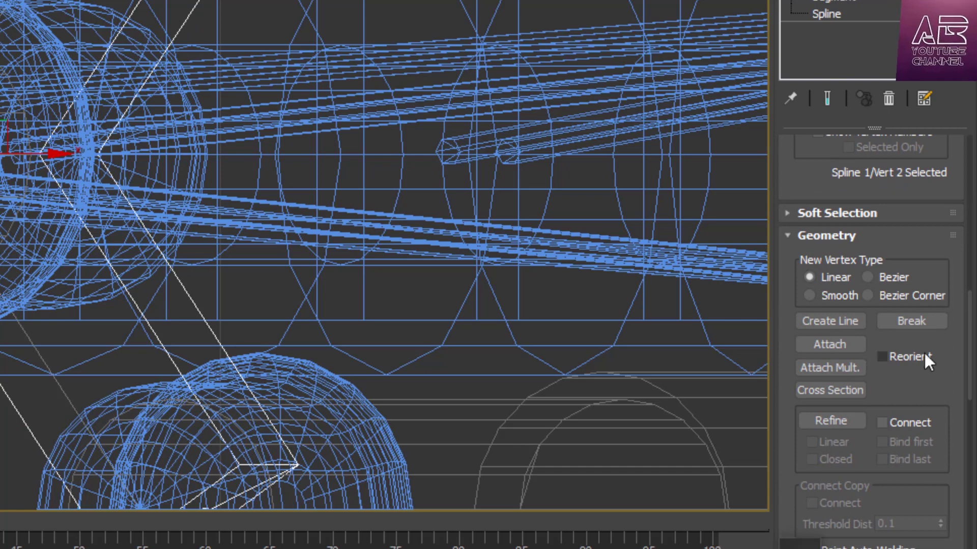
left_click_drag(924, 388, 925, 52)
left_click(829, 326)
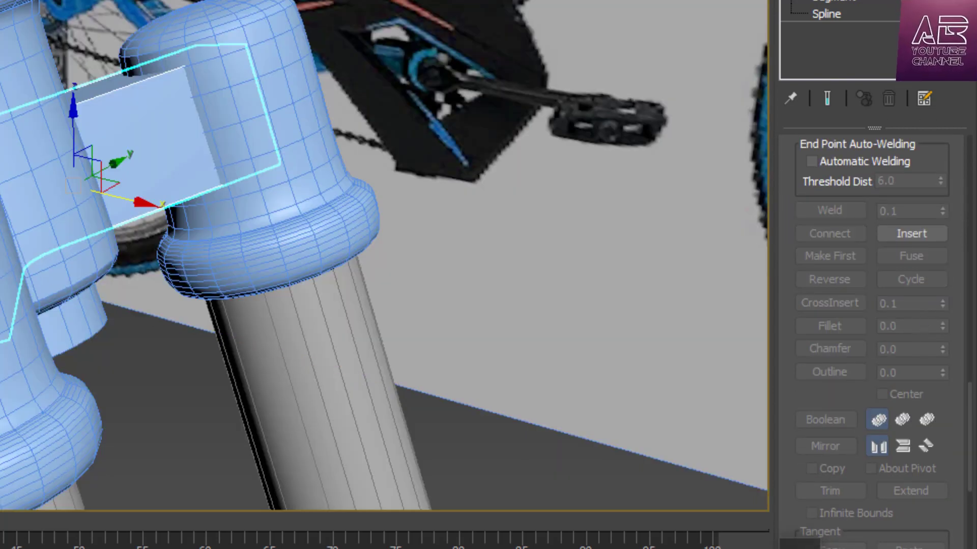
Set the connecting bracket's rectangular cross-section to length 2 and width 2.
left_click_drag(951, 296, 958, 456)
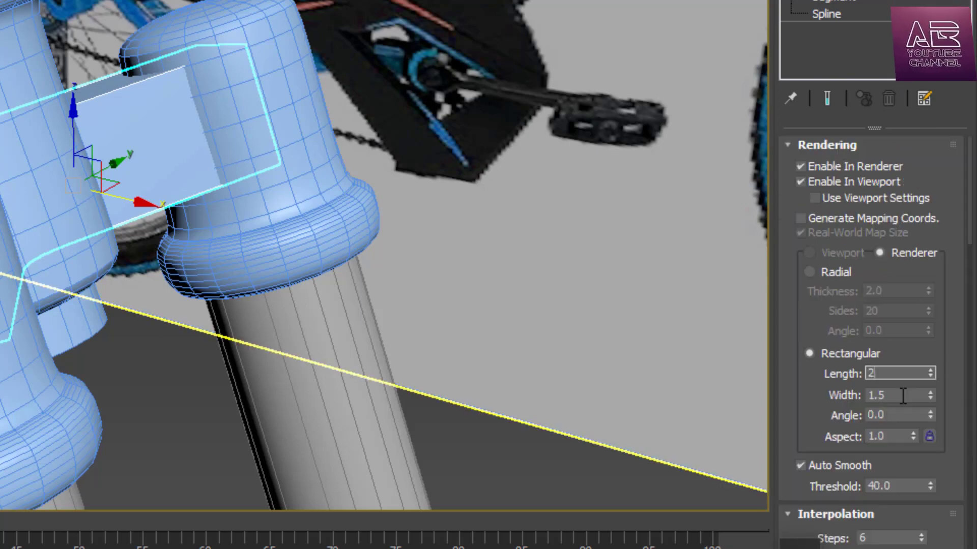
key("Tab")
type("2")
key("Return")
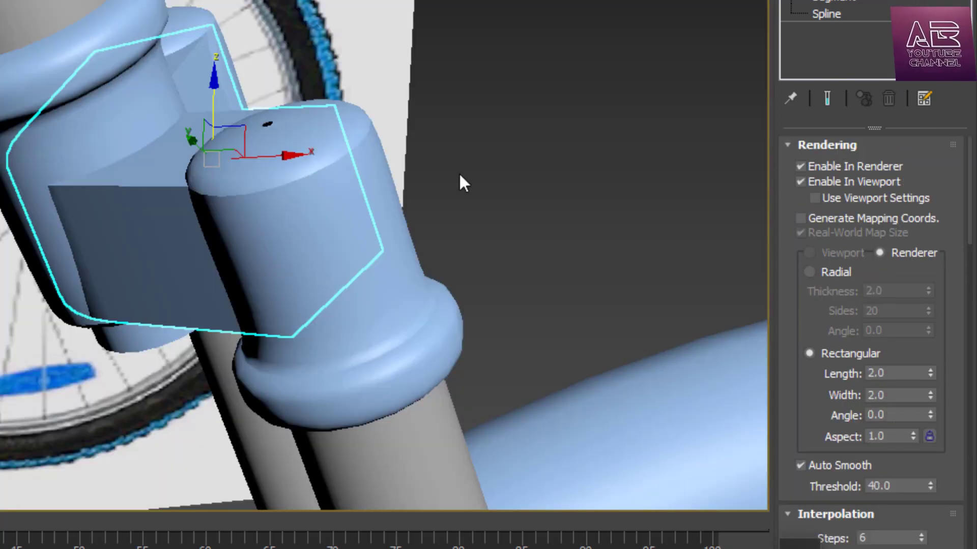
Clone the connecting bracket in place in the Front view.
key("alt+w")
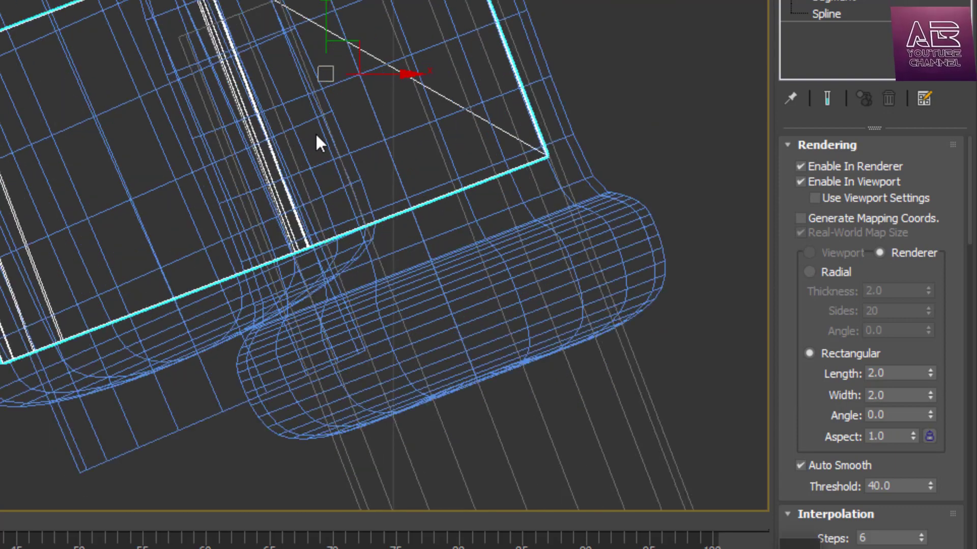
right_click(316, 92)
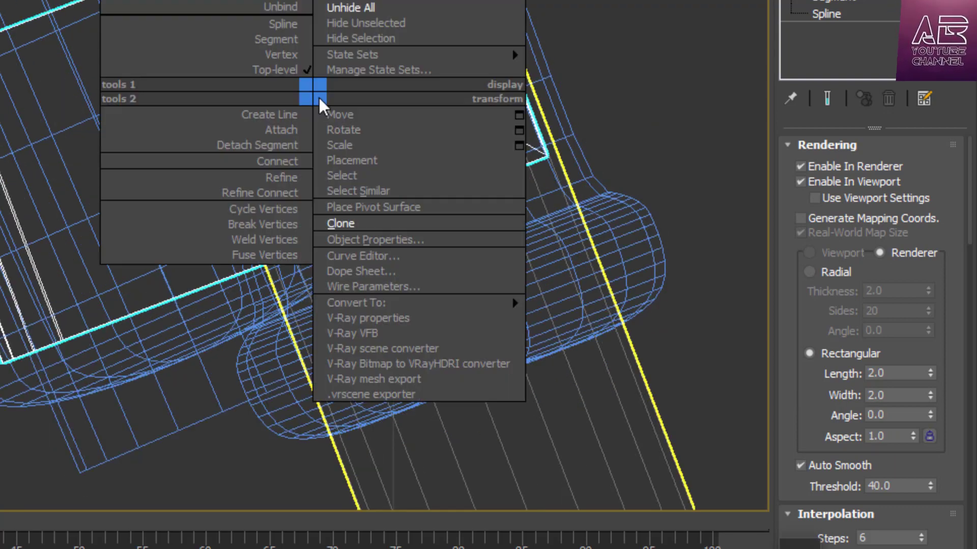
left_click(347, 220)
key("Return")
scroll(944, 257, "down", 3)
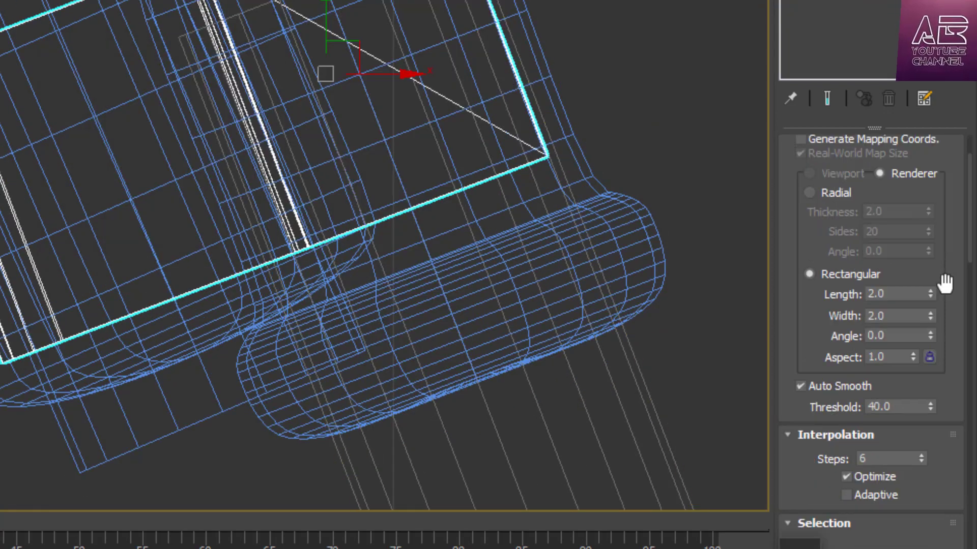
Turn the cloned bracket into a thin strip with a rectangular length of 0.5 and width of 2.25.
left_click_drag(929, 294, 947, 386)
left_click(929, 313)
left_click(929, 313)
left_click(930, 313)
left_click(929, 312)
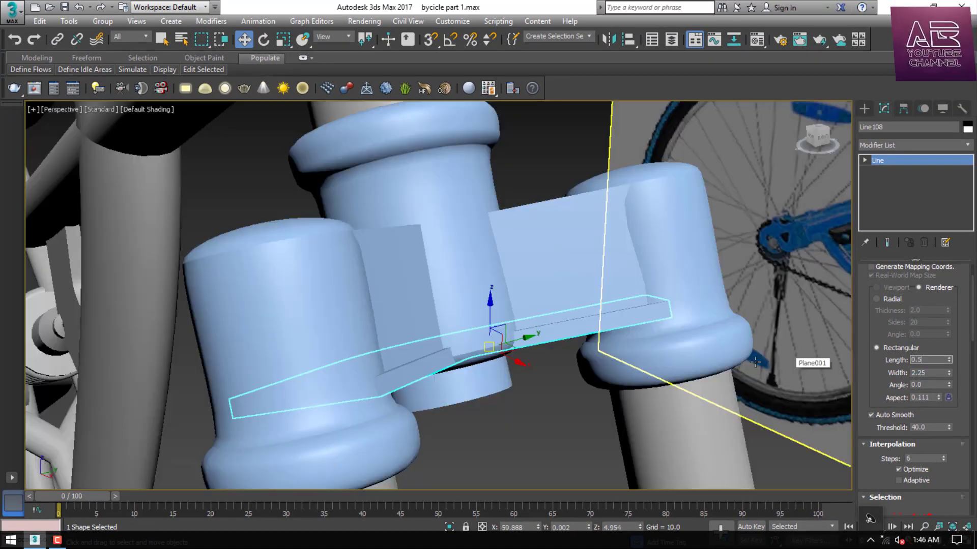
key("Return")
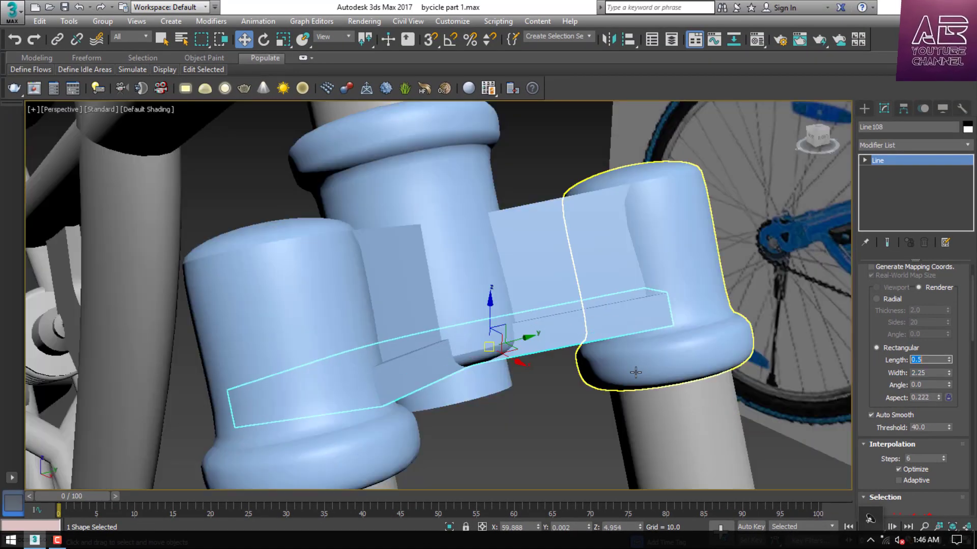
Draw a three-segment line in the Top view outlining one half of the rear carrier frame, with both ends on the bicycle's centreline.
middle_click_drag(635, 373, 438, 295, "alt")
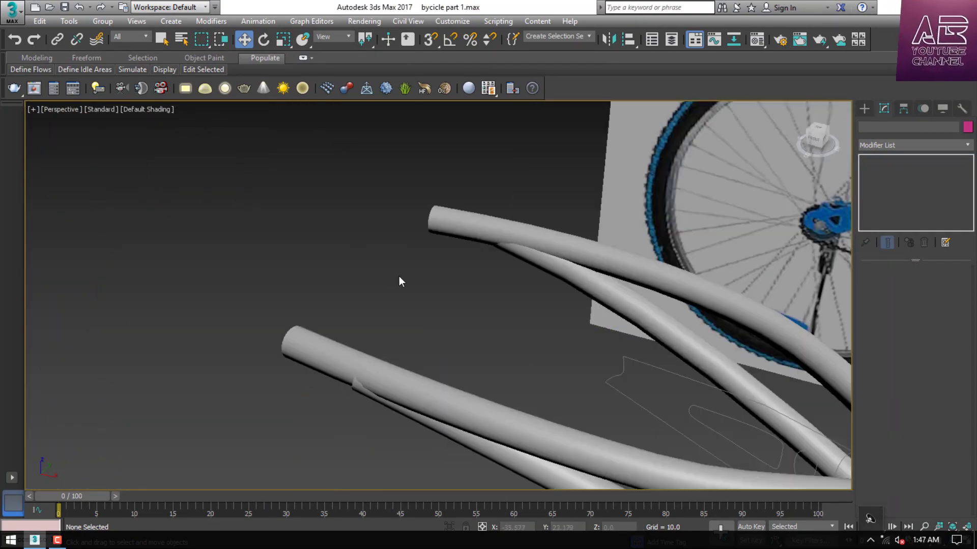
left_click(864, 108)
left_click(890, 193)
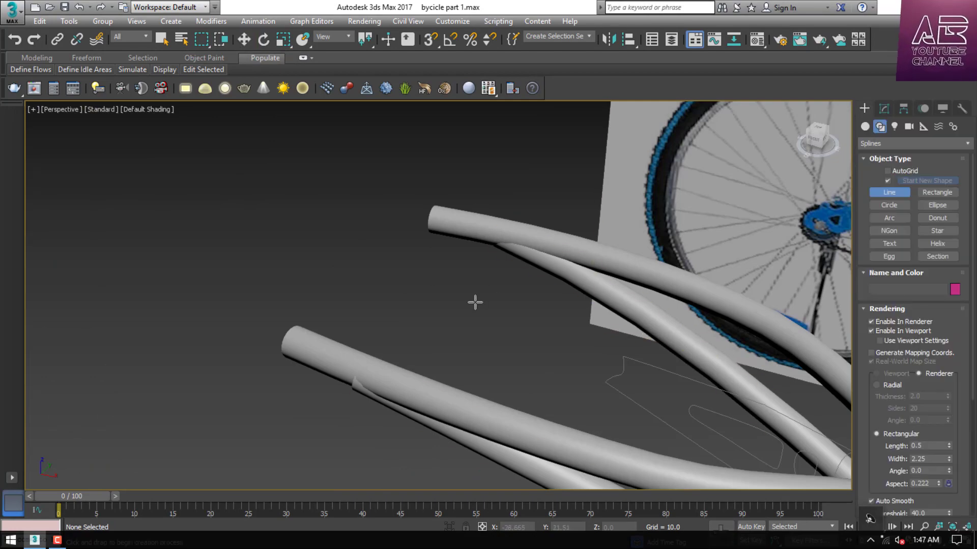
key("alt+w")
middle_click(293, 206)
key("alt+w")
key("f")
key("t")
scroll(457, 238, "down", 5)
key("F3")
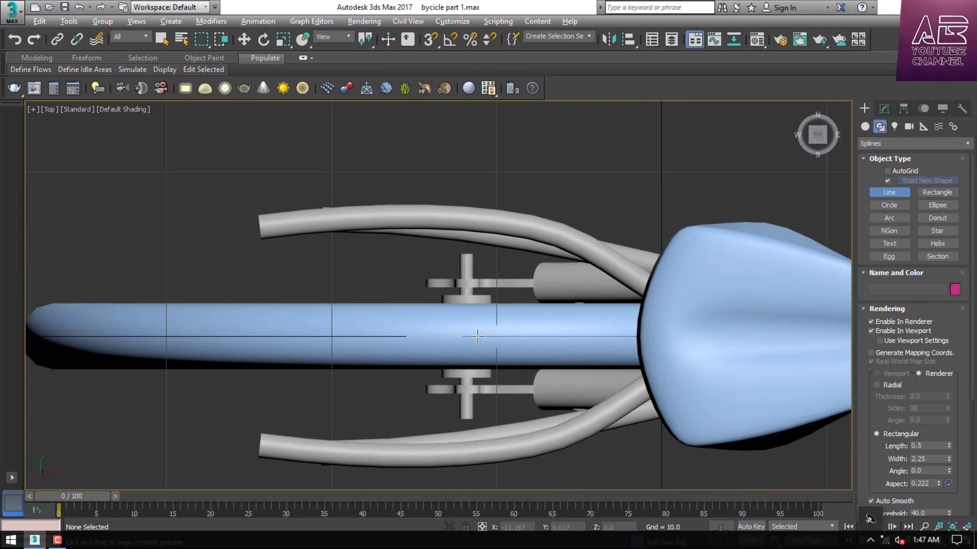
left_click(496, 336)
left_click(496, 219)
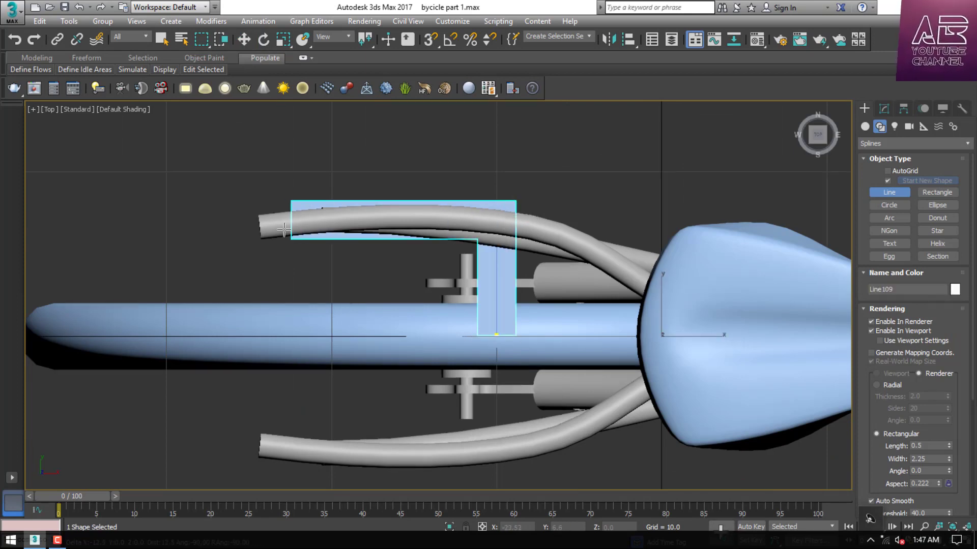
left_click(260, 220)
left_click(260, 335)
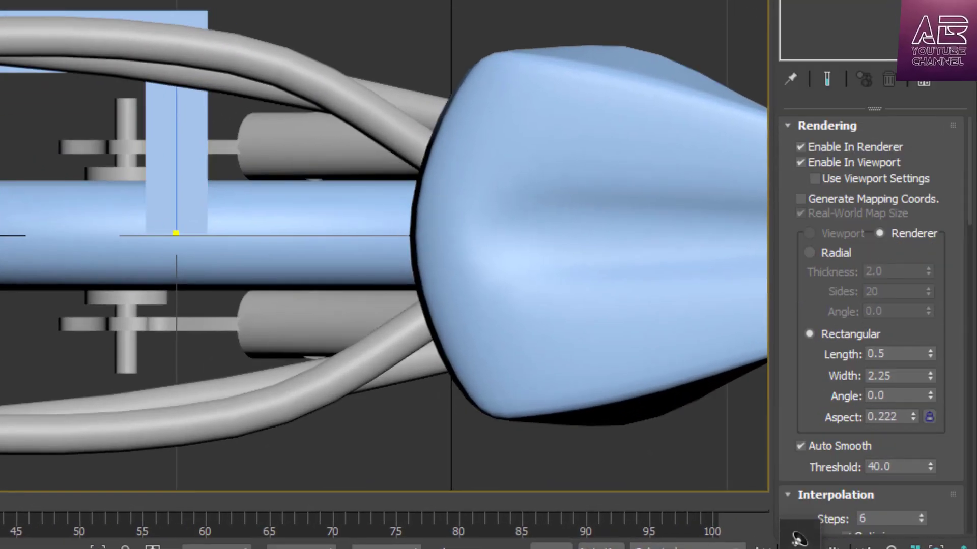
Fillet the two outer corner vertices of the carrier frame line.
scroll(949, 455, "down", 8)
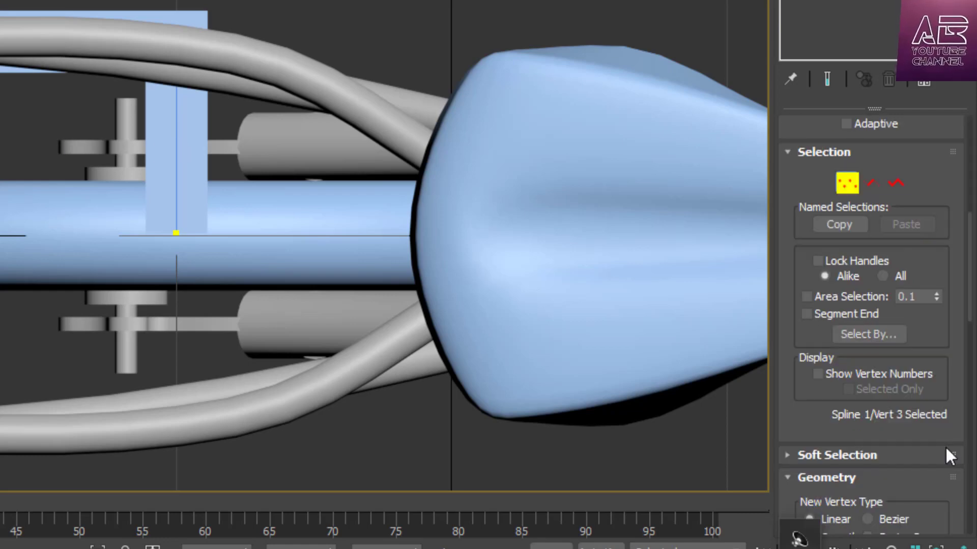
scroll(937, 424, "down", 10)
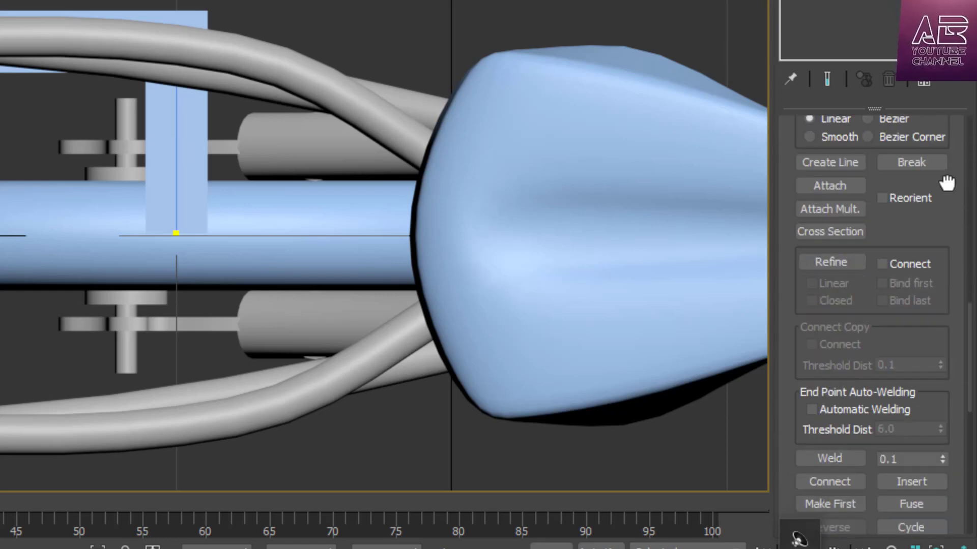
left_click(830, 398)
left_click_drag(176, 43, 176, 88)
key("1")
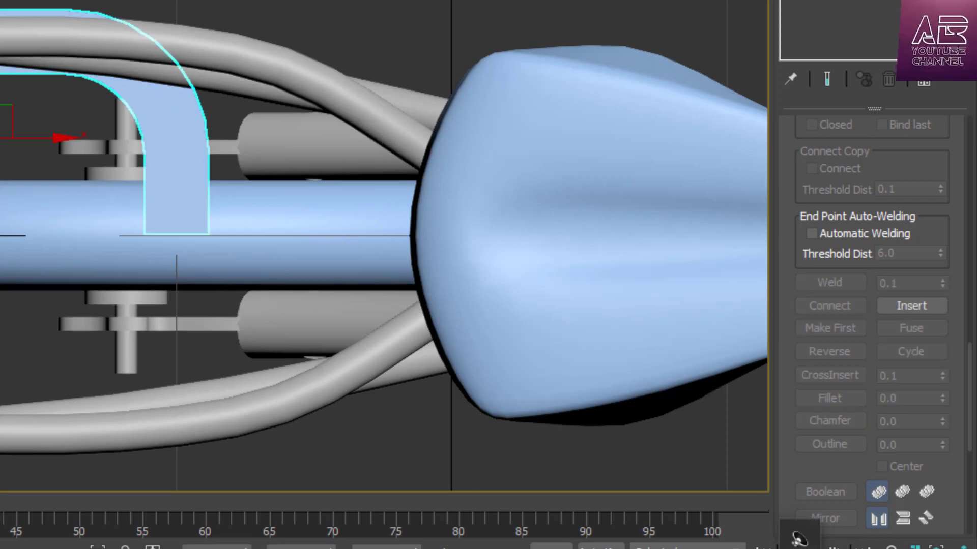
Give the carrier frame line a radial cross-section with a thickness of 1.5.
scroll(837, 255, "up", 15)
left_click(837, 255)
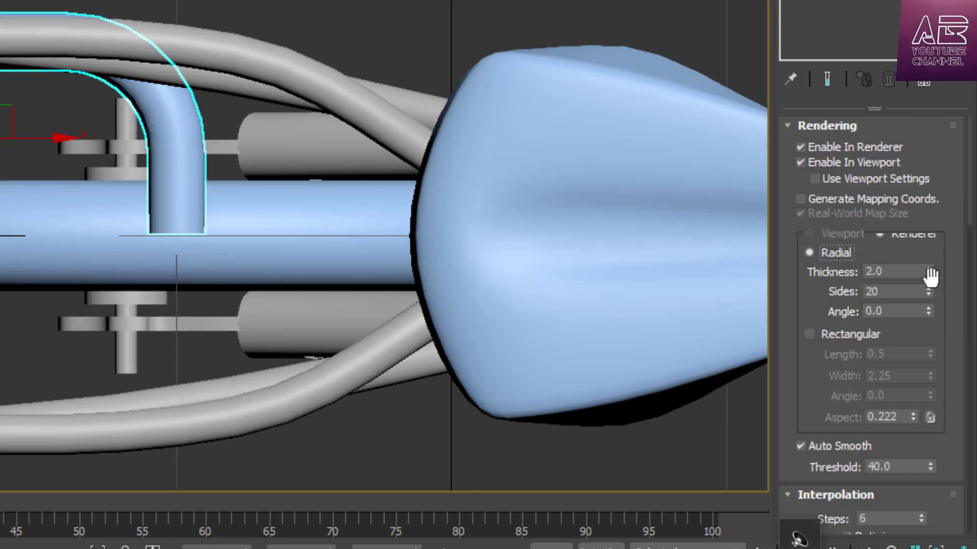
left_click_drag(929, 274, 928, 292)
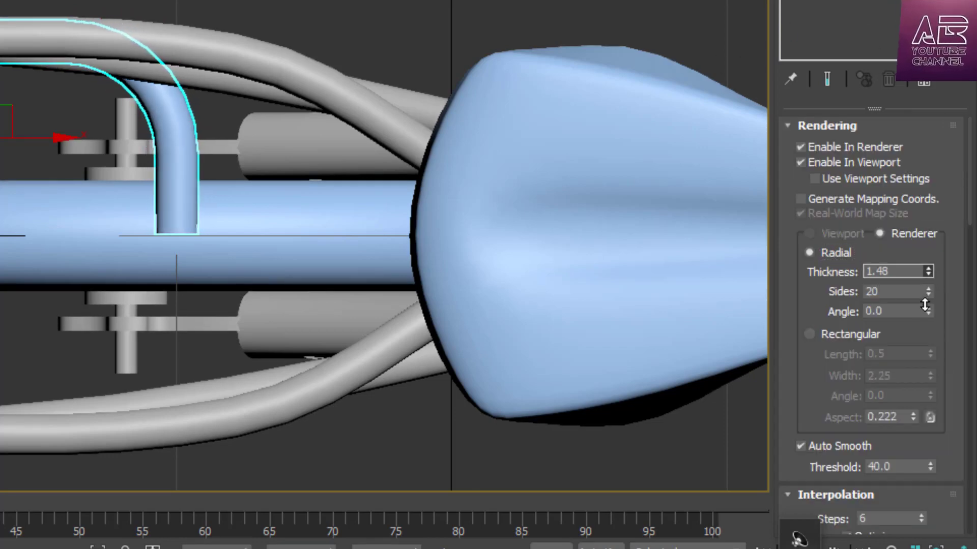
double_click(907, 269)
type("1.5")
key("Return")
Shift the vertices at the carrier frame line's rear end slightly further back along the X axis.
middle_click_drag(410, 342, 386, 298)
key("1")
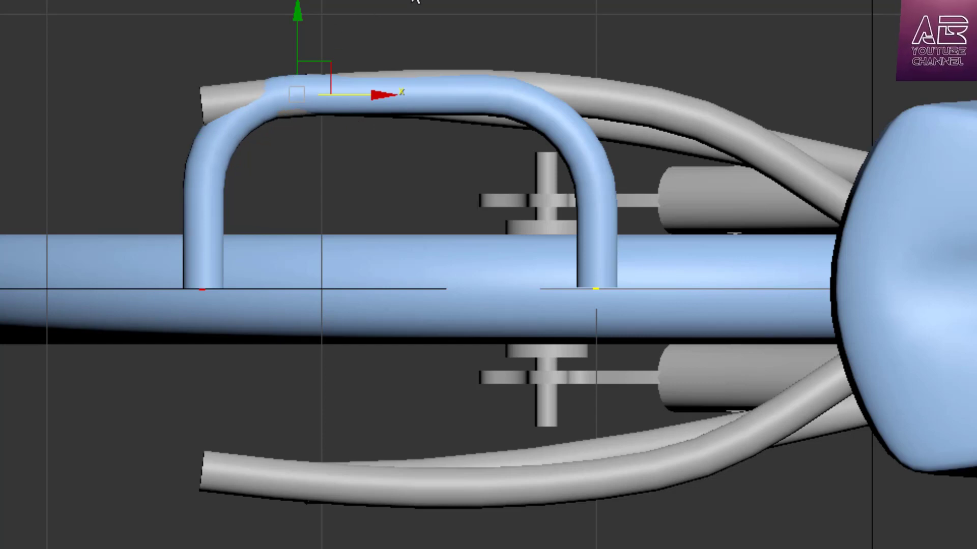
left_click_drag(410, 0, 122, 304)
left_click_drag(288, 189, 266, 188)
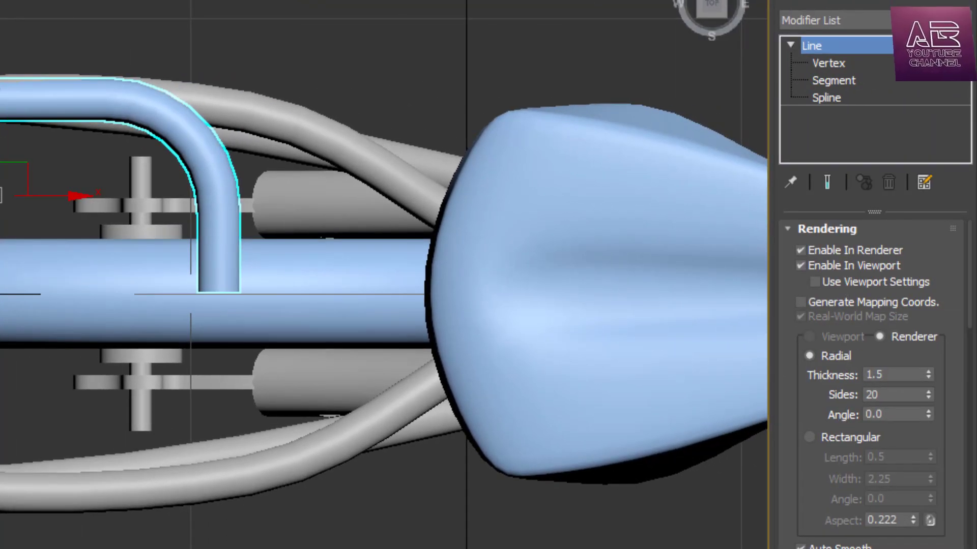
Add a Symmetry modifier to the carrier frame with mirror axis Y and place its mirror plane at Y 0.
left_click(925, 20)
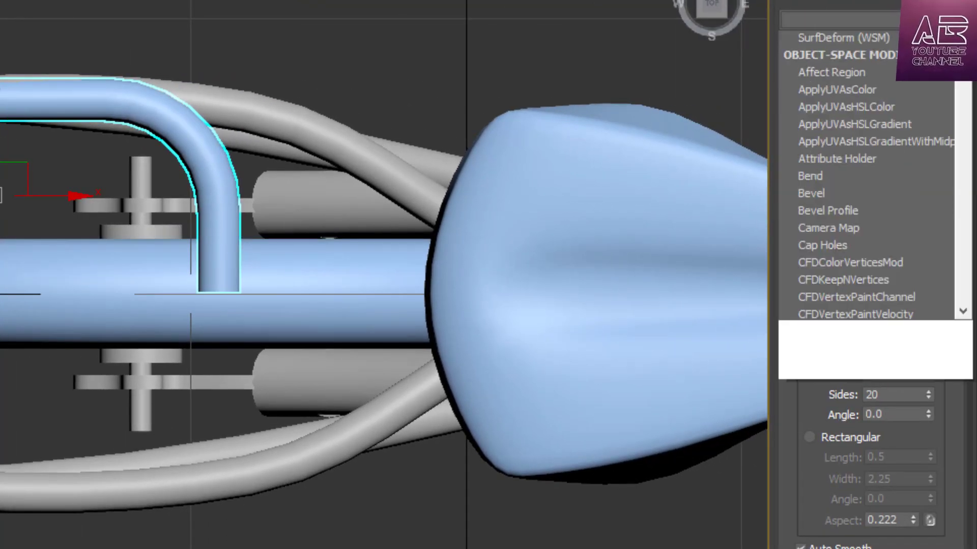
type("sy")
key("Return")
left_click(869, 270)
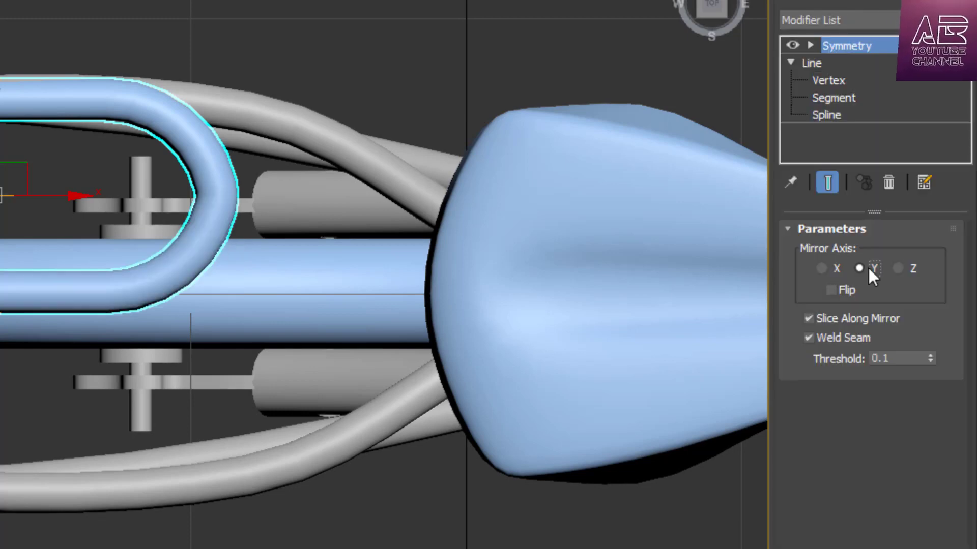
left_click(810, 46)
left_click(844, 63)
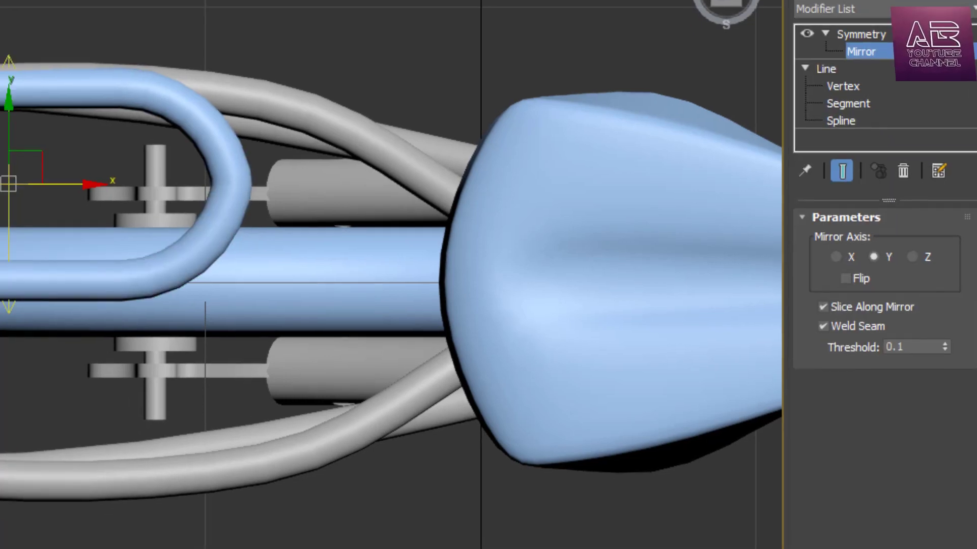
left_click_drag(485, 513, 318, 484)
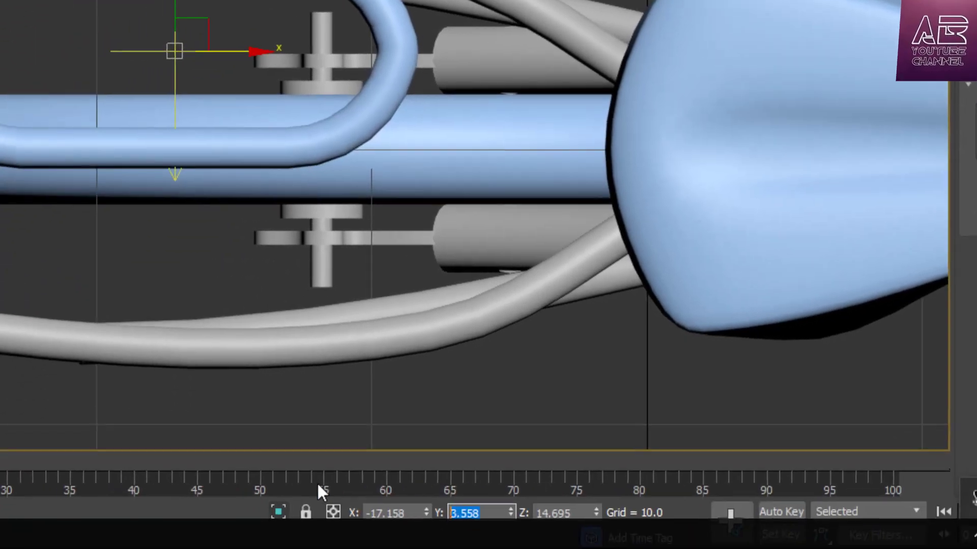
type("0")
key("Return")
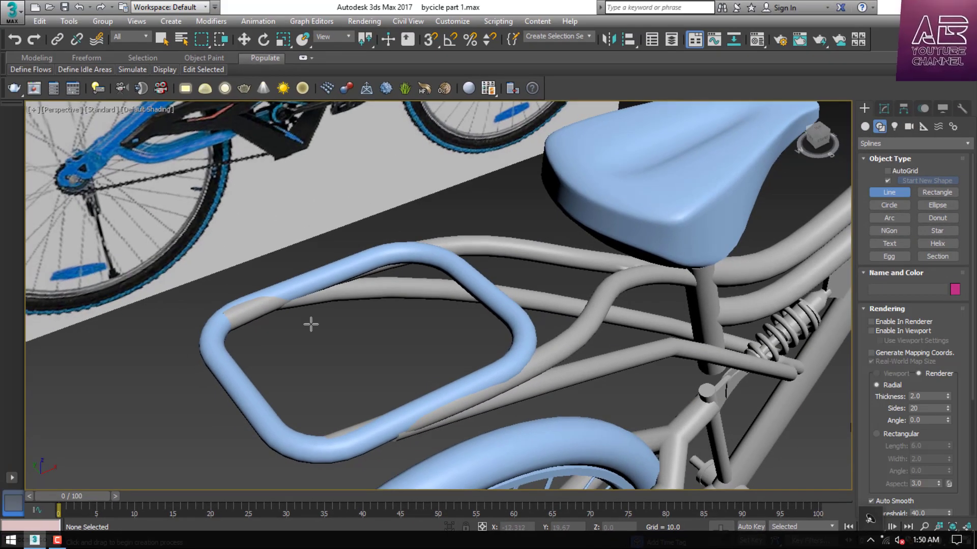
Draw a straight crossbar line across the rear of the carrier frame and make it renderable with a radial thickness of 1.
key("alt+w")
key("alt+w")
left_click(905, 322)
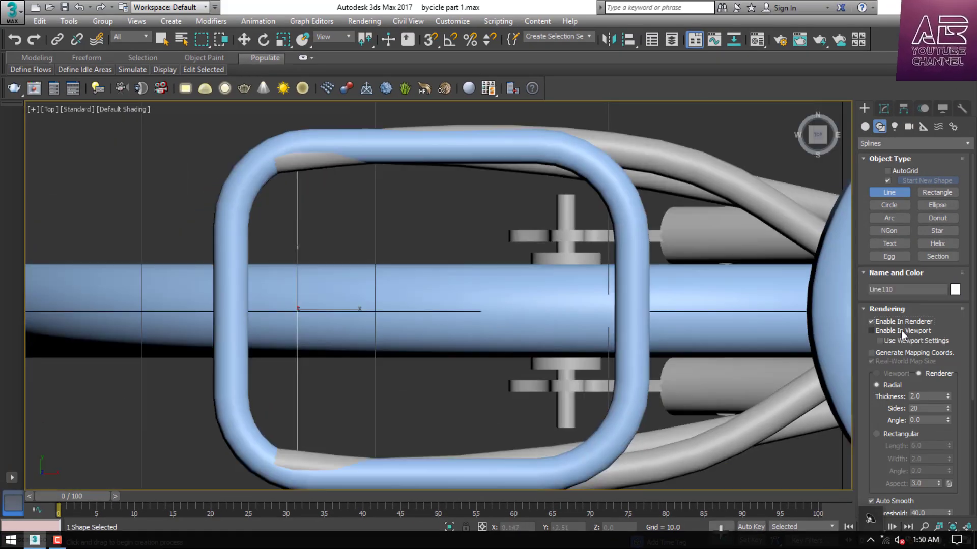
left_click(902, 331)
left_click_drag(927, 396, 722, 396)
type("1")
key("Return")
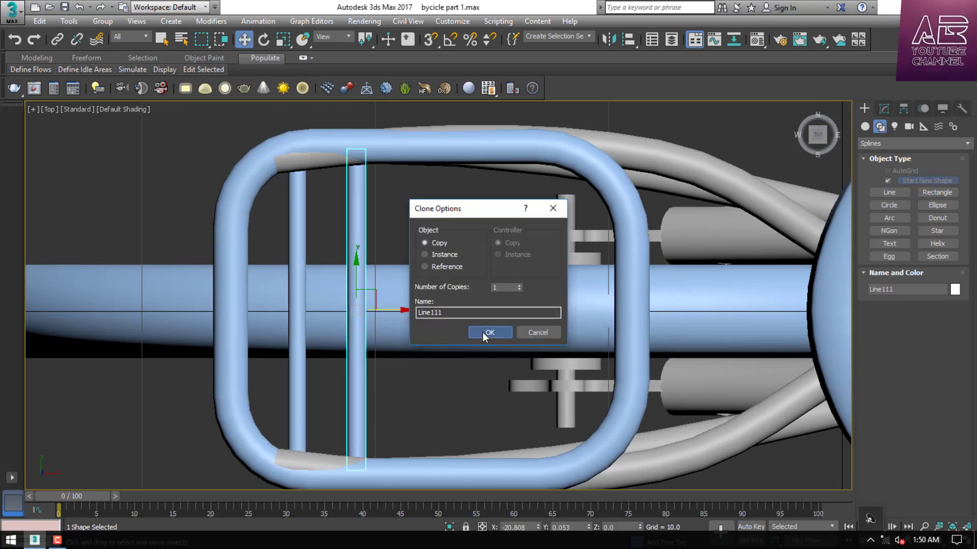
Clone the crossbar as separate copies spaced along the carrier frame's X axis.
left_click(485, 334)
left_click_drag(408, 311, 509, 312, "shift")
left_click(484, 331)
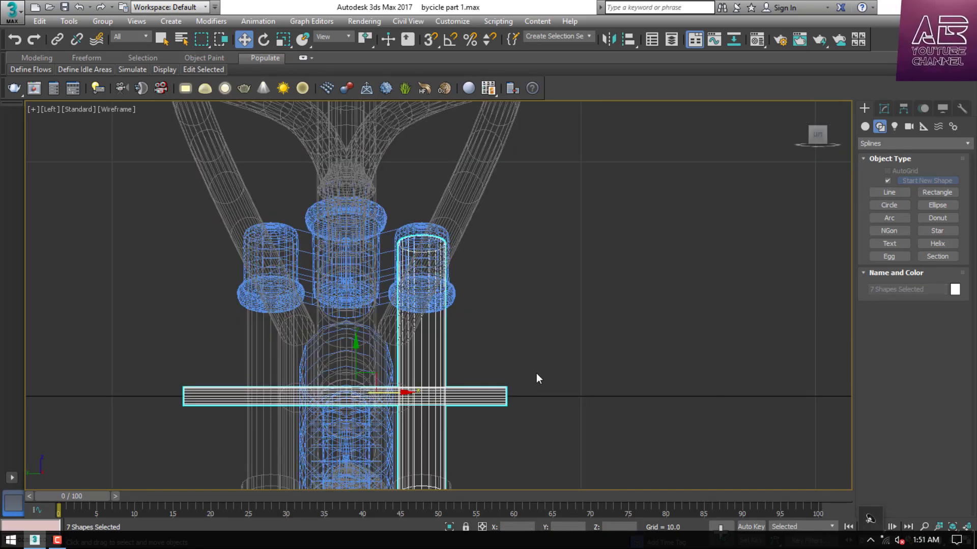
Remove the fork tube from the selection and raise the six crossbars to the carrier frame's height in the Left view.
left_click(444, 427, "alt")
scroll(440, 423, "down", 3)
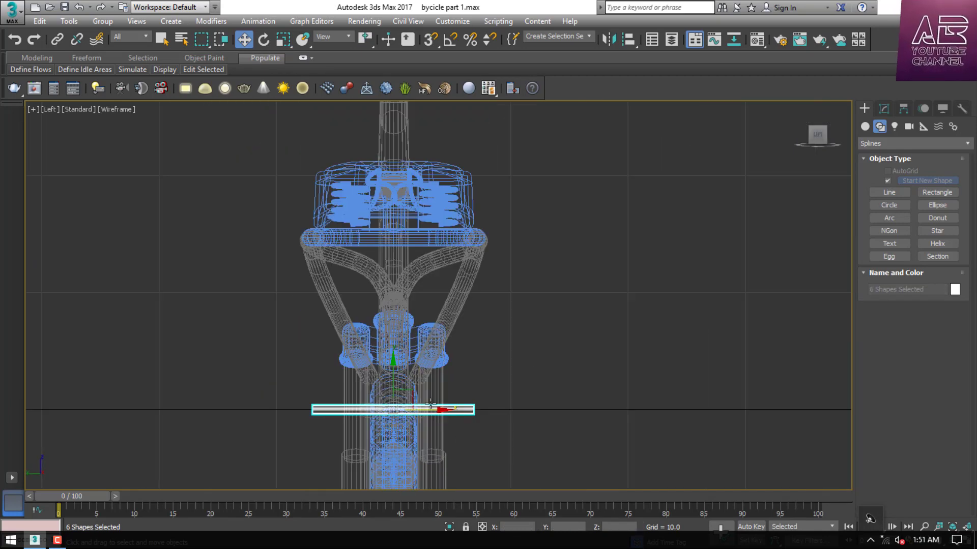
left_click_drag(394, 366, 393, 204)
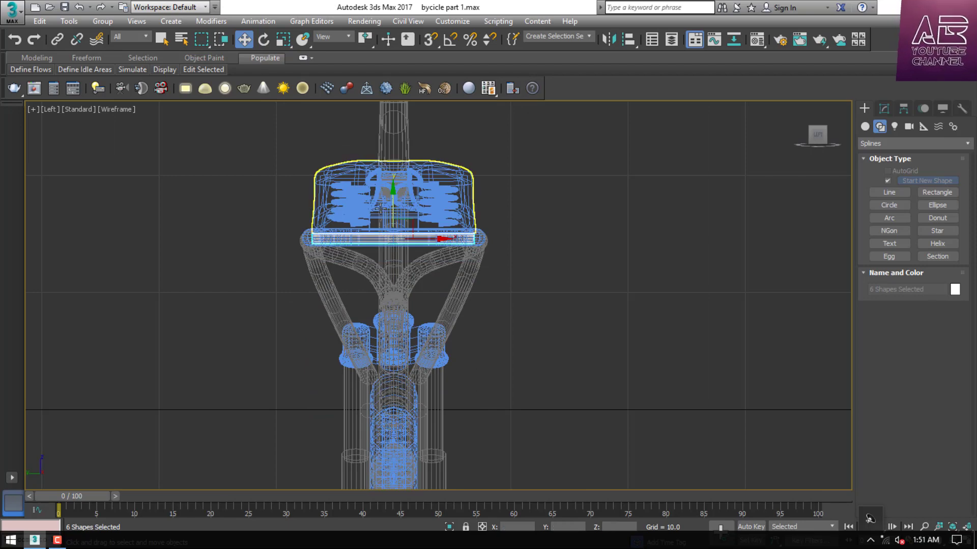
scroll(389, 211, "up", 5)
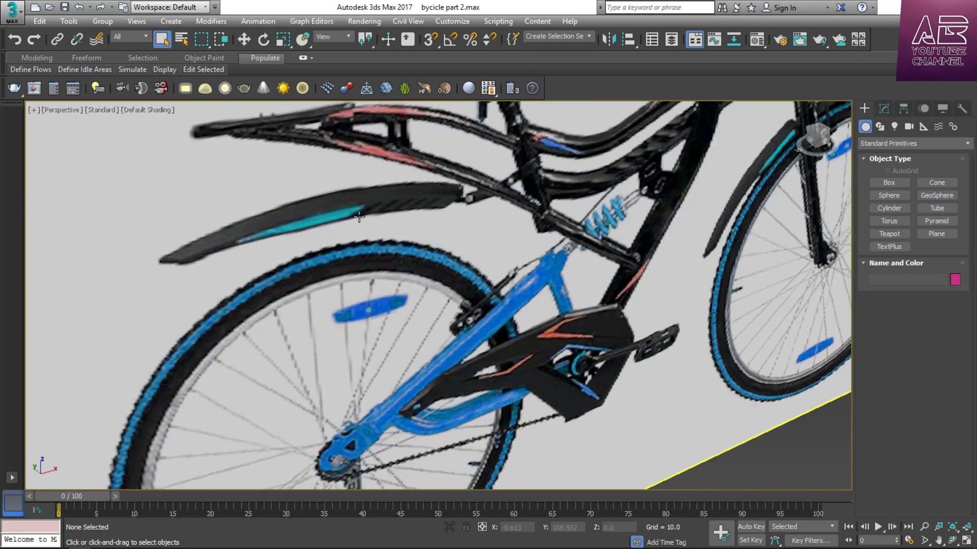
Create a plane about 6.9 long and 31.7 wide over the rear wheel in the Top view as the mudguard base.
scroll(256, 258, "down", 10)
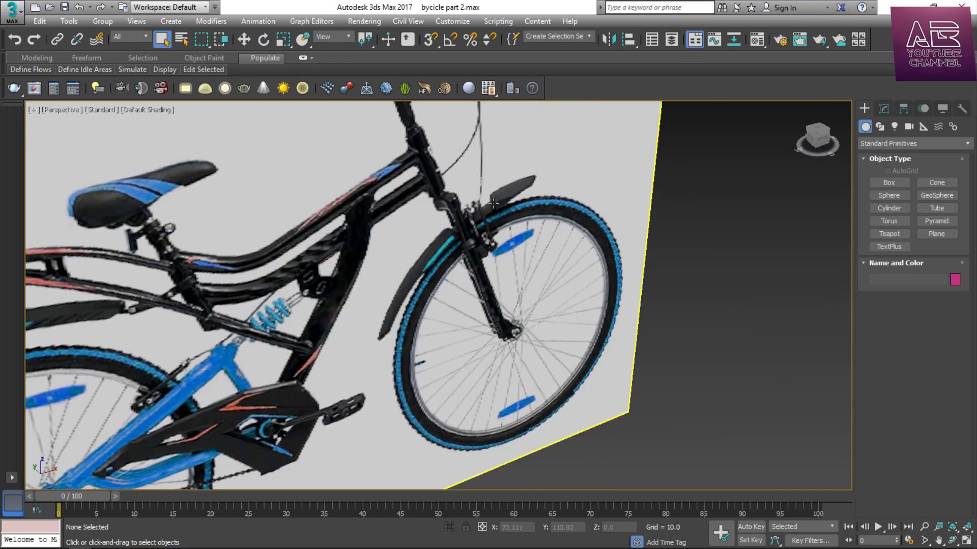
scroll(448, 225, "down", 10)
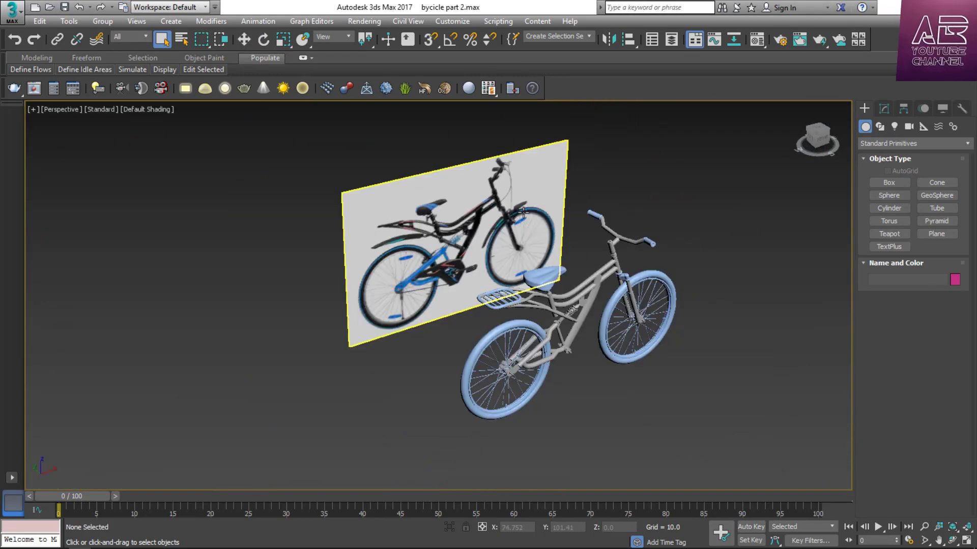
key("alt+w")
left_click(254, 222)
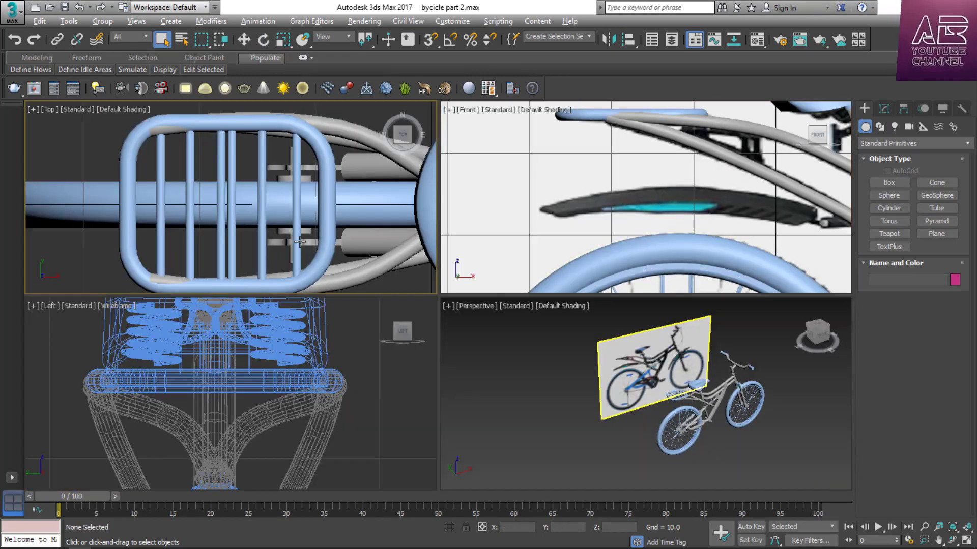
key("alt+w")
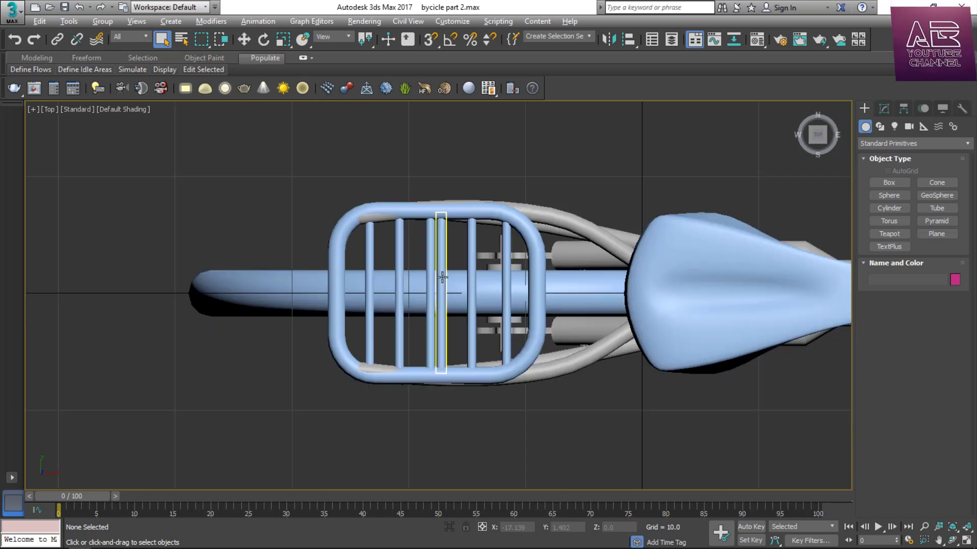
left_click(936, 233)
left_click_drag(274, 248, 627, 337)
Move the plane in the Front view onto the rear mudguard of the reference image, at about X -15.5 and Z 4.4.
key("f")
scroll(581, 231, "up", 5)
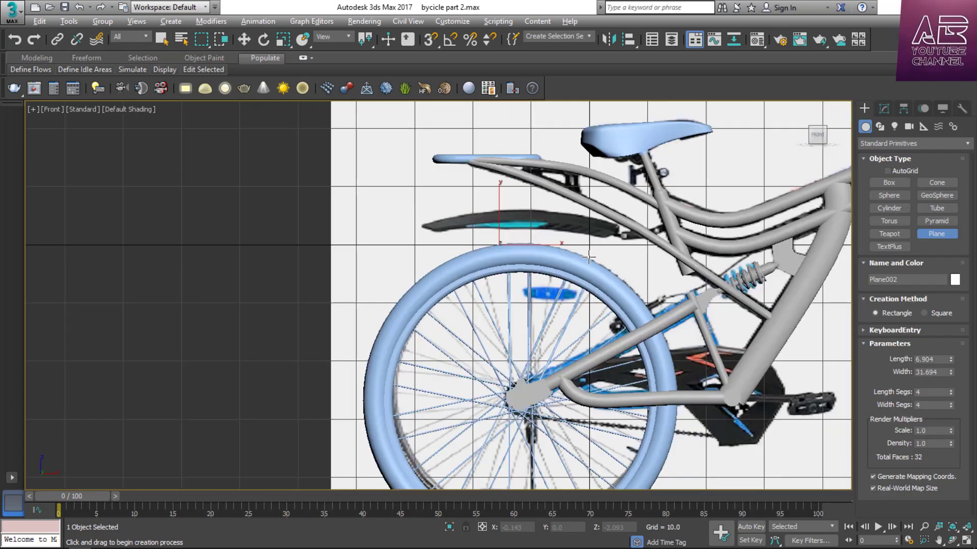
key("w")
scroll(506, 171, "up", 3)
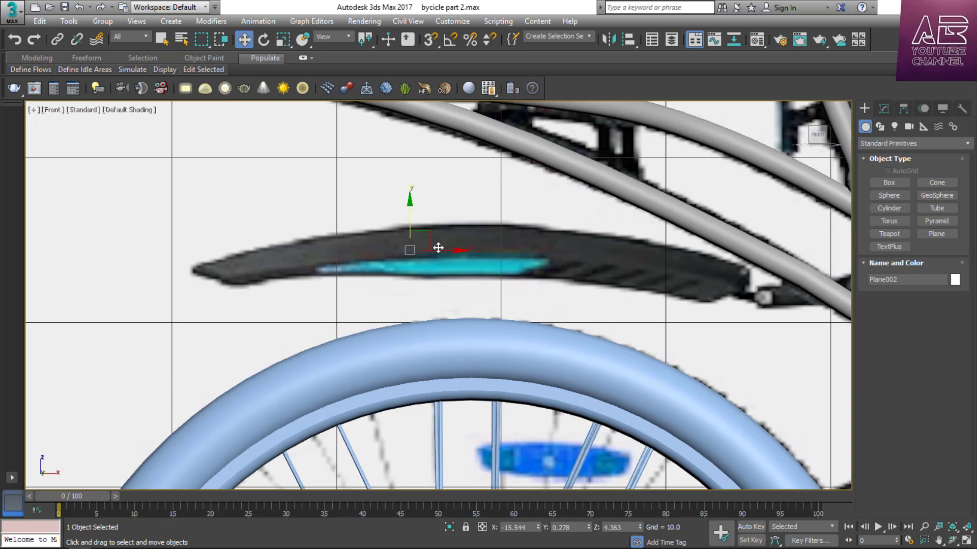
Display edged faces in the Top view and set the mudguard plane to 3 length segments and 7 width segments.
key("t")
key("F4")
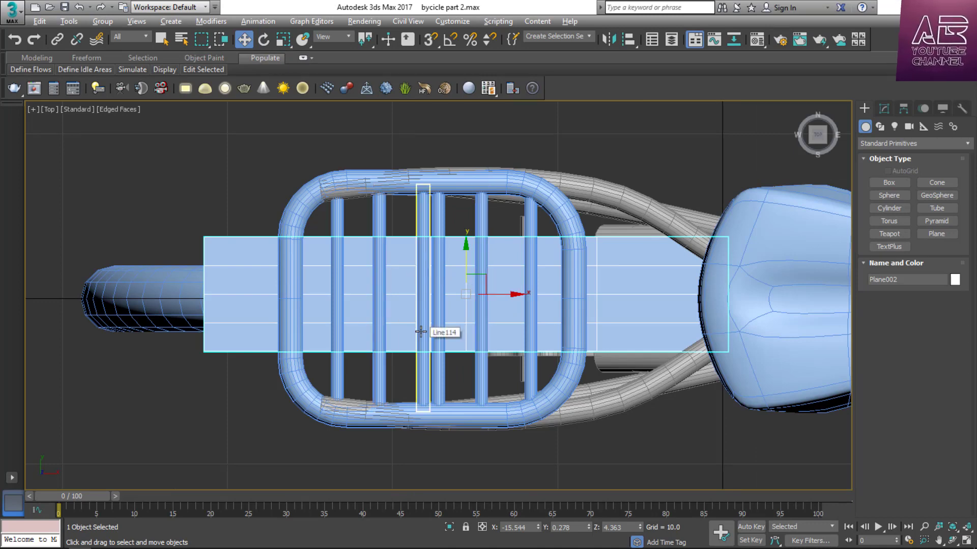
left_click(884, 108)
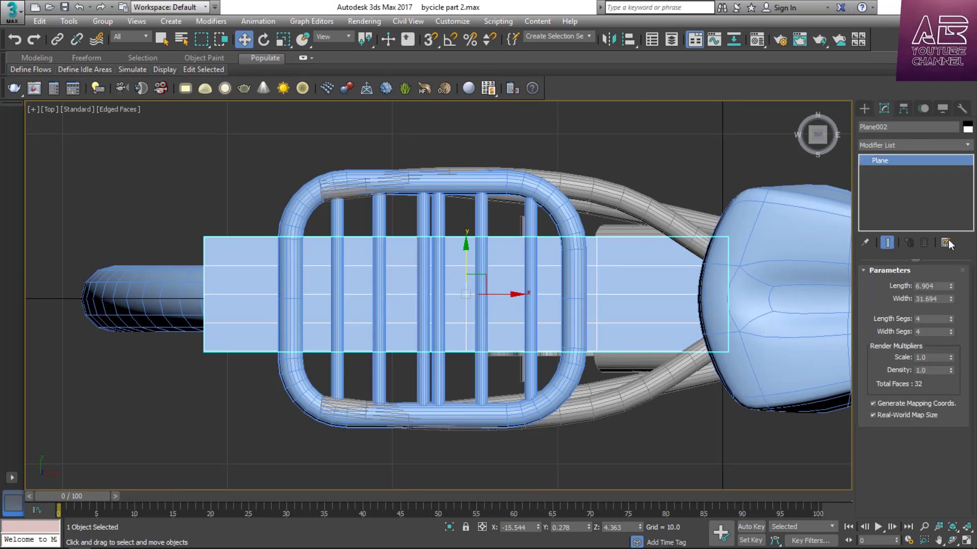
left_click(952, 321)
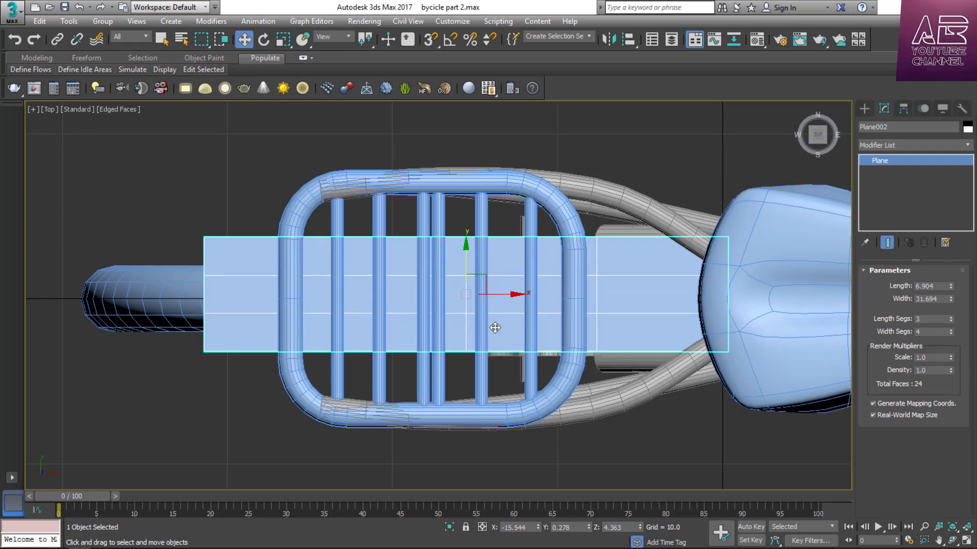
scroll(495, 328, "up", 4)
scroll(479, 361, "down", 5)
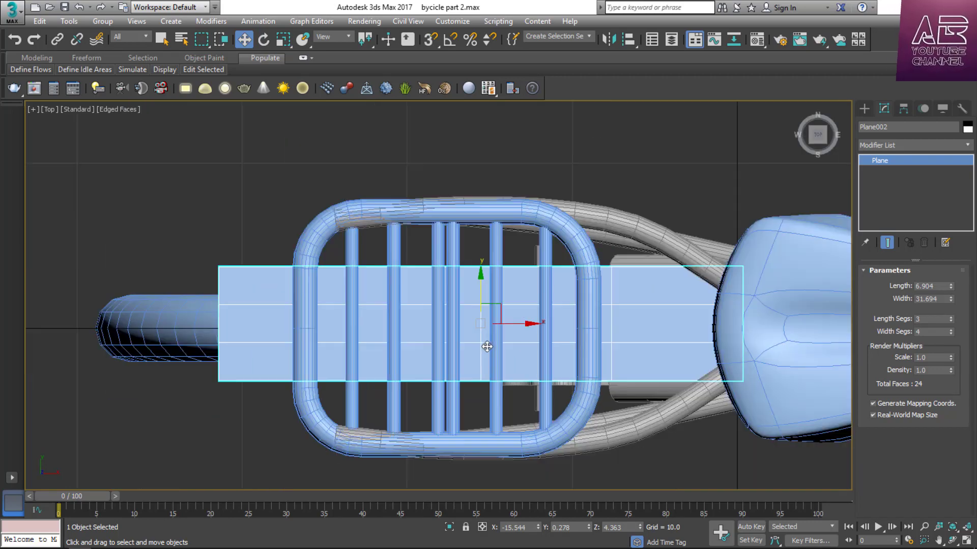
left_click(950, 330)
left_click(950, 330)
left_click(934, 329)
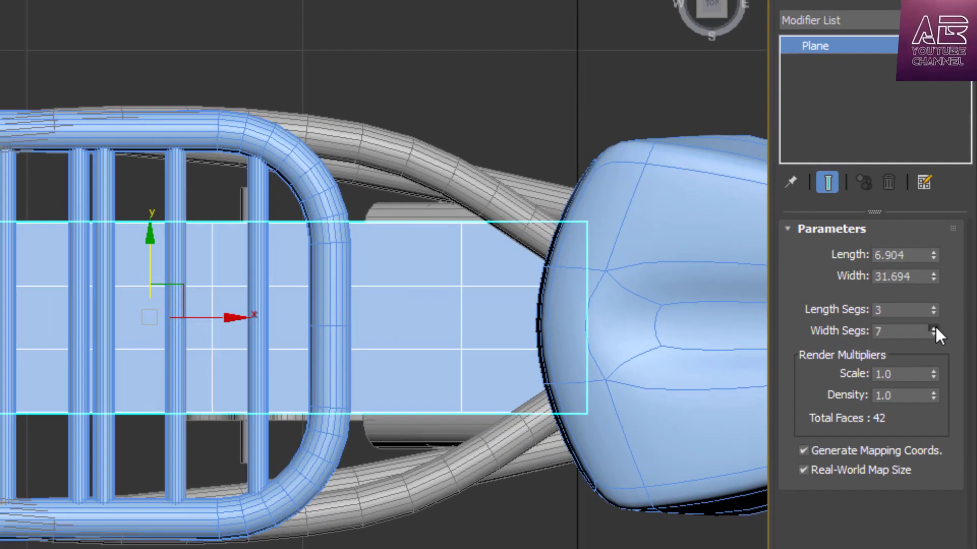
left_click_drag(901, 332, 834, 332)
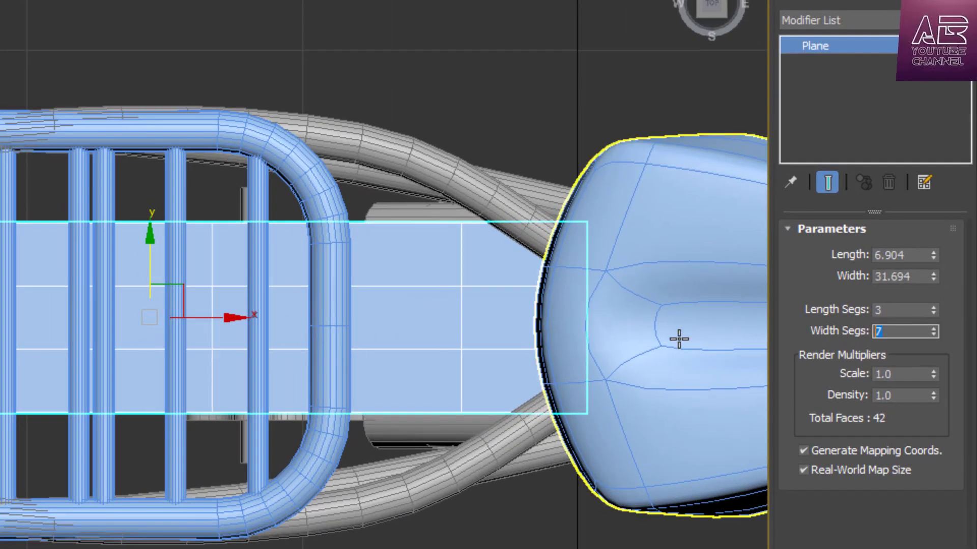
Set the mudguard plane to 10 width segments and convert it to an Editable Poly.
key("Return")
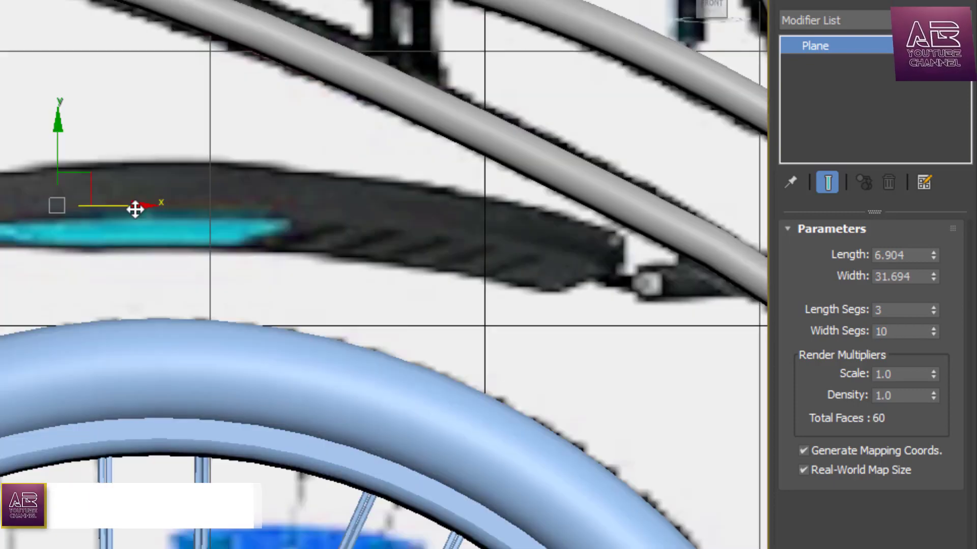
right_click(133, 203)
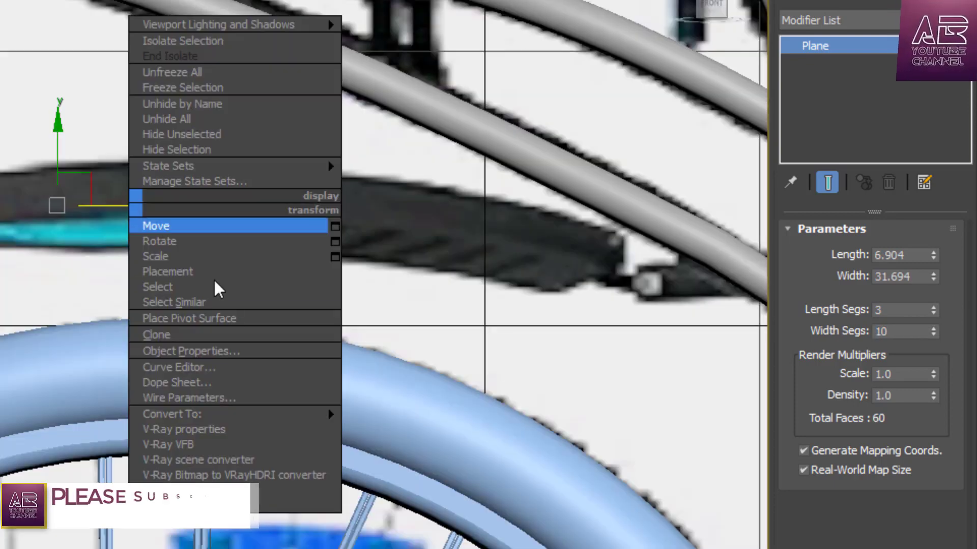
mouse_move(305, 414)
left_click(426, 429)
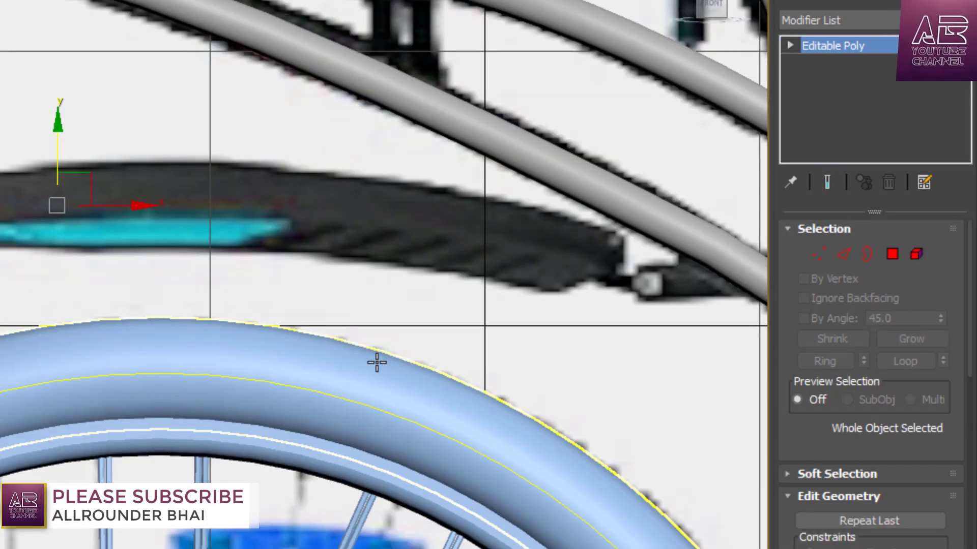
Raise the plane's middle and rearward vertex columns in the Front view onto the upper contour of the reference mudguard.
key("1")
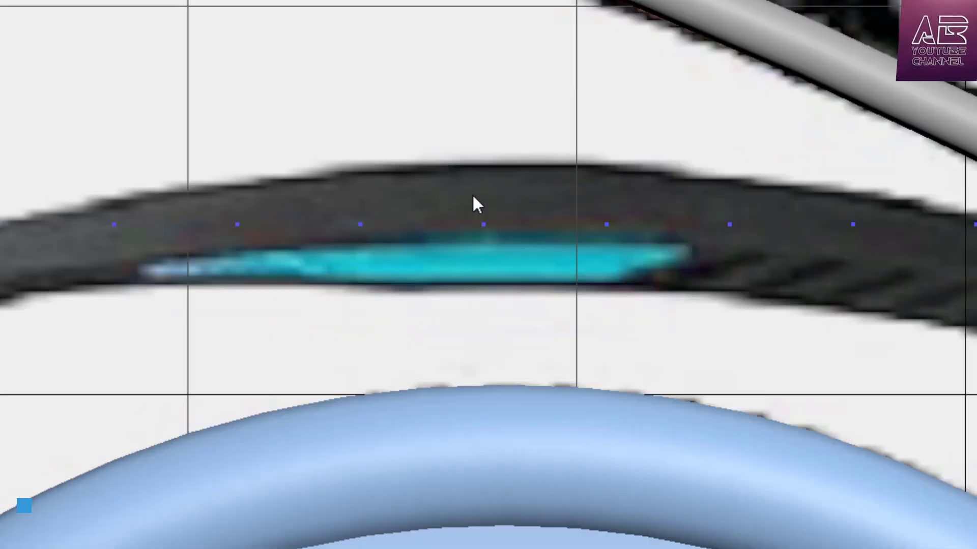
left_click(480, 215)
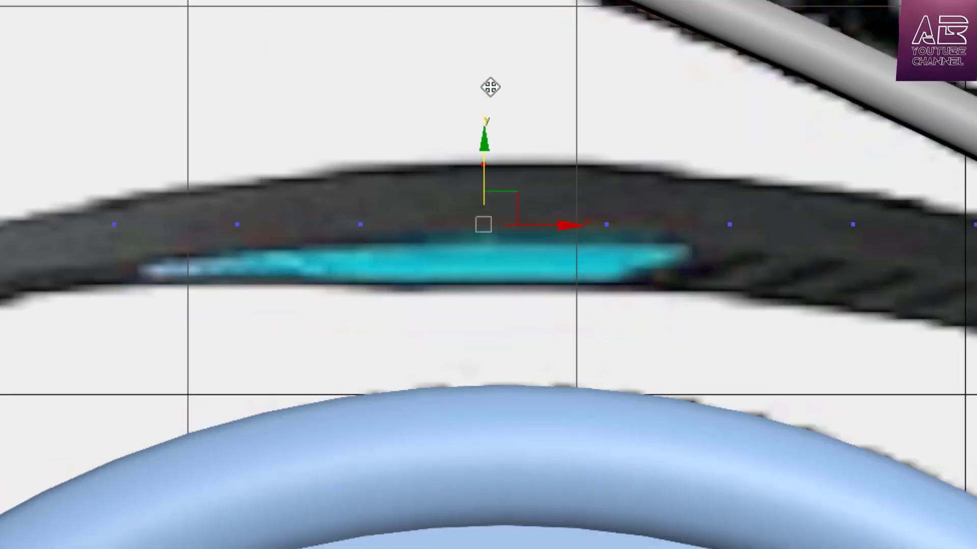
left_click_drag(490, 88, 490, 28)
left_click(360, 224)
left_click_drag(366, 123, 366, 67)
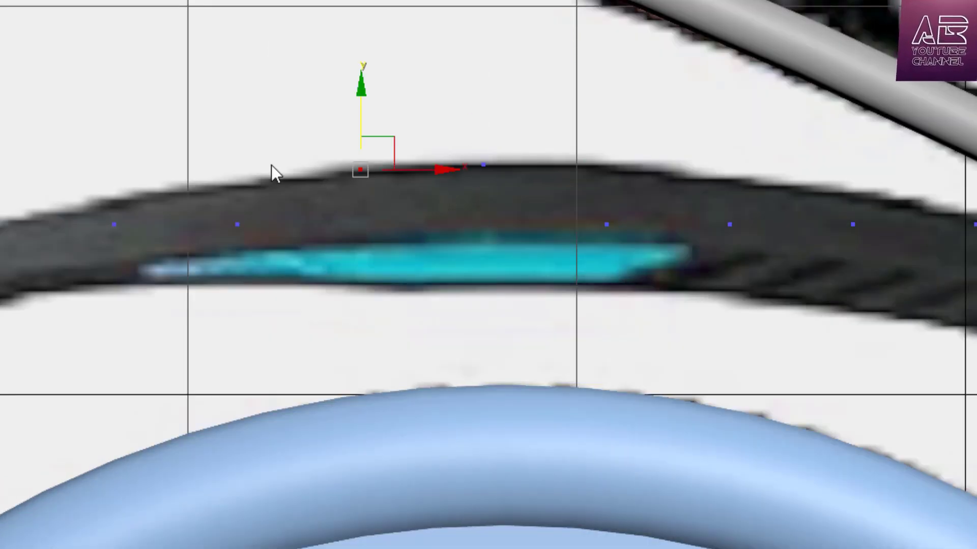
left_click_drag(203, 273, 202, 273)
left_click_drag(234, 173, 235, 136)
left_click_drag(146, 173, 81, 265)
left_click_drag(113, 171, 113, 148)
left_click_drag(24, 175, 0, 264)
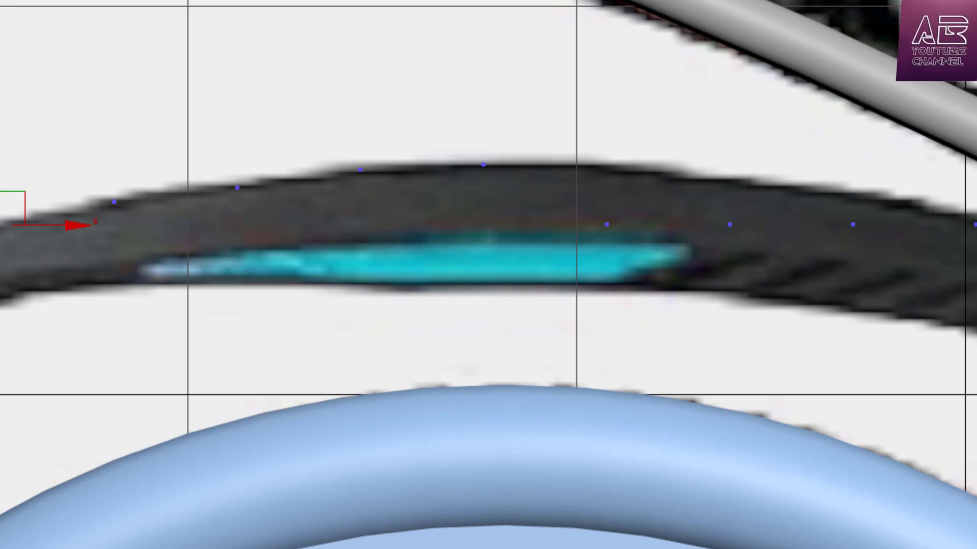
Move the remaining vertex columns onto the mudguard's upper contour, placing the end columns at its rear and front tips.
middle_click_drag(82, 264, 458, 283)
left_click_drag(367, 190, 367, 192)
left_click_drag(204, 193, 275, 285)
left_click_drag(244, 243, 147, 299)
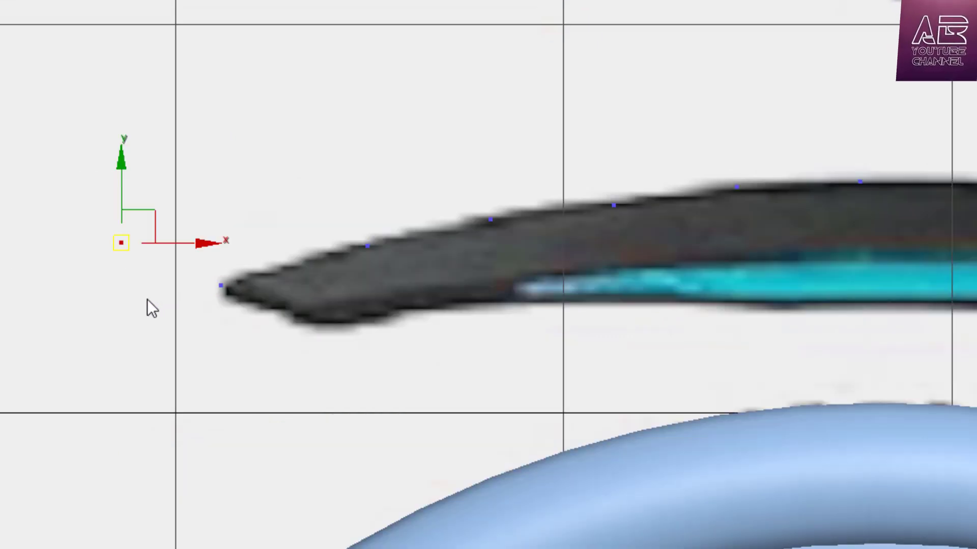
scroll(148, 299, "down", 2)
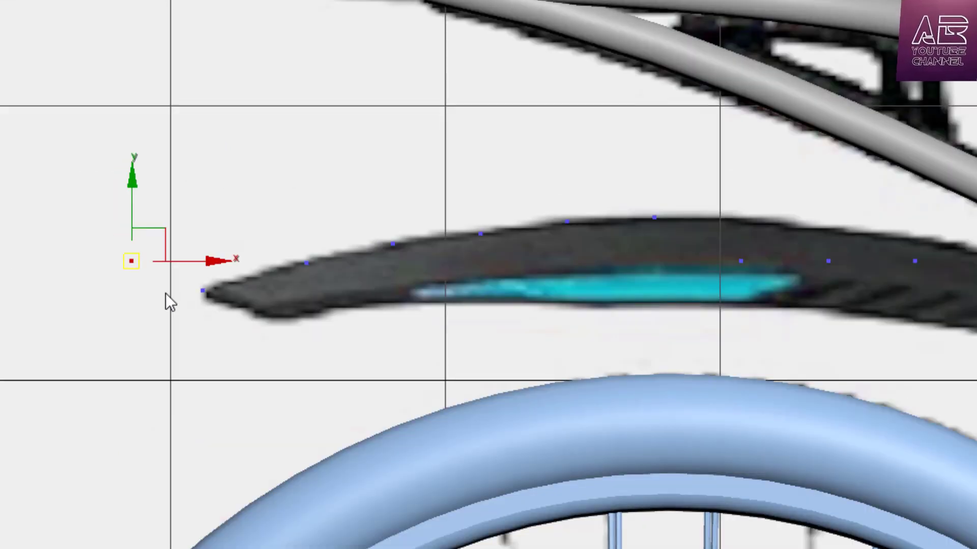
scroll(152, 285, "up", 2)
left_click(113, 307)
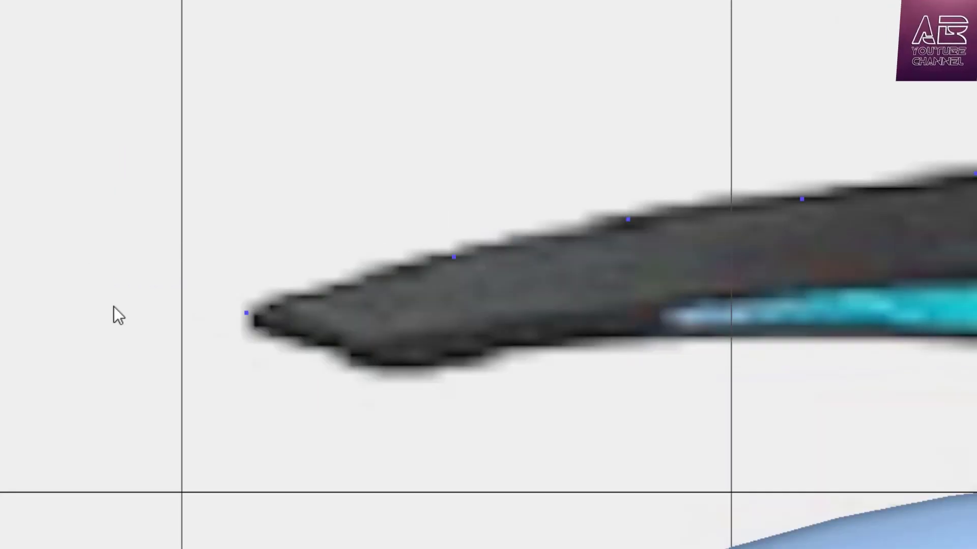
scroll(66, 281, "down", 3)
scroll(545, 250, "up", 3)
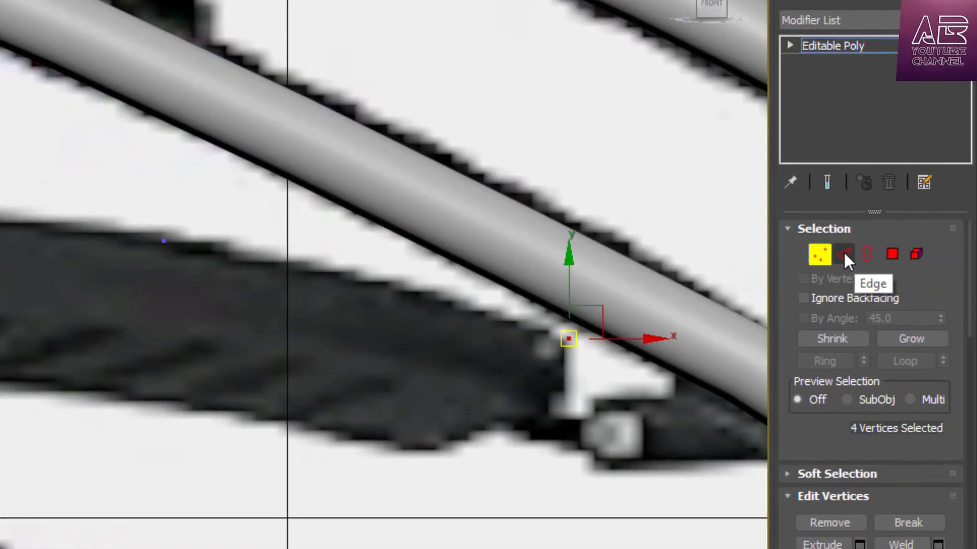
Connect the four lengthwise edges of the mudguard's front-end span with 2 segments.
left_click(844, 252)
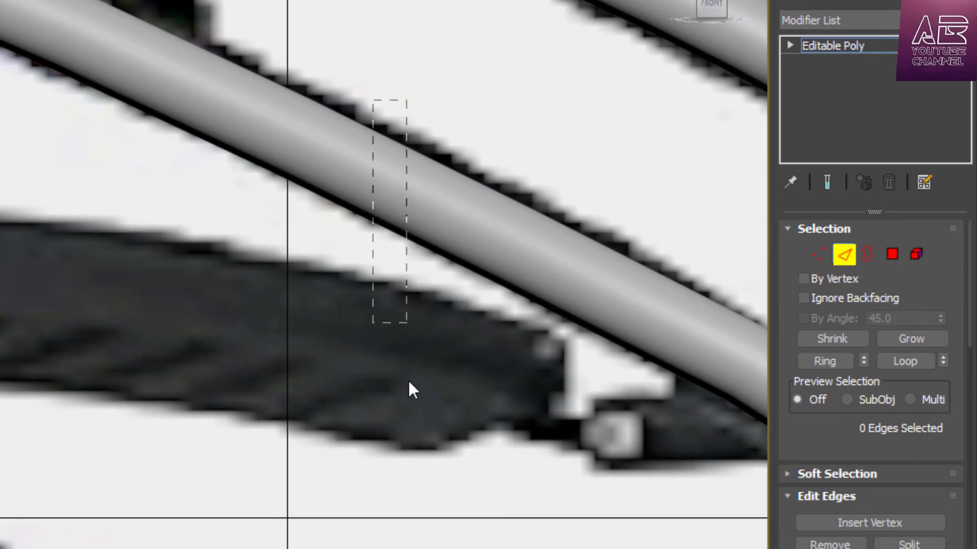
left_click_drag(408, 462, 407, 460)
scroll(429, 290, "up", 2)
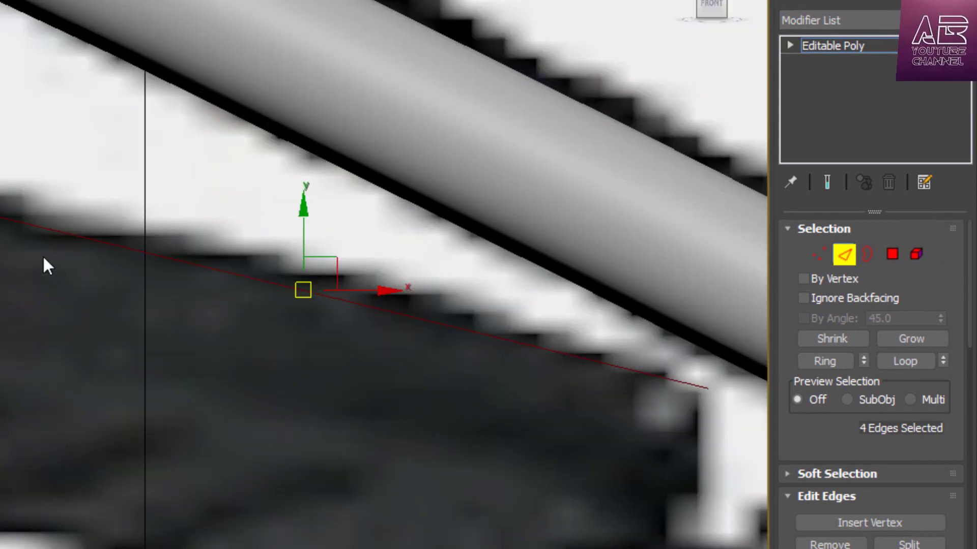
right_click(304, 297)
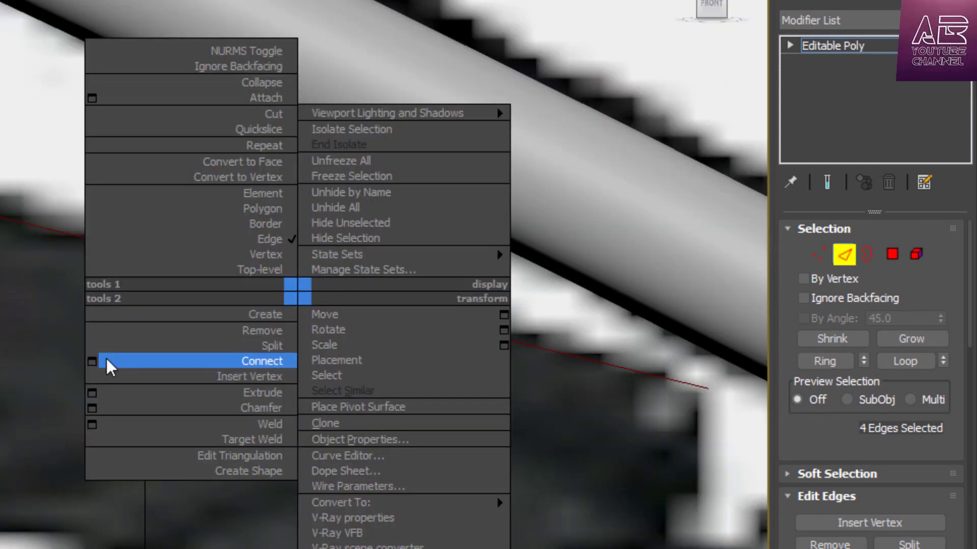
left_click(94, 362)
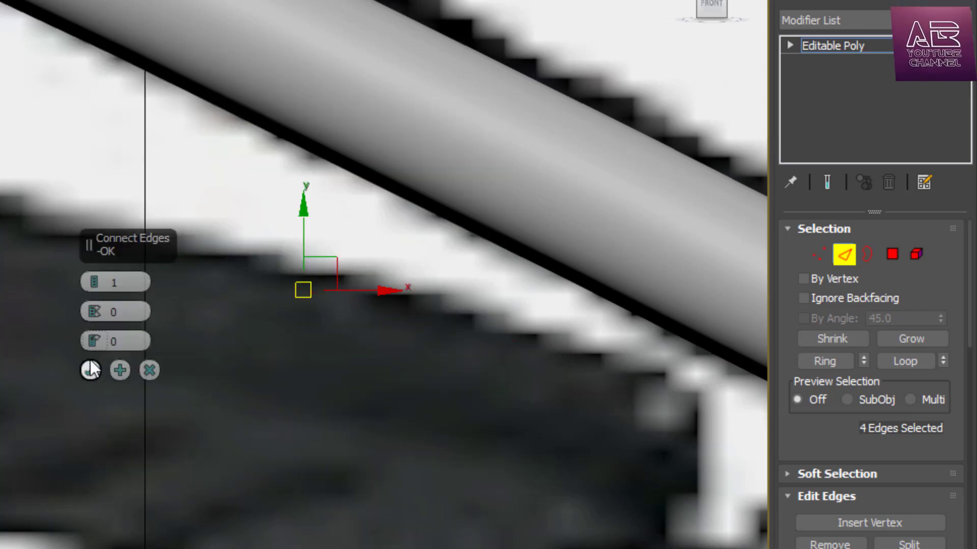
left_click(95, 279)
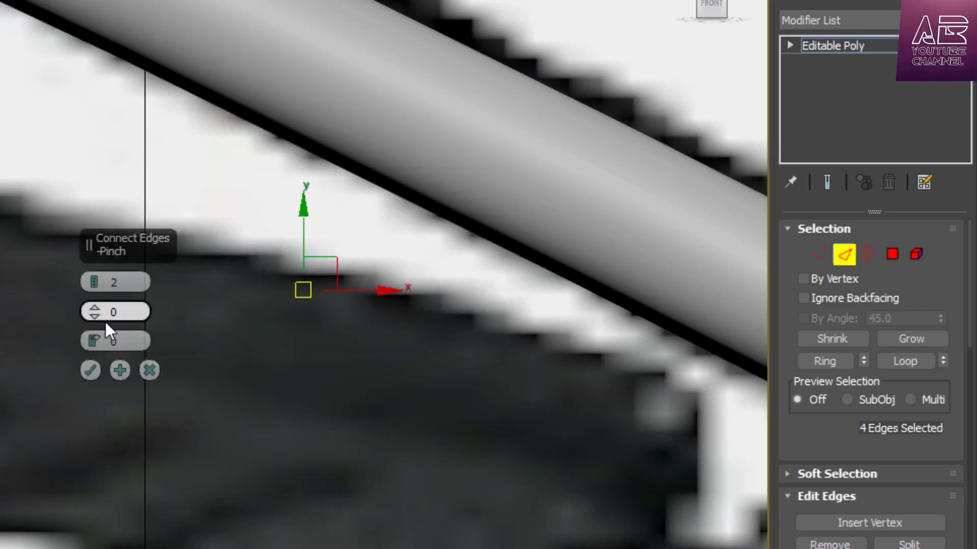
left_click(90, 370)
Adjust the added vertex columns at the front end to the reference contour and leave vertex editing.
left_click(819, 254)
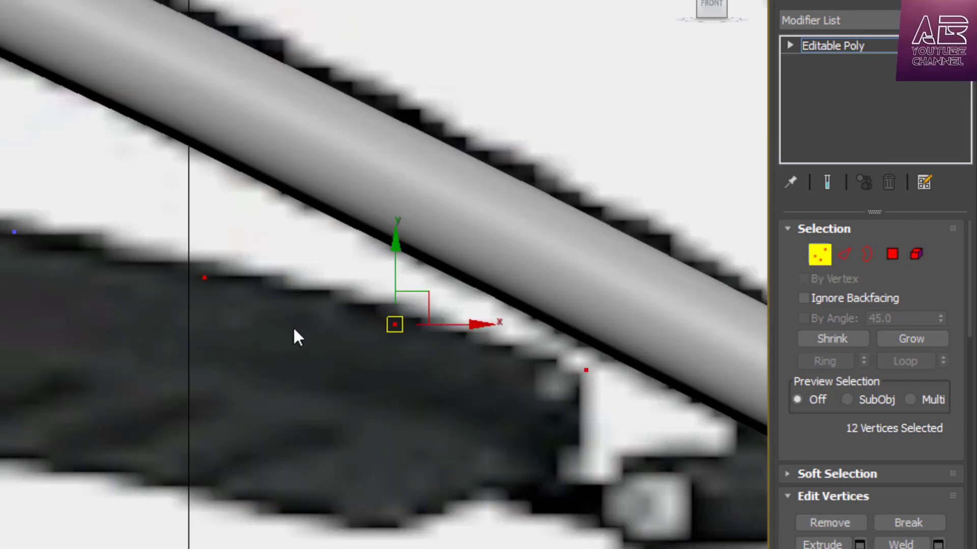
scroll(292, 326, "down", 4)
left_click(230, 292)
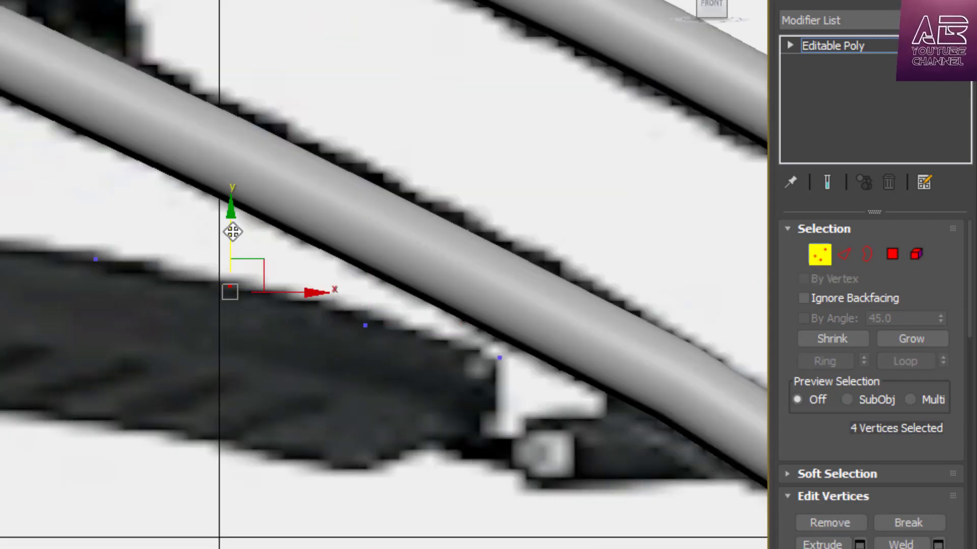
left_click_drag(233, 232, 236, 232)
left_click(818, 259)
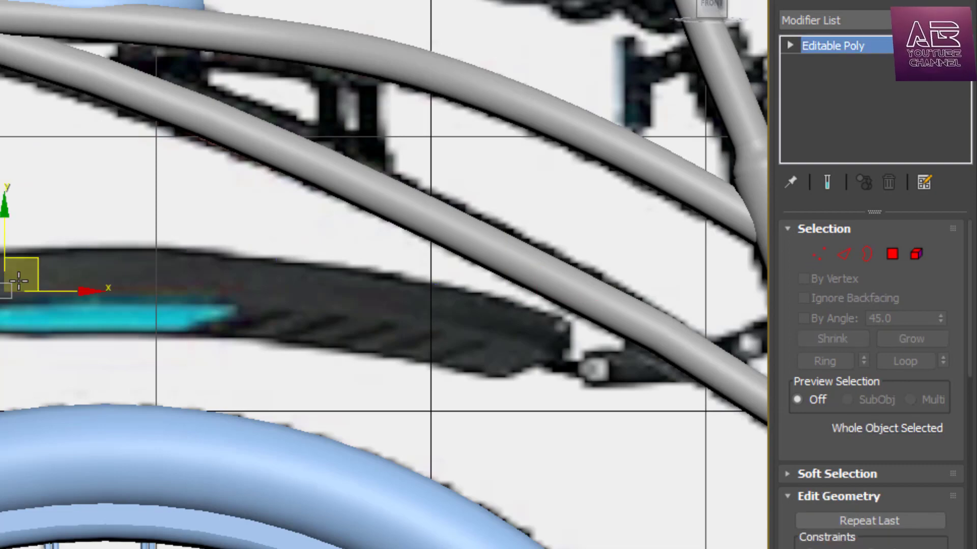
Move the mudguard plane about -3.8 along Y in the Top view so its long edge lies on the wheel's centre line.
scroll(15, 278, "up", 2)
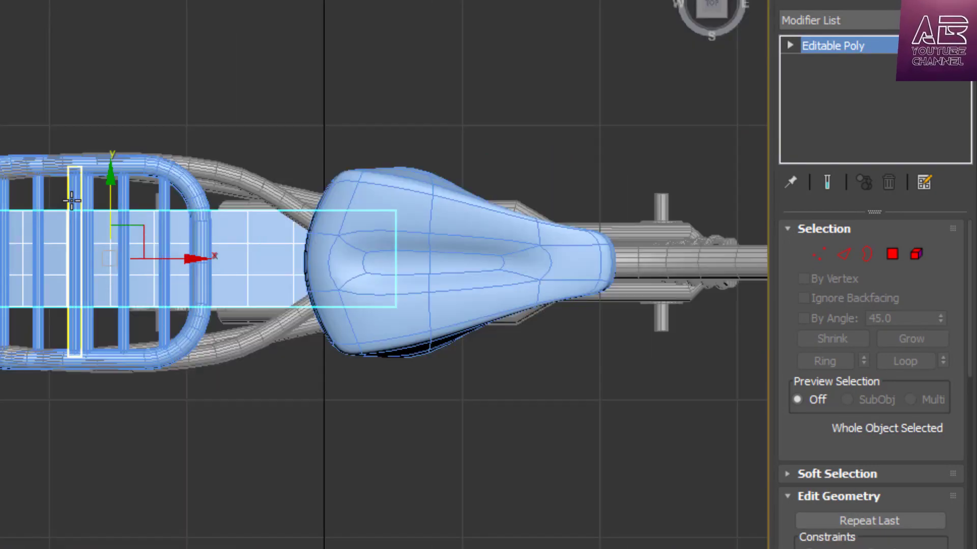
scroll(181, 255, "up", 6)
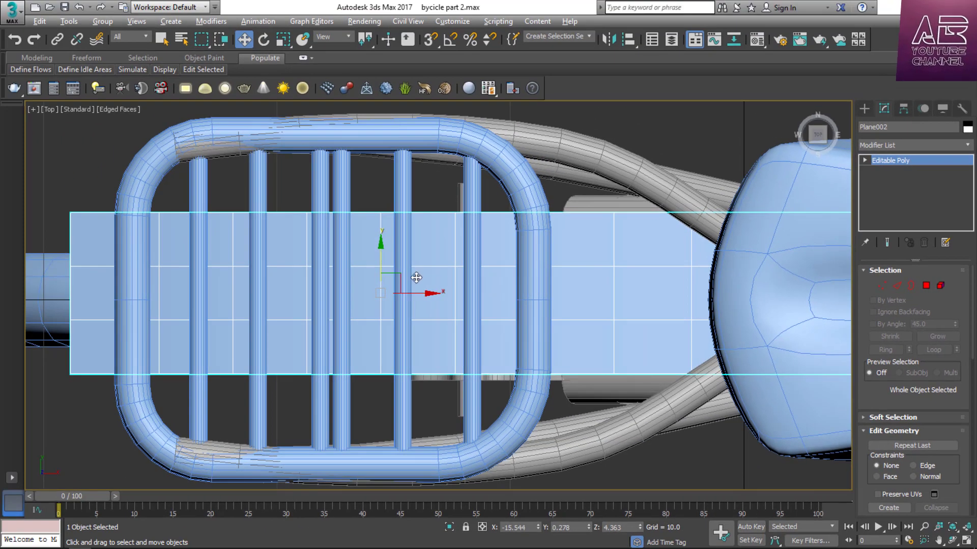
left_click_drag(379, 249, 400, 336)
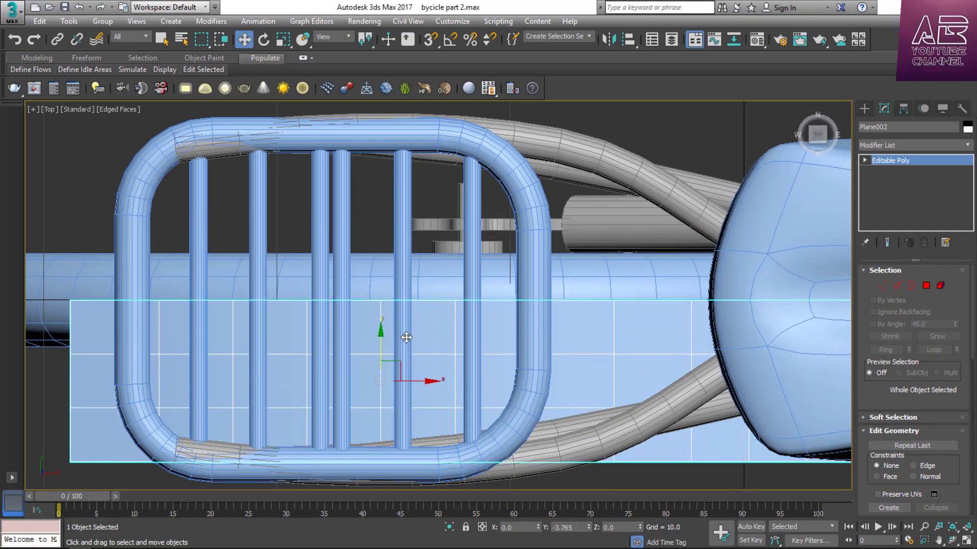
scroll(458, 315, "down", 2)
Narrow the plane in the Top view by moving its three outer lengthwise vertex rows closer to the wheel's centre line.
key("1")
middle_click_drag(665, 380, 666, 361)
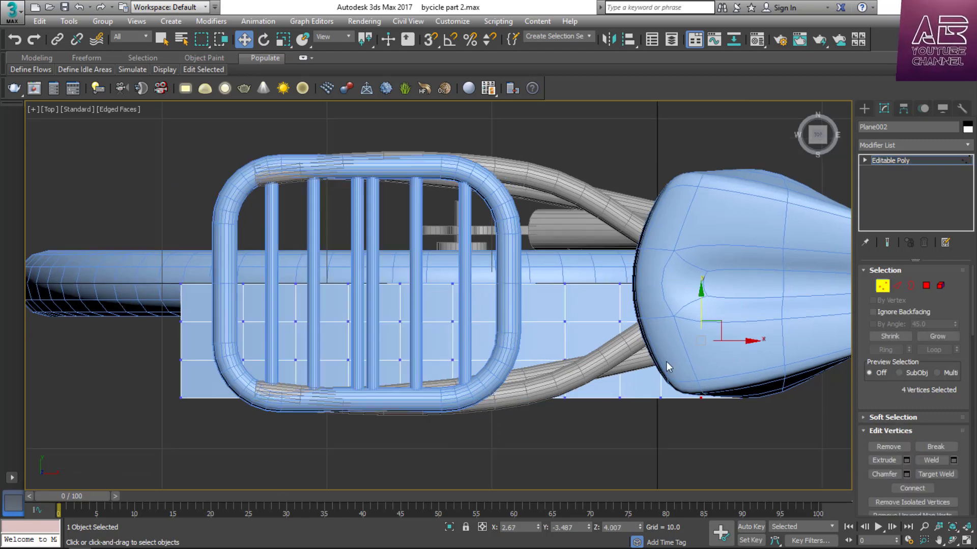
scroll(575, 347, "down", 2)
left_click_drag(268, 318, 722, 402)
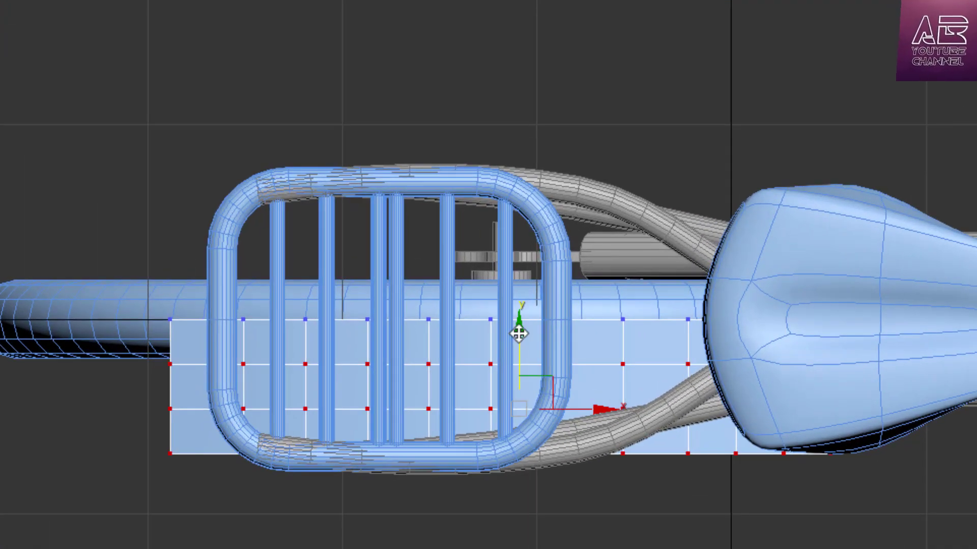
left_click_drag(518, 334, 518, 321)
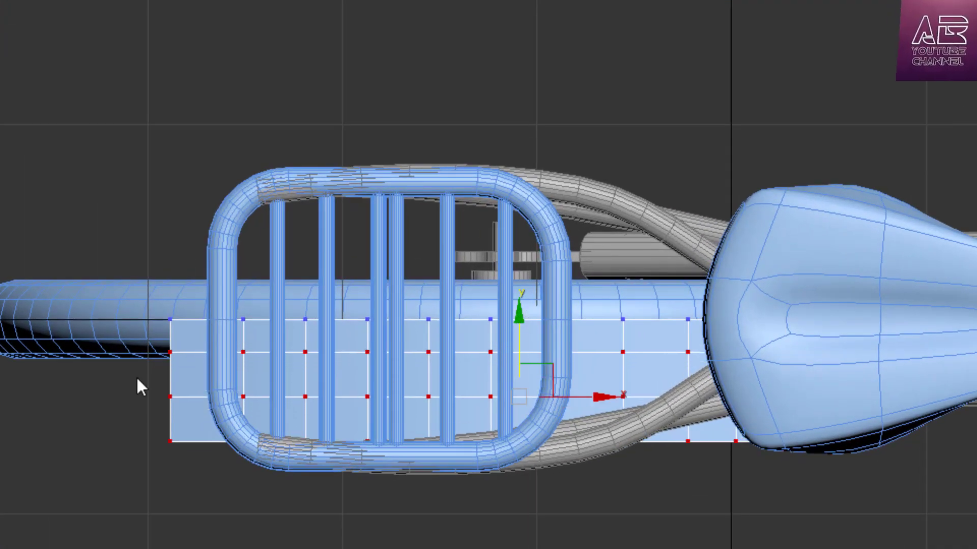
scroll(516, 377, "up", 2)
left_click_drag(517, 367, 546, 321)
left_click_drag(3, 402, 974, 532)
scroll(437, 442, "down", 2)
scroll(520, 423, "up", 2)
left_click_drag(485, 368, 514, 328)
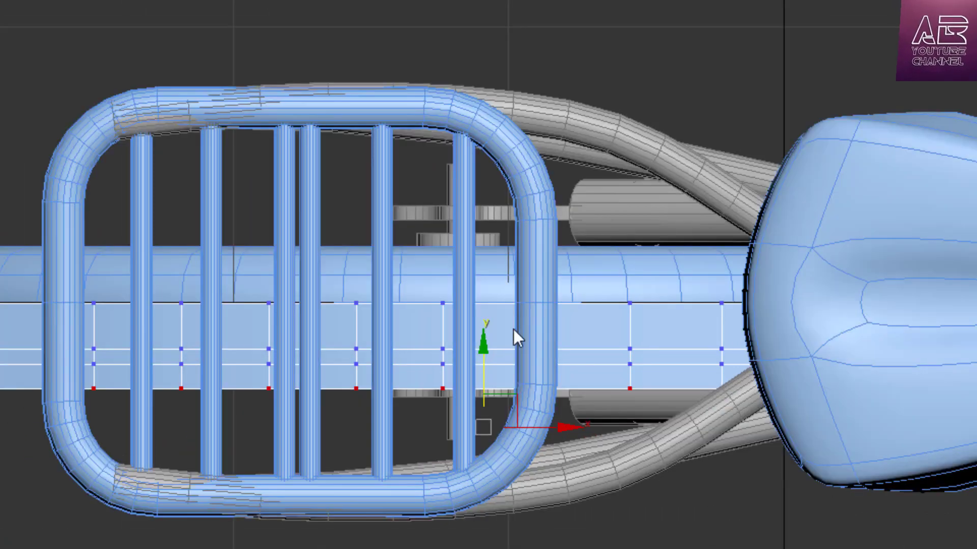
Select the two outermost lengthwise vertex rows and lower them in the Front view to form the mudguard's side wall.
middle_click_drag(177, 300, 310, 307)
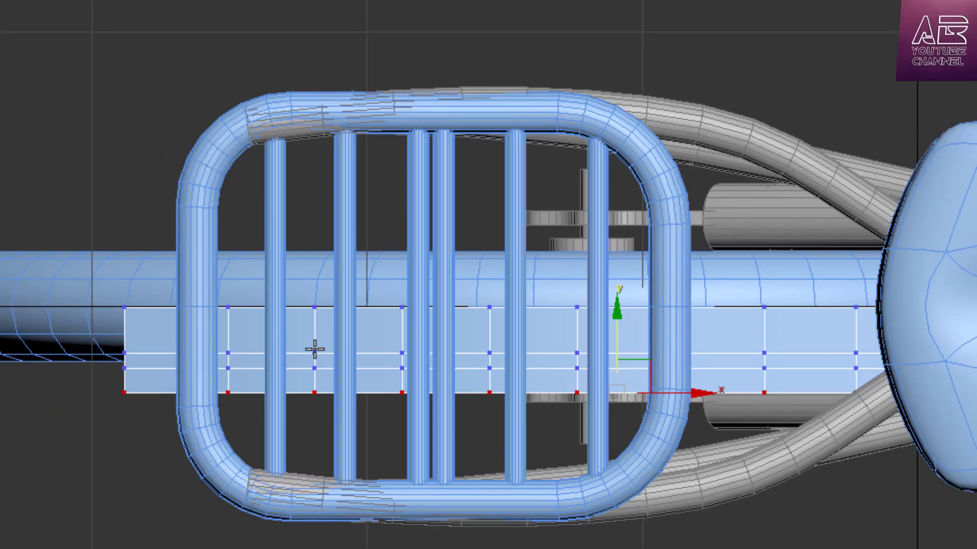
left_click_drag(107, 363, 966, 466)
scroll(614, 444, "down", 2)
scroll(682, 425, "up", 2)
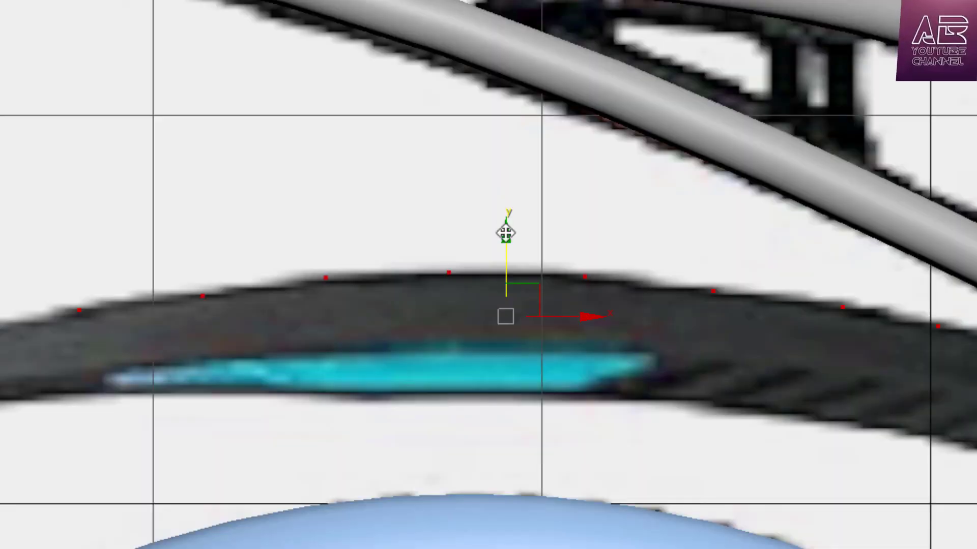
left_click_drag(505, 245, 512, 305)
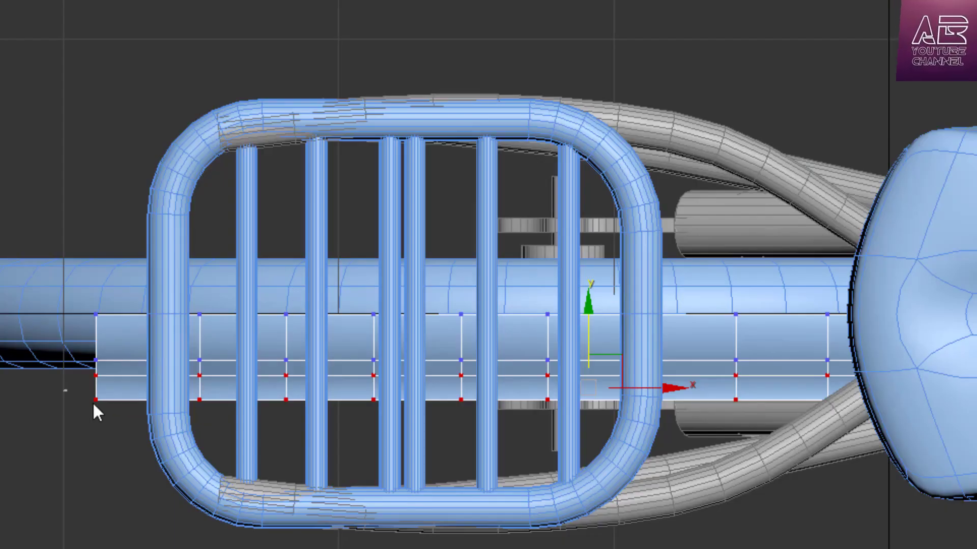
Lower the outermost vertex row to the reference mudguard's bottom edge, flatten its curve by scaling it vertically, and adjust its height.
left_click_drag(68, 389, 967, 467)
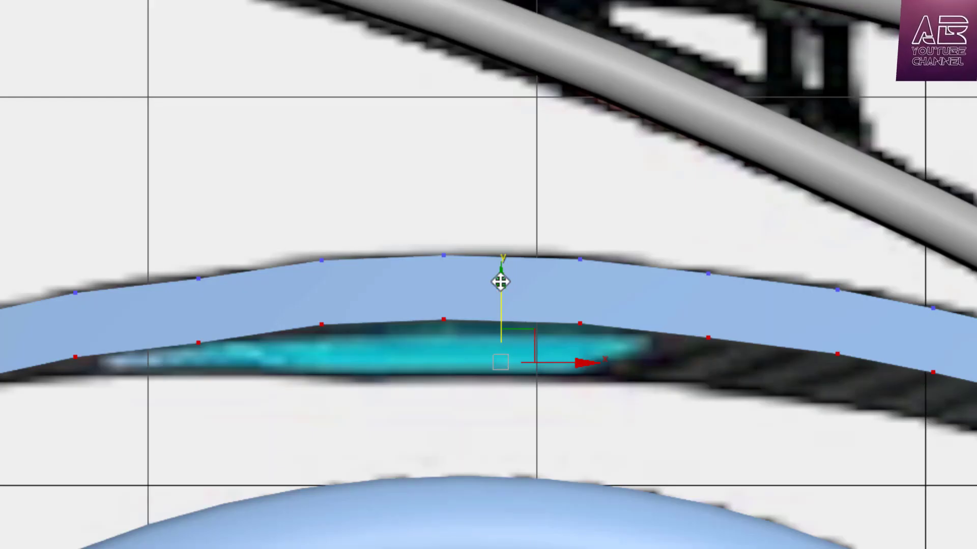
left_click_drag(500, 282, 506, 335)
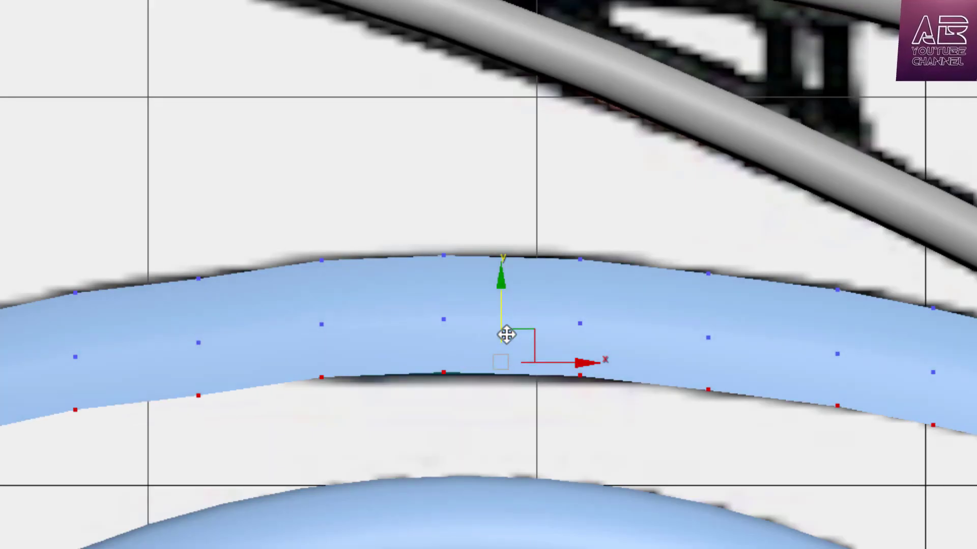
key("r")
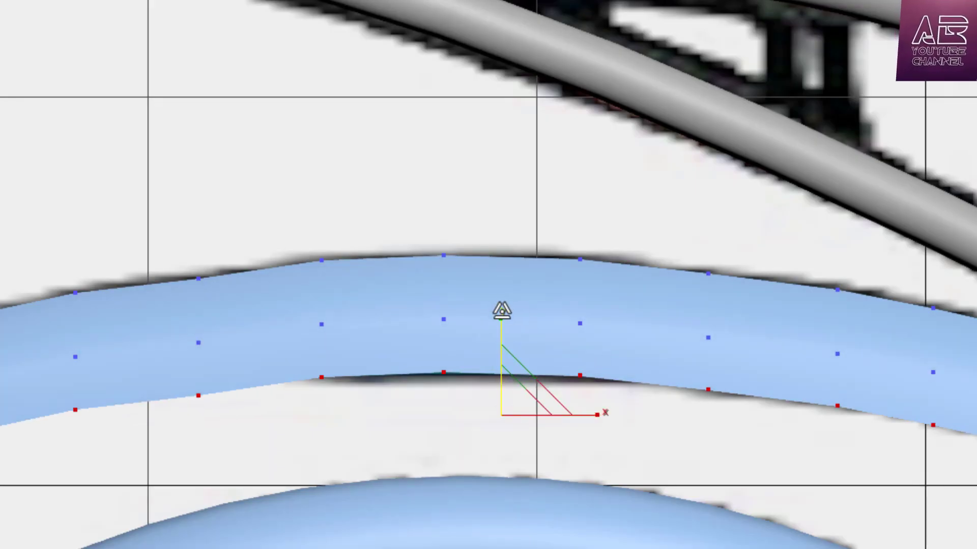
left_click_drag(503, 311, 504, 391)
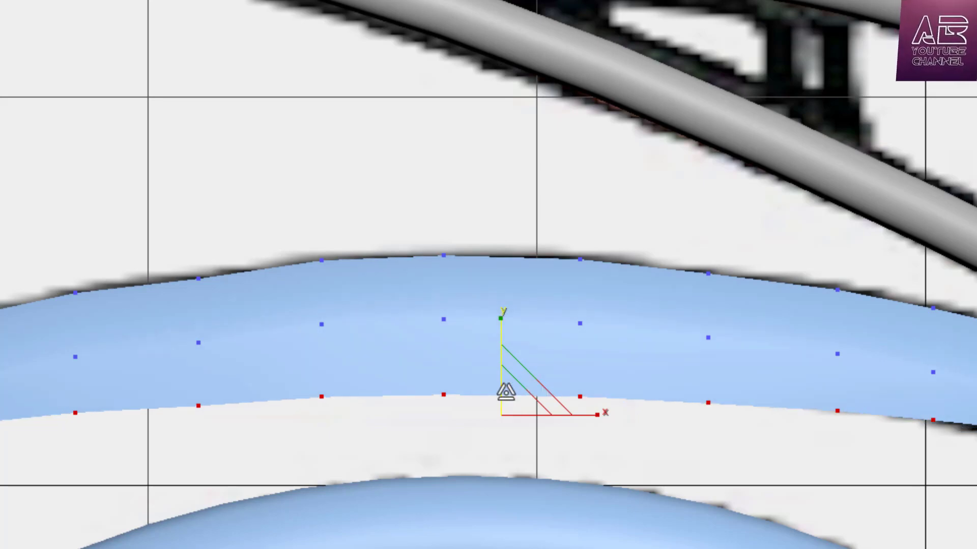
key("w")
left_click_drag(502, 340, 508, 323)
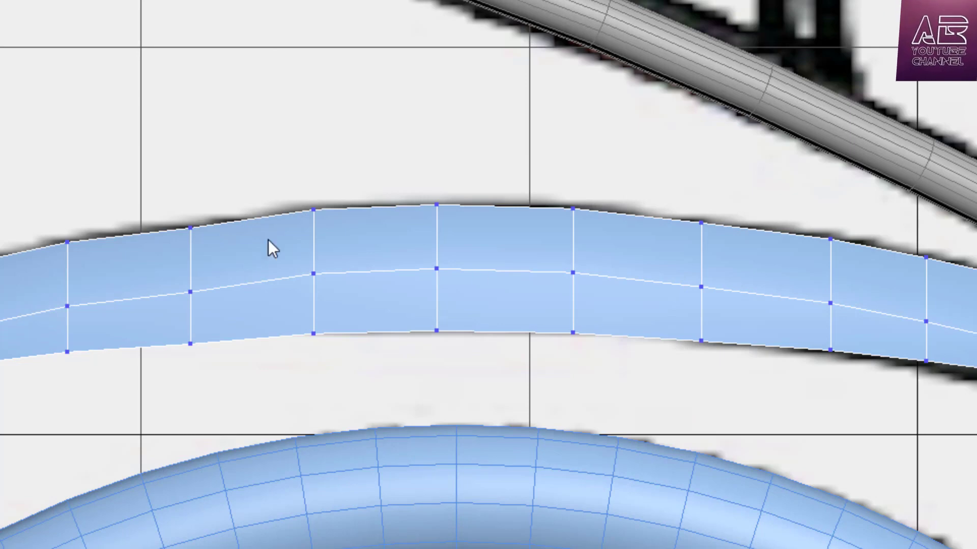
scroll(105, 218, "up", 3)
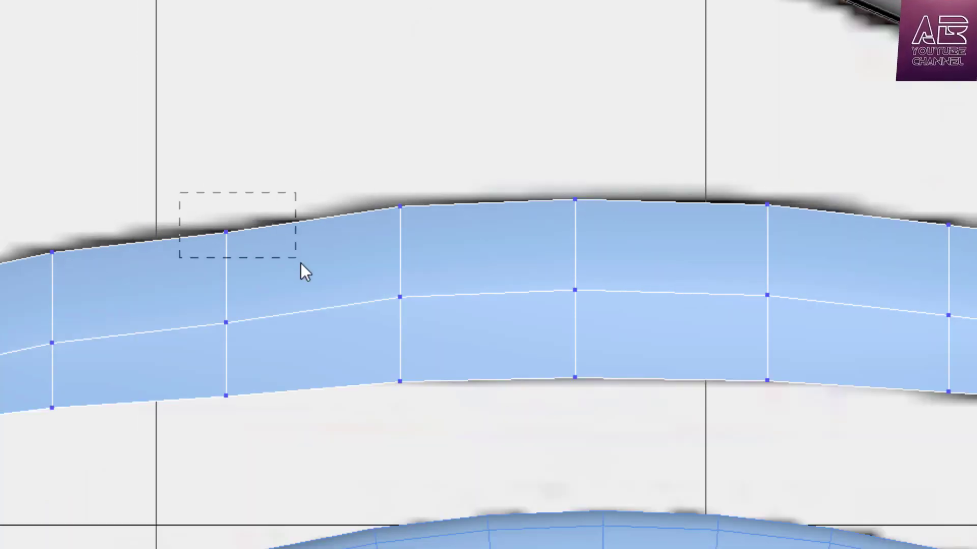
Select a crosswise column of three side-wall vertices left of the mudguard's crest and raise it slightly to follow the reference curve.
left_click_drag(300, 264, 301, 264)
scroll(211, 270, "down", 2)
scroll(365, 268, "up", 2)
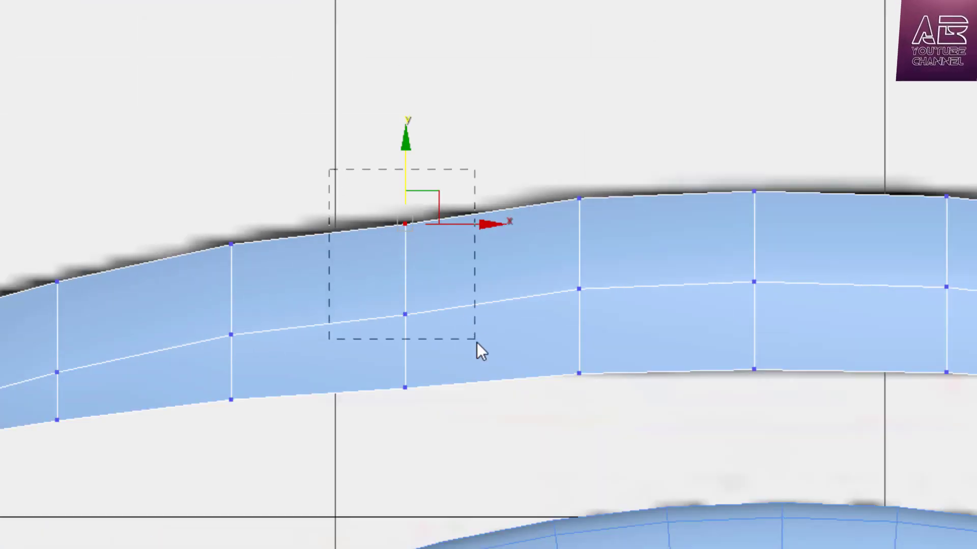
left_click_drag(477, 342, 478, 343)
left_click_drag(481, 462, 481, 462)
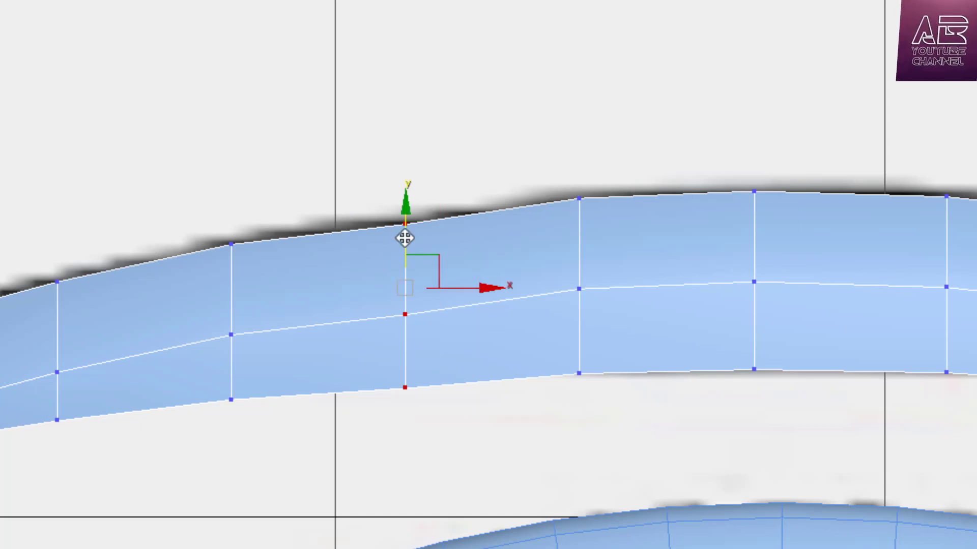
scroll(400, 224, "down", 4)
scroll(560, 225, "up", 3)
scroll(402, 246, "down", 1)
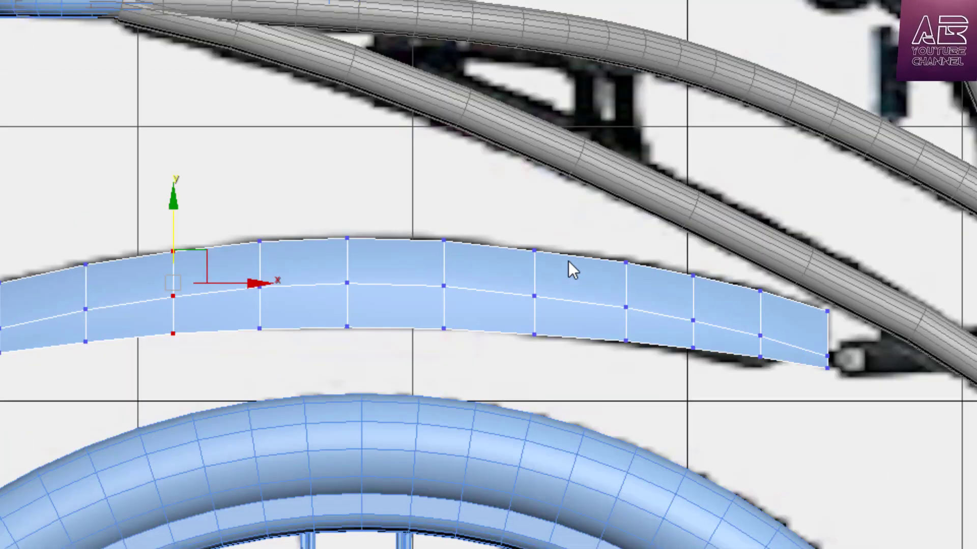
Reposition the side-wall vertices at the mudguard's rear and front ends to match the tapered ends in the reference image.
scroll(146, 279, "up", 1)
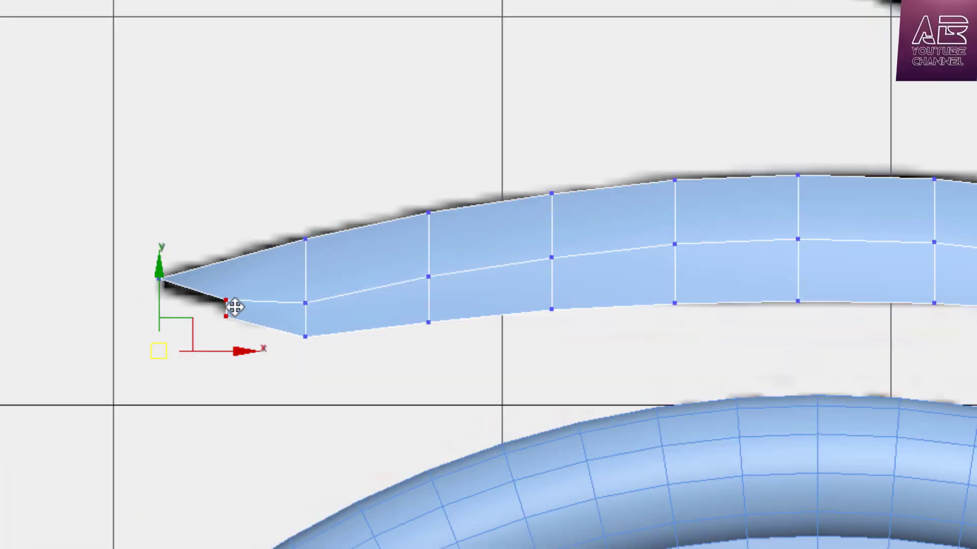
scroll(195, 294, "up", 2)
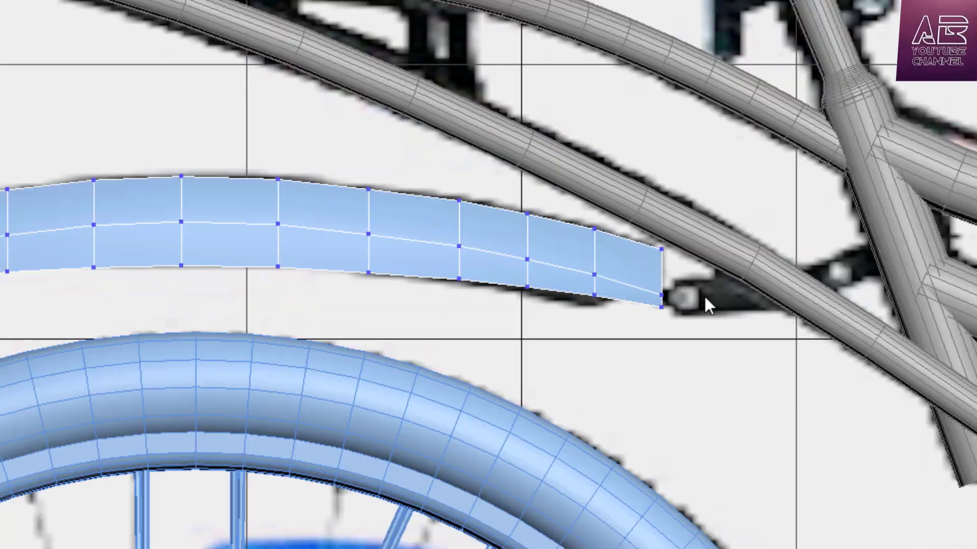
scroll(565, 286, "up", 4)
scroll(490, 278, "down", 3)
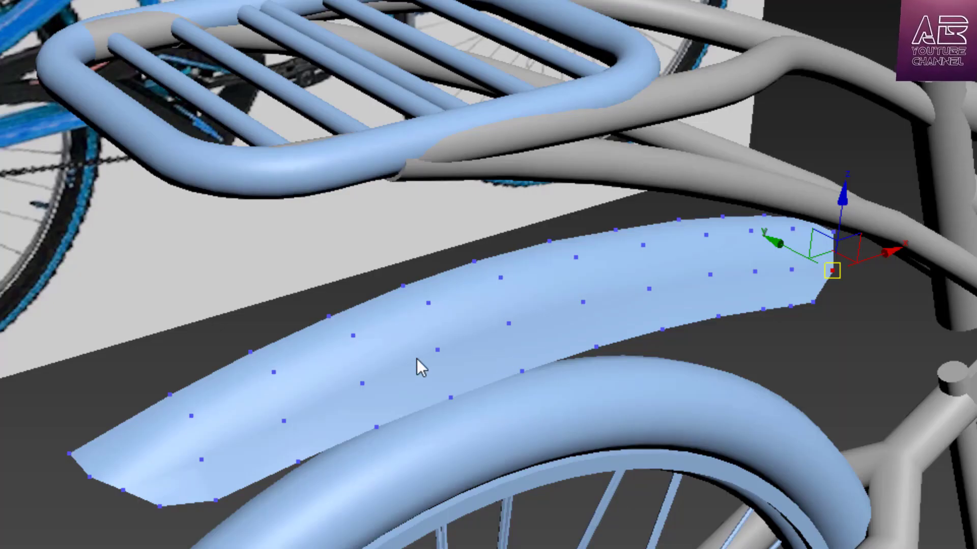
key("F4")
scroll(419, 358, "up", 3)
scroll(404, 308, "down", 2)
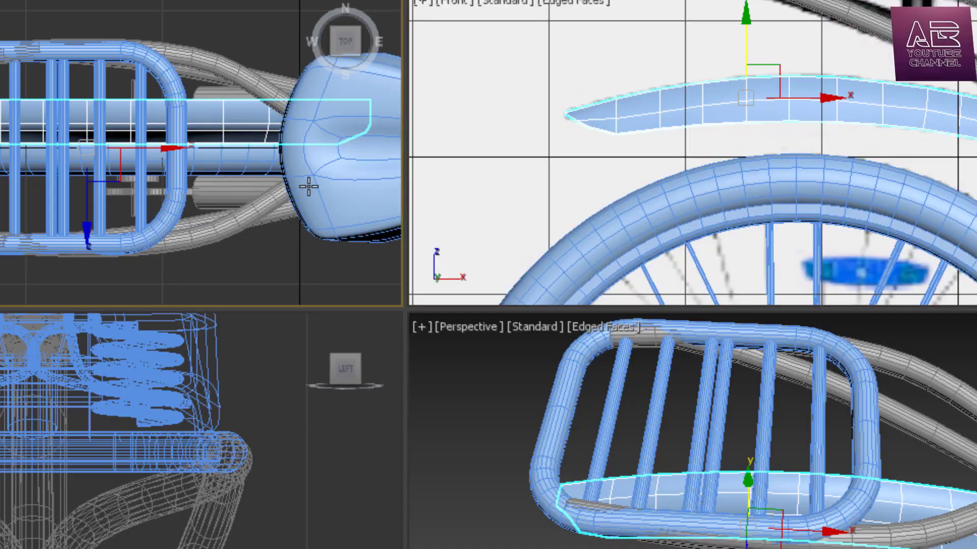
Add a Symmetry modifier to the mudguard plane with Y as the mirror axis.
key("alt+w")
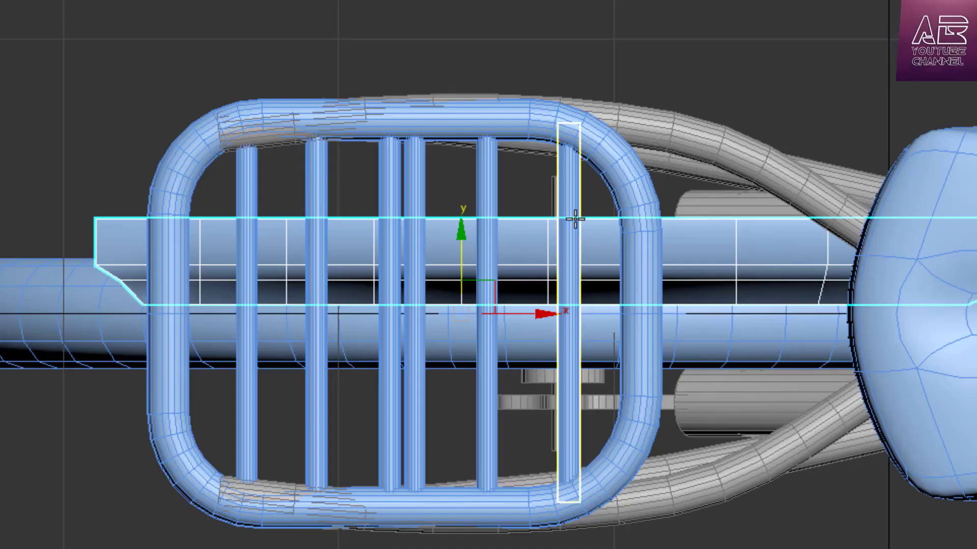
left_click(450, 263)
scroll(450, 263, "up", 4)
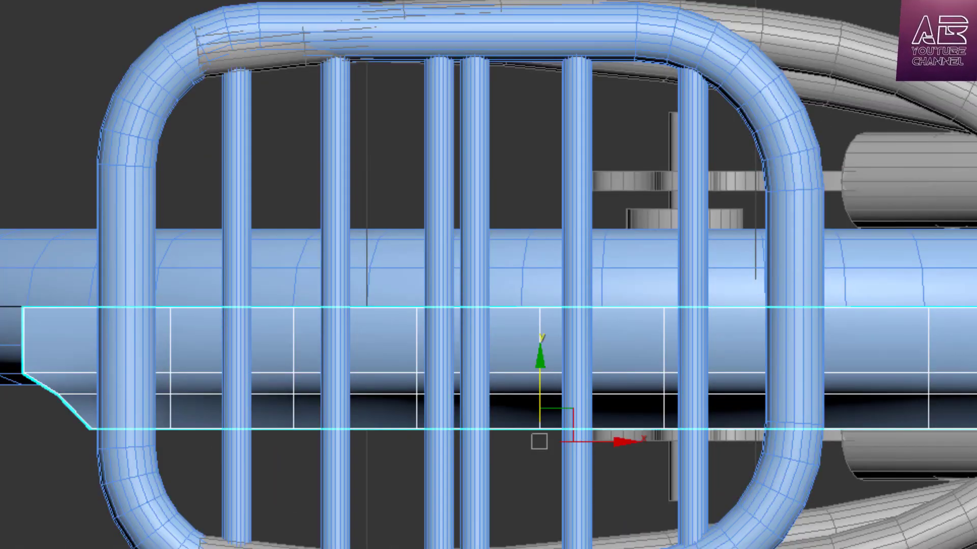
left_click(961, 84)
key("s")
key("s")
key("s")
key("s")
key("s")
key("s")
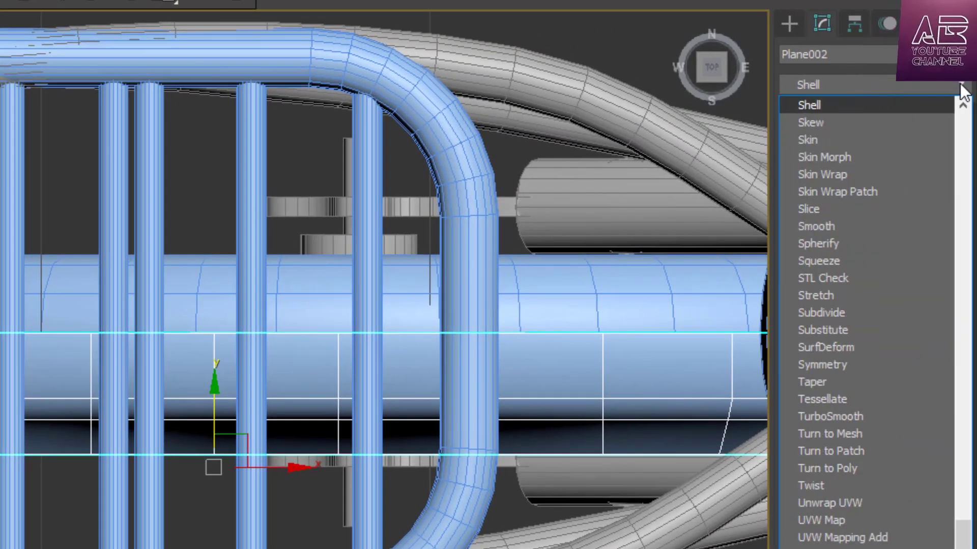
left_click(859, 346)
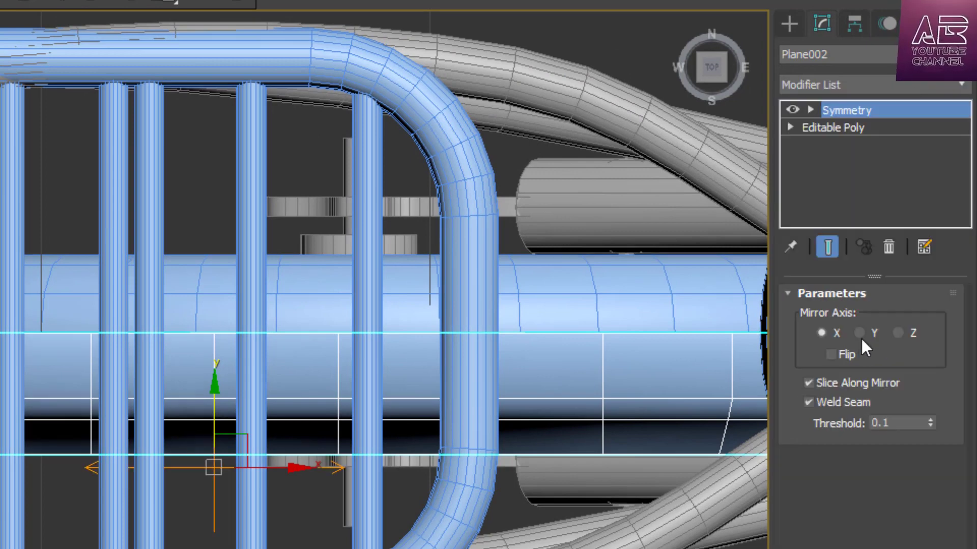
left_click(860, 333)
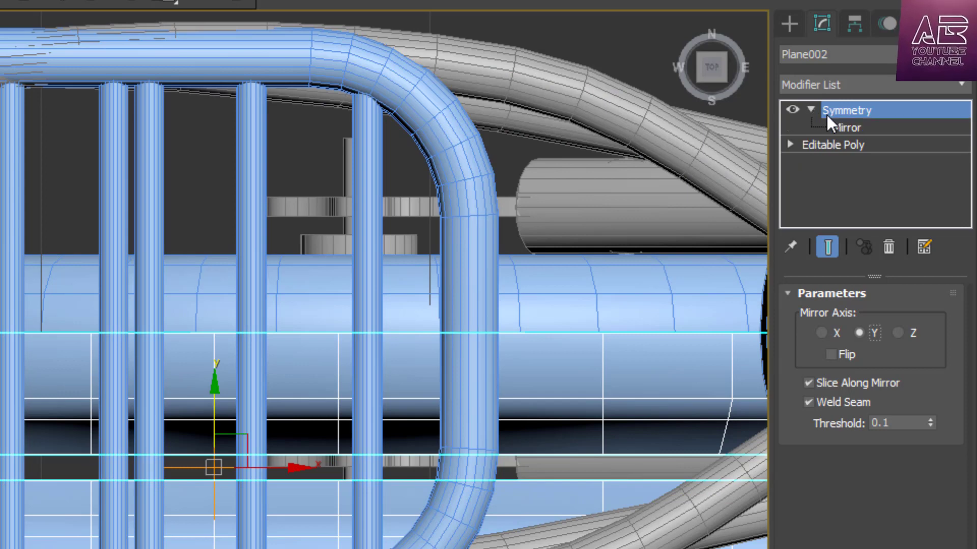
Move the Symmetry mirror plane in the Top view to the mudguard's straight edge on the wheel's centre line and flip the mirror direction.
left_click(834, 127)
left_click_drag(219, 399, 264, 335)
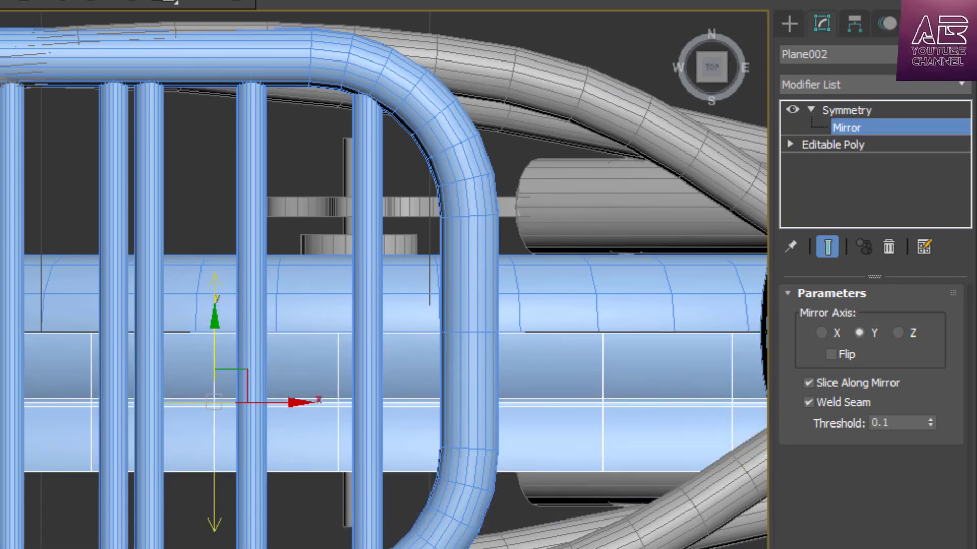
right_click(346, 548)
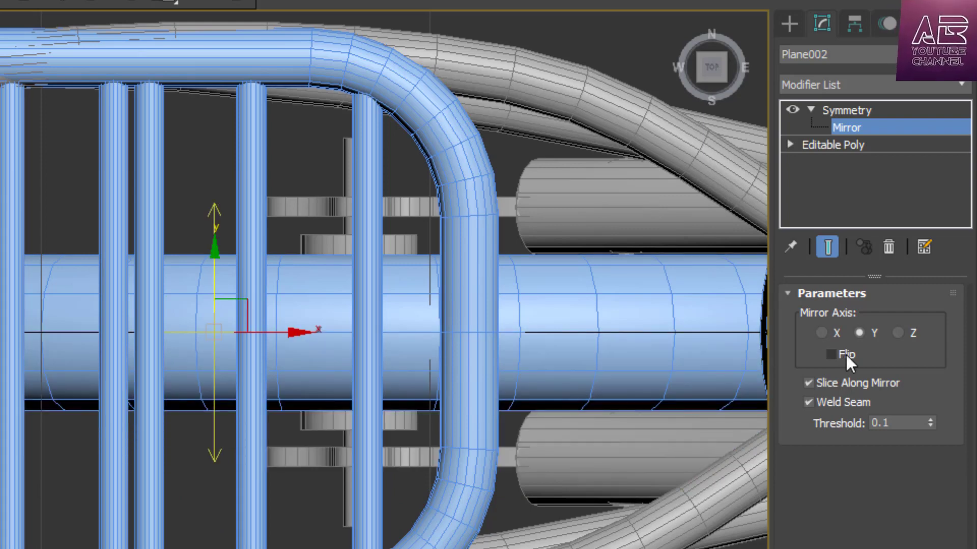
scroll(209, 503, "down", 1)
scroll(208, 409, "up", 1)
key("alt+w")
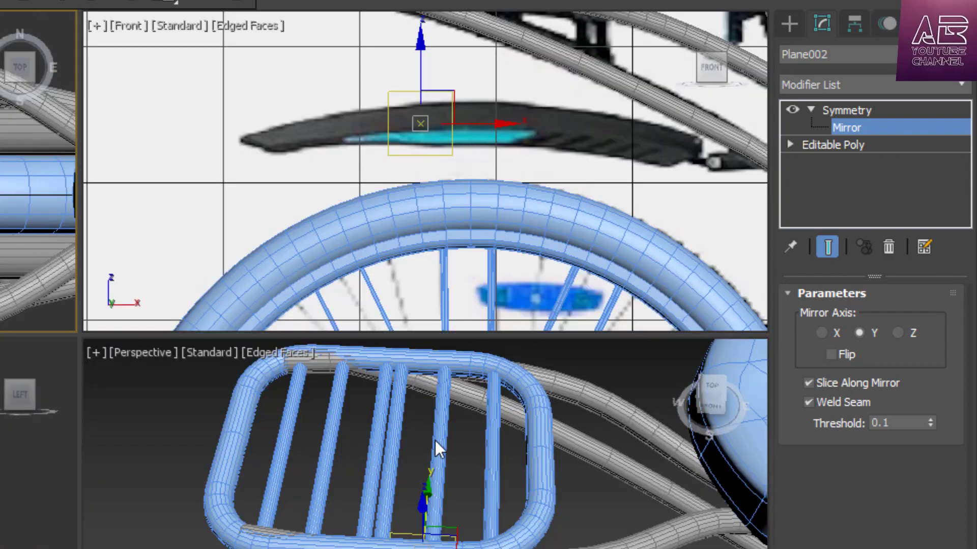
key("alt+w")
left_click(714, 73)
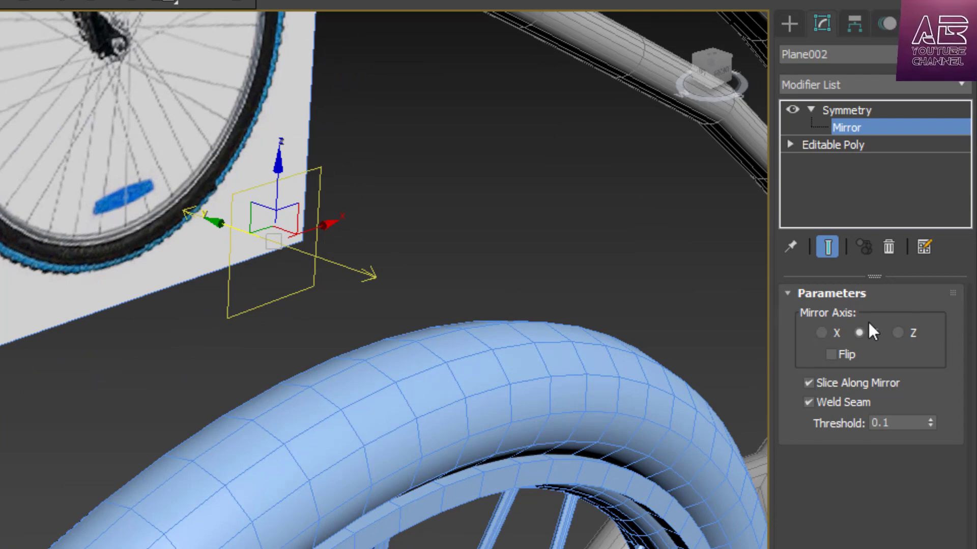
left_click(833, 353)
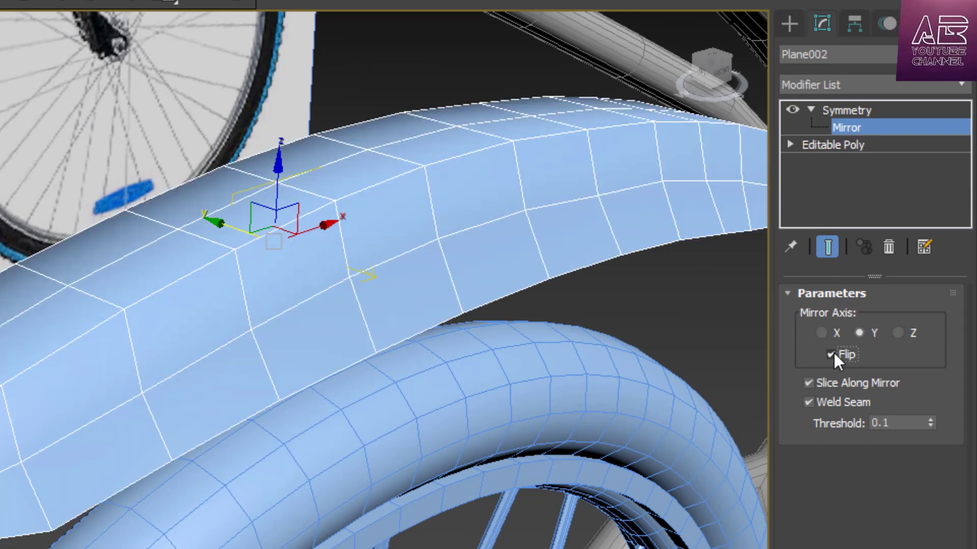
Convert the mirrored mudguard to an Editable Poly.
scroll(286, 266, "down", 3)
middle_click_drag(35, 360, 219, 336, "alt")
middle_click_drag(305, 224, 219, 237, "alt")
right_click(219, 238)
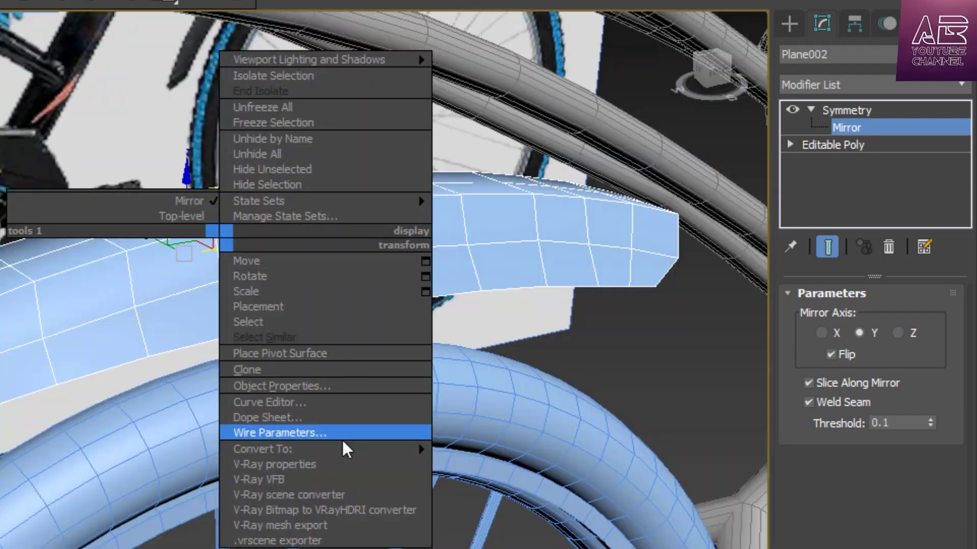
mouse_move(379, 450)
left_click(488, 464)
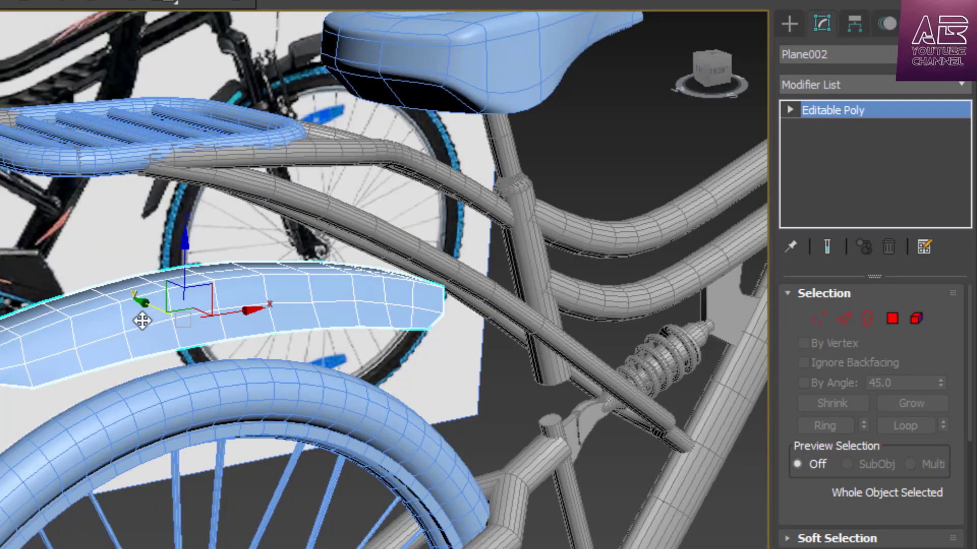
Deselect the mudguard and examine its mirrored shape in the Perspective view with the edges hidden.
scroll(142, 321, "up", 3)
left_click(580, 389)
mouse_move(732, 84)
left_mouse_down()
mouse_move(754, 99)
mouse_move(721, 76)
mouse_move(752, 70)
mouse_move(721, 75)
left_mouse_up()
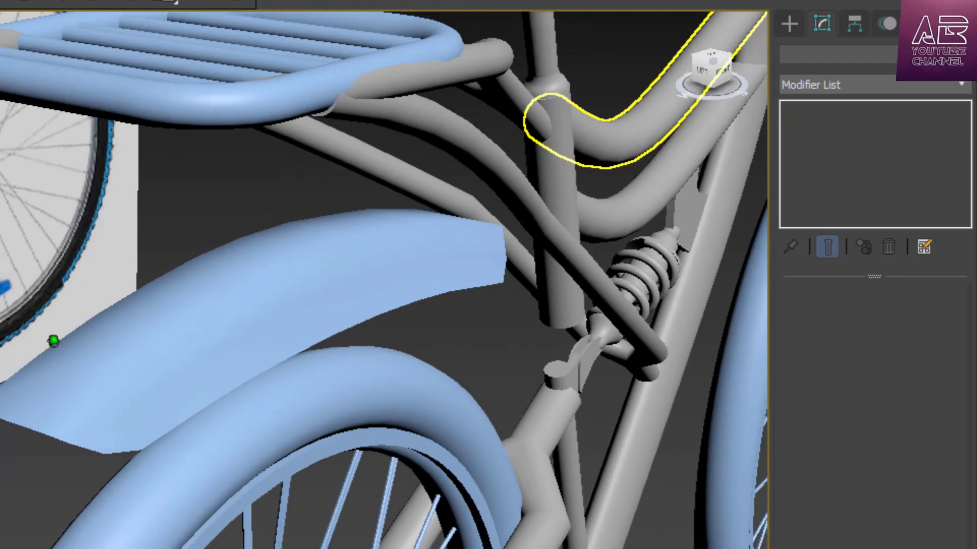
middle_click_drag(427, 186, 422, 187, "alt")
left_click(333, 364)
left_click(266, 323)
scroll(266, 322, "up", 3)
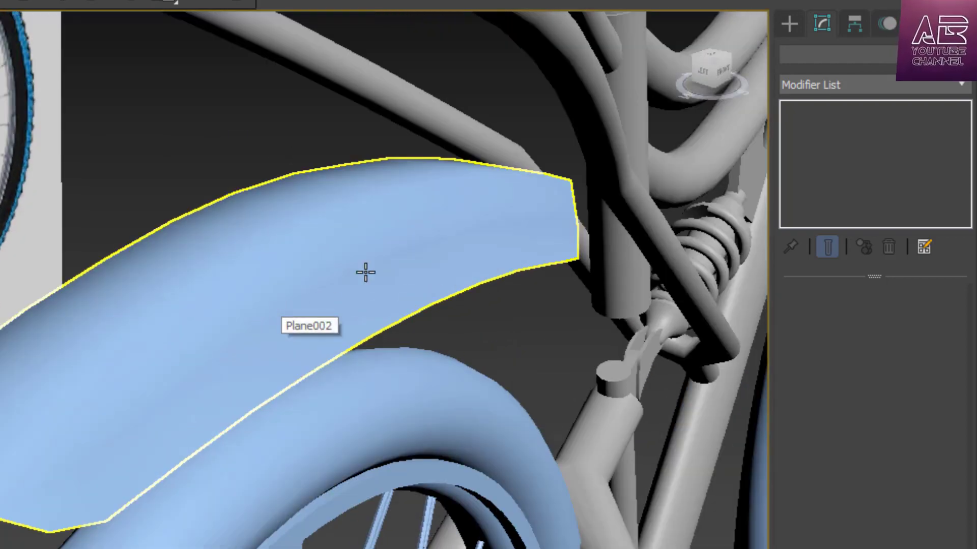
Connect the crosswise edges of the mudguard's upper side band with 2 segments and a pinch of 95.
left_click(300, 278)
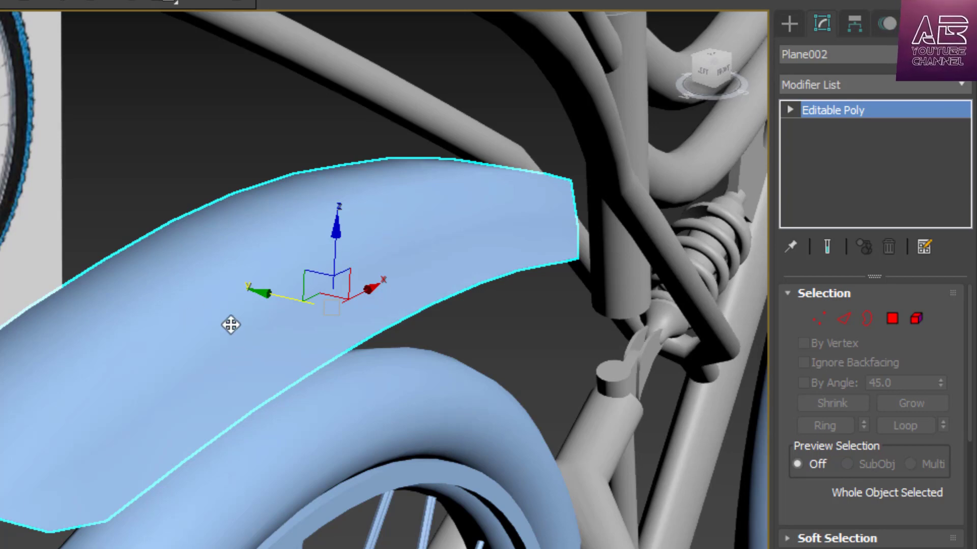
left_click(845, 320)
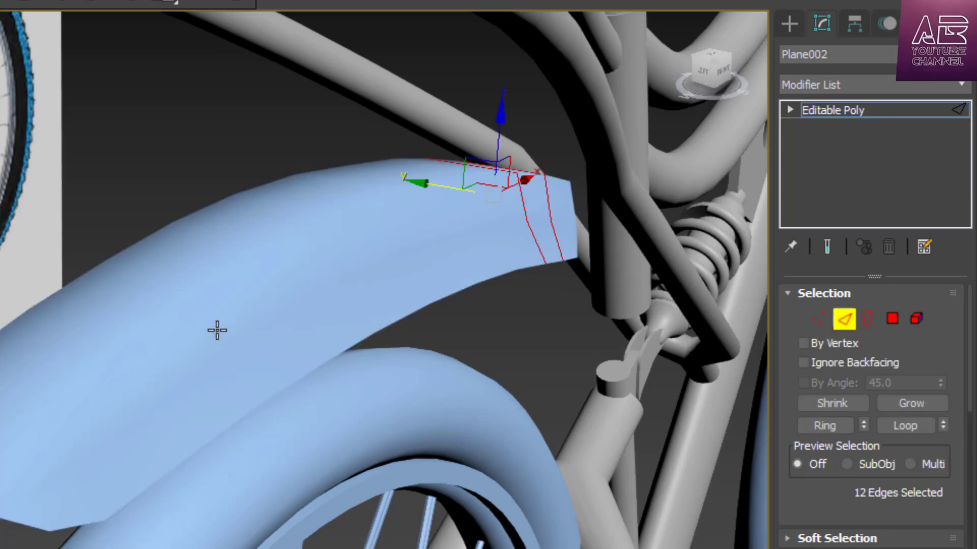
key("F4")
left_click(213, 314)
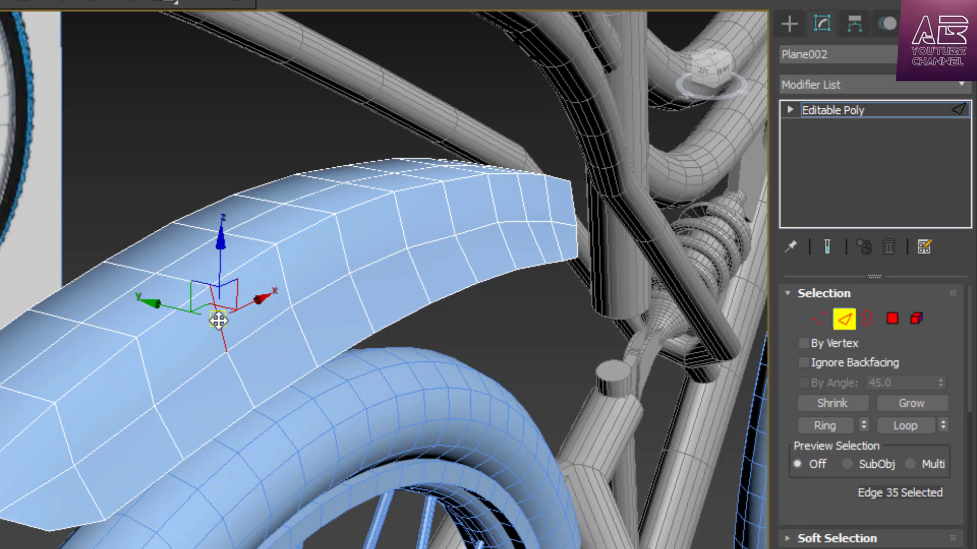
key("ctrl+z")
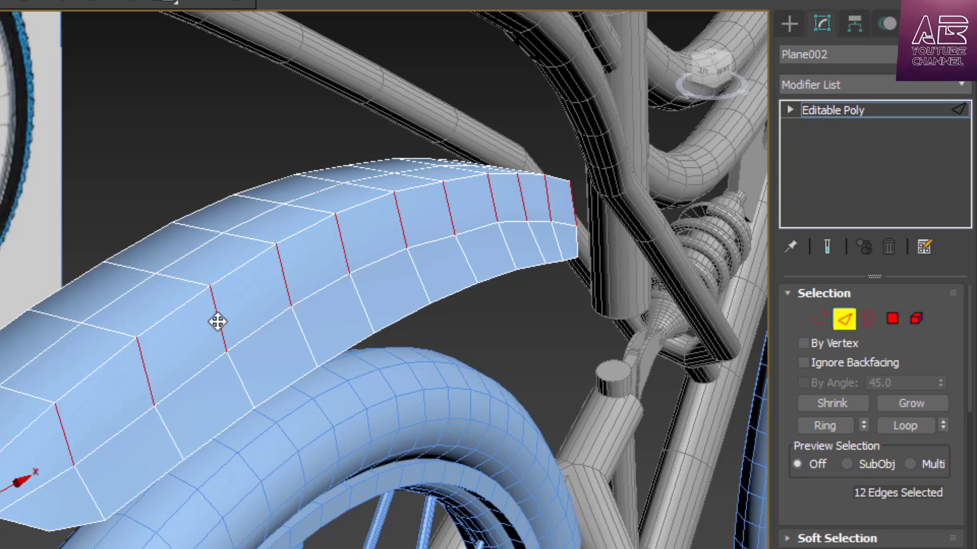
right_click(218, 322)
left_click(12, 379)
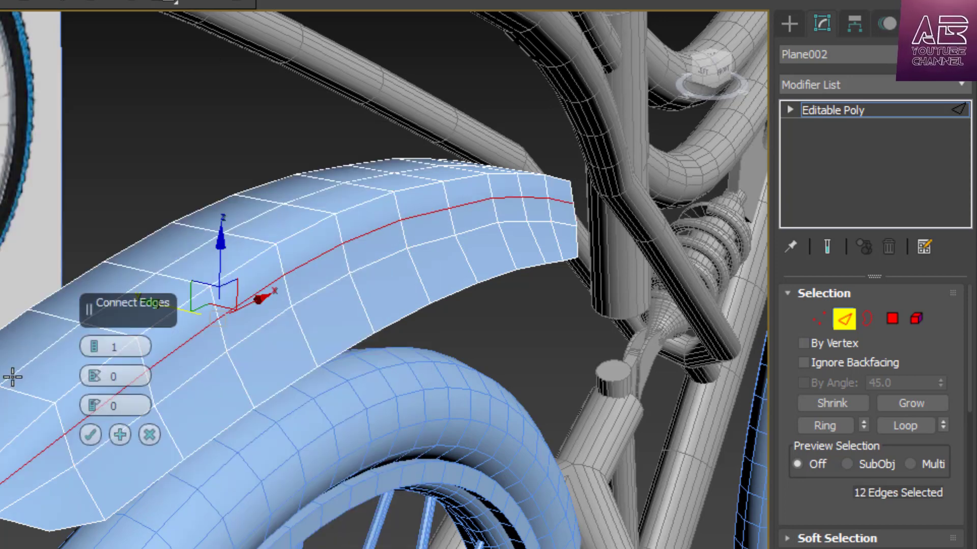
left_click_drag(94, 371, 133, 1)
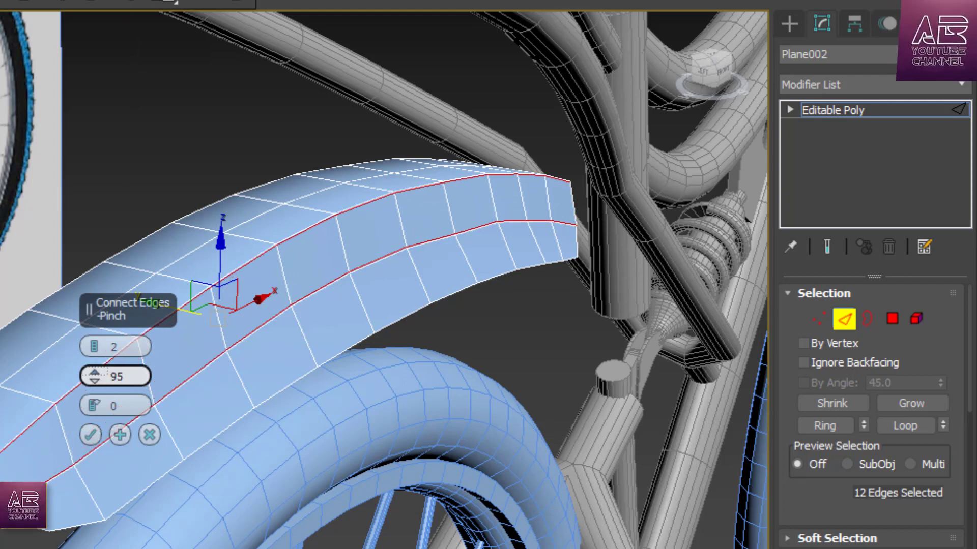
left_click(92, 435)
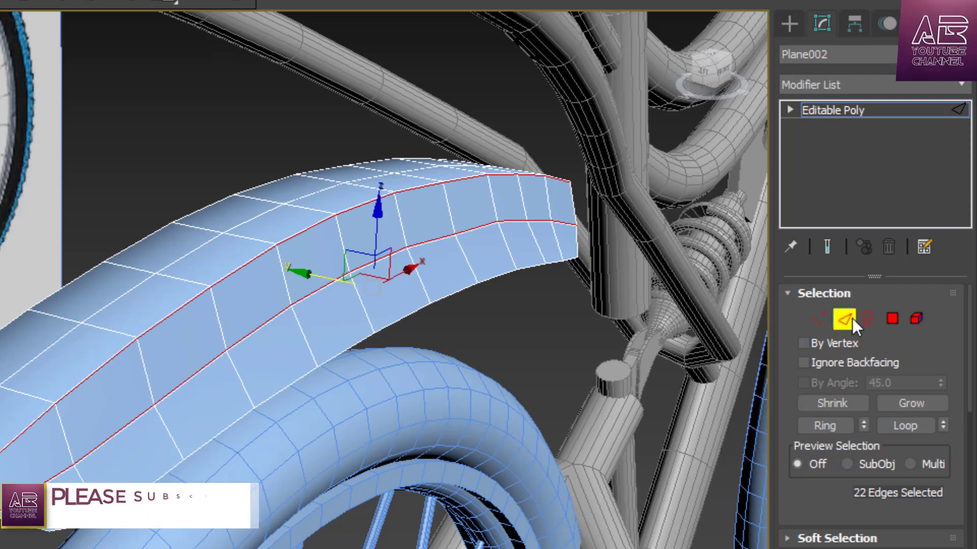
left_click(847, 321)
left_click(212, 139)
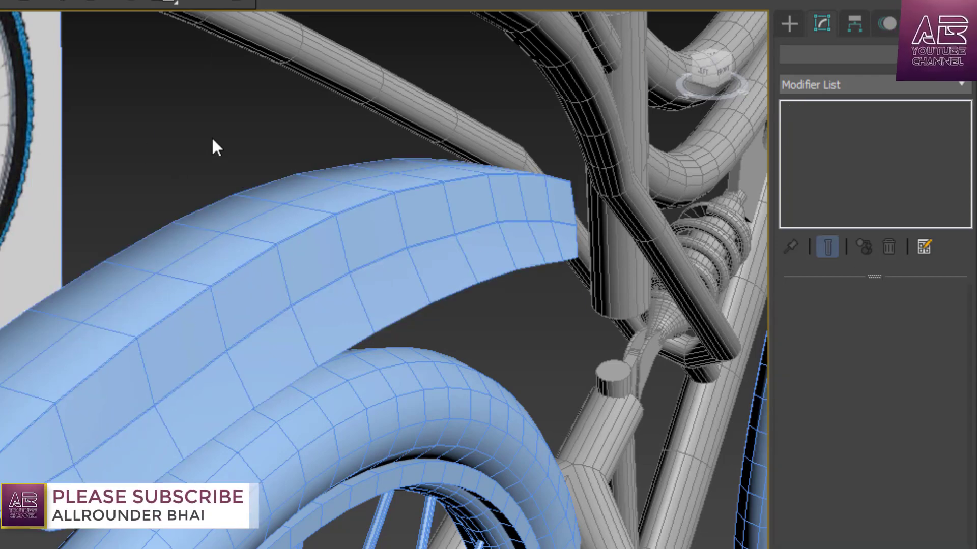
Add a Shell modifier to the mudguard with an outer amount of 0 and an inner amount of 0.35.
key("F4")
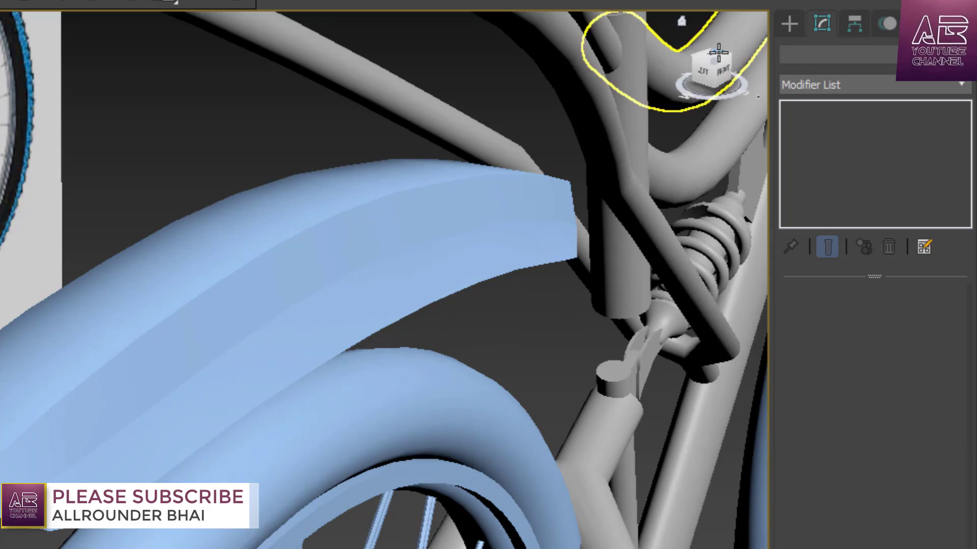
middle_click_drag(289, 278, 290, 278, "alt")
left_click(718, 83)
left_click(130, 268)
left_click(961, 86)
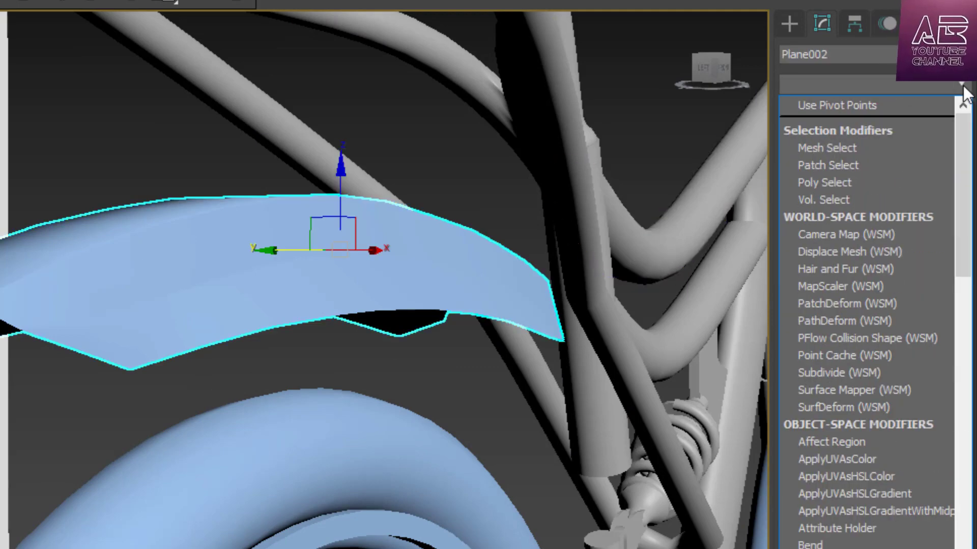
key("s")
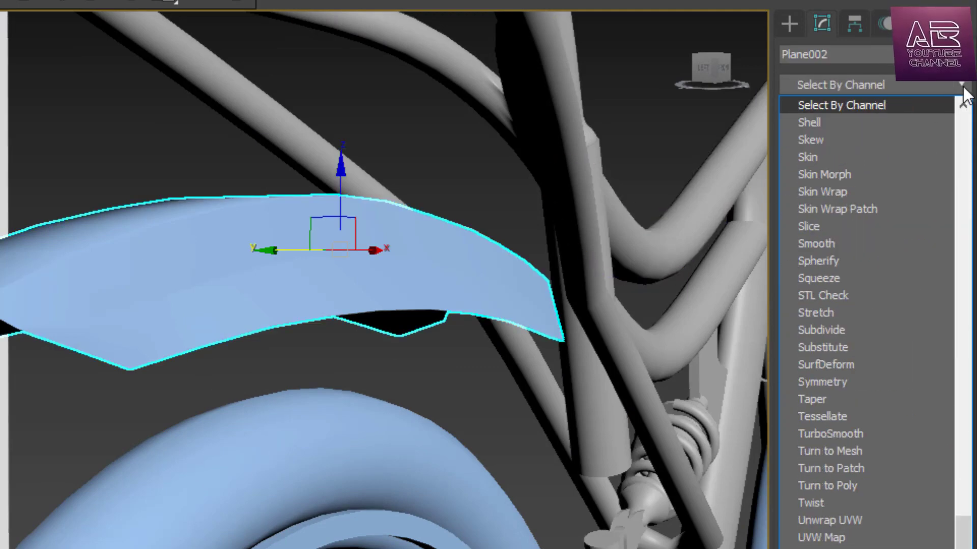
left_click(896, 123)
type("0")
key("shift+Tab")
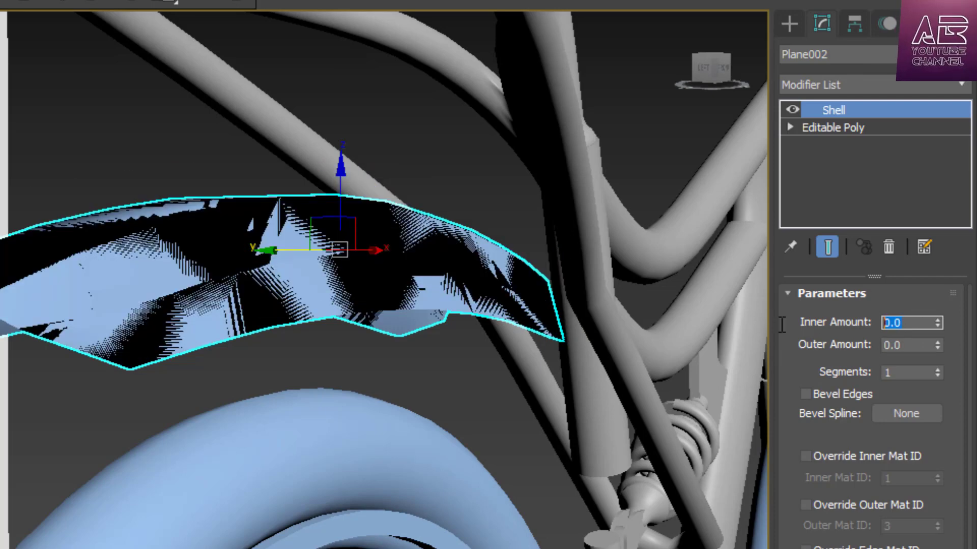
type("0.30")
key("Return")
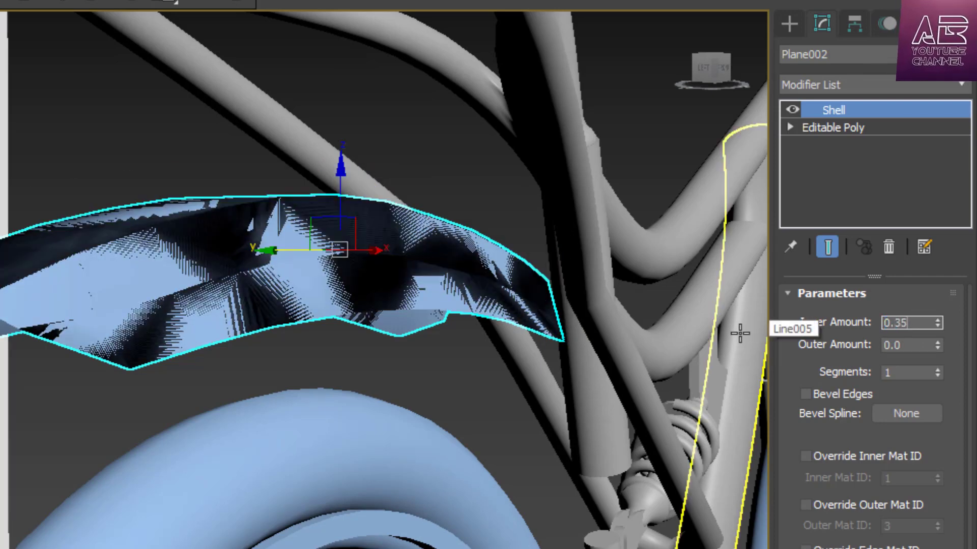
Set the mudguard's Shell inner amount to 0.2 and deselect the mudguard.
left_click_drag(913, 323, 689, 340)
type("0.")
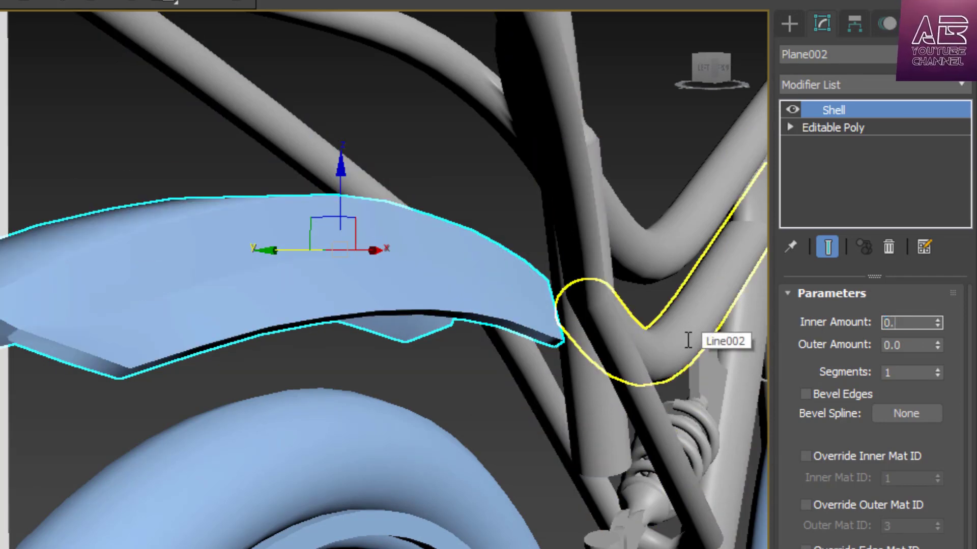
type("2")
key("Return")
left_click(495, 389)
Examine the mudguard's front end and the reference bracket behind the seat tube in the Front view.
middle_click_drag(495, 389, 652, 161, "alt")
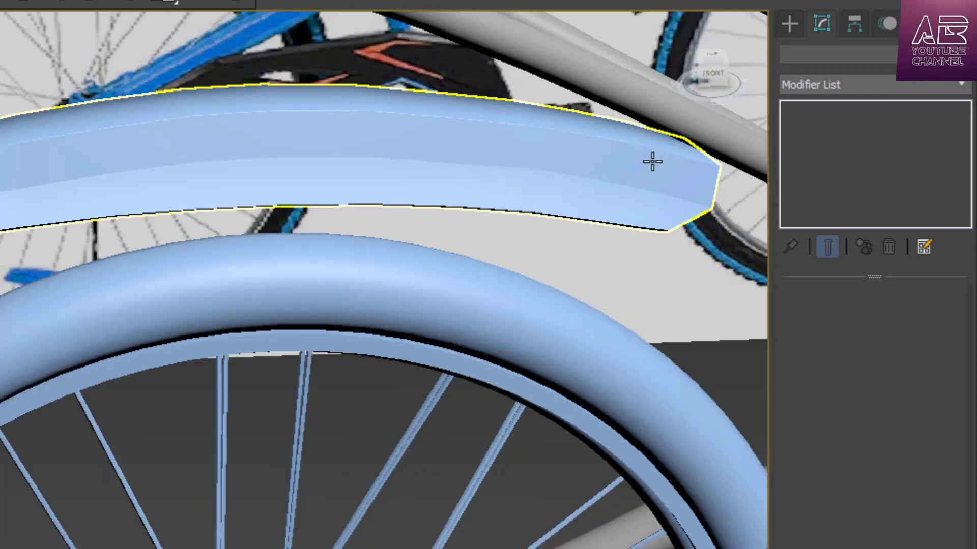
scroll(264, 254, "down", 3)
scroll(510, 194, "up", 2)
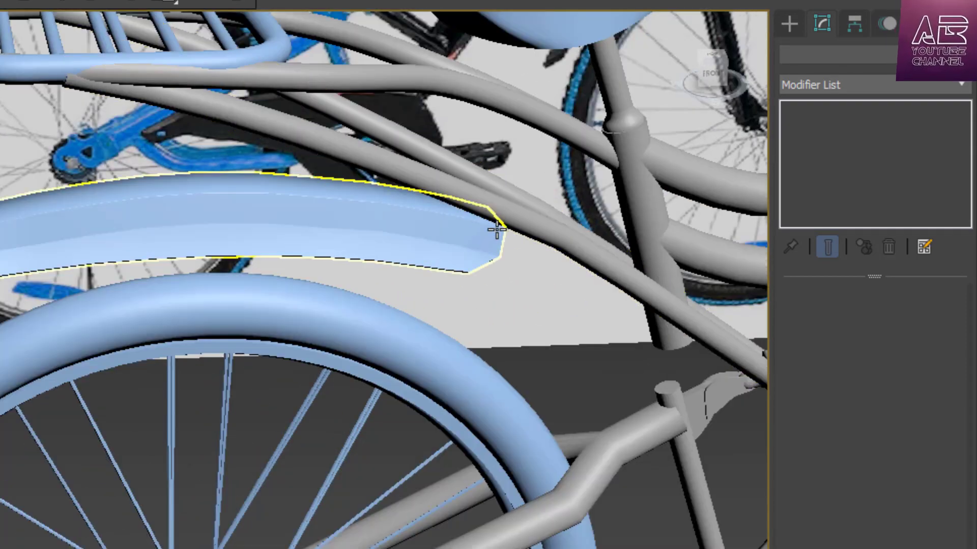
scroll(497, 230, "up", 2)
key("f")
scroll(227, 283, "down", 3)
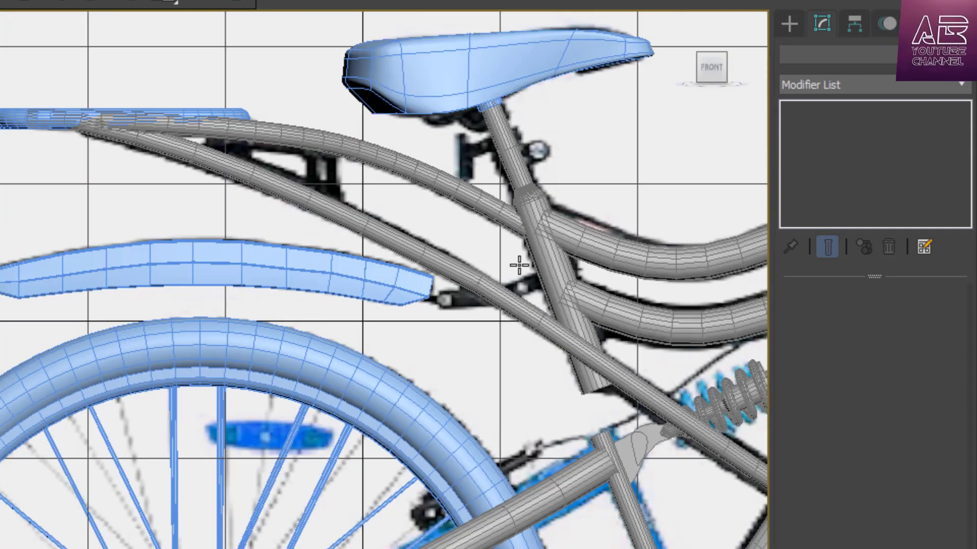
scroll(519, 264, "up", 2)
scroll(586, 269, "up", 1)
scroll(587, 270, "down", 2)
scroll(152, 371, "down", 1)
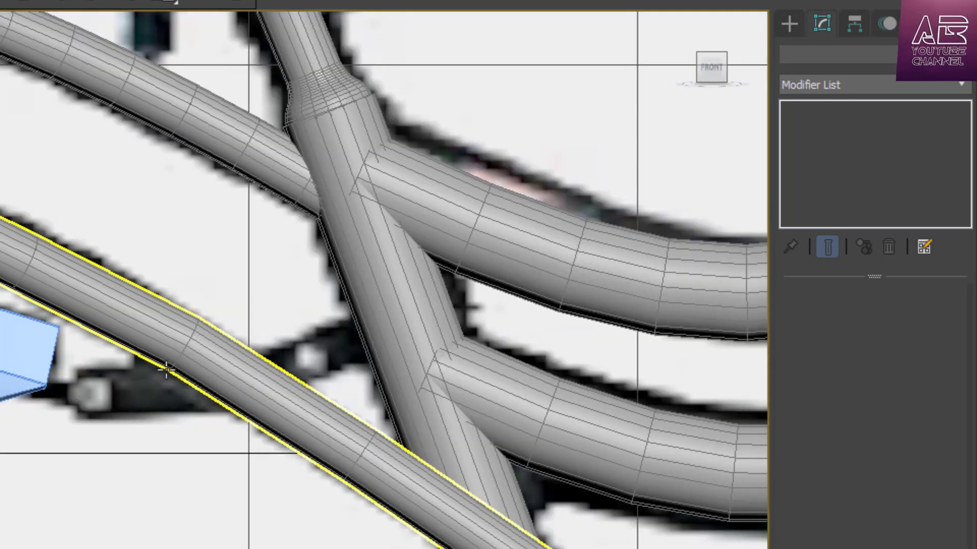
scroll(150, 370, "up", 3)
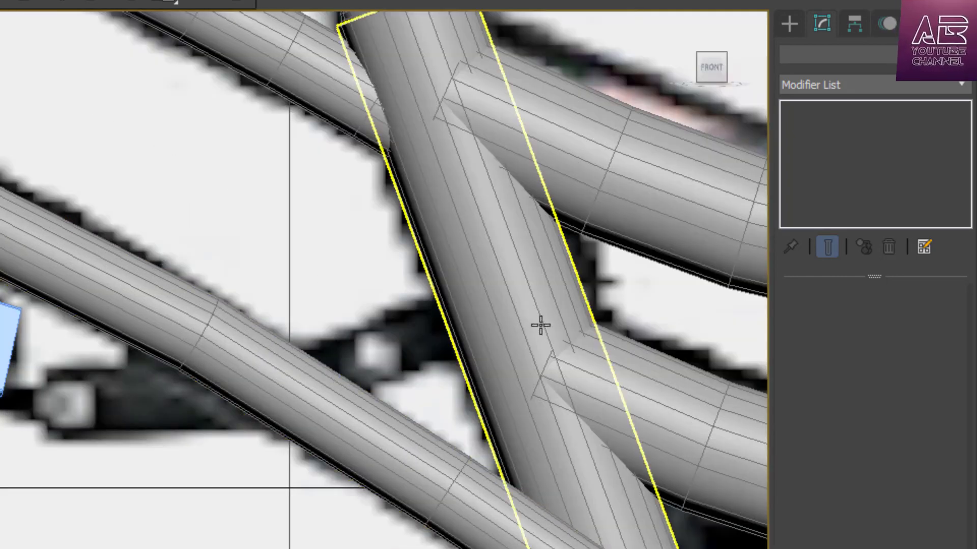
scroll(295, 366, "down", 2)
scroll(396, 336, "up", 2)
scroll(343, 329, "up", 1)
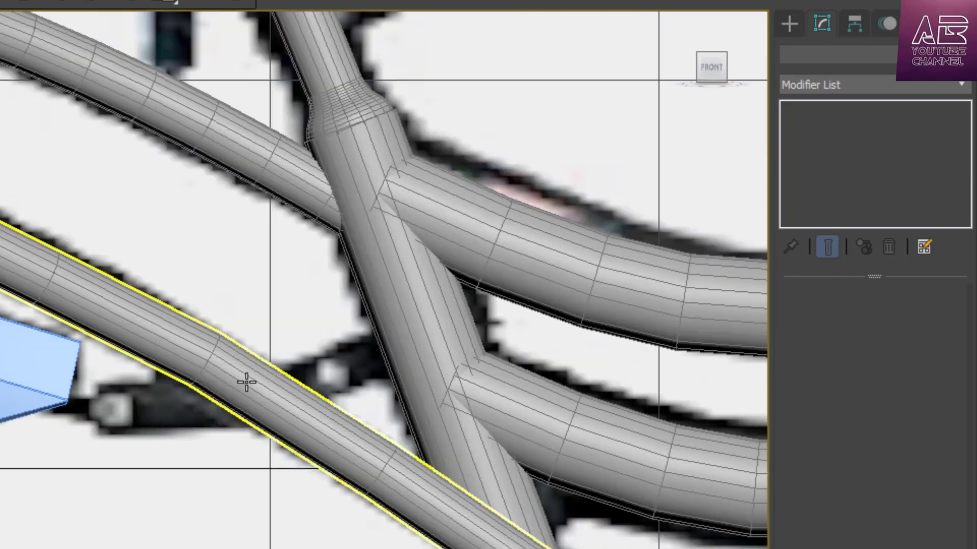
scroll(487, 325, "up", 1)
Draw a short two-point spline line along the seat tube's axis, just above the lower frame tube joint.
left_click(790, 23)
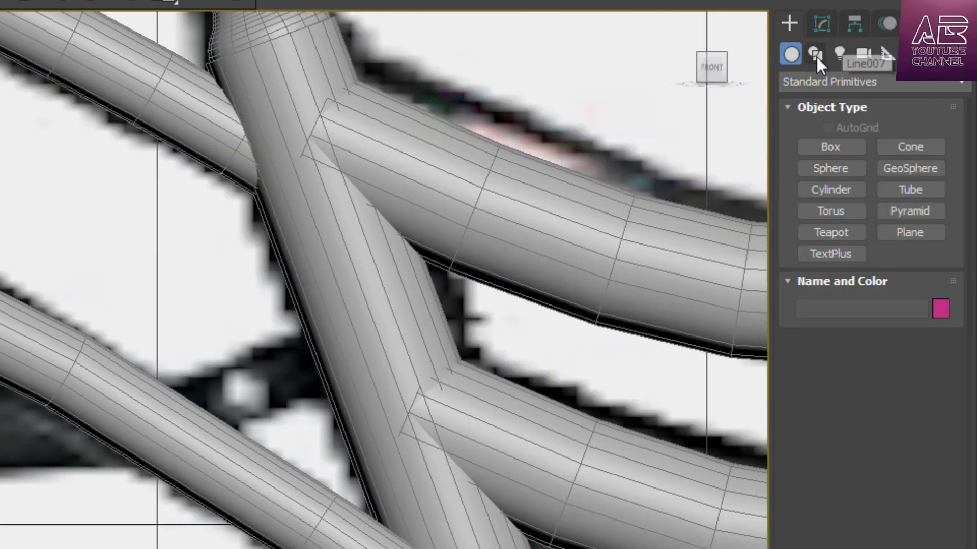
left_click(816, 56)
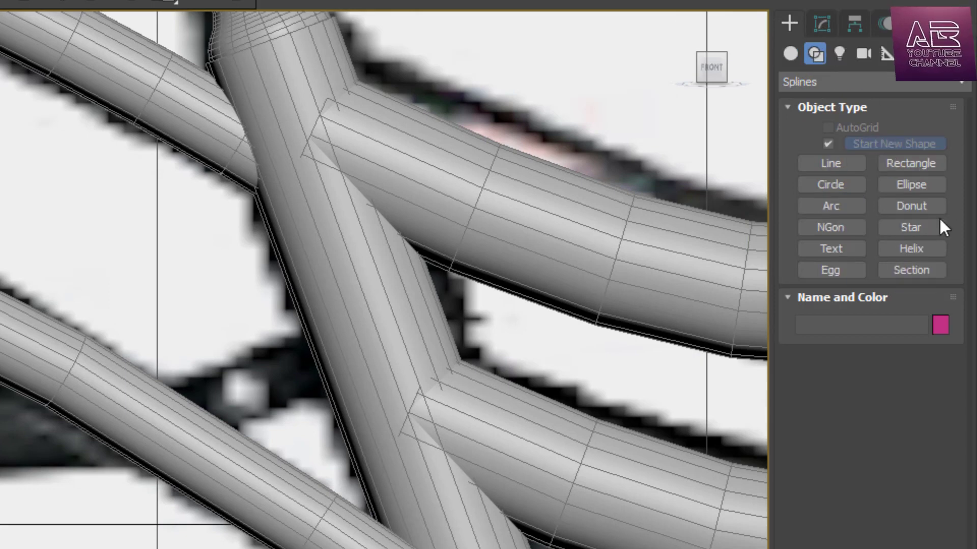
left_click(830, 162)
scroll(379, 337, "up", 2)
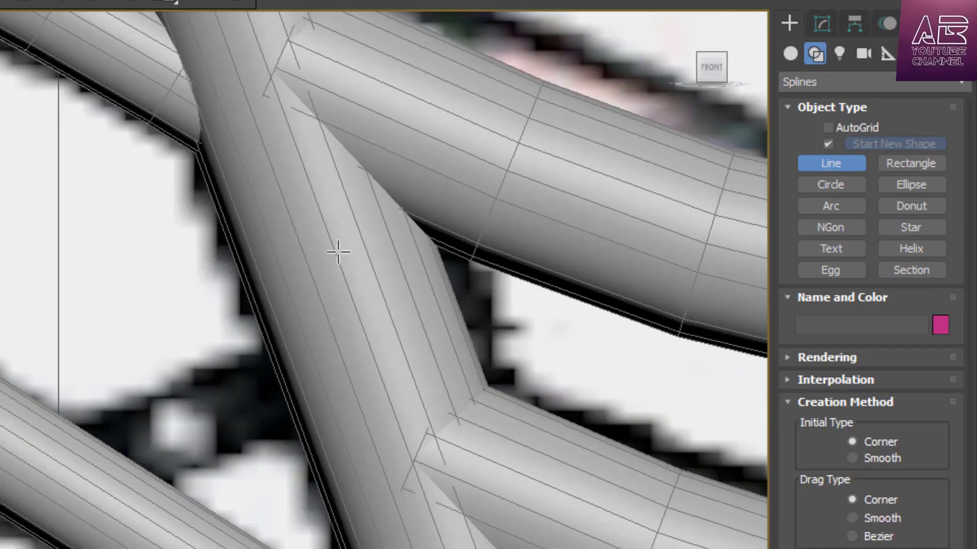
left_click(386, 393)
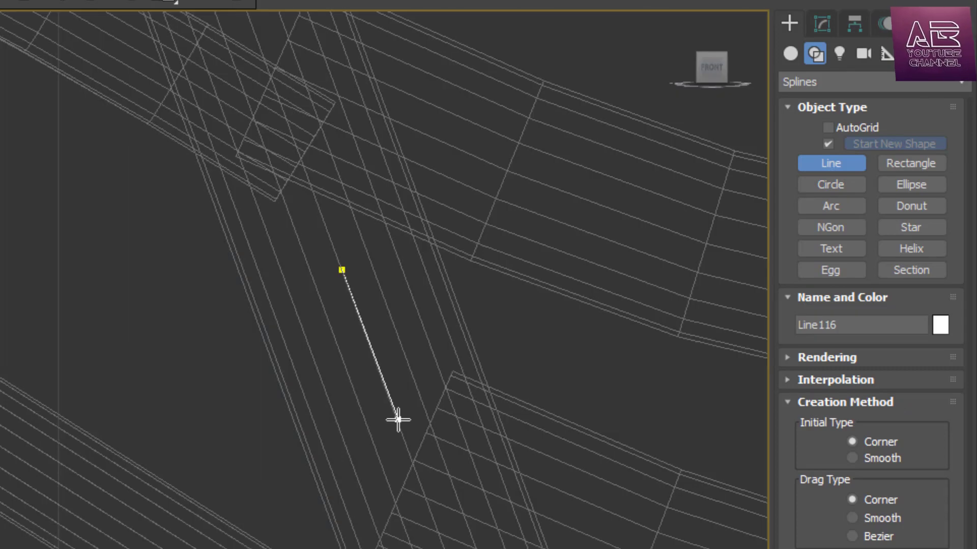
key("F3")
key("F3")
left_click(397, 420)
right_click(396, 419)
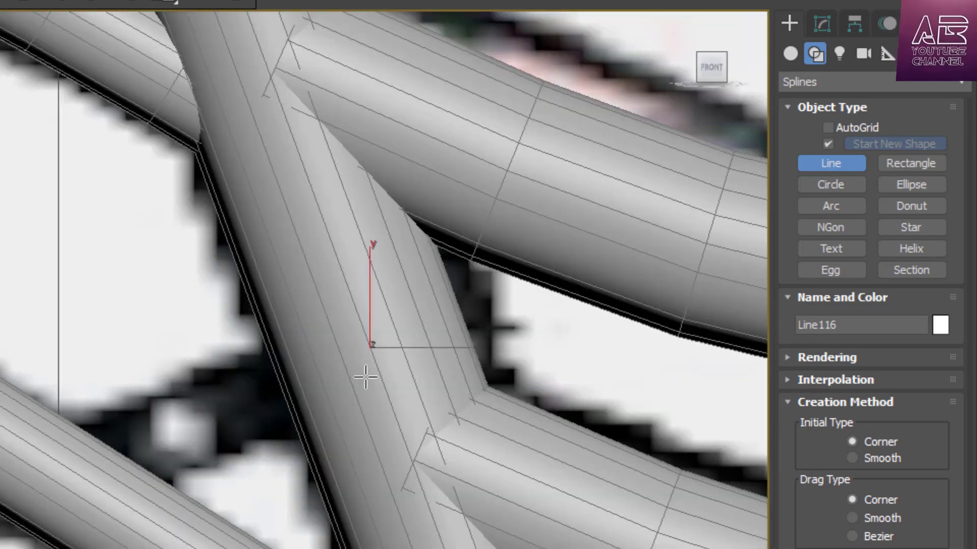
Enable the line in renderer and viewport with a radial thickness of 2.87 to form a collar around the seat tube.
left_click(822, 23)
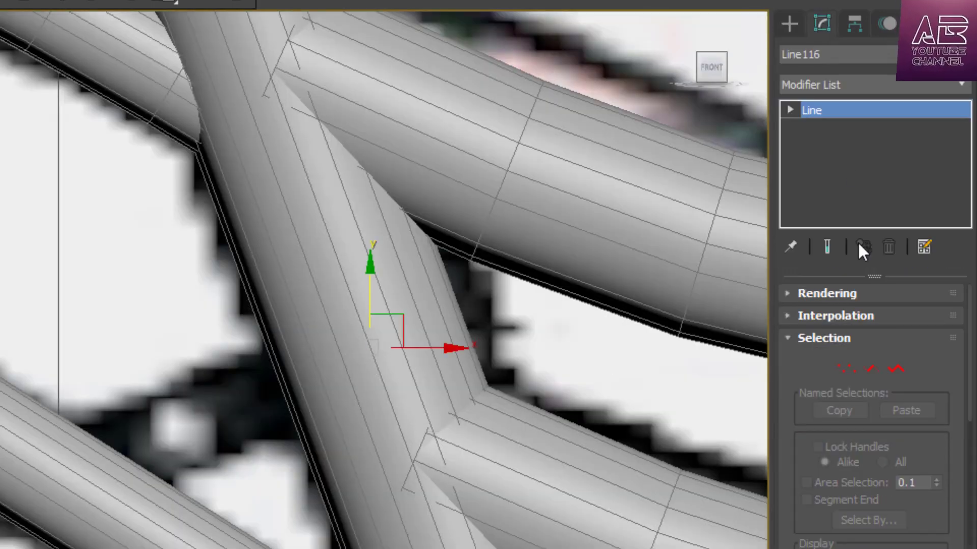
left_click(822, 296)
left_click(819, 316)
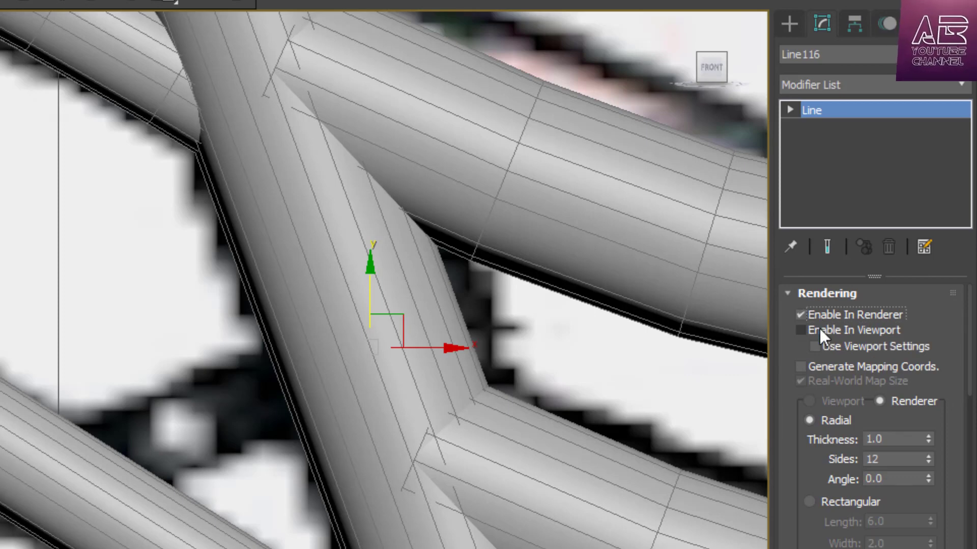
left_click(819, 330)
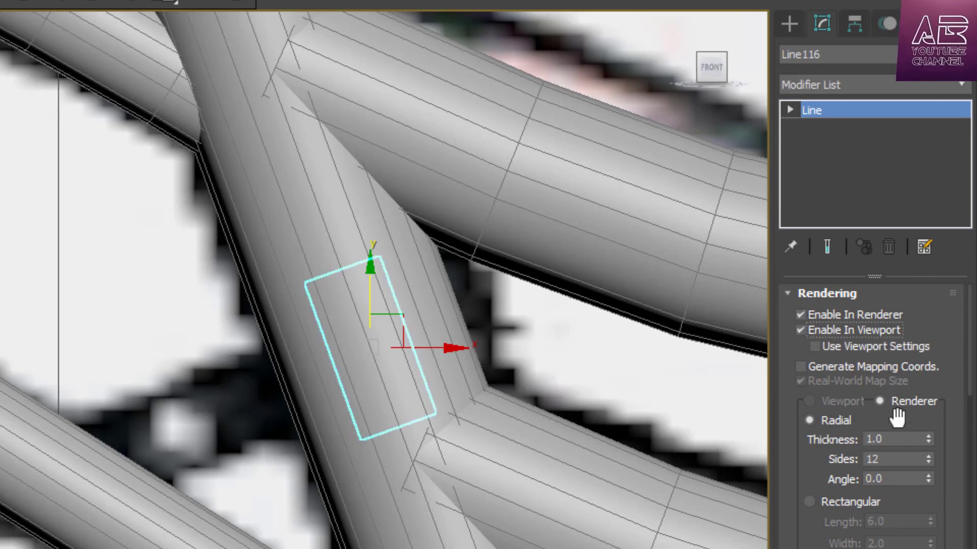
left_click_drag(928, 439, 923, 256)
scroll(398, 327, "up", 2)
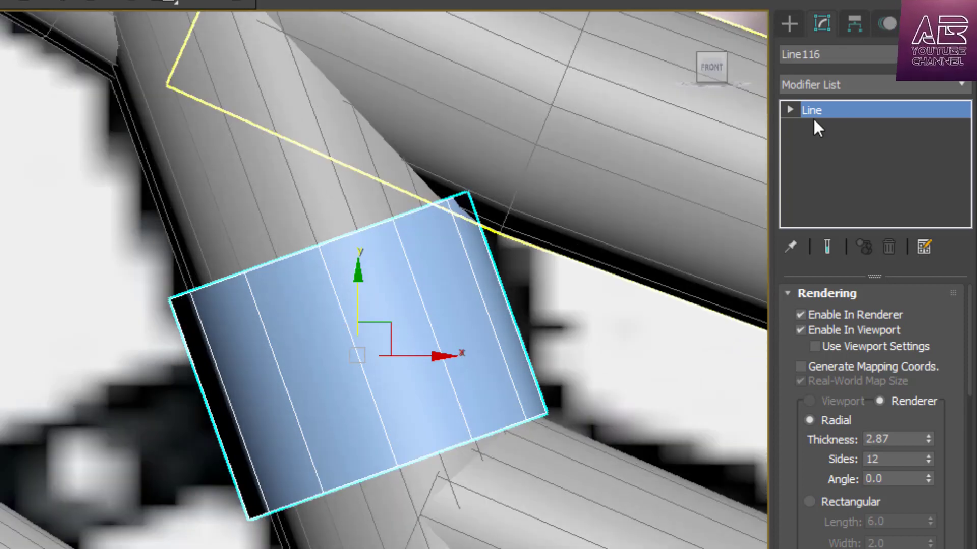
Shorten the seat tube collar by moving its upper vertex down along the tube.
left_click(791, 109)
left_click(828, 127)
left_click_drag(393, 169, 261, 297)
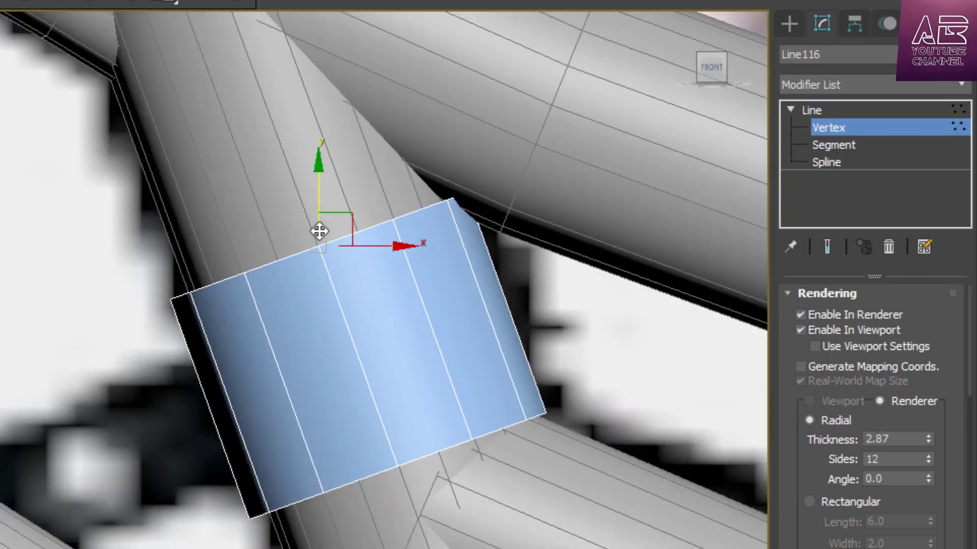
left_click_drag(319, 231, 333, 282)
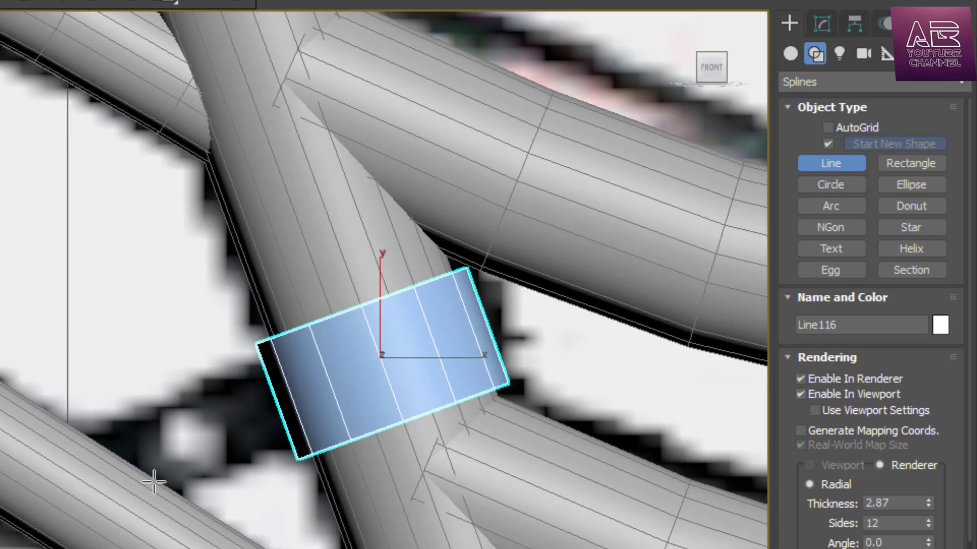
Draw a bent three-point line from the seat tube collar toward the mudguard, following the bracket in the reference image.
scroll(154, 482, "up", 2)
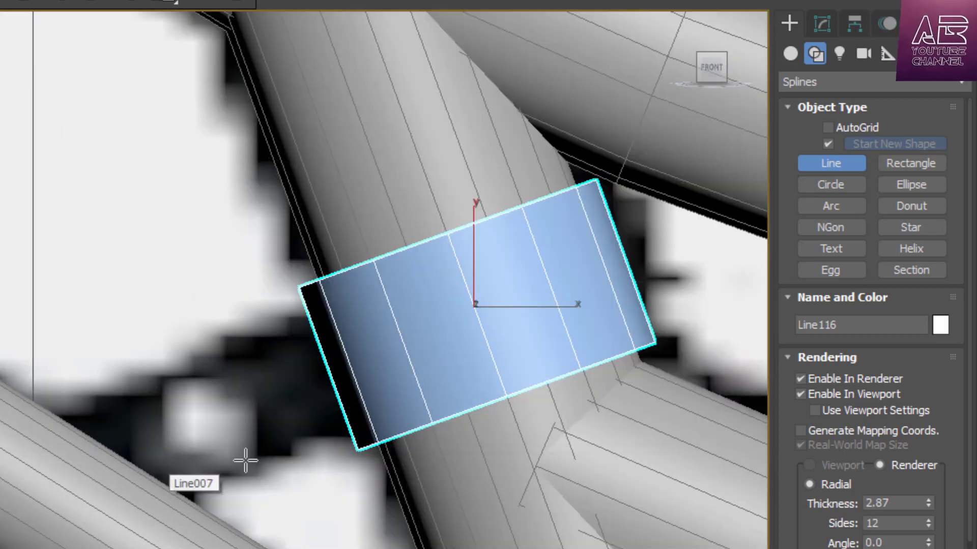
left_click(405, 342)
left_click(383, 402)
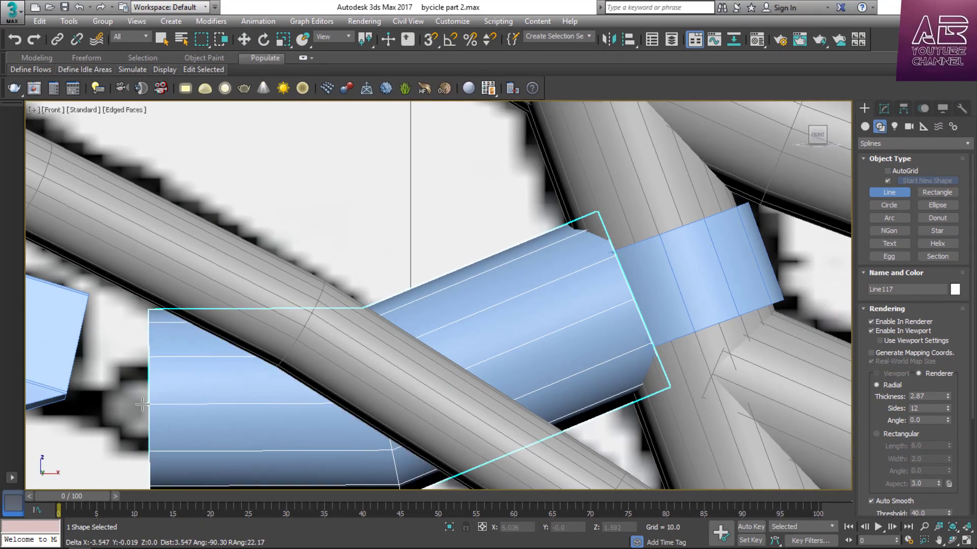
left_click(107, 405)
right_click(107, 405)
scroll(562, 318, "down", 2)
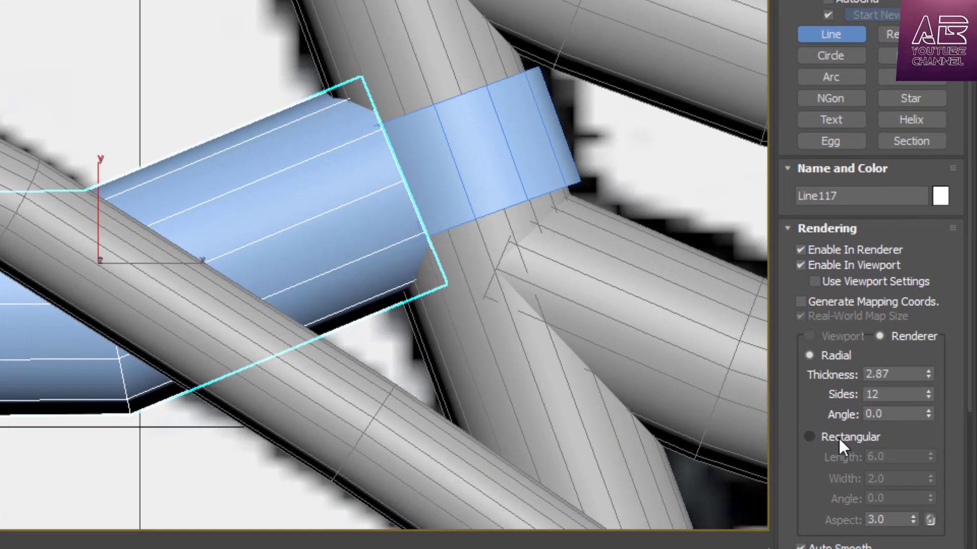
Give the bracket line a rectangular cross-section with a length of 0.35.
left_click(894, 435)
key("alt+w")
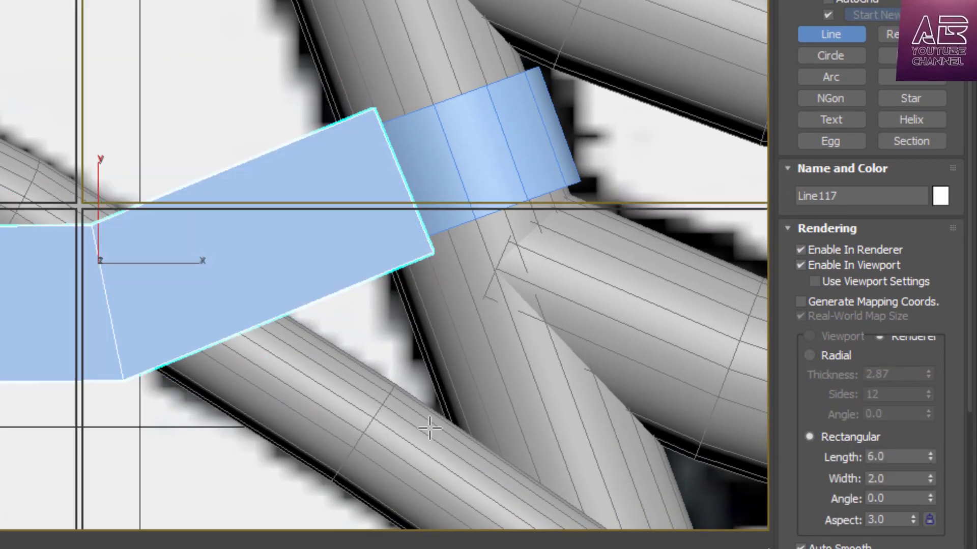
middle_click(583, 411)
key("alt+w")
scroll(224, 308, "down", 4)
scroll(668, 335, "up", 3)
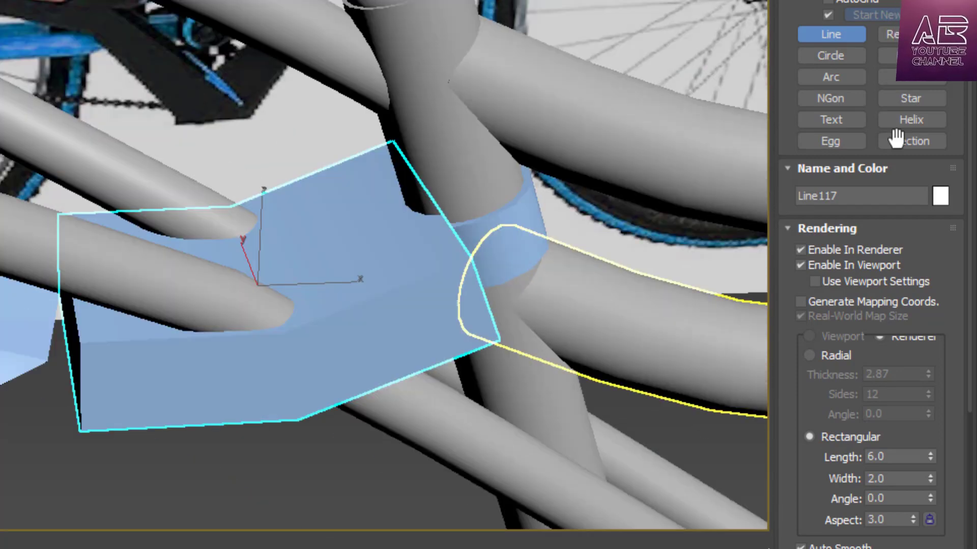
middle_click_drag(559, 326, 654, 308, "alt")
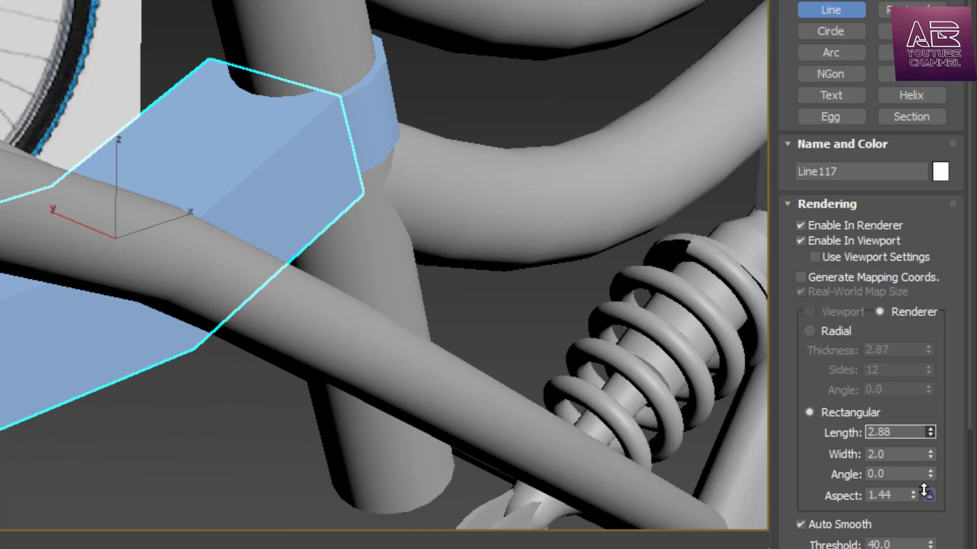
left_click_drag(929, 432, 930, 455)
type("35")
key("Return")
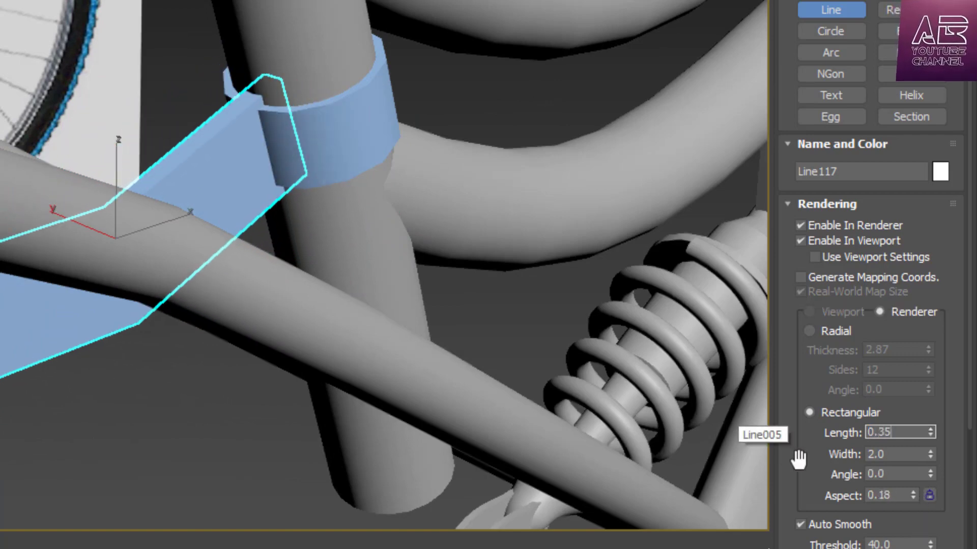
Set the bracket's rectangular cross-section width to 1.5.
left_click_drag(931, 457, 930, 496)
left_click_drag(898, 455, 768, 457)
type("1.5")
key("Return")
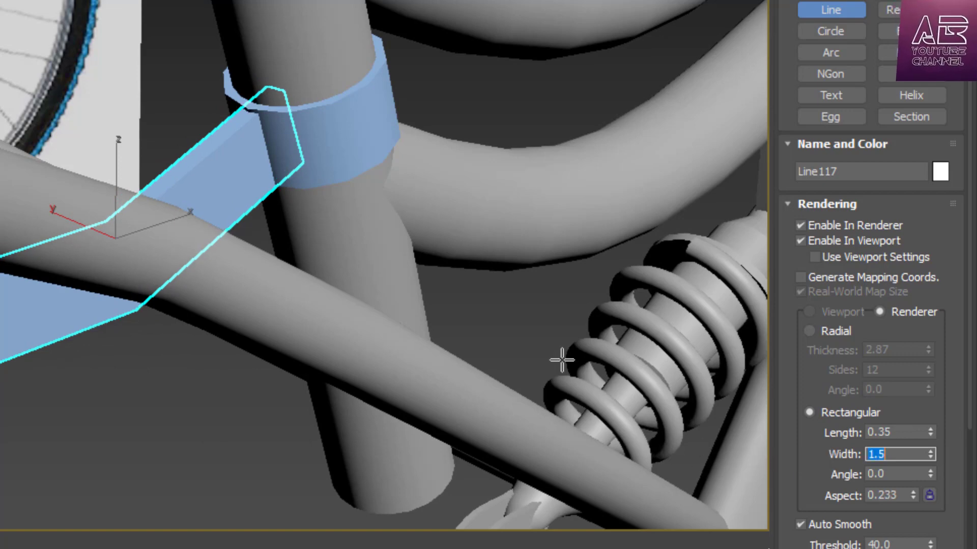
In the front view, draw a five-point line along the mudguard's end, down its edge and across onto the bracket.
middle_click_drag(530, 339, 450, 341, "alt")
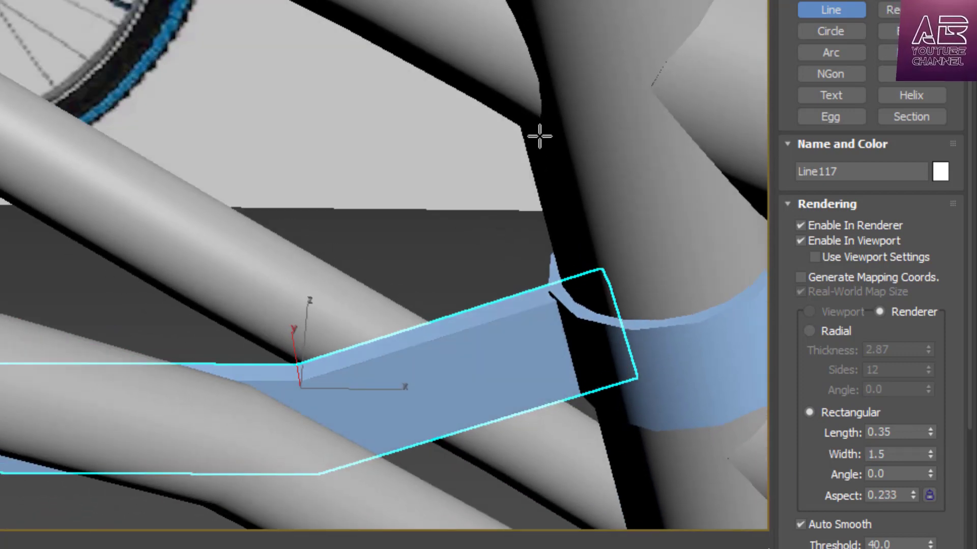
key("t")
scroll(105, 301, "up", 3)
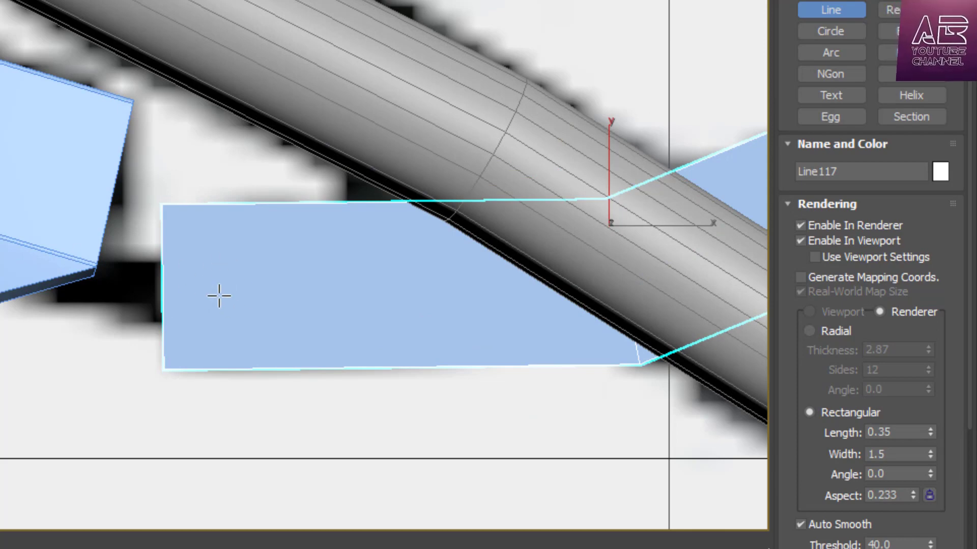
middle_click_drag(219, 296, 228, 326)
key("F3")
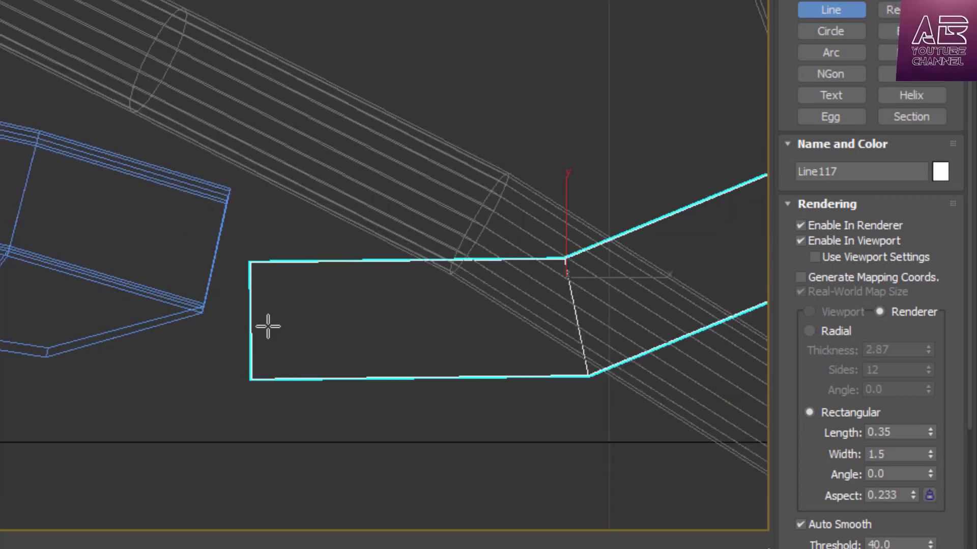
scroll(185, 279, "up", 4)
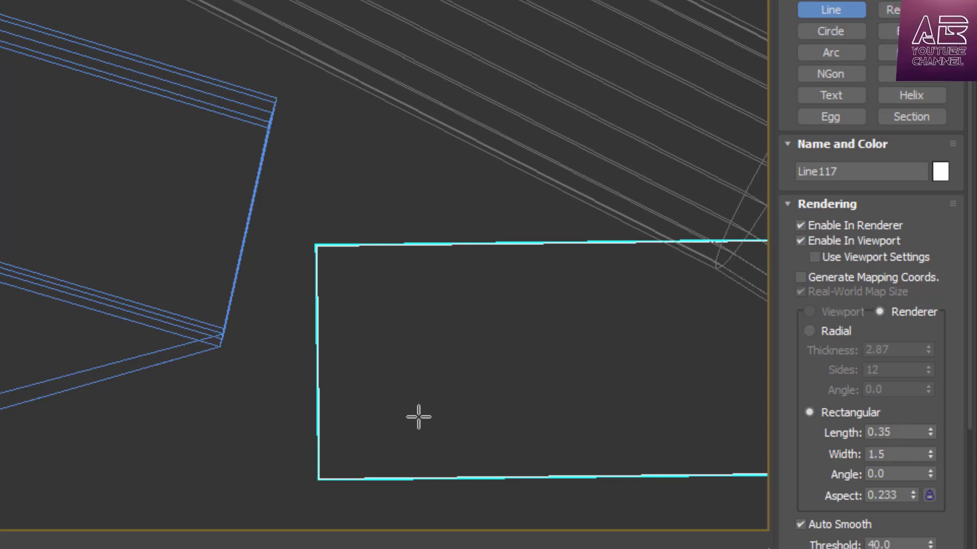
scroll(565, 365, "down", 3)
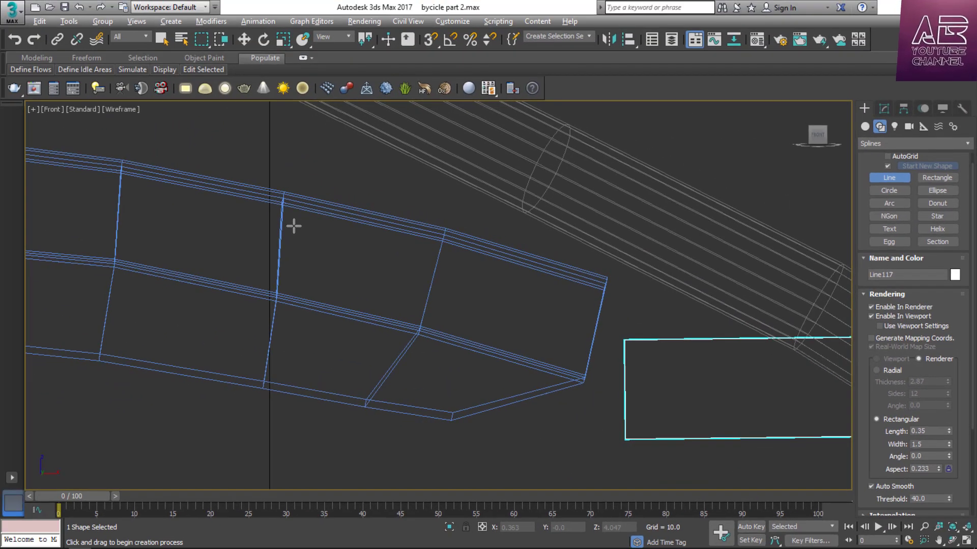
left_click(293, 226)
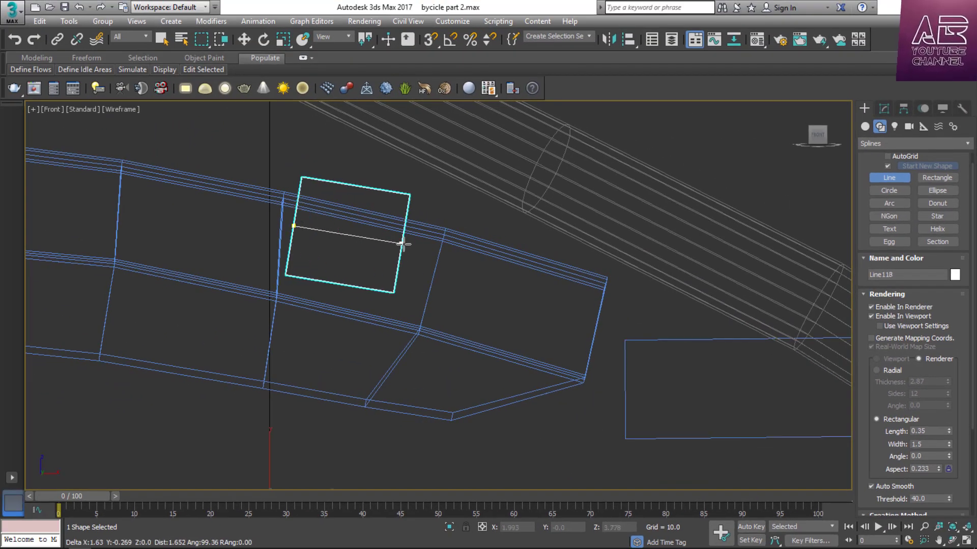
left_click(435, 257)
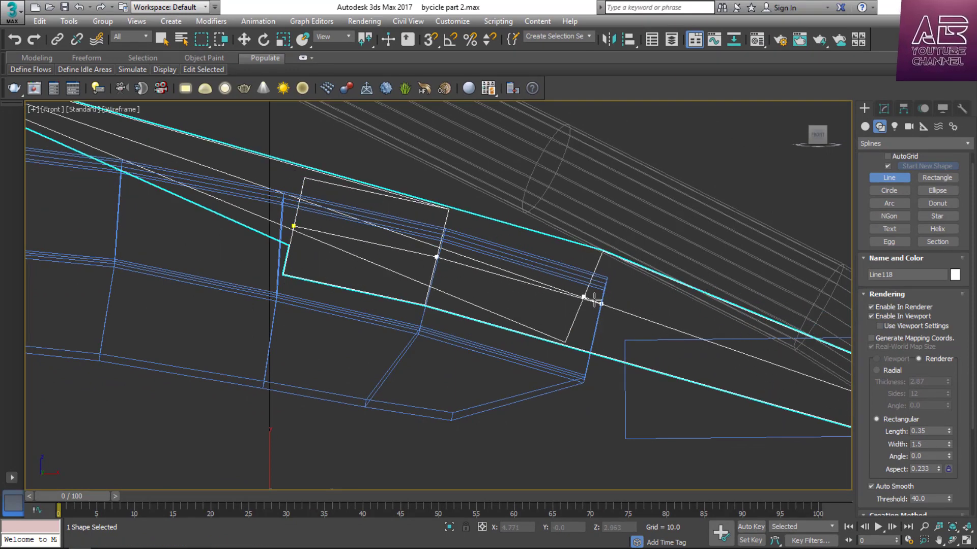
left_click(602, 303)
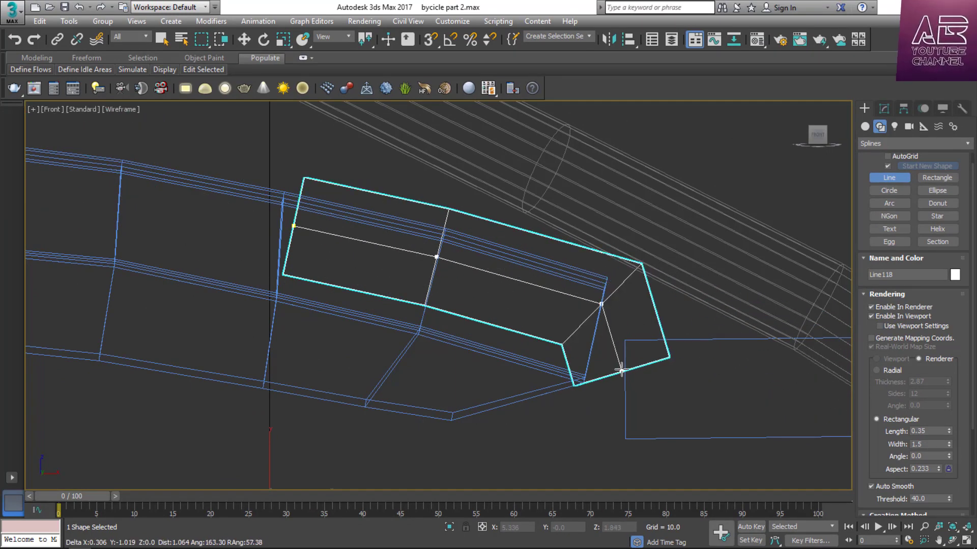
left_click(619, 386)
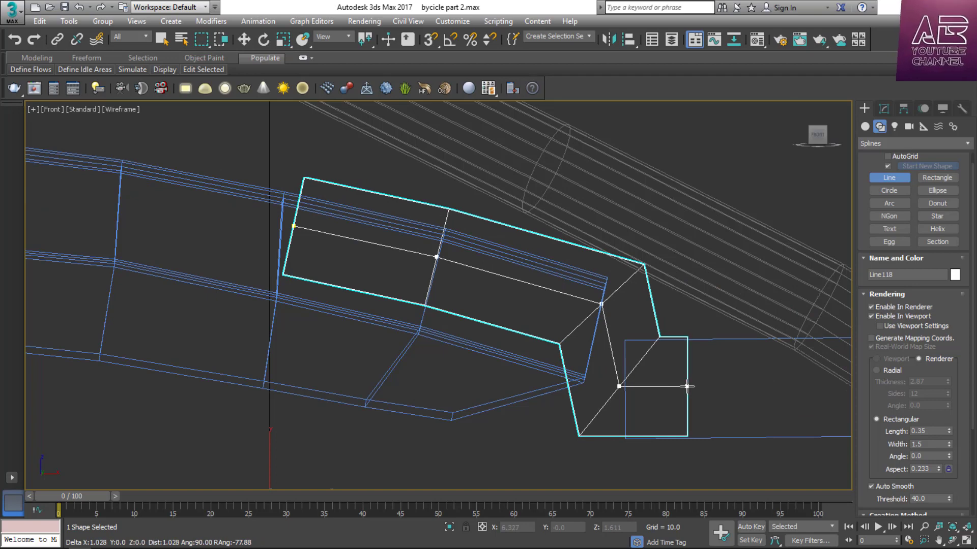
left_click(691, 386)
right_click(691, 385)
Set the connecting strip's rectangular cross-section to a length of 1.5 and a width of 0.35.
scroll(741, 342, "down", 2)
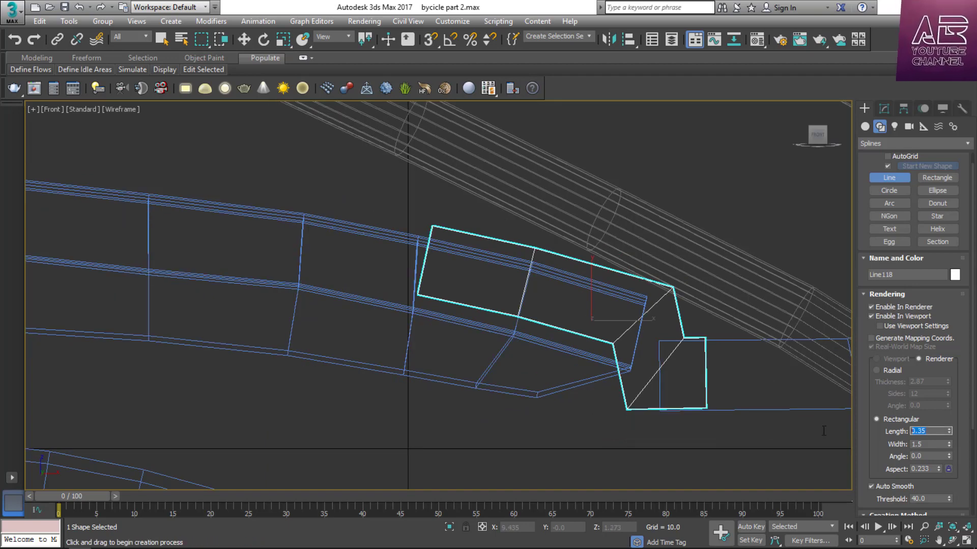
type("1.")
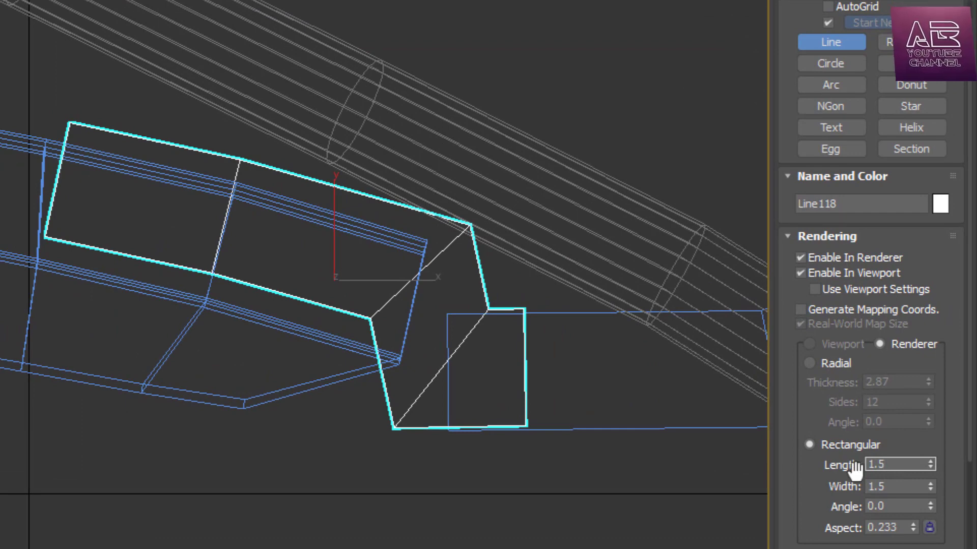
key("Return")
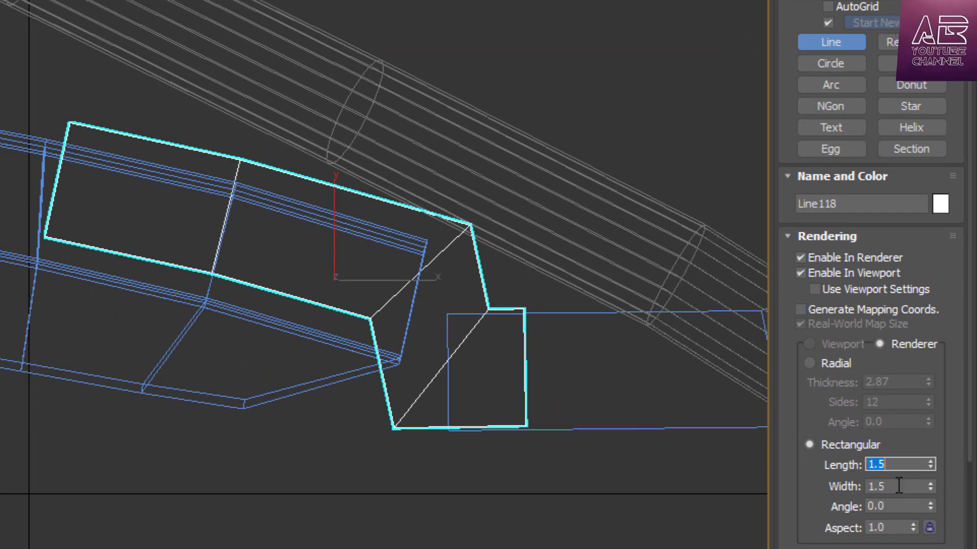
key("Tab")
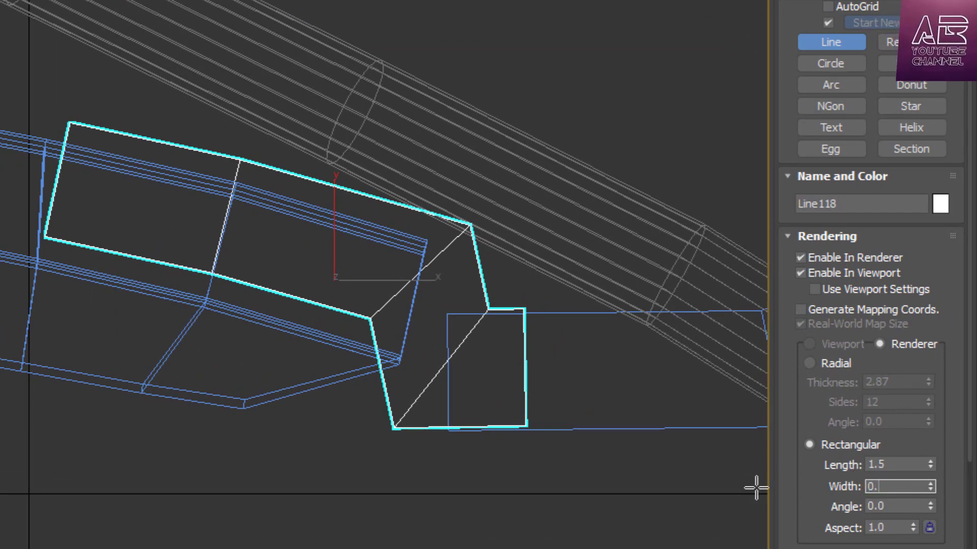
key("Return")
scroll(413, 304, "up", 3)
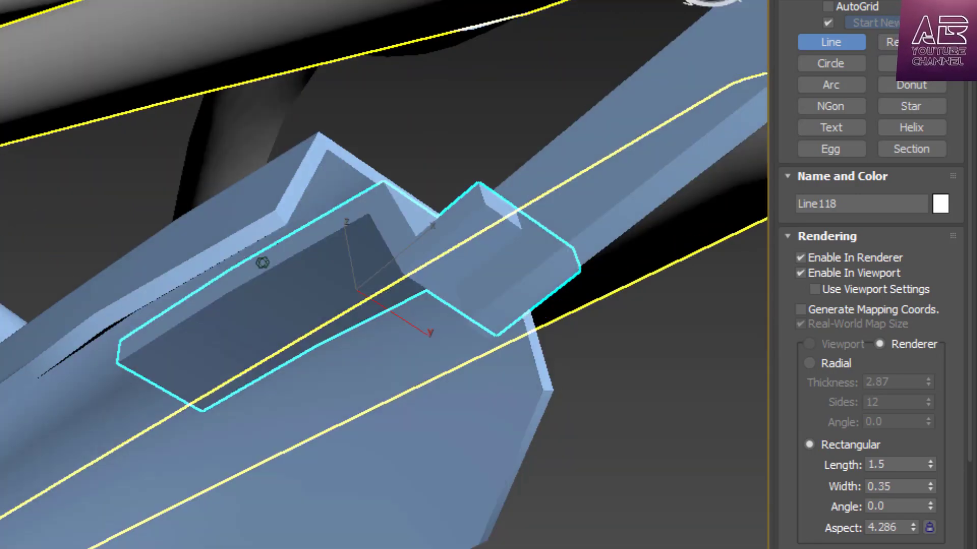
middle_click_drag(262, 263, 258, 262, "alt")
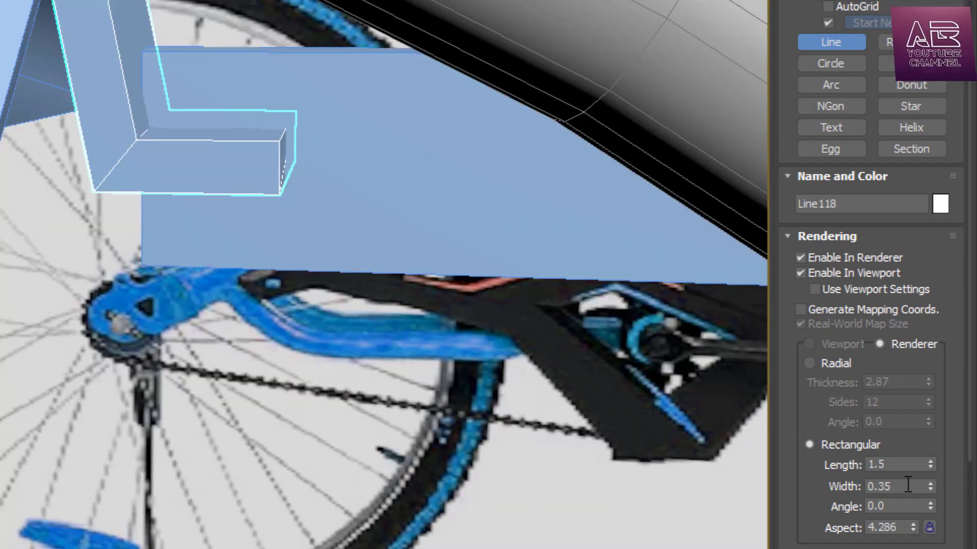
Reduce the connecting strip's rectangular cross-section length to 1.
left_click_drag(930, 465, 934, 485)
double_click(910, 466)
type("1")
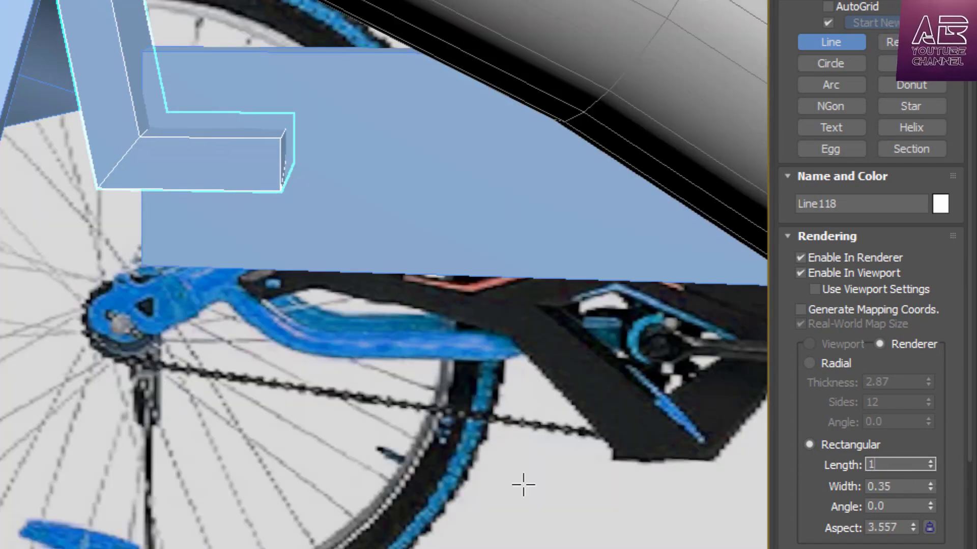
key("Return")
middle_click_drag(213, 334, 354, 309, "alt")
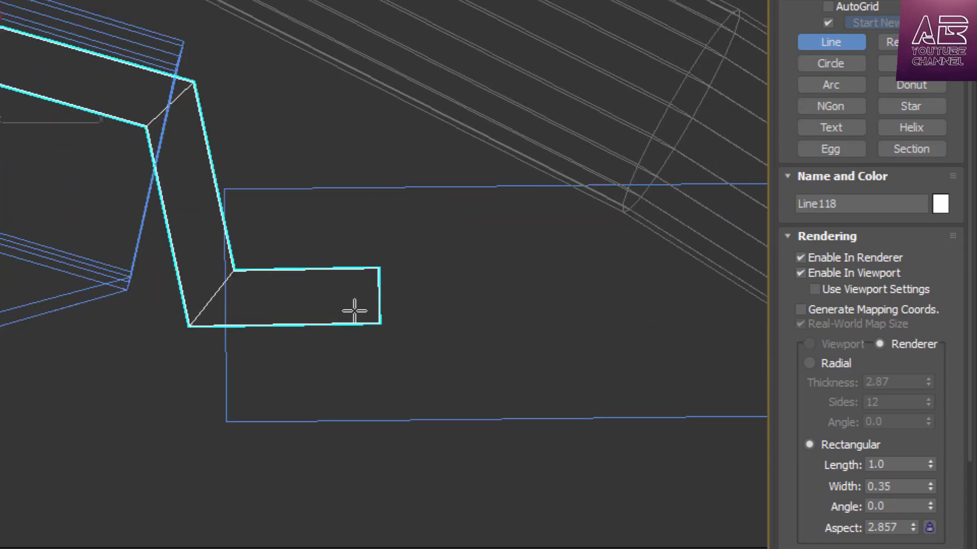
Examine how the mudguard joins its bracket in the reference image and compare it with the modeled strip.
scroll(355, 308, "up", 5)
left_click(824, 1)
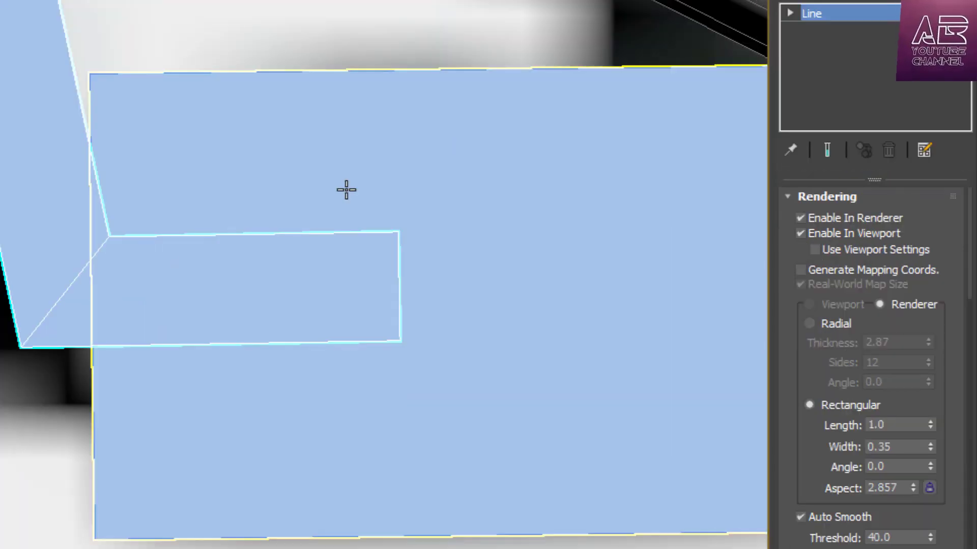
scroll(351, 252, "down", 6)
scroll(354, 254, "down", 3)
key("alt+w")
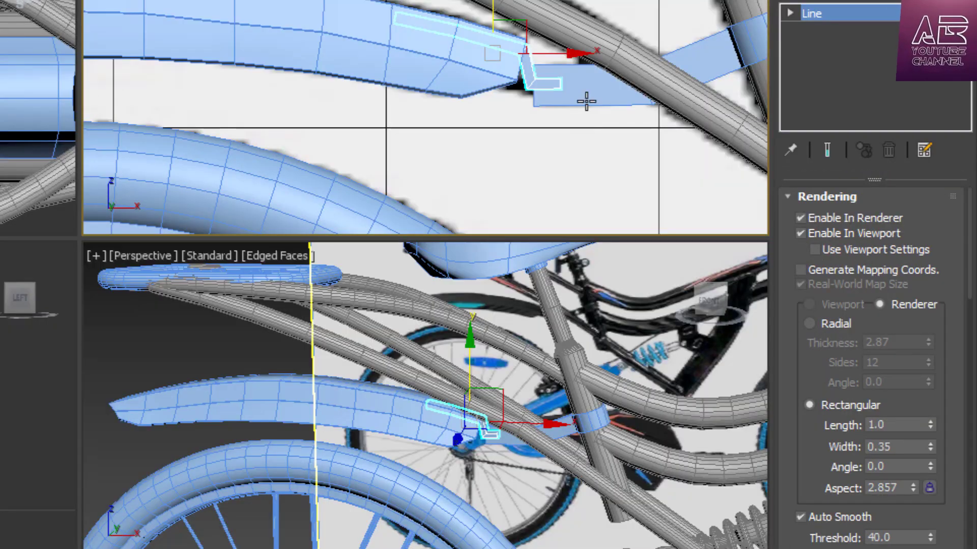
key("alt+w")
scroll(584, 390, "up", 3)
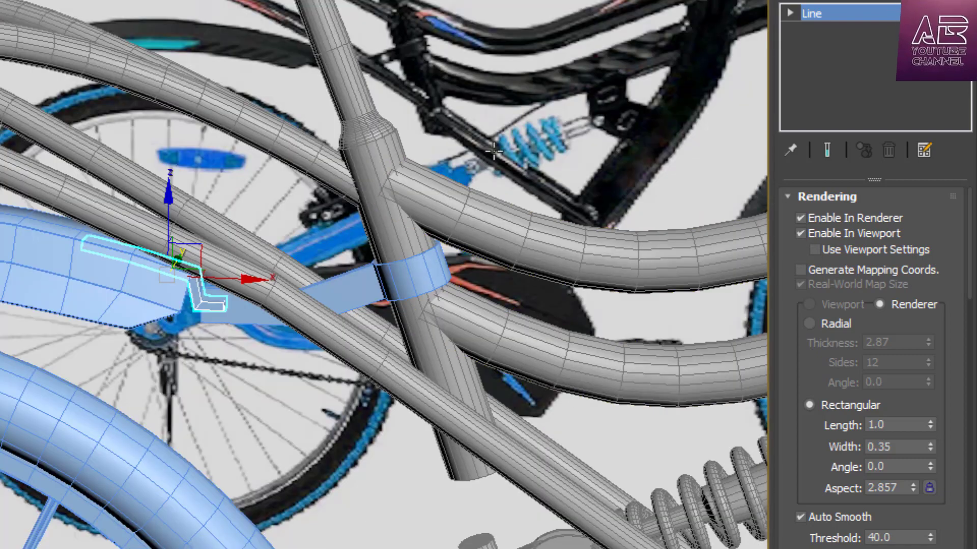
scroll(425, 60, "up", 4)
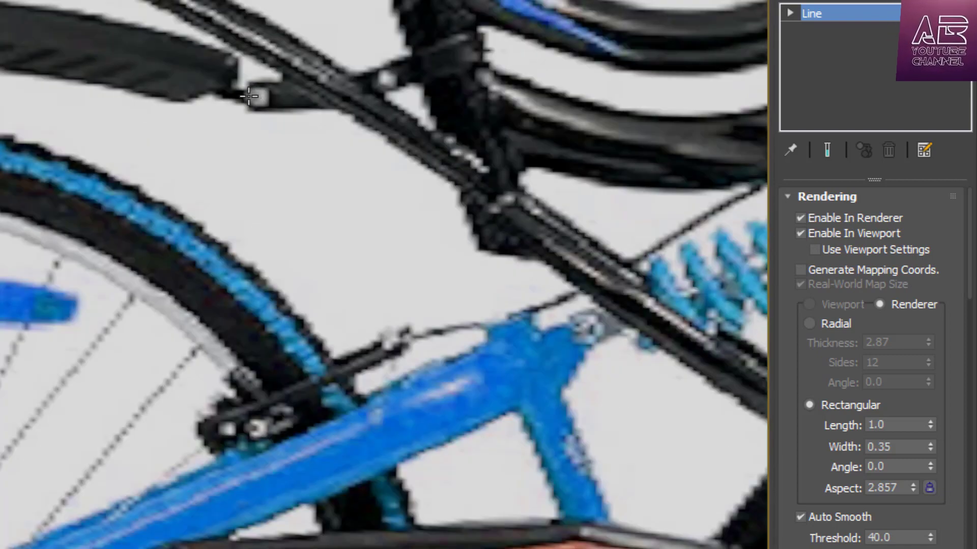
middle_click_drag(257, 94, 306, 205)
Draw a circle for a bolt on the strip's flat end and disable its rendering in renderer and viewport.
scroll(304, 231, "up", 4)
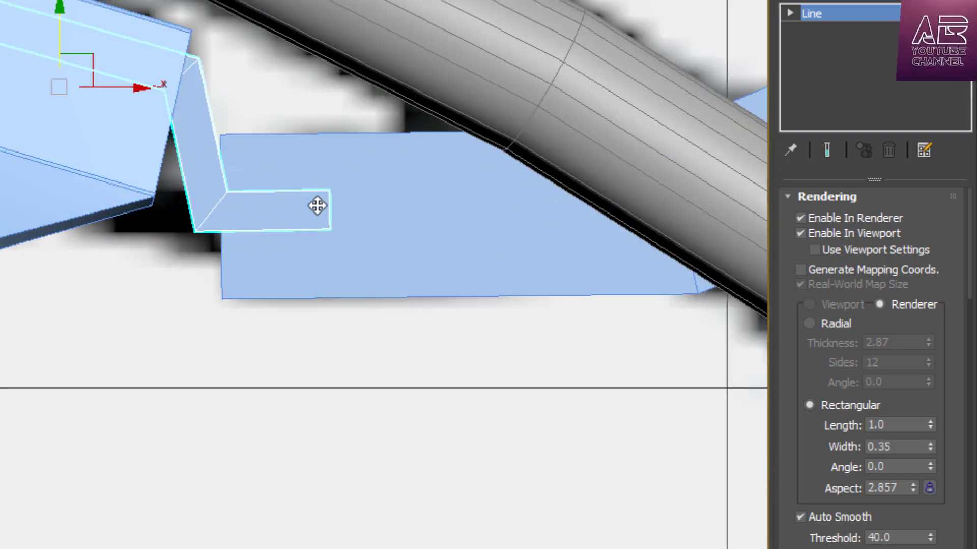
scroll(320, 215, "up", 4)
left_click(788, 2)
left_click(839, 65)
left_click(840, 86)
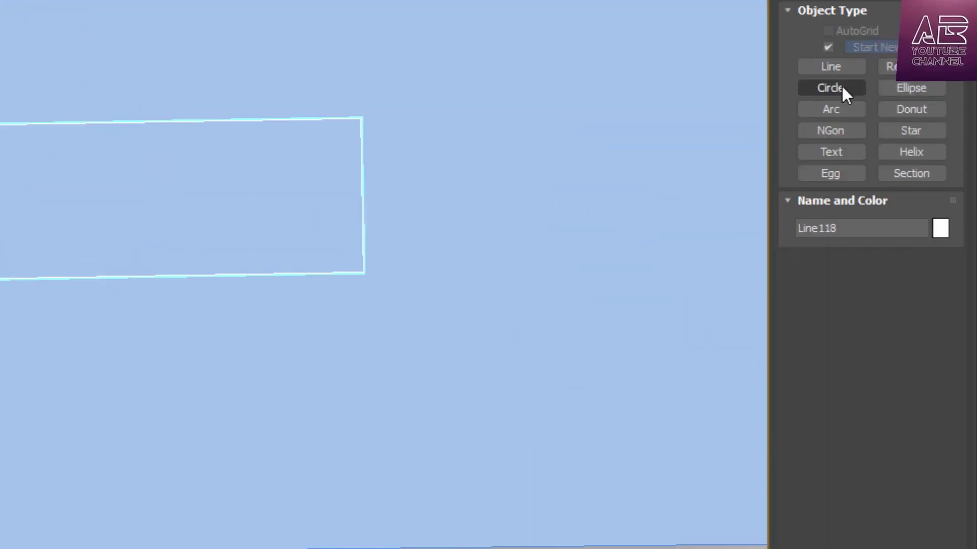
left_click_drag(272, 202, 408, 193)
left_click(801, 282)
left_click(801, 298)
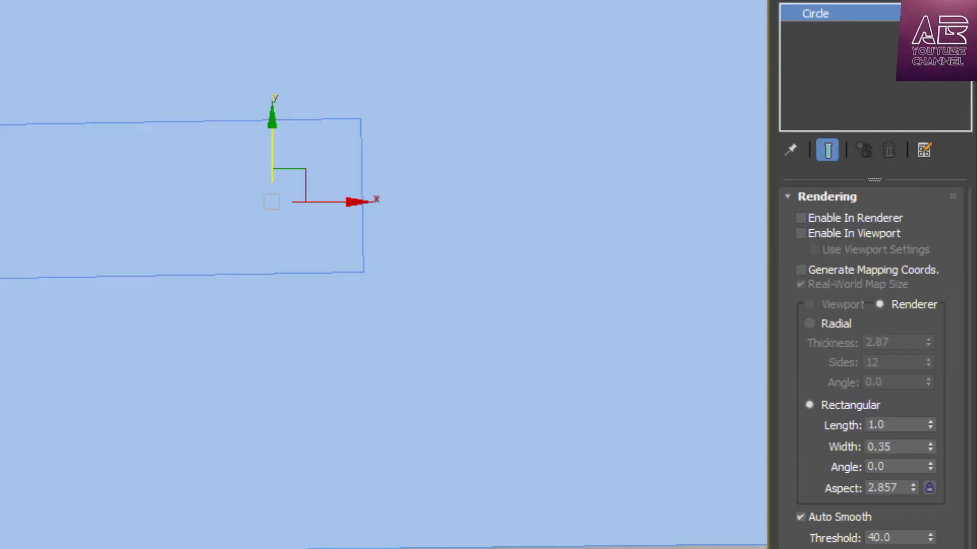
Apply an Extrude modifier to the bolt circle.
left_click(865, 1)
key("e")
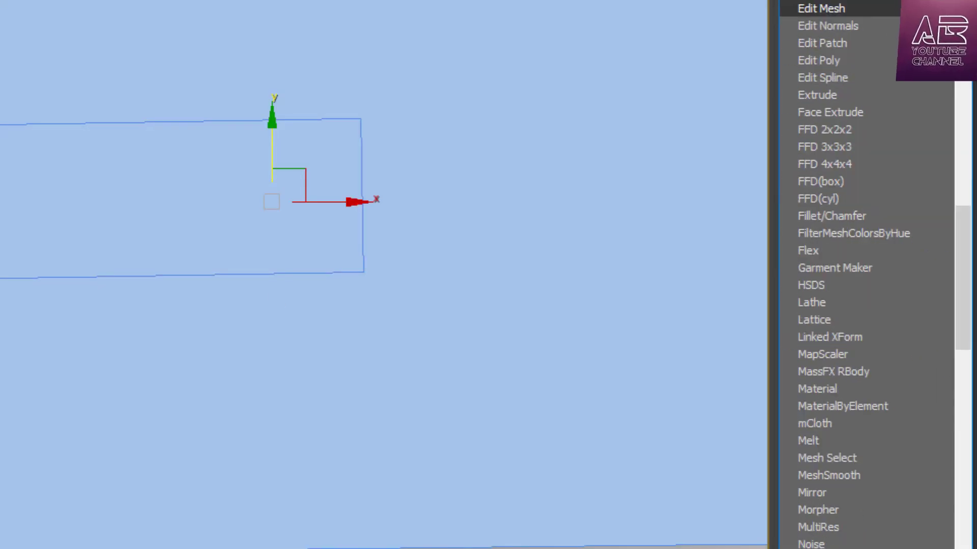
left_click(817, 95)
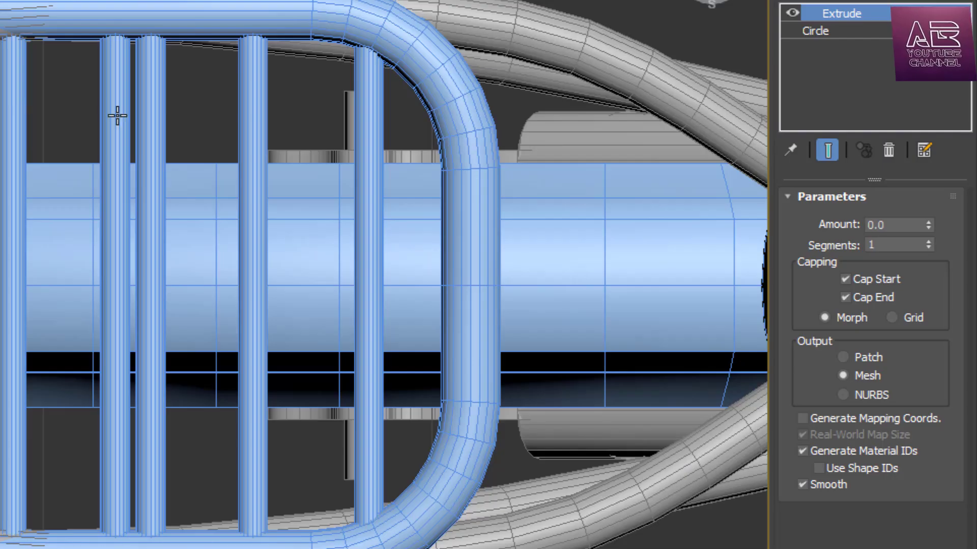
In the top view, move the bolt circle along Y to just outside the bracket's edge.
scroll(221, 131, "down", 8)
scroll(420, 137, "up", 10)
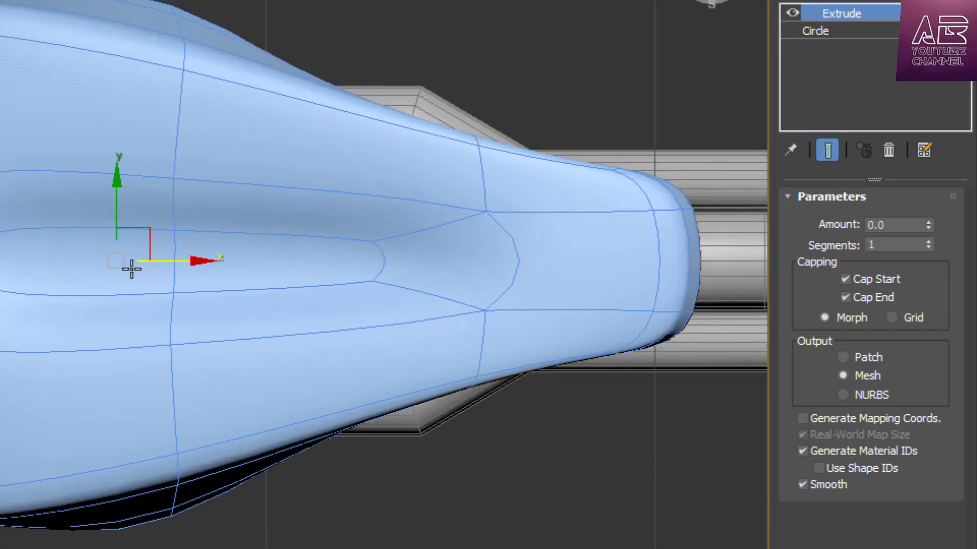
key("F3")
scroll(268, 272, "up", 3)
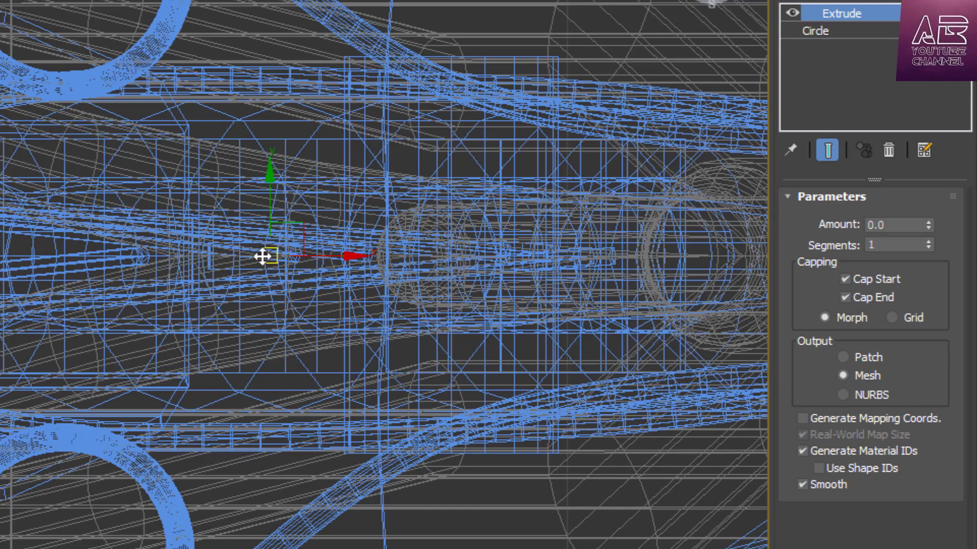
left_click_drag(263, 268, 295, 131)
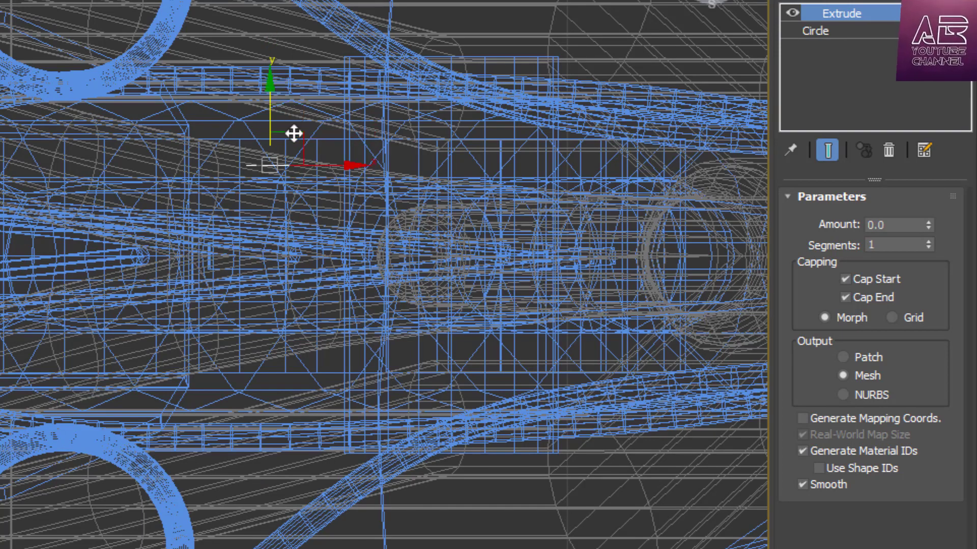
Set the bolt circle's Extrude amount to 0.5.
scroll(207, 342, "up", 5)
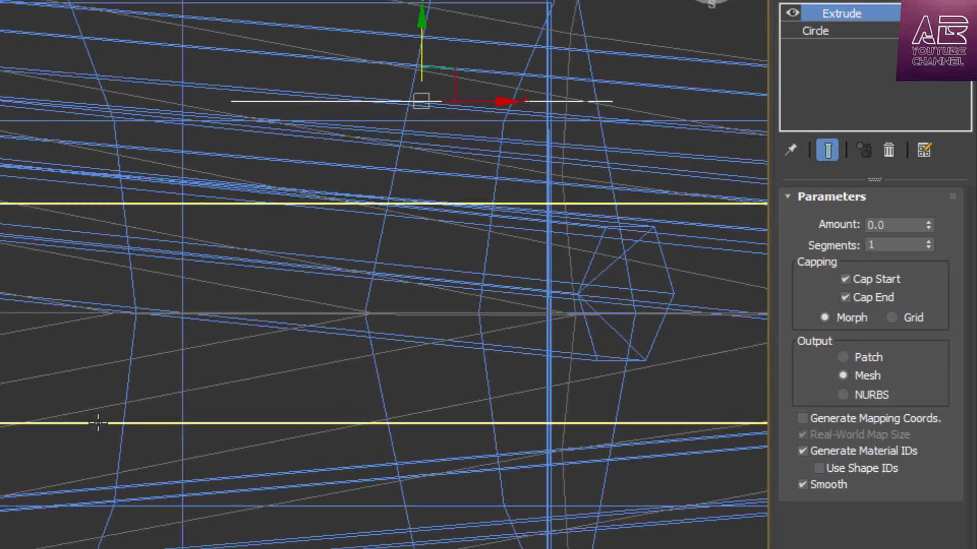
left_click(98, 423)
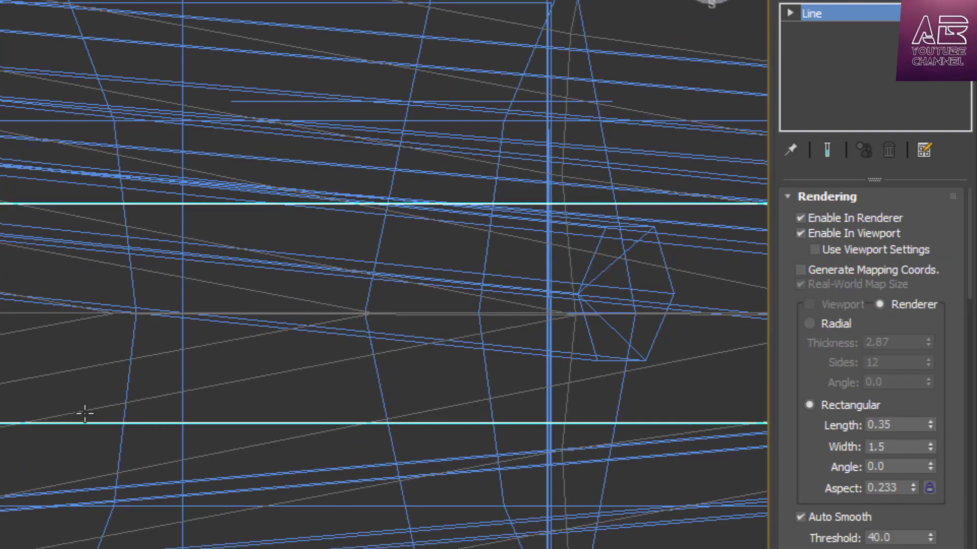
left_click(283, 101)
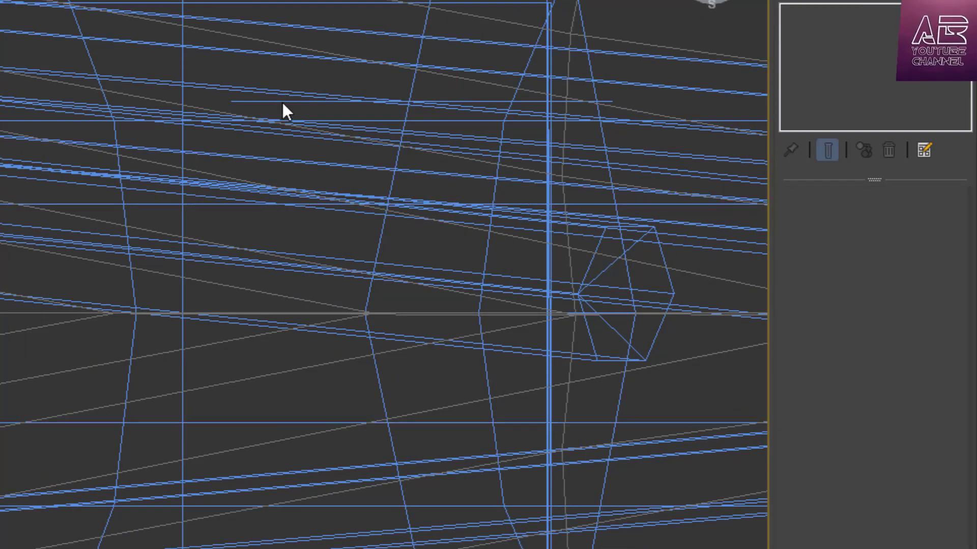
left_click_drag(928, 224, 932, 223)
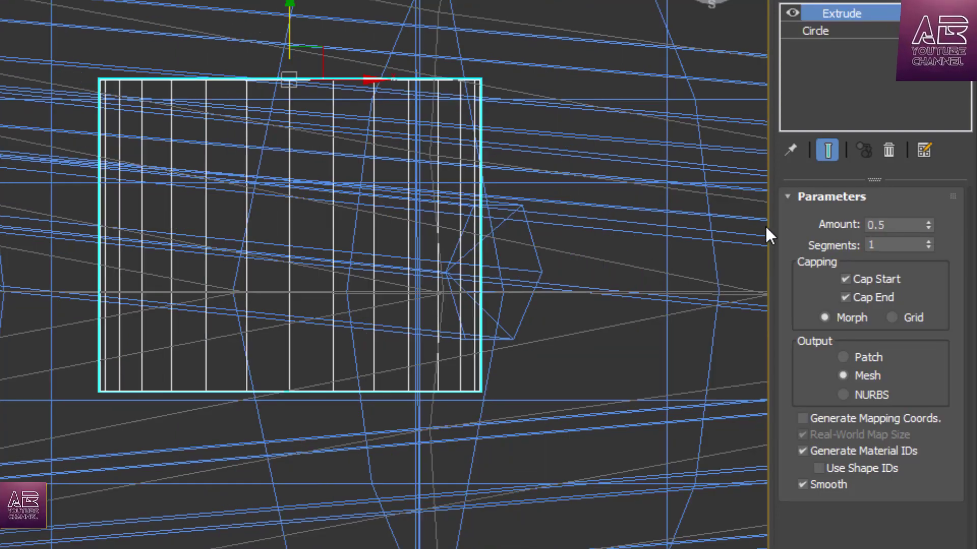
Reduce the bolt circle's interpolation steps to 1 at the base level of its modifier stack.
scroll(453, 249, "down", 2)
scroll(468, 228, "up", 2)
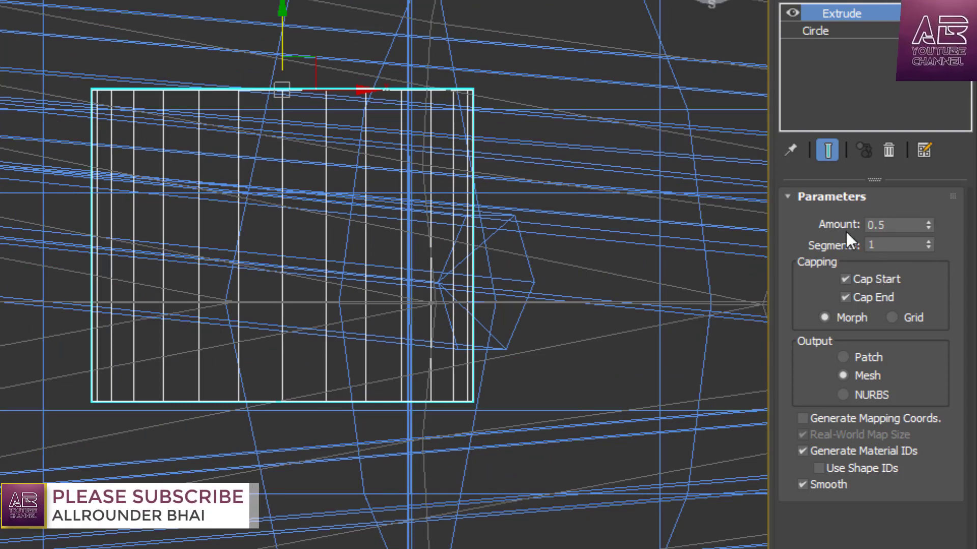
left_click(824, 34)
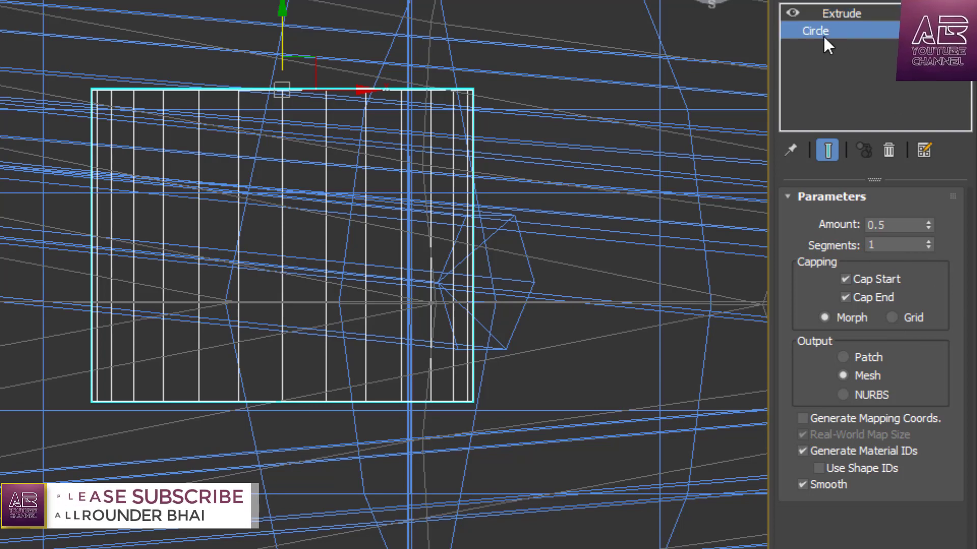
left_click_drag(954, 260, 953, 207)
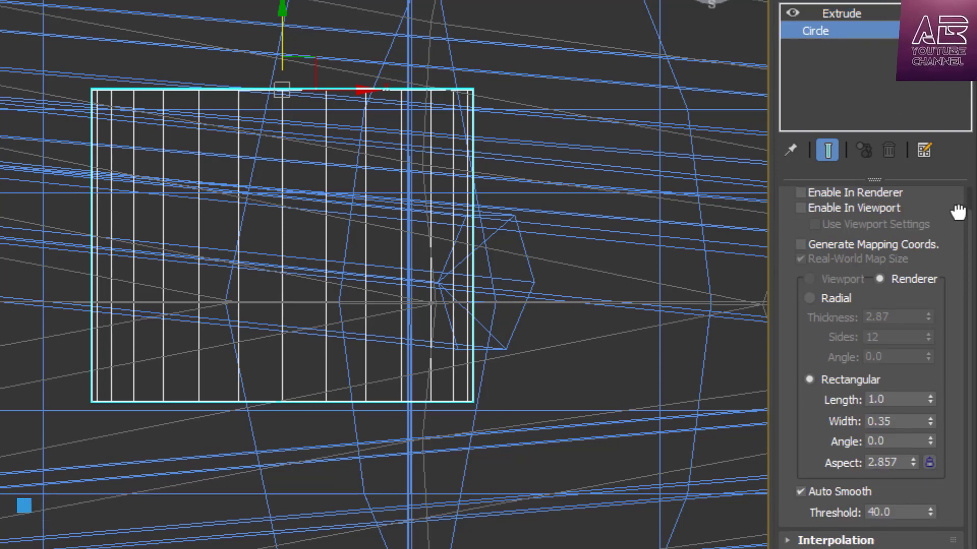
left_click(793, 541)
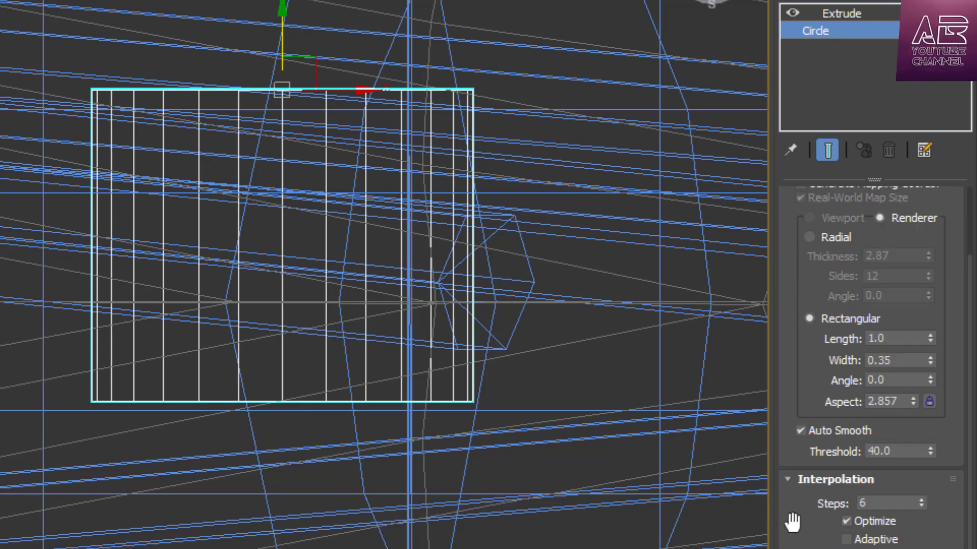
left_click(920, 501)
left_click(920, 501)
left_click(920, 501)
left_click(920, 500)
left_click(920, 501)
left_click(921, 501)
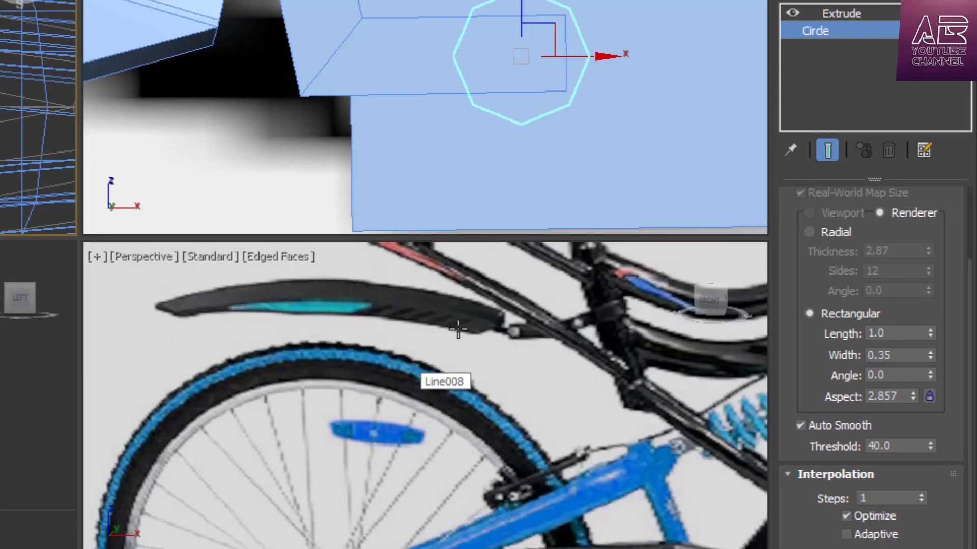
Set the bolt's Extrude amount to 1.5 so it passes through the strip and bracket, and deselect it.
key("alt+w")
left_click(842, 13)
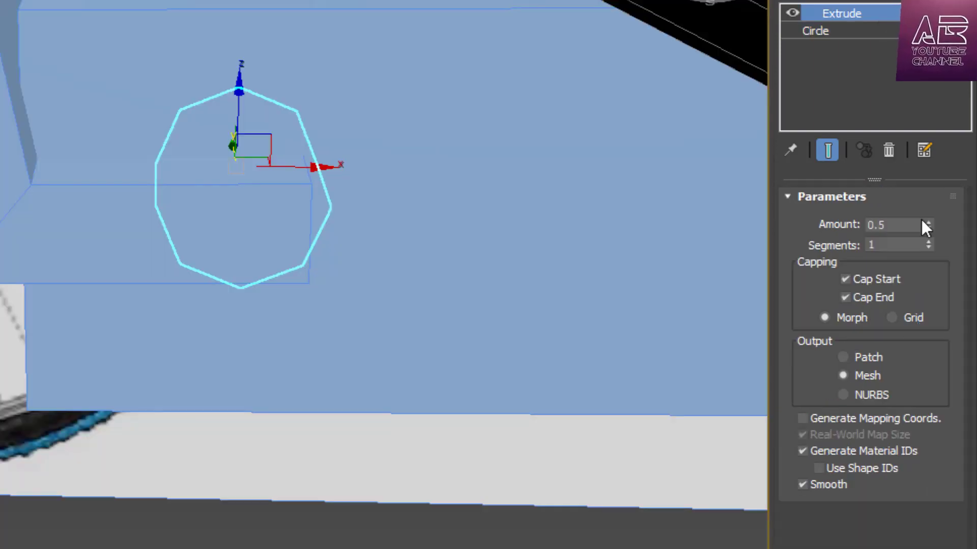
double_click(899, 224)
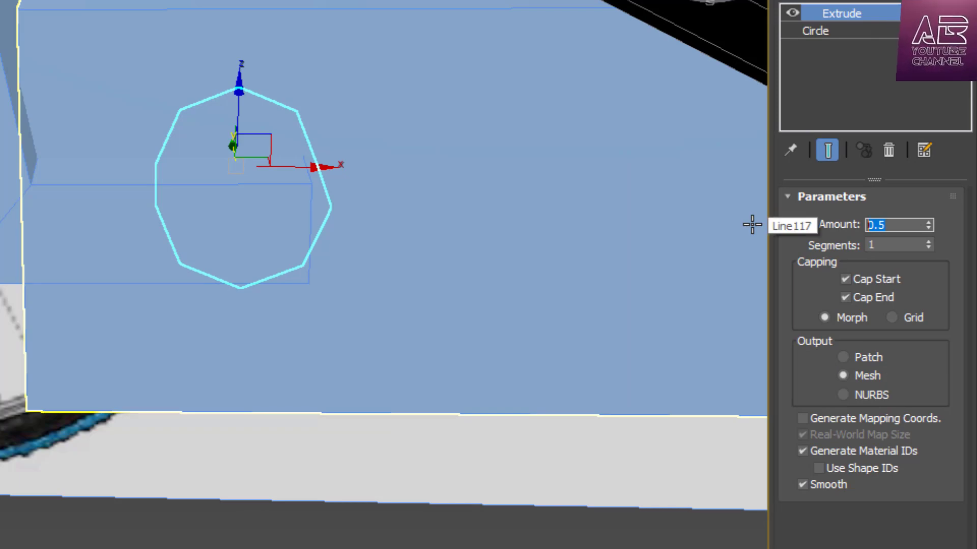
type("1")
key("Return")
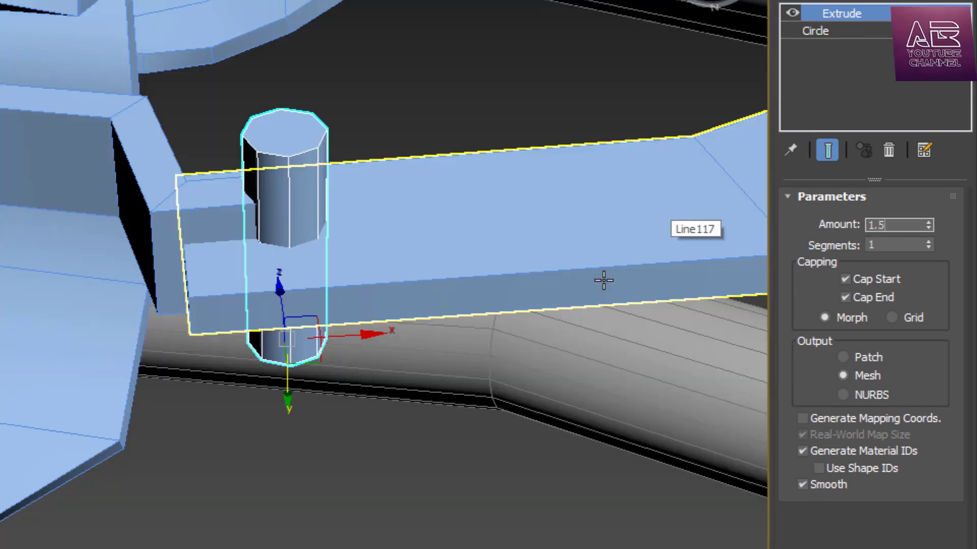
scroll(603, 280, "down", 3)
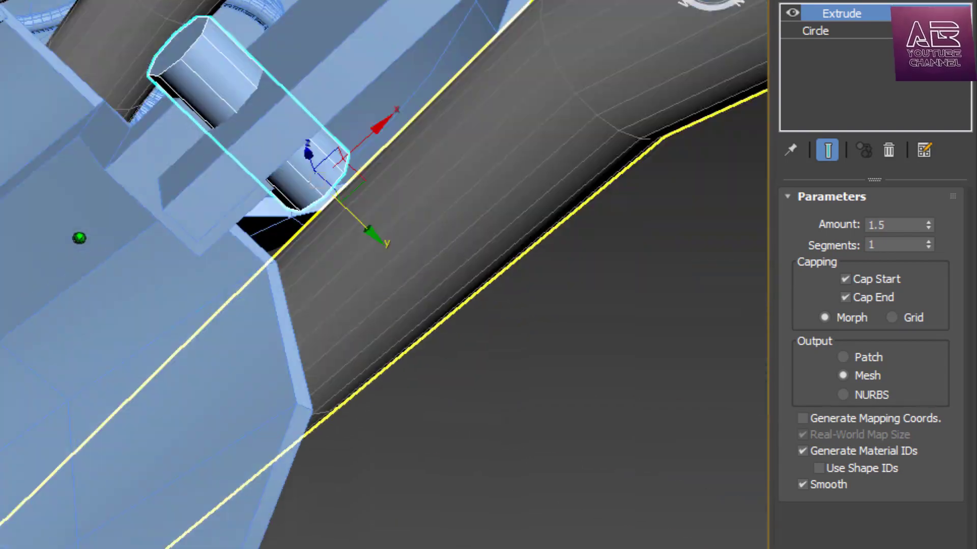
mouse_move(79, 238)
middle_mouse_down("alt")
mouse_move(61, 218)
mouse_move(107, 265)
mouse_move(183, 285)
mouse_move(153, 244)
middle_mouse_up("alt")
middle_click_drag(305, 275, 481, 171, "alt")
scroll(377, 251, "down", 3)
scroll(377, 251, "up", 1)
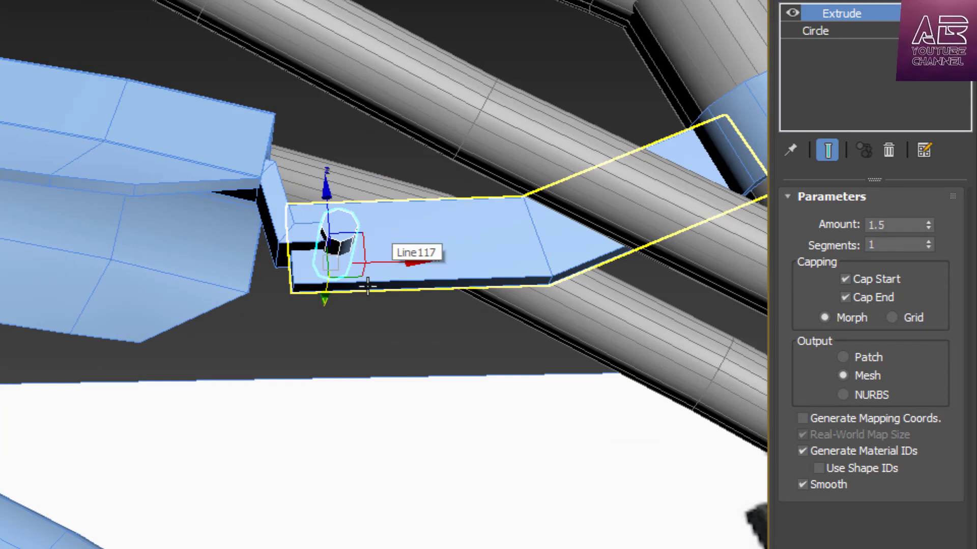
left_click(329, 322)
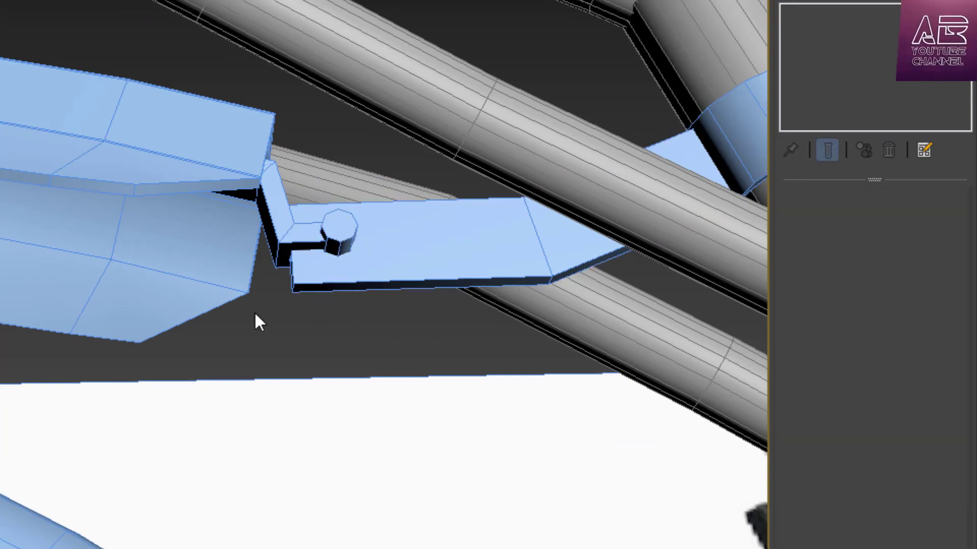
Examine the rear mudguard's strip and bolt on the whole bicycle, and the front mudguard in the front view's reference image.
scroll(249, 315, "down", 5)
scroll(242, 312, "up", 10)
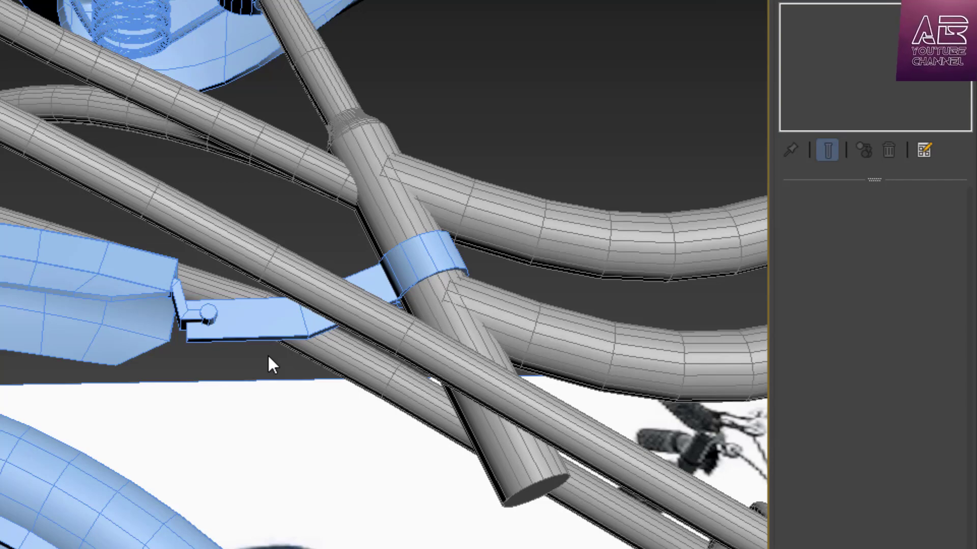
scroll(245, 351, "down", 8)
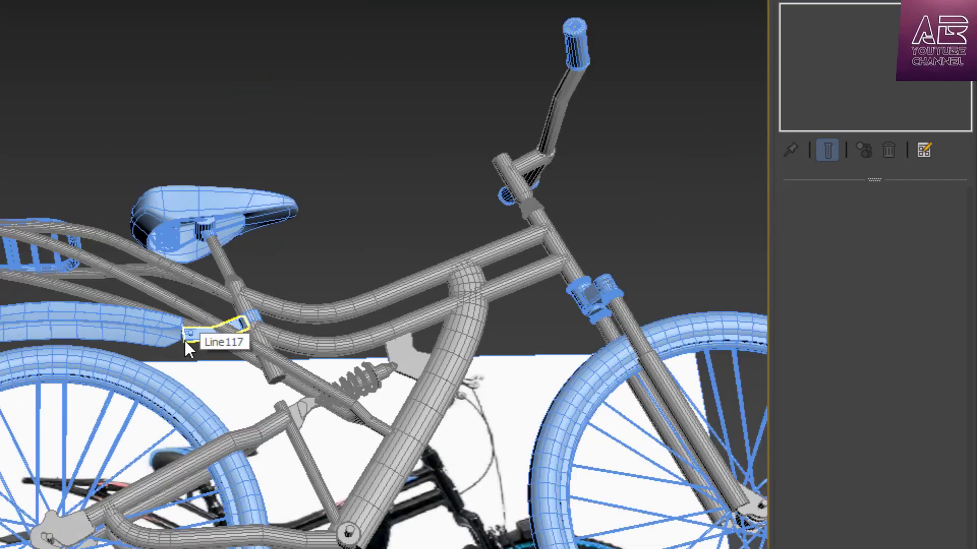
key("alt+w")
middle_click(548, 111)
key("alt+w")
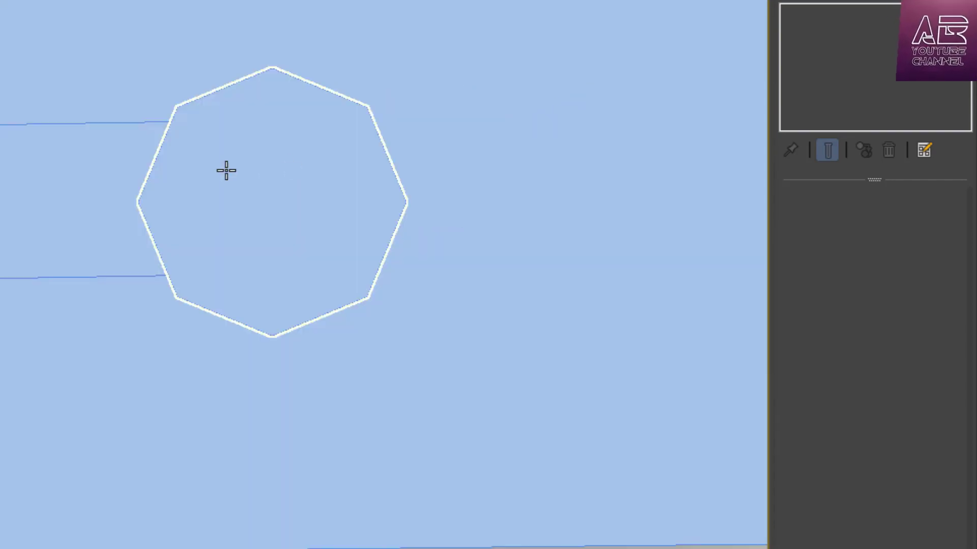
scroll(181, 183, "down", 15)
scroll(504, 186, "up", 8)
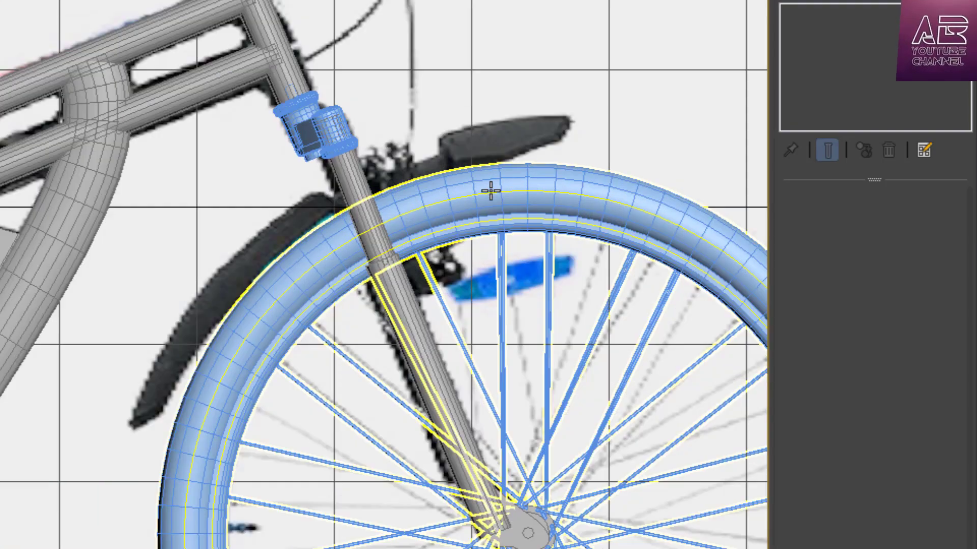
scroll(429, 199, "down", 2)
scroll(311, 279, "up", 3)
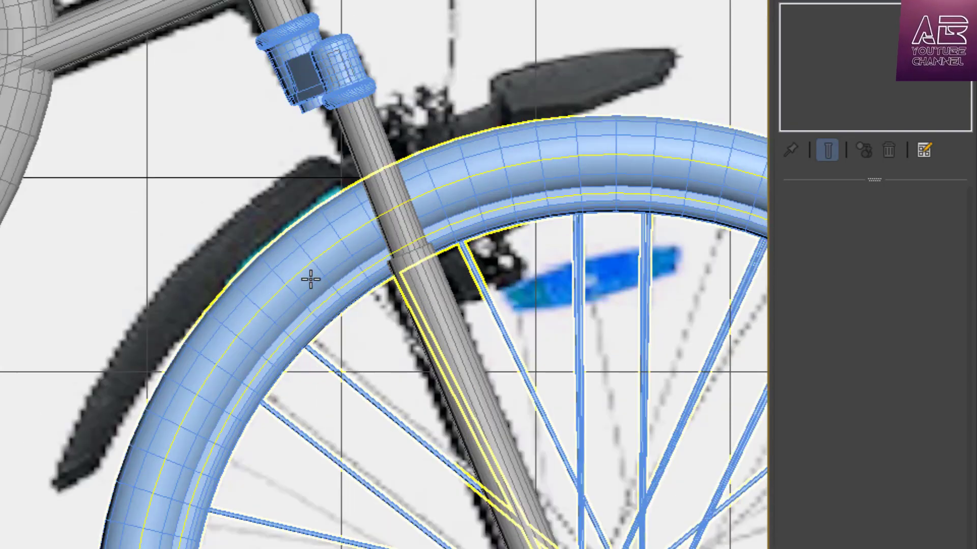